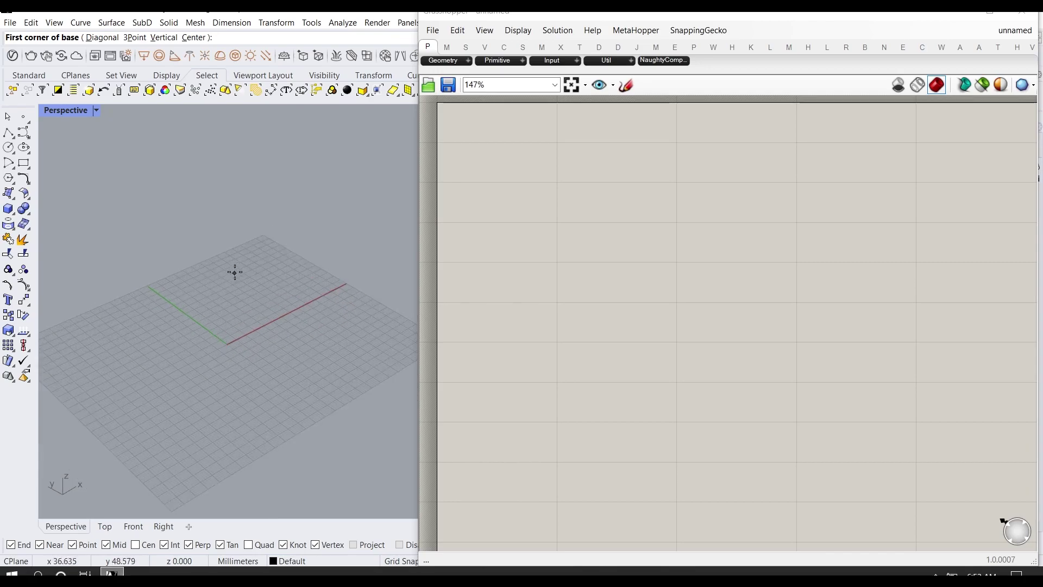
Draw a large rectangular box over the construction plane to represent the room, and select it
click(208, 458)
click(200, 328)
scroll(205, 356, down, 2)
mouse_move(206, 360)
right_down()
mouse_move(260, 332)
mouse_move(202, 382)
mouse_move(188, 363)
right_up()
scroll(261, 332, down, 3)
drag(356, 434, 83, 196)
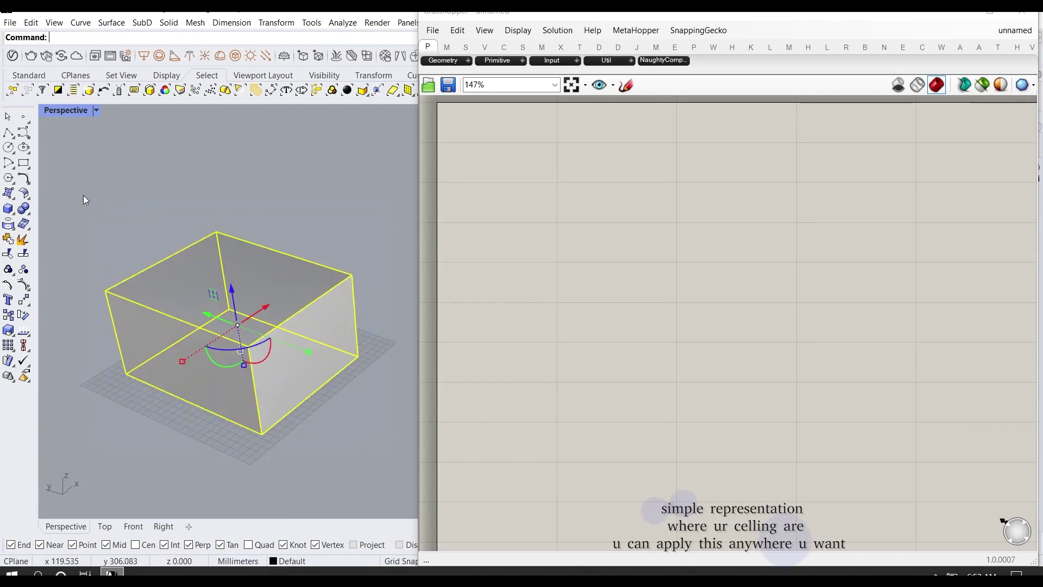
Explode the box into separate surfaces and enlarge the Perspective viewport around it
click(12, 244)
click(232, 169)
scroll(232, 169, up, 2)
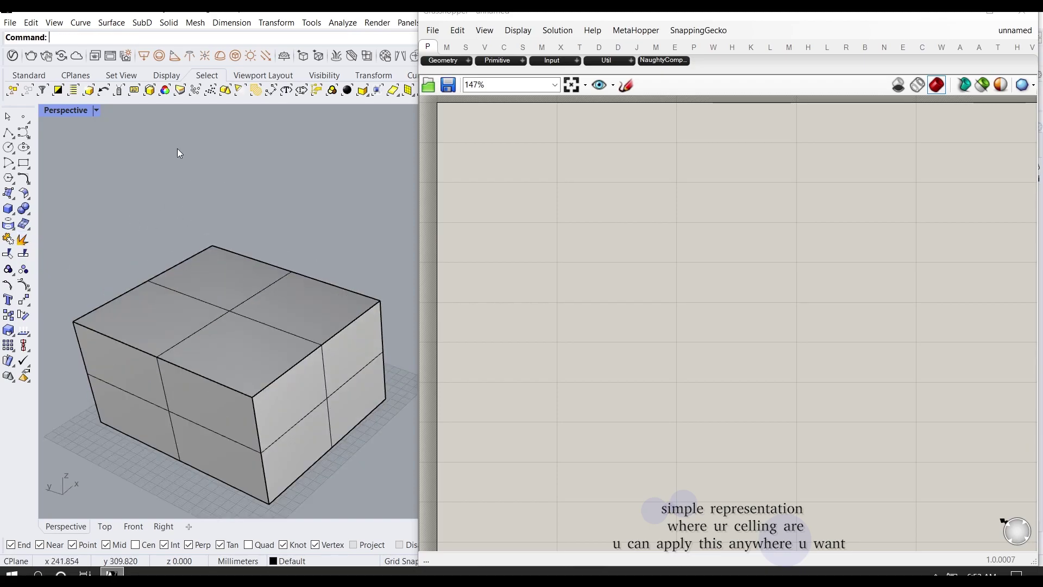
key(Return)
right_drag(173, 214, 236, 227)
scroll(236, 225, up, 2)
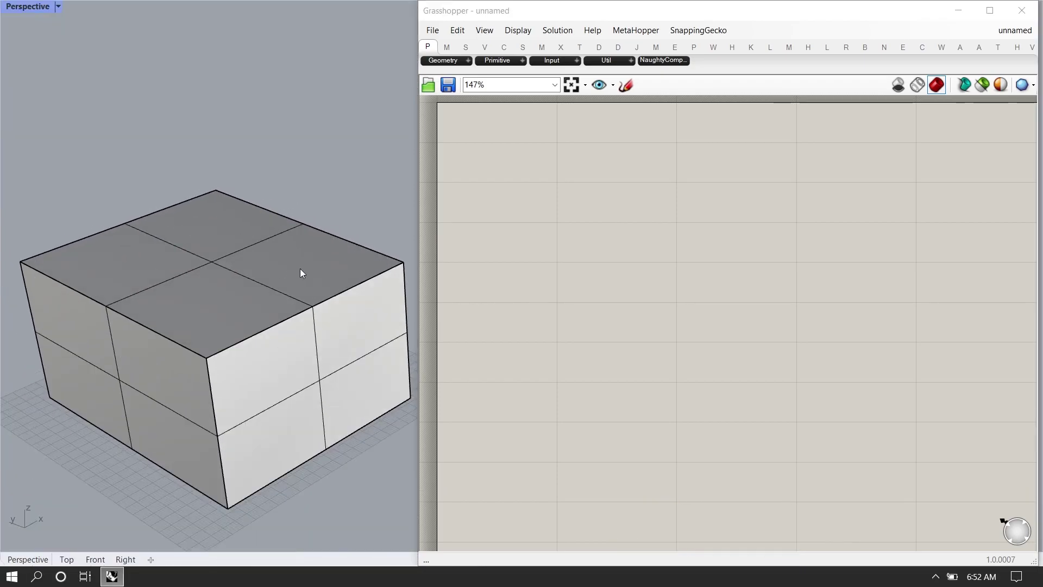
In Grasshopper, add a Surface parameter and assign the box's top face to it
double_click(564, 275)
text(surface)
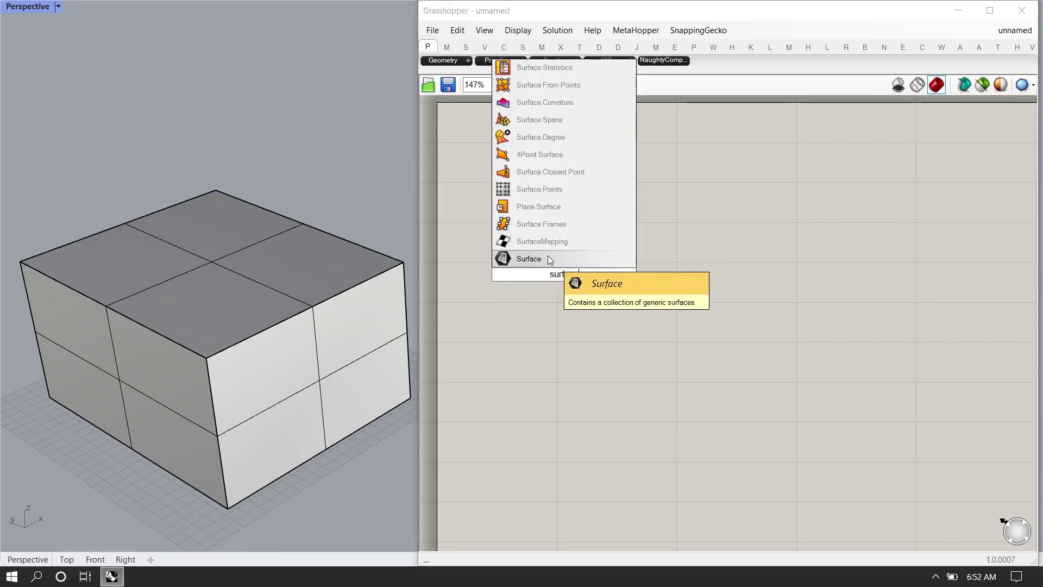
key(Return)
right_click(583, 248)
click(625, 416)
click(193, 298)
In Rhino, delete the box's two front side faces and its original top face
scroll(271, 371, down, 2)
click(280, 381)
shift+click(181, 403)
key(Delete)
click(242, 271)
key(Delete)
mouse_move(217, 286)
right_down()
mouse_move(228, 226)
mouse_move(223, 310)
mouse_move(225, 272)
right_up()
scroll(224, 310, up, 4)
scroll(223, 294, down, 5)
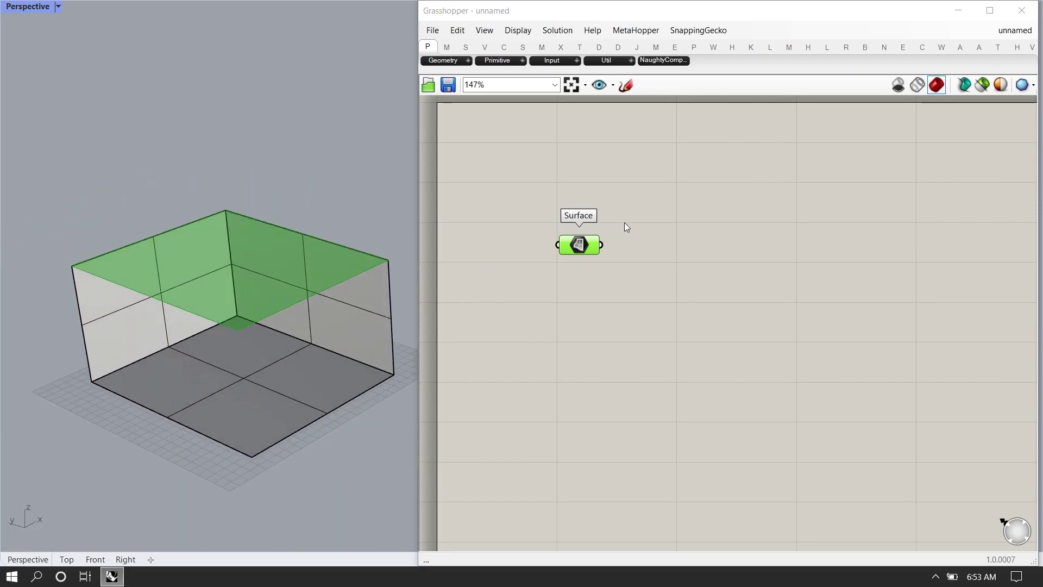
In Grasshopper, add a Subdivide Quad component and connect the Surface parameter to its Quad input
scroll(624, 226, up, 1)
drag(505, 194, 632, 275)
right_drag(666, 283, 532, 266)
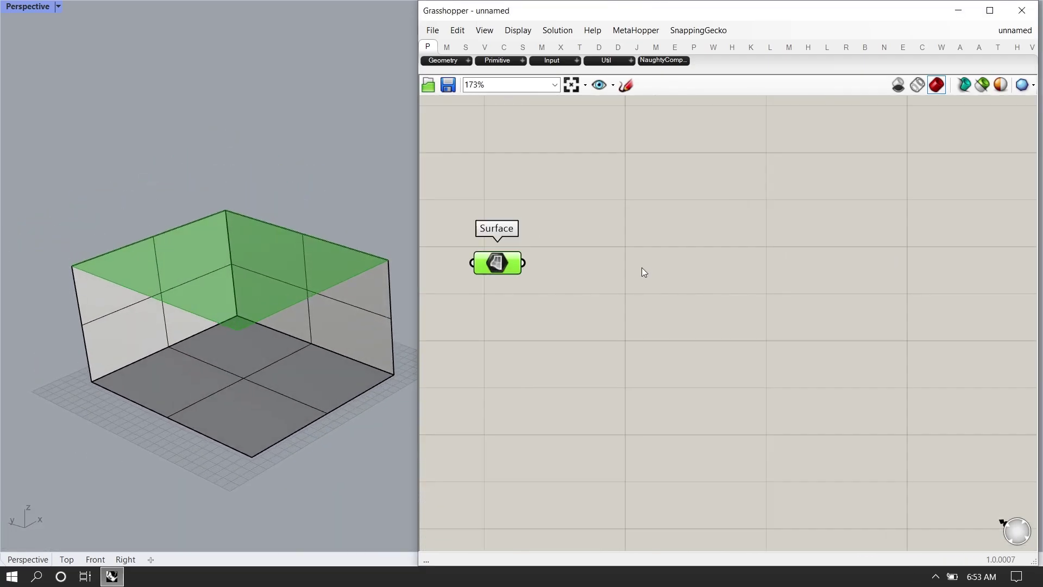
right_drag(642, 267, 631, 257)
double_click(630, 257)
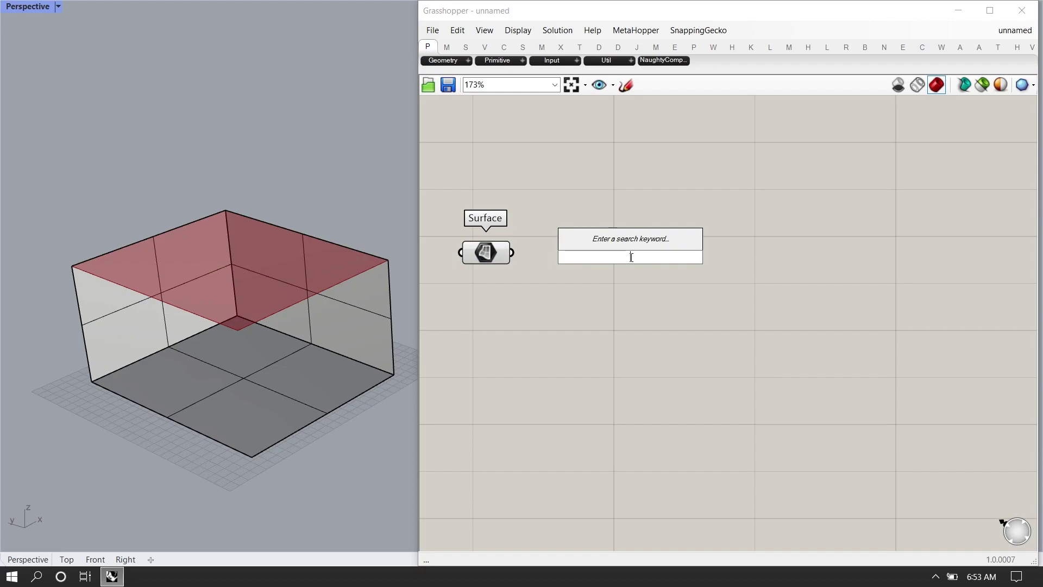
text(quad subd)
key(Return)
drag(630, 256, 742, 309)
drag(510, 253, 687, 252)
drag(728, 282, 889, 289)
Add a number slider and connect it to the N input of Subdivide Quad
double_click(671, 333)
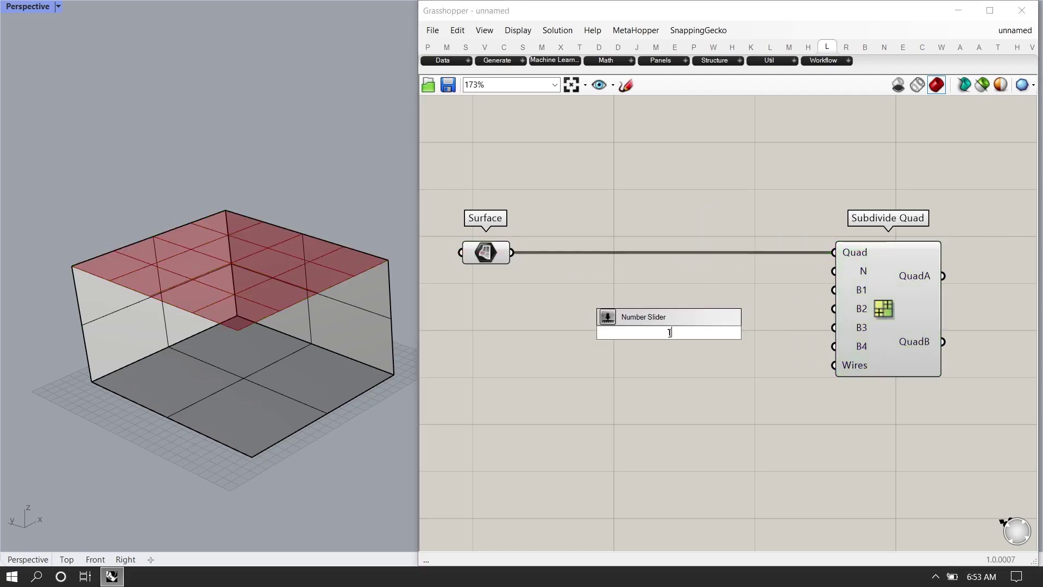
text(5)
key(Return)
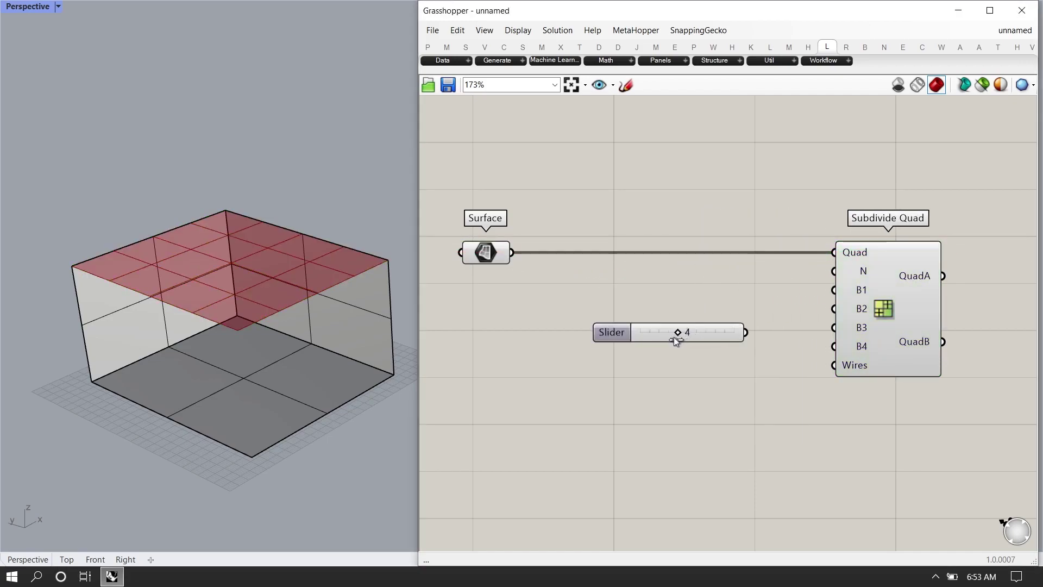
drag(699, 337, 701, 308)
drag(827, 265, 831, 270)
Set the Subdivide slider to 3 while checking the resulting grid on the ceiling surface
right_drag(244, 206, 279, 244)
scroll(727, 297, up, 5)
drag(655, 310, 629, 320)
scroll(272, 325, down, 5)
right_drag(272, 325, 265, 235)
scroll(282, 293, up, 5)
scroll(265, 235, down, 5)
scroll(265, 234, up, 2)
Delete all remaining box surfaces in Rhino, and show the subdivided grid in the Top view
key(ctrl+a)
key(Delete)
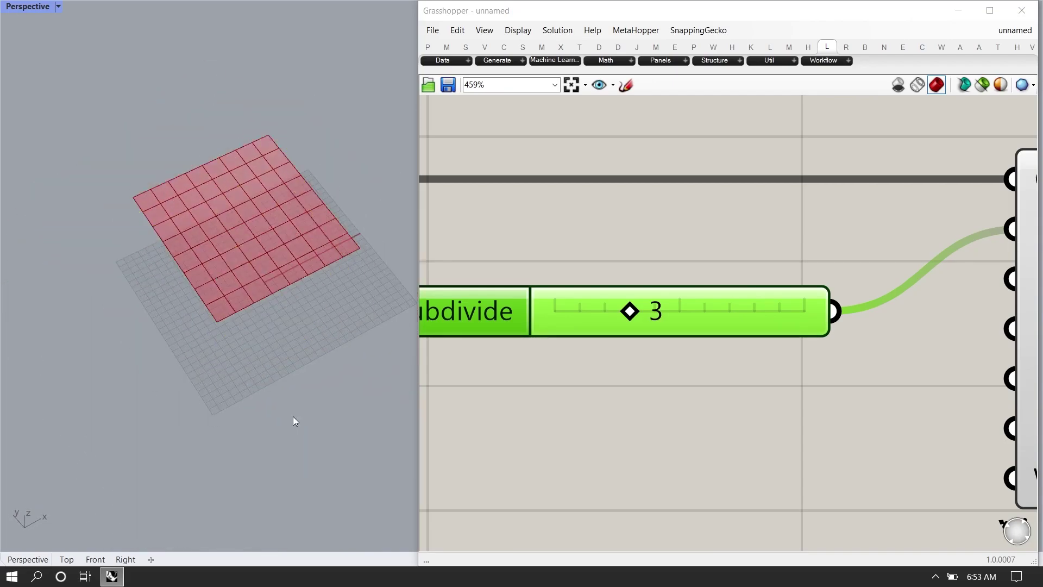
click(66, 559)
scroll(157, 342, up, 2)
scroll(608, 367, up, 3)
drag(607, 330, 588, 343)
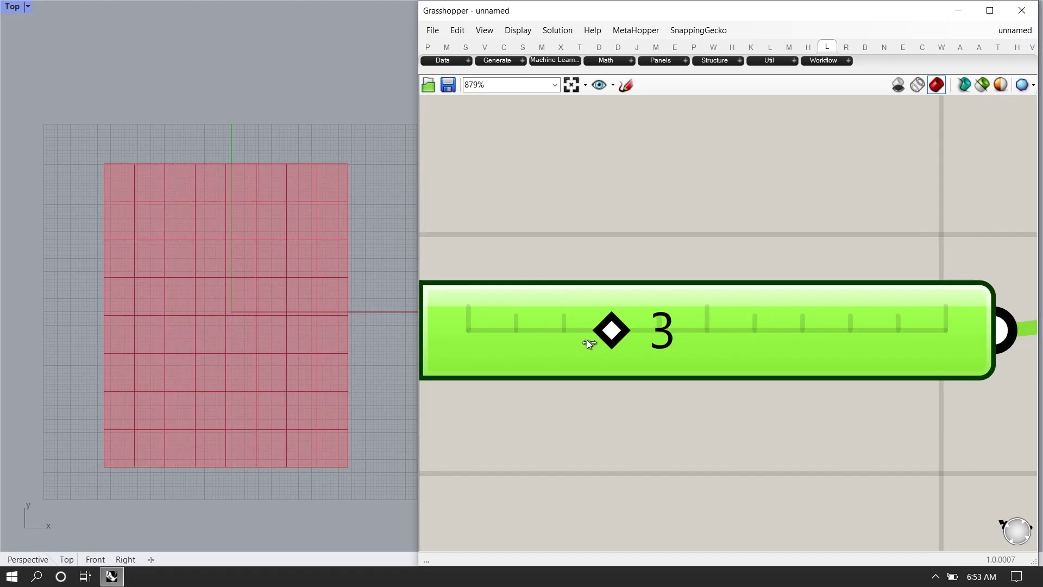
Move the Subdivide slider and Subdivide Quad farther from the Surface parameter to make room between them
scroll(762, 332, down, 5)
drag(741, 314, 792, 275)
scroll(792, 277, down, 3)
drag(933, 412, 745, 223)
drag(877, 301, 1002, 301)
scroll(728, 267, up, 2)
click(680, 295)
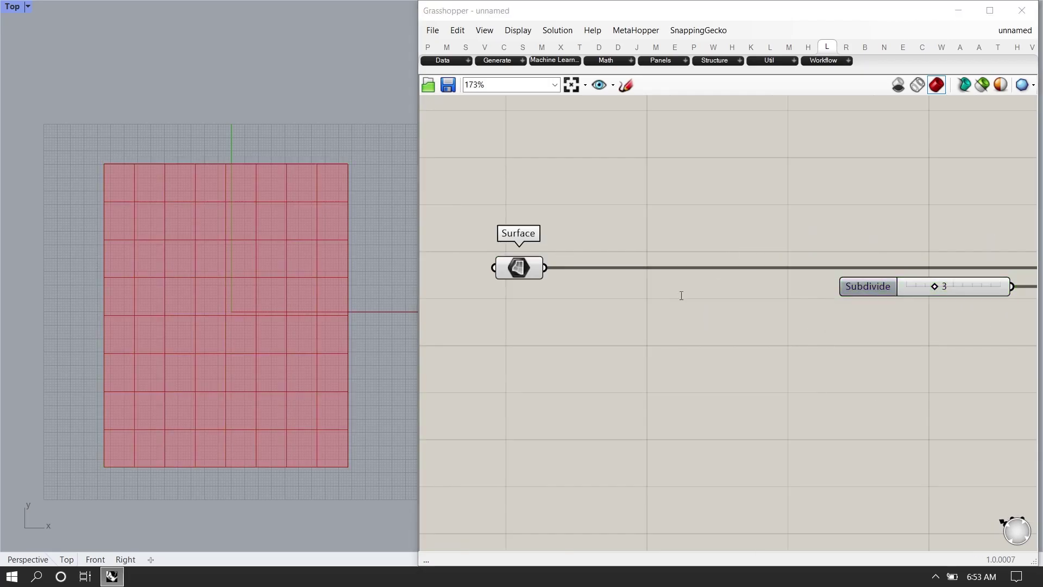
Add a Scale component and connect the Surface parameter to its geometry input
double_click(683, 300)
text(scale)
key(Return)
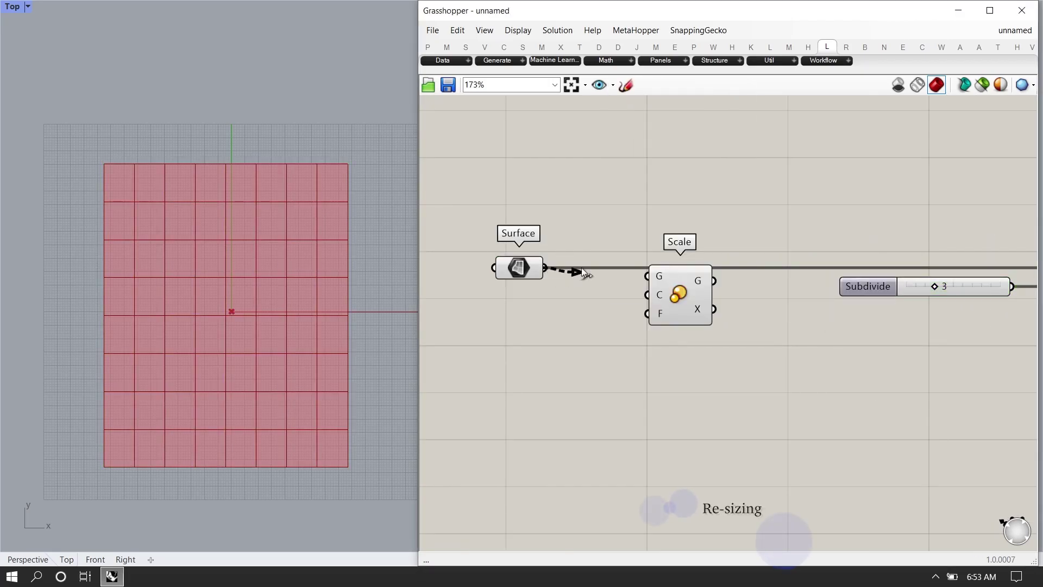
drag(697, 302, 781, 345)
Add an Area component fed by the Surface parameter, and use its centroid as the Scale center
double_click(554, 376)
text(area)
key(Return)
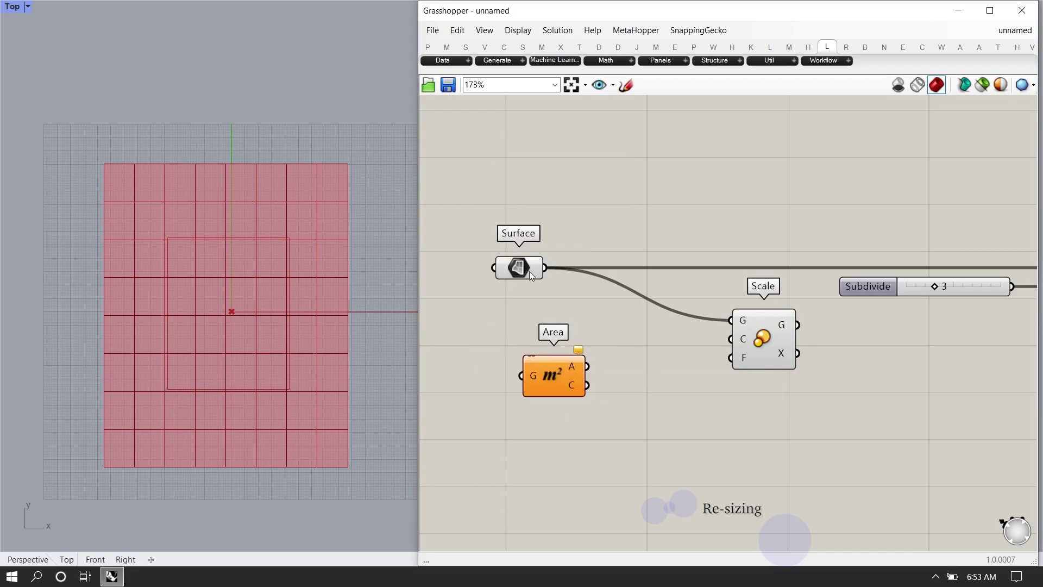
drag(558, 381, 628, 334)
double_click(574, 437)
text(1.000)
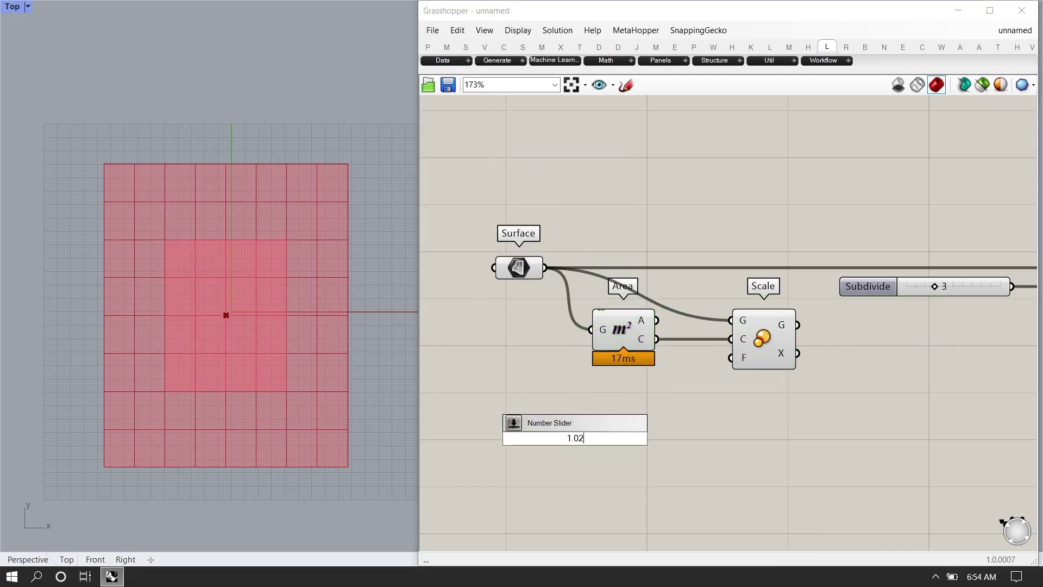
key(Return)
key(ctrl+z)
Add a number slider with the value 0.90 and connect it to the Scale component's factor input
double_click(568, 436)
text(0)
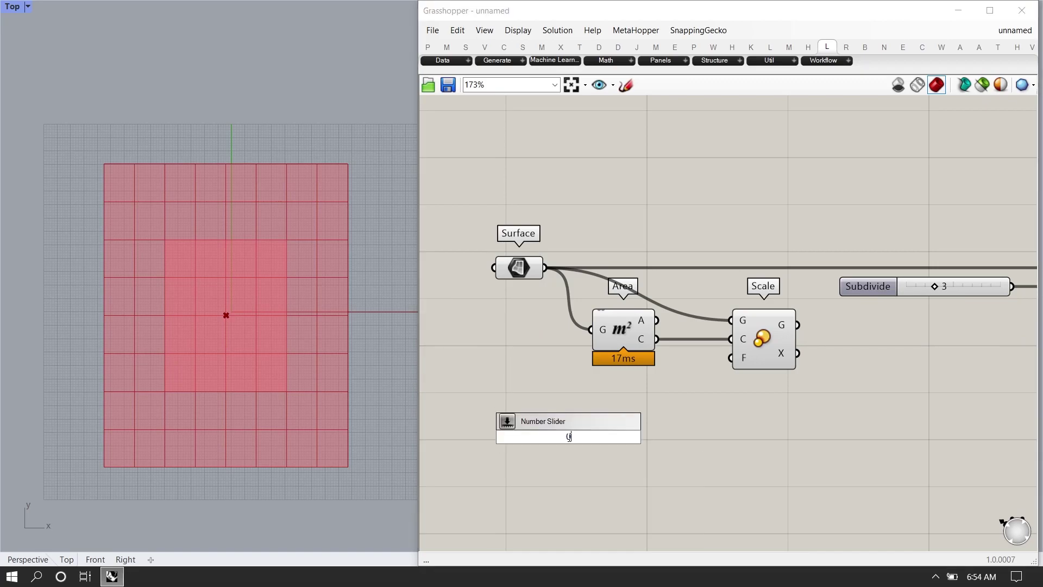
text(.90)
key(Return)
drag(641, 436, 731, 358)
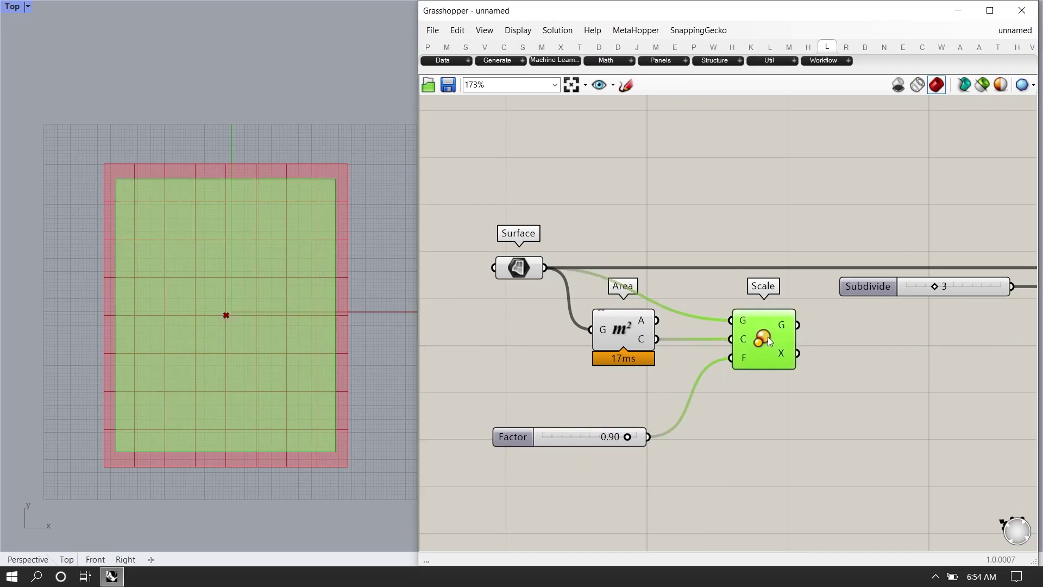
Connect the Scale geometry output to Subdivide Quad's Quad input in place of the Surface, and shift Area and Scale upward
scroll(627, 323, down, 3)
drag(622, 324, 797, 282)
scroll(732, 398, up, 3)
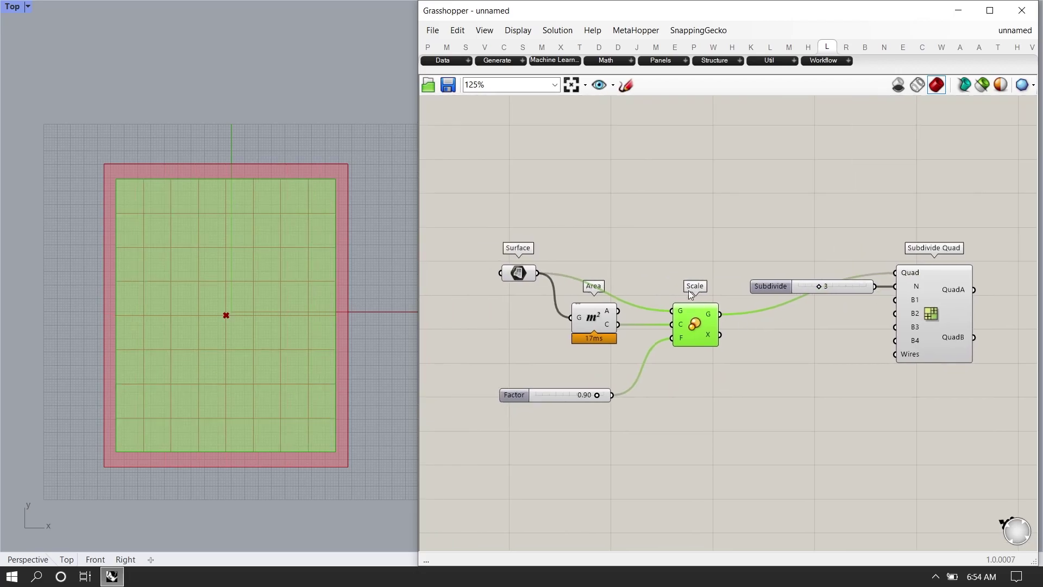
drag(734, 398, 575, 327)
drag(684, 324, 685, 267)
click(734, 350)
drag(456, 208, 480, 202)
Set the scale Factor slider to 0.81, checking the inset grid in the Perspective view
right_drag(517, 297, 582, 233)
scroll(530, 324, up, 3)
click(538, 327)
mouse_move(692, 406)
mouse_down()
mouse_move(606, 405)
mouse_move(703, 405)
mouse_move(660, 405)
mouse_move(674, 402)
mouse_up()
click(14, 560)
right_drag(132, 408, 236, 193)
mouse_move(679, 408)
mouse_down()
mouse_move(620, 403)
mouse_move(676, 406)
mouse_up()
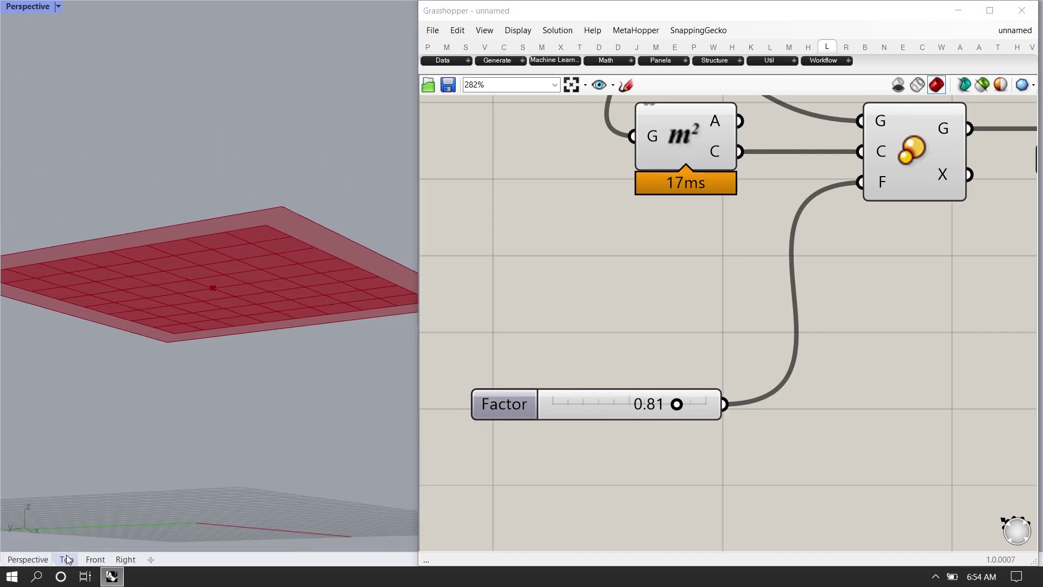
Return to the Top view and add a Brep Join component after Subdivide Quad
click(67, 559)
scroll(177, 335, down, 5)
scroll(177, 336, up, 2)
scroll(660, 350, down, 8)
right_drag(914, 301, 563, 297)
scroll(688, 293, up, 2)
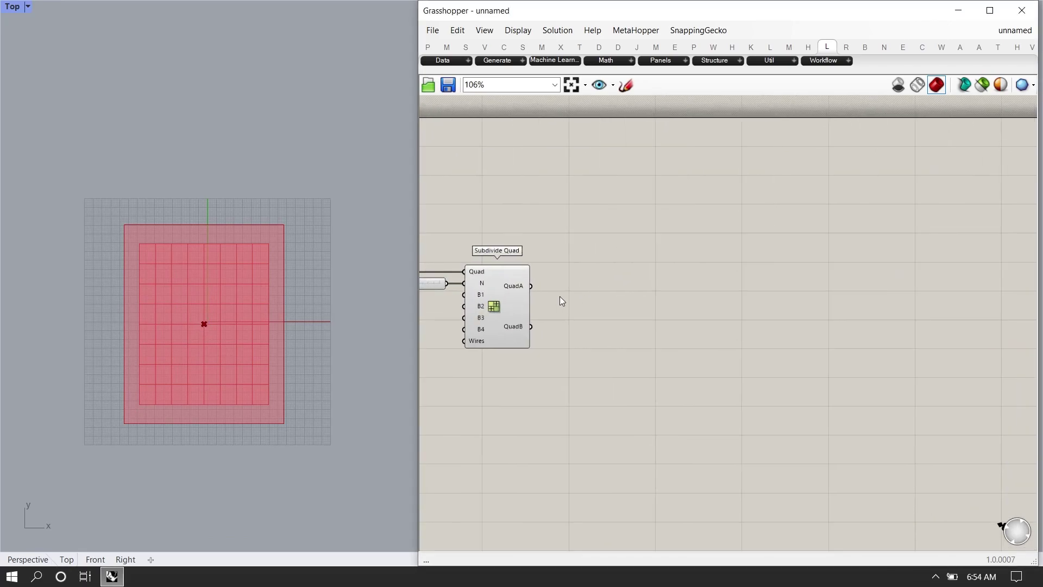
double_click(659, 315)
text(join brep)
key(Return)
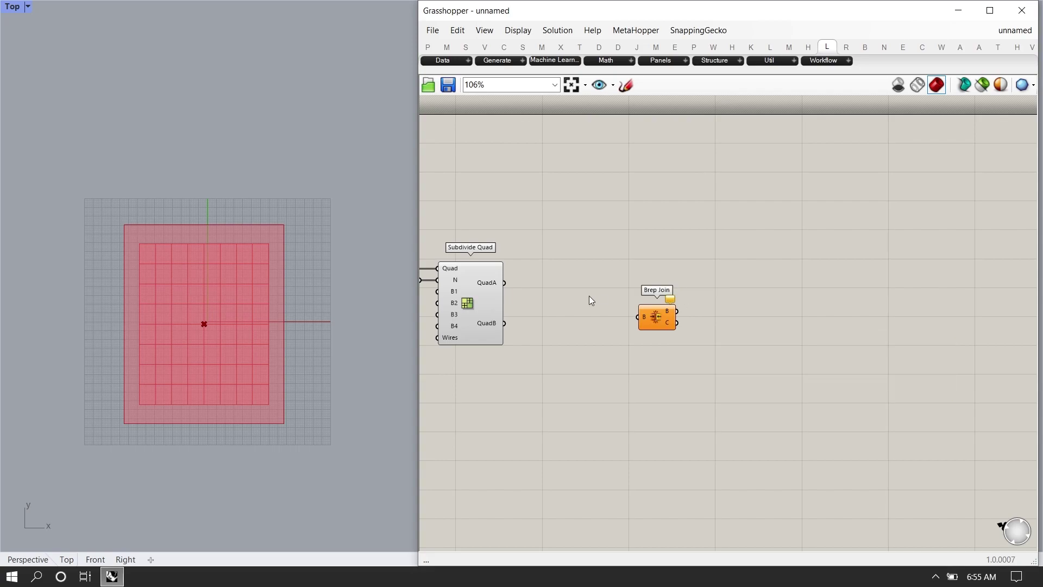
Connect the Subdivide Quad output to the Brep Join input and position Brep Join in line with it
drag(645, 321, 644, 319)
drag(656, 316, 627, 294)
drag(496, 414, 431, 320)
middle_click(473, 256)
click(514, 215)
right_drag(756, 283, 637, 271)
click(517, 292)
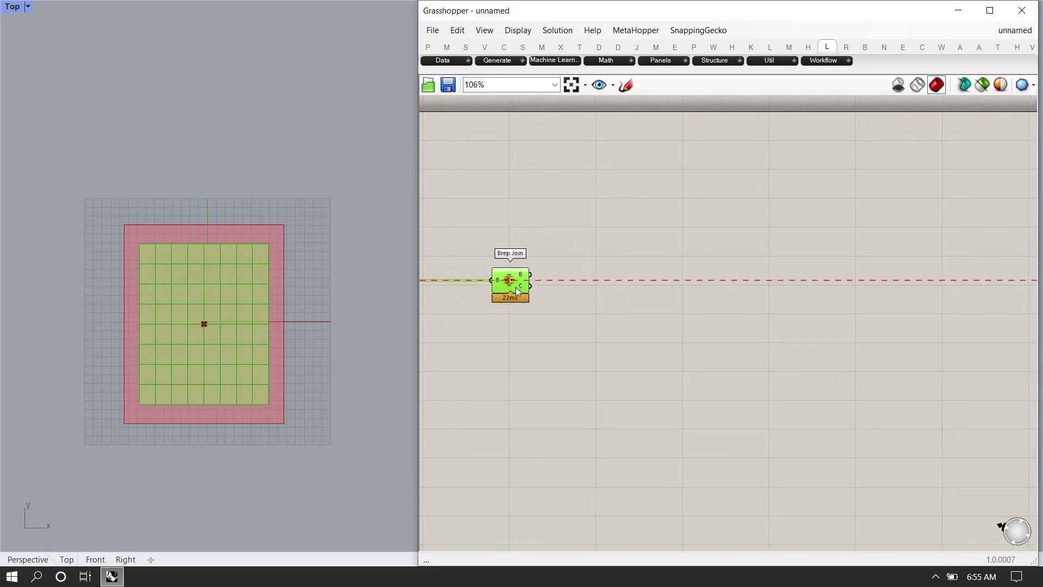
Add a Brep Edges component and connect the joined brep to its input
scroll(684, 282, up, 1)
double_click(695, 280)
text(brep edge)
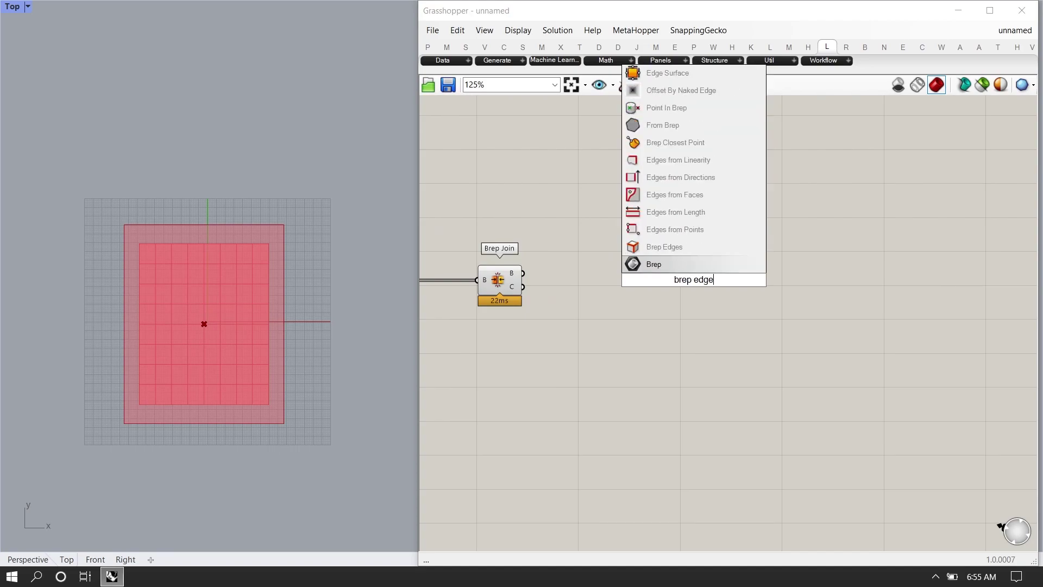
key(Return)
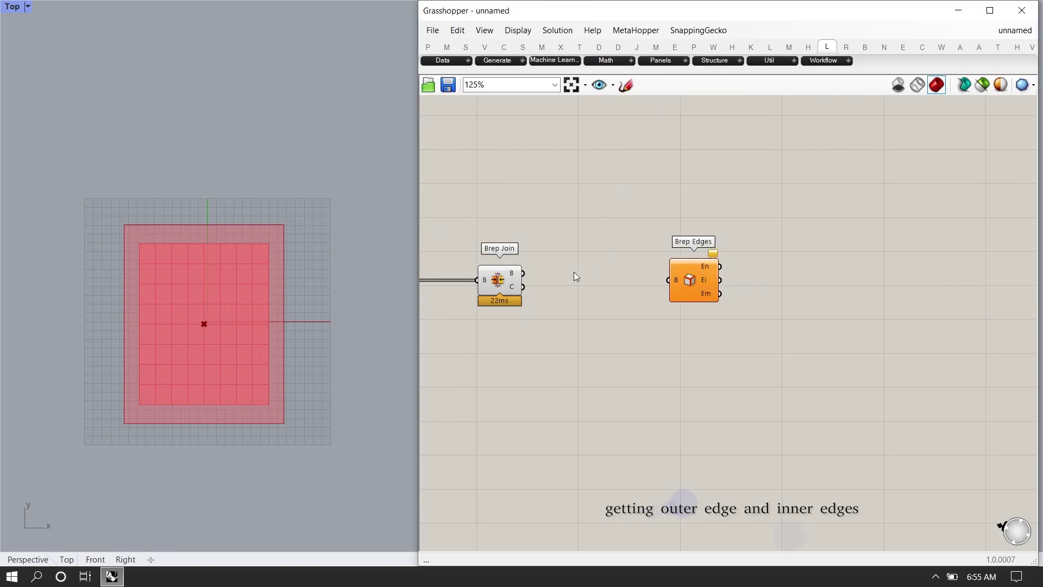
drag(691, 284, 595, 278)
Add a Curve parameter and connect the naked edges output (En) of Brep Edges to it
mouse_move(651, 266)
right_down()
mouse_move(686, 252)
mouse_move(658, 254)
right_up()
right_drag(768, 268, 678, 277)
click(673, 277)
double_click(674, 278)
text(curve)
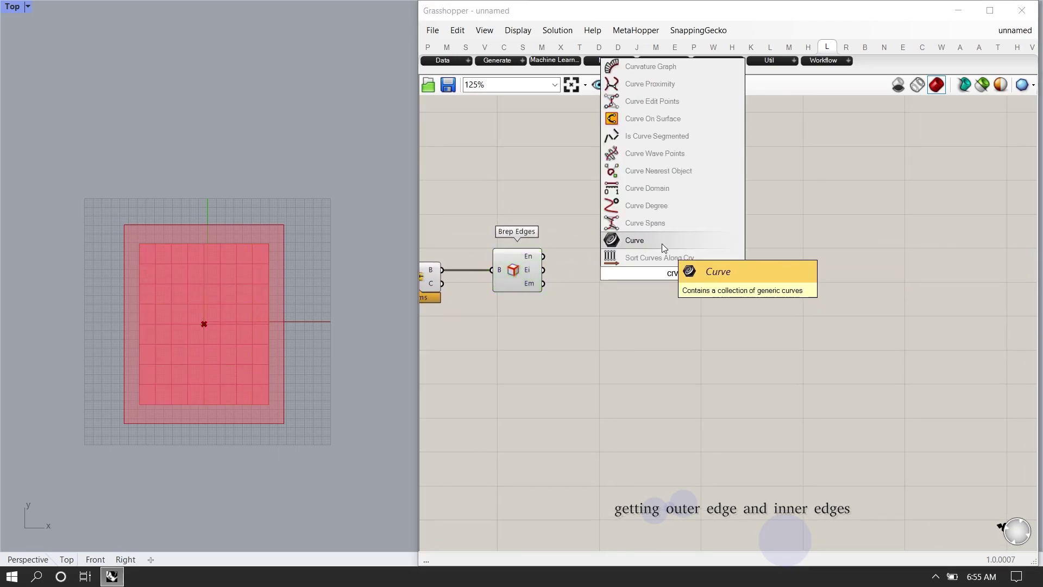
key(Return)
drag(681, 264, 684, 264)
Duplicate the Curve parameter, feed the copy from the interior edges output (Ei), and move it past the first one
scroll(128, 260, up, 4)
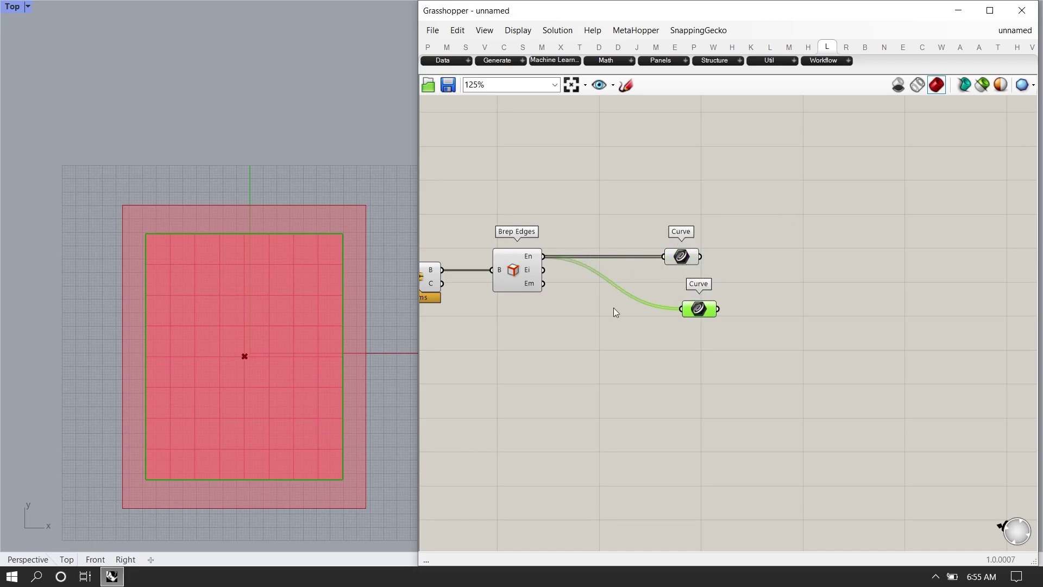
drag(542, 270, 543, 270)
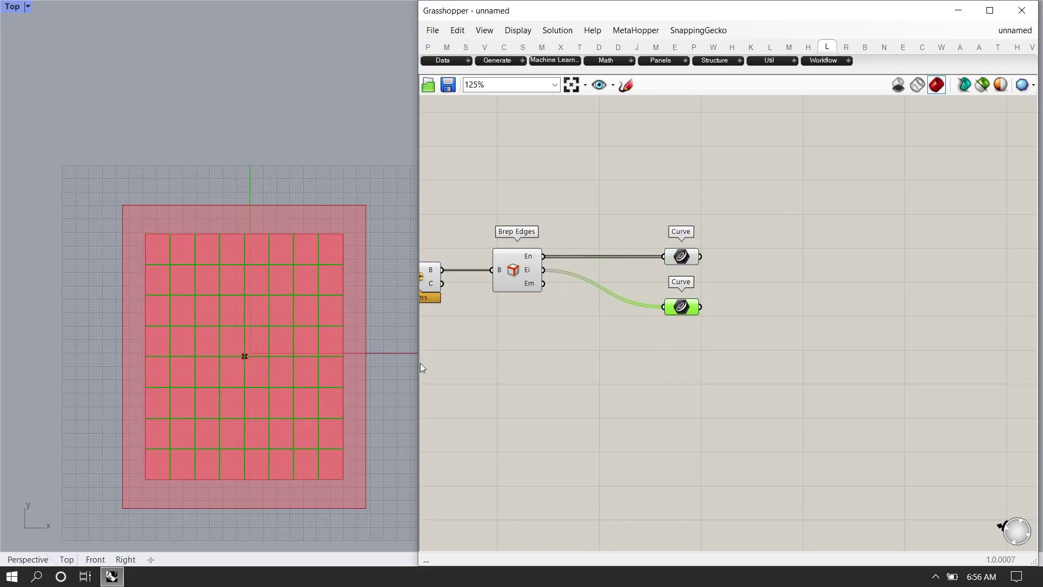
right_drag(718, 307, 655, 277)
right_drag(747, 258, 625, 257)
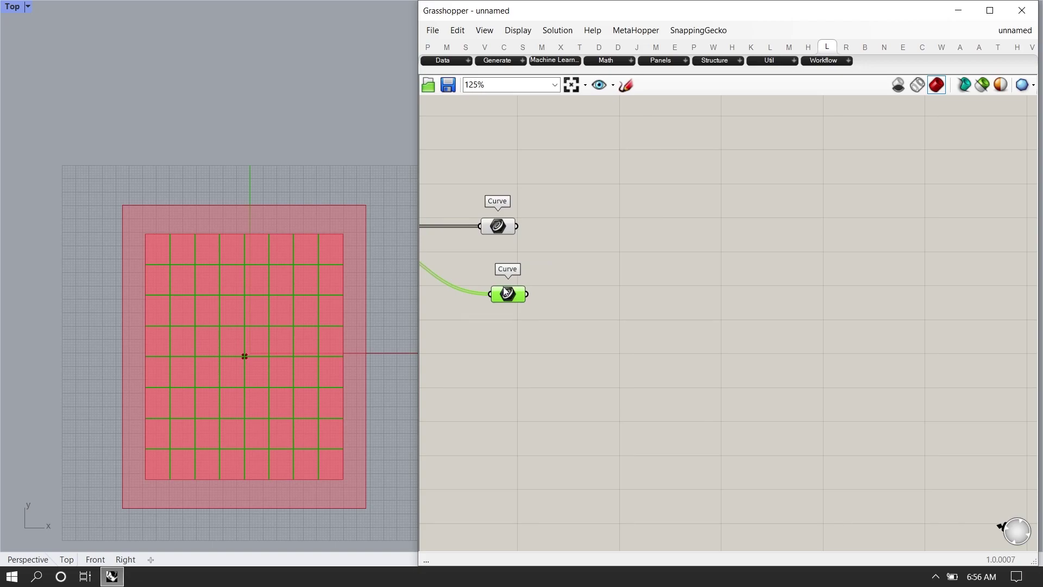
drag(627, 241, 649, 241)
right_drag(836, 230, 707, 229)
Add a Length(Line) component and connect the interior-edge Curve parameter to its Line input
double_click(669, 246)
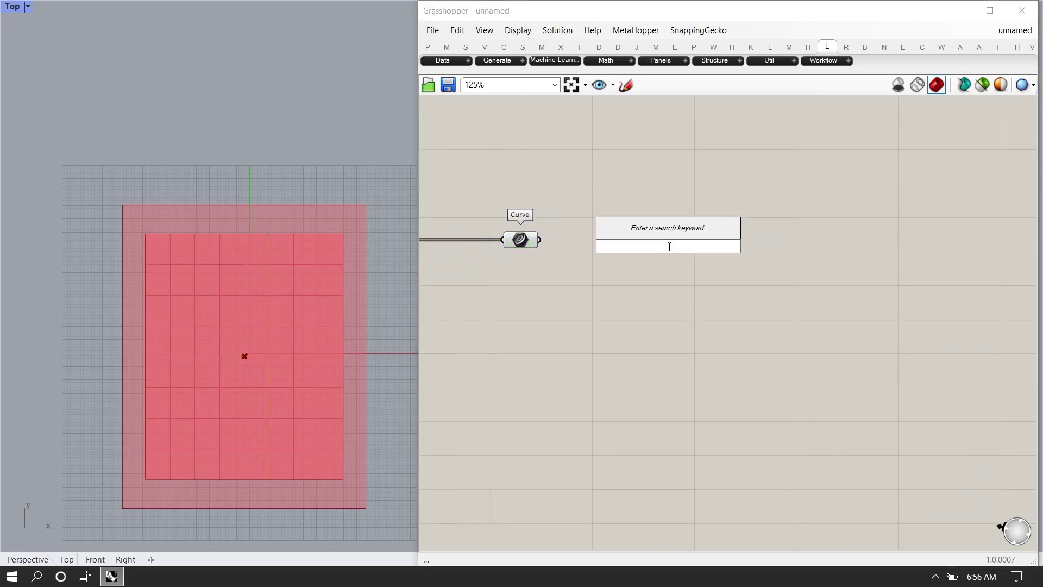
text(length line)
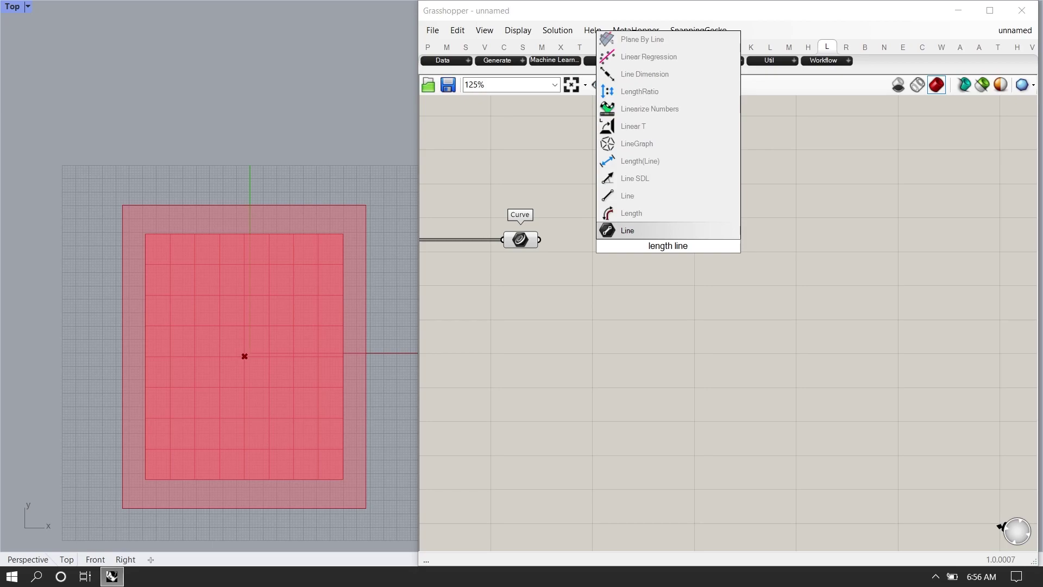
click(682, 160)
drag(665, 244, 772, 276)
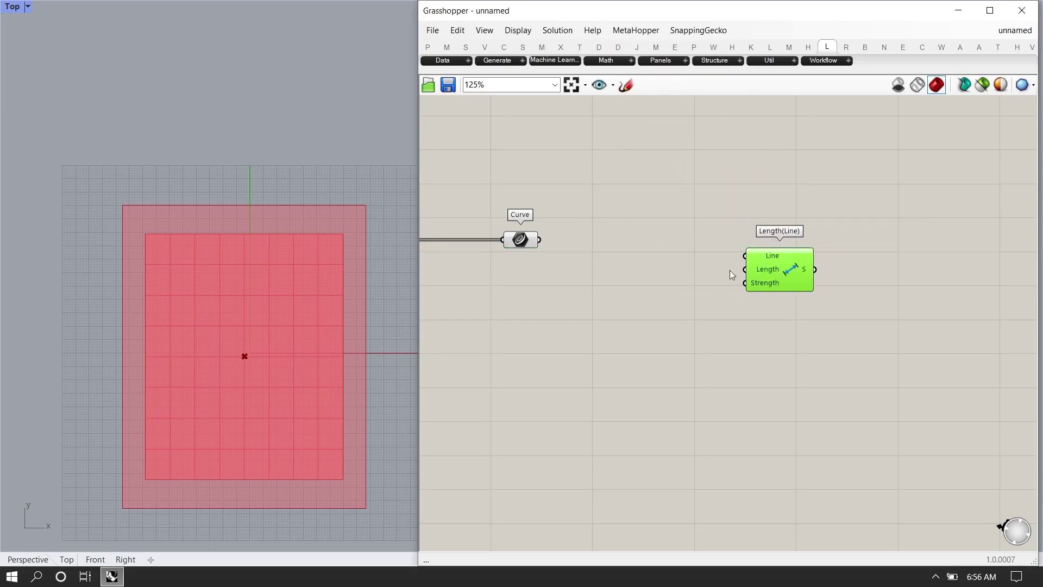
drag(564, 245, 986, 247)
Add a Random component and place it below the curve wire, before Length(Line)
double_click(632, 283)
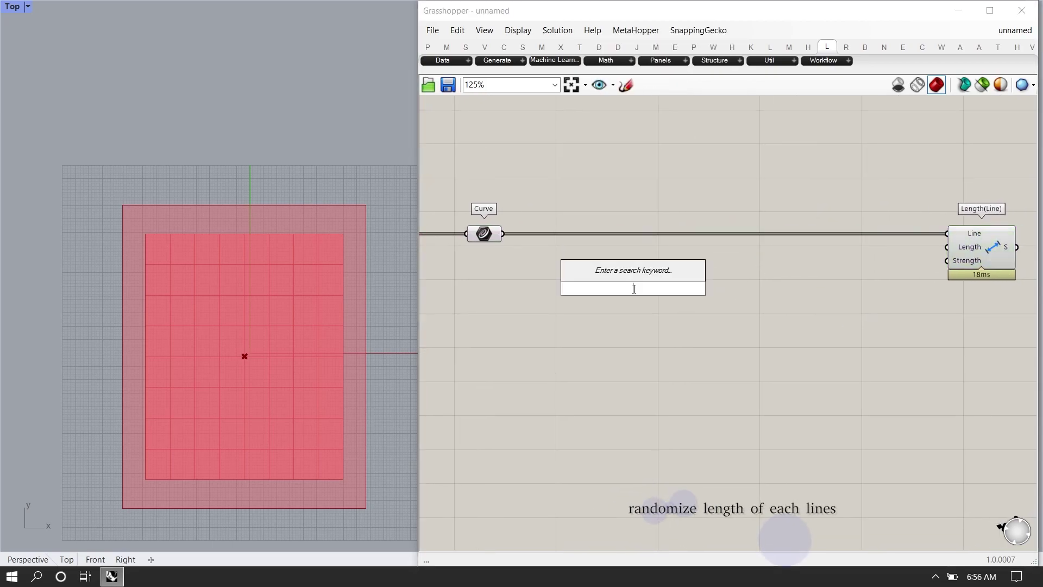
text(random)
key(Return)
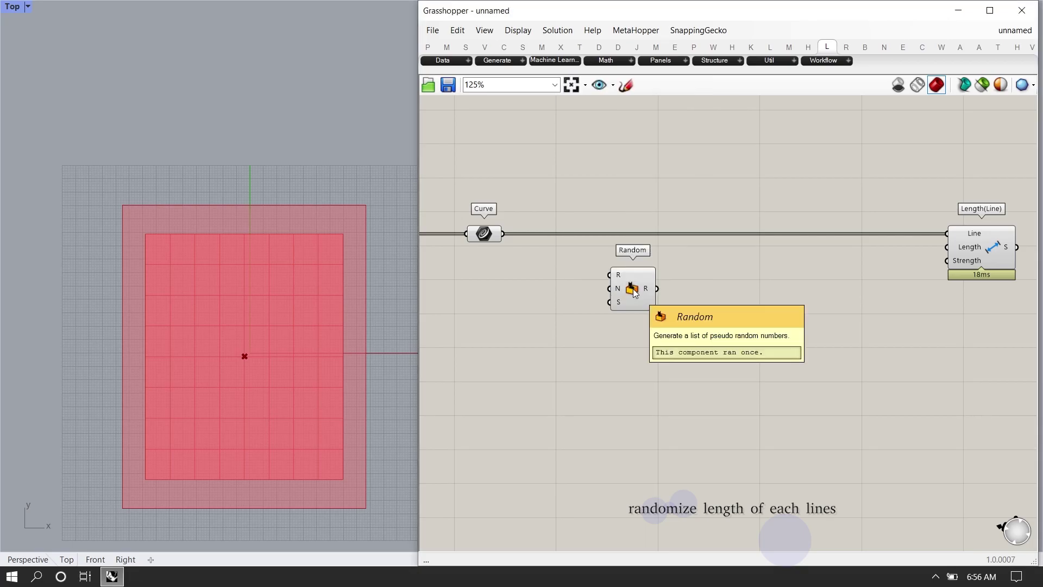
drag(630, 293, 783, 342)
Add a List Length component between the interior-edge Curve parameter and the Random component
click(573, 326)
double_click(572, 321)
text(list length)
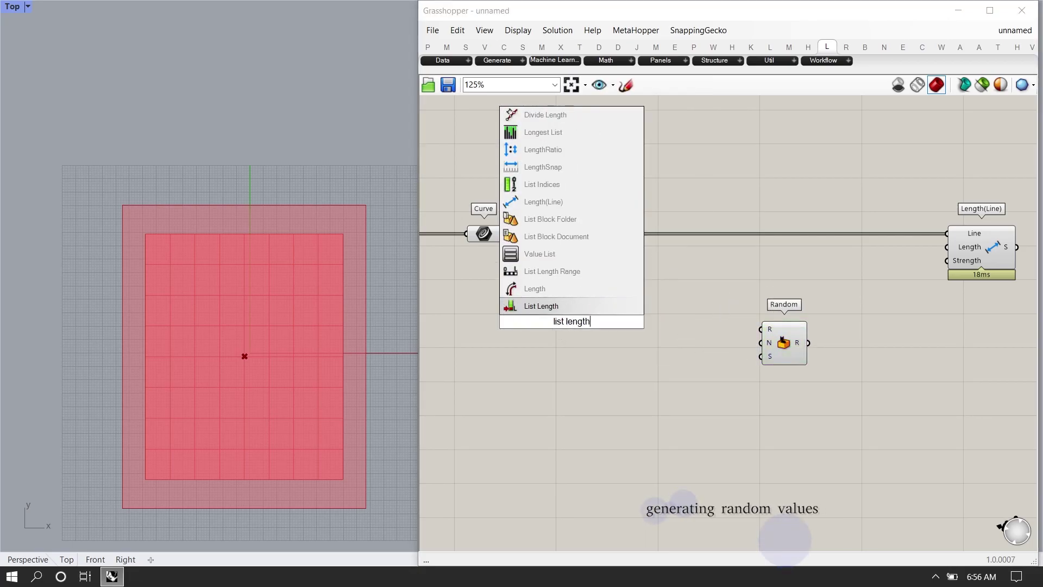
key(Return)
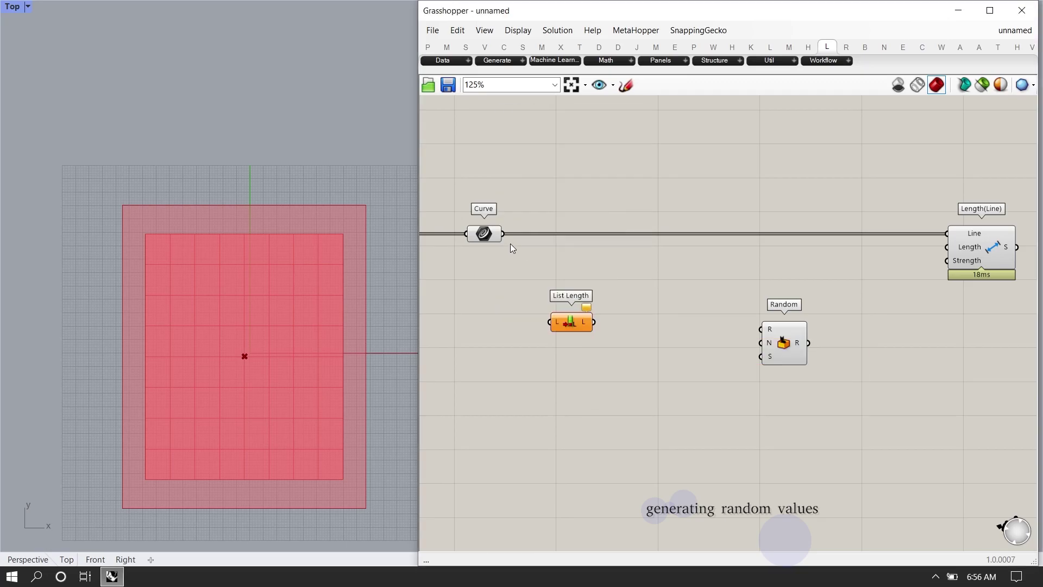
Feed the interior-edge Curve parameter into List Length, connect its output to Random's N input, and position List Length before Random
drag(559, 340, 552, 324)
drag(570, 323, 674, 353)
right_drag(617, 388, 655, 370)
Add a Construct Domain component, connect its I output to Random's R input, and place it before List Length
double_click(655, 369)
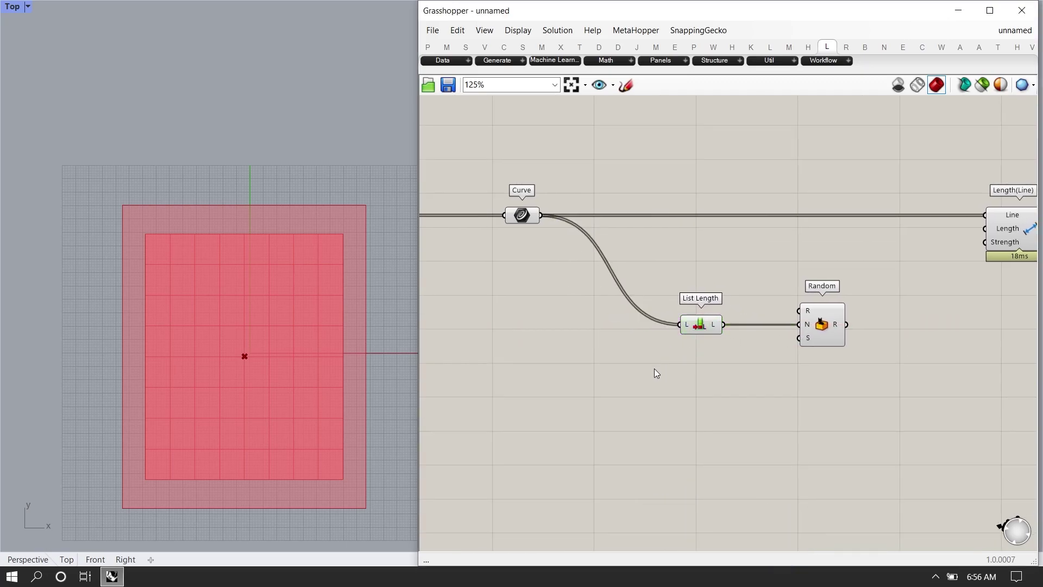
text(construct)
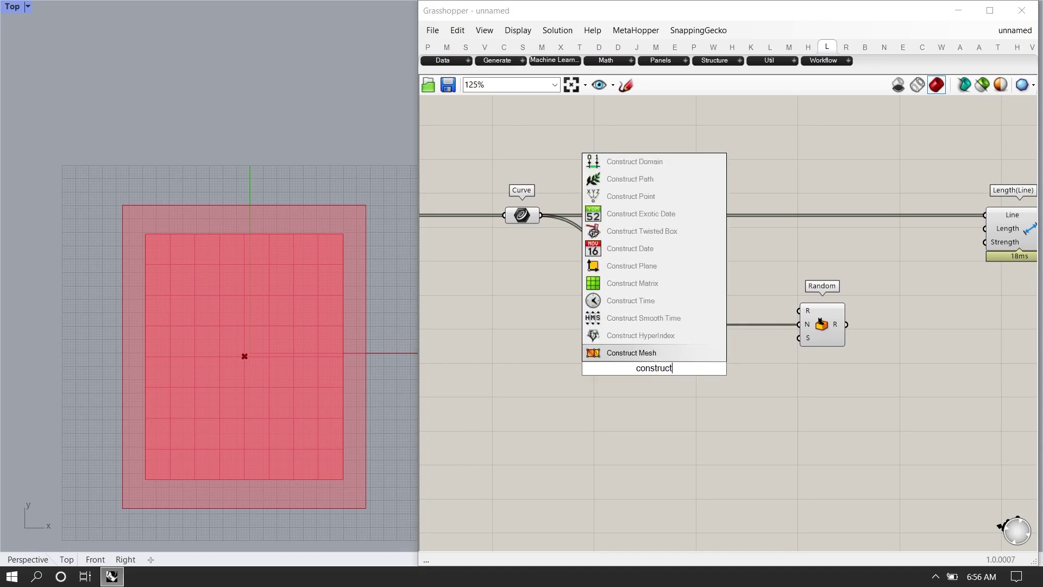
text( domain)
click(641, 335)
drag(664, 375, 562, 314)
right_drag(430, 315, 539, 319)
Add two number sliders for Construct Domain's A and B inputs, set to 5.62 and 17.13
double_click(539, 319)
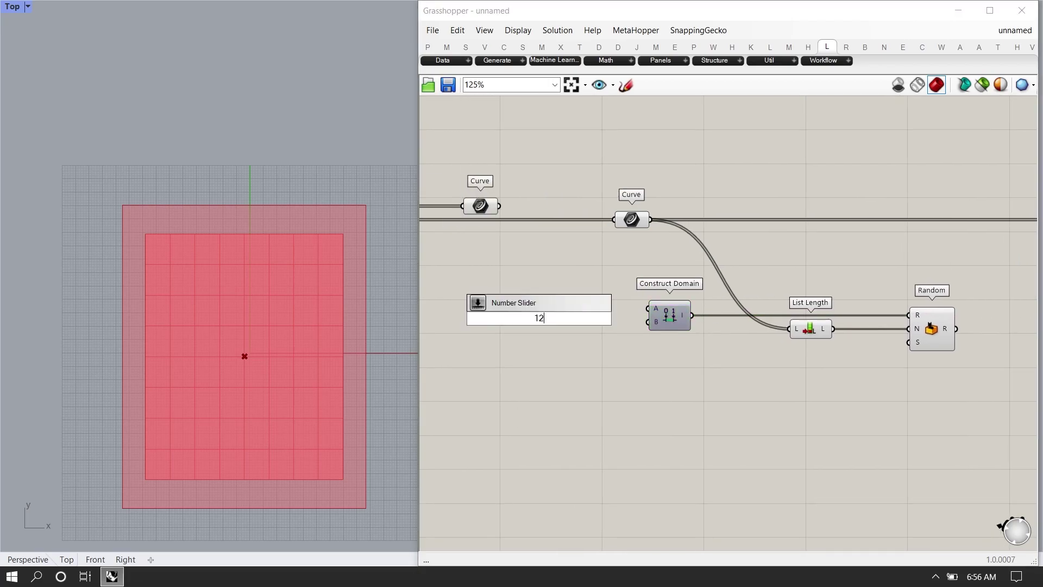
text(12)
key(Return)
scroll(538, 315, up, 3)
drag(632, 327, 667, 308)
key(ctrl+c)
key(ctrl+v)
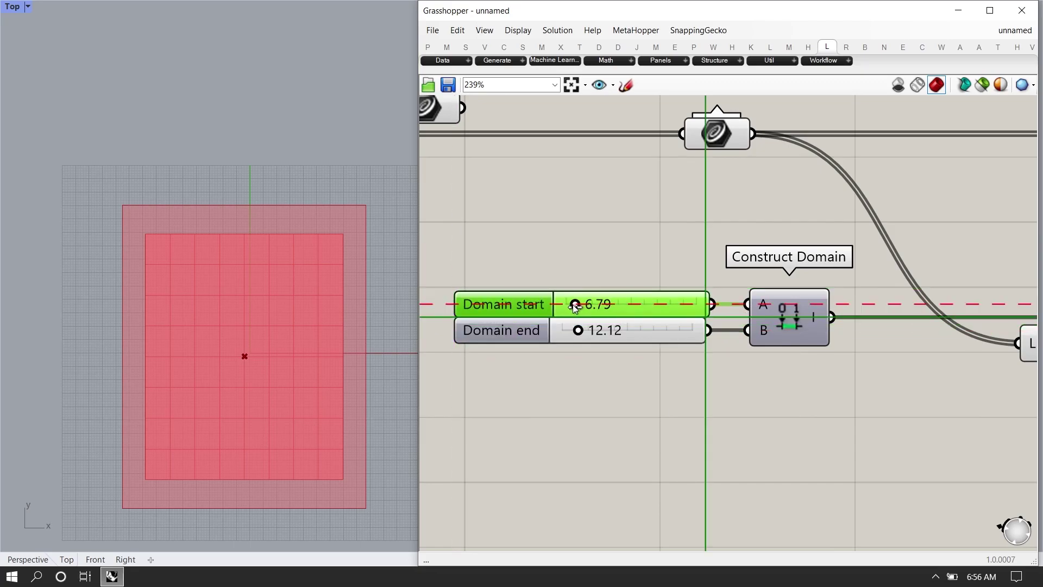
Connect Random's output to the Length input of Length(Line)
scroll(748, 297, down, 4)
scroll(761, 304, up, 3)
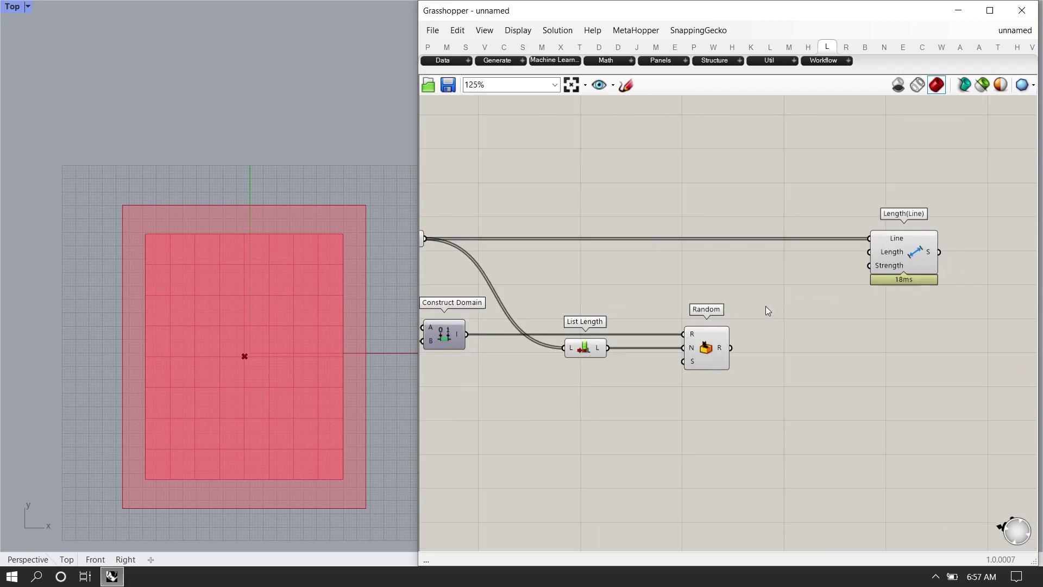
drag(748, 324, 914, 213)
right_drag(766, 313, 891, 247)
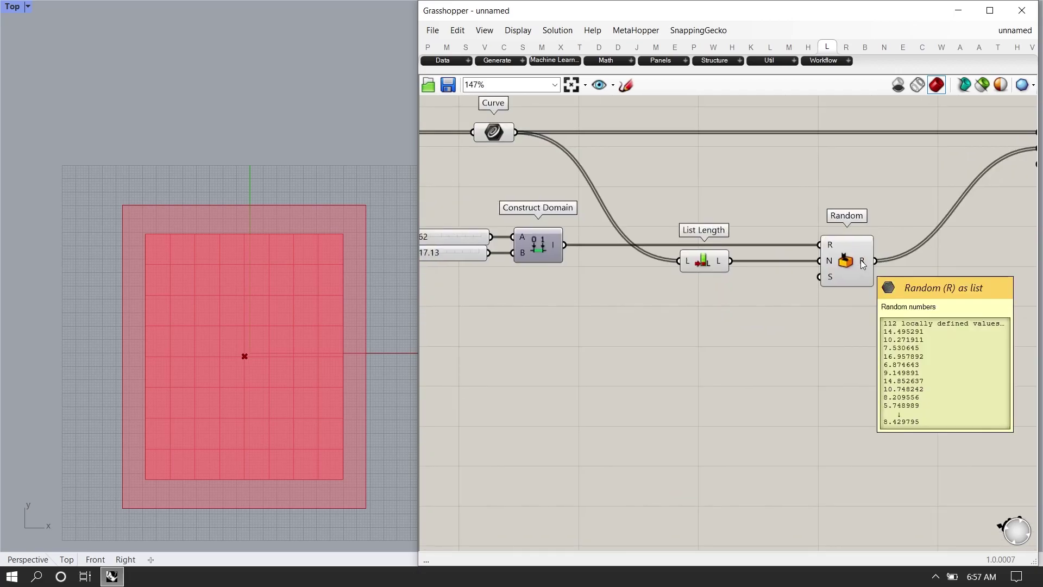
Add a number slider of 120, connect it to Random's S input, and place it beneath List Length
double_click(634, 311)
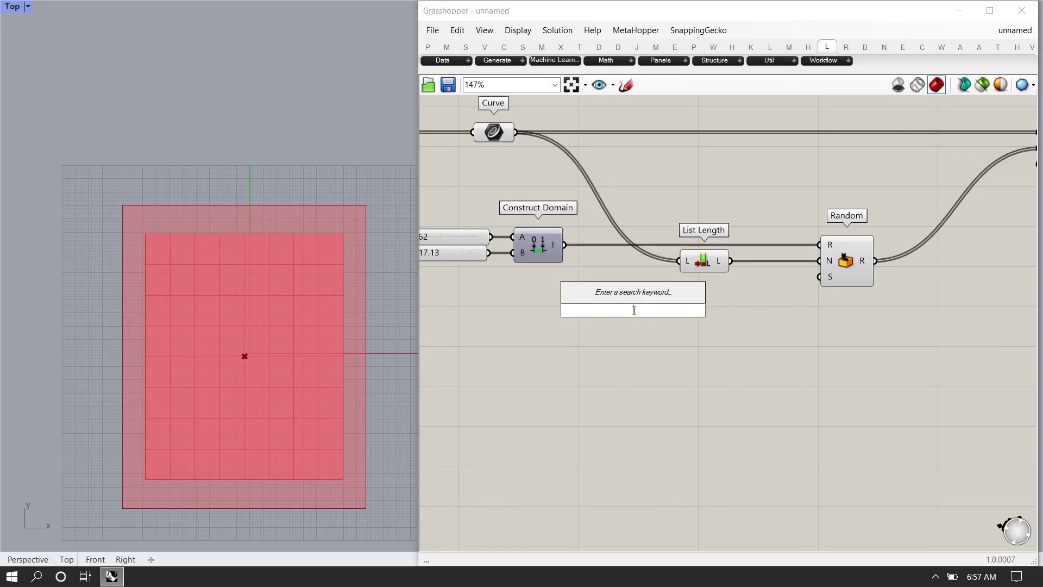
text(12)
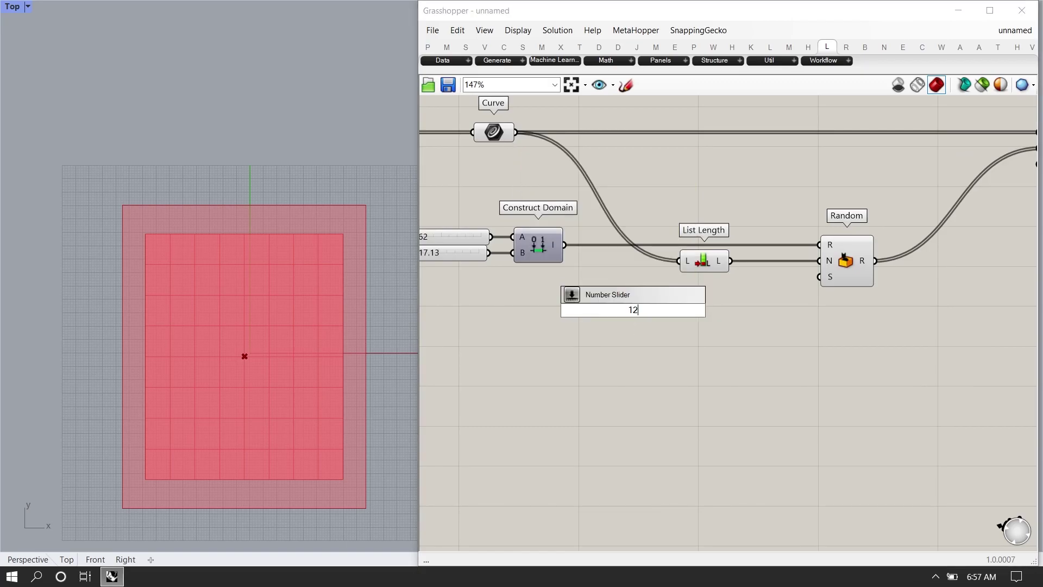
text(0)
key(Return)
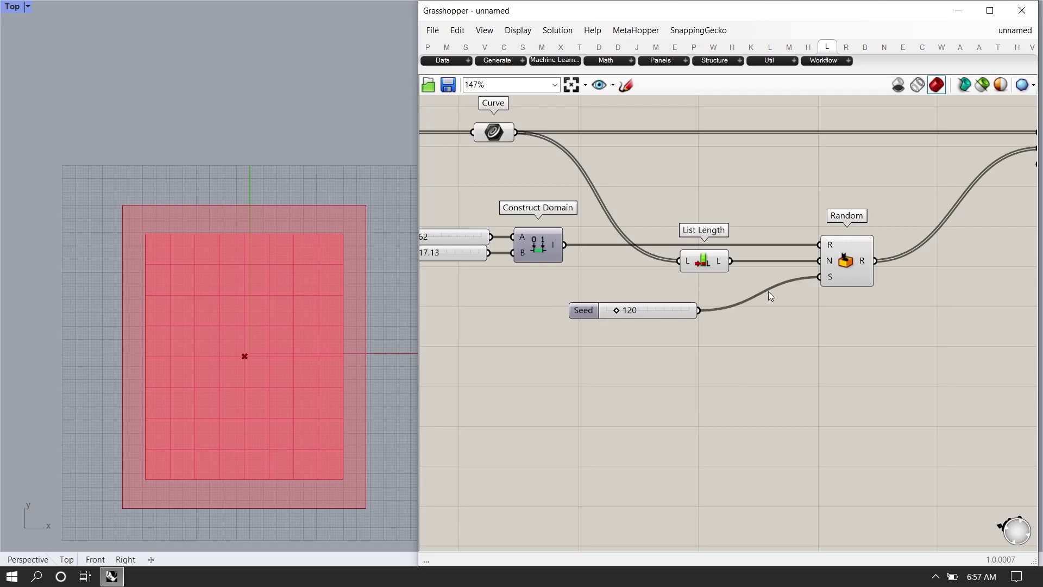
drag(672, 314, 686, 284)
Group the domain sliders, Construct Domain, List Length, Seed slider and Random, and colour the group grey
scroll(687, 281, down, 3)
drag(899, 317, 493, 239)
key(ctrl+g)
scroll(570, 258, up, 3)
right_click(573, 296)
mouse_move(591, 432)
click(806, 416)
click(962, 329)
scroll(768, 282, down, 3)
right_drag(735, 228, 734, 193)
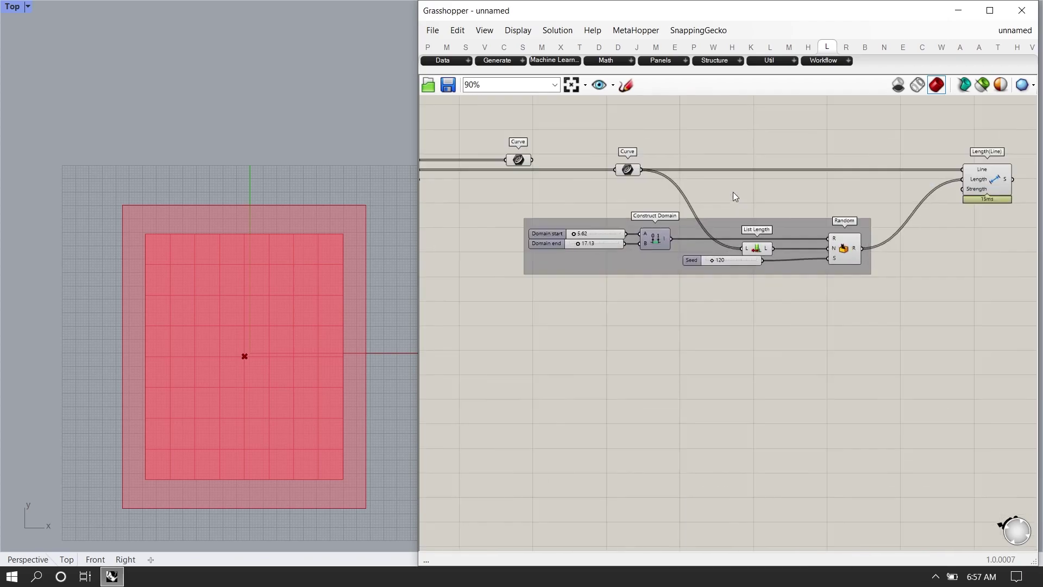
Add an Anchor component and place it below the random values group
double_click(657, 338)
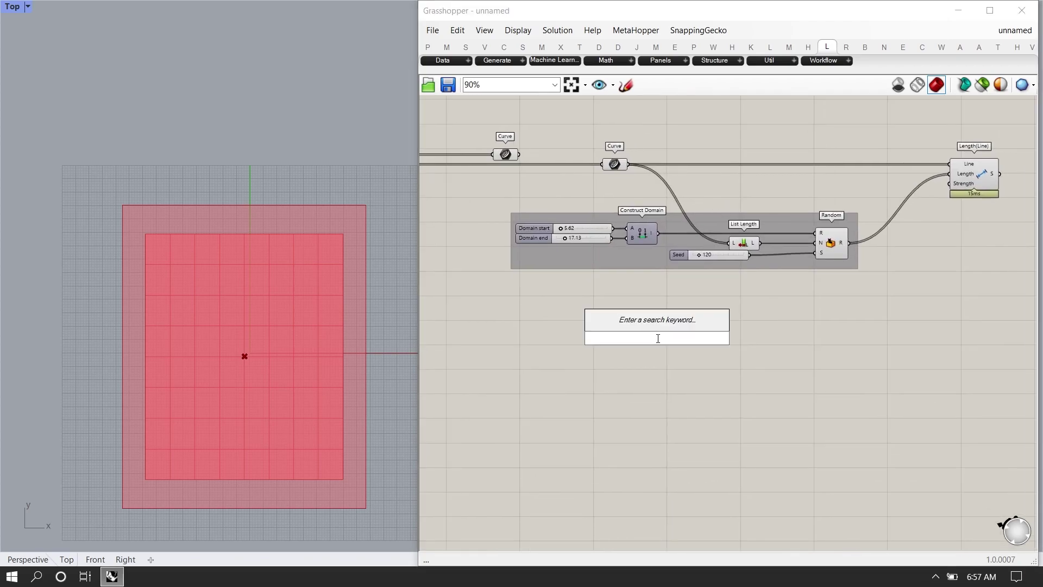
text(anchor)
key(Return)
drag(657, 338, 827, 356)
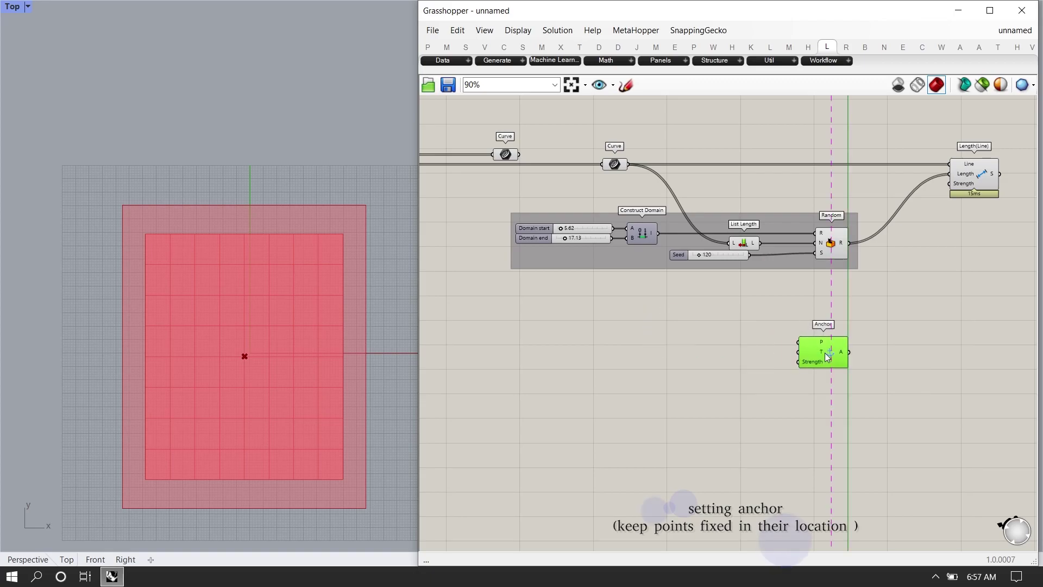
Add a Discontinuity component before Anchor and connect the outer-edge Curve parameter to its C input
double_click(653, 356)
text(6)
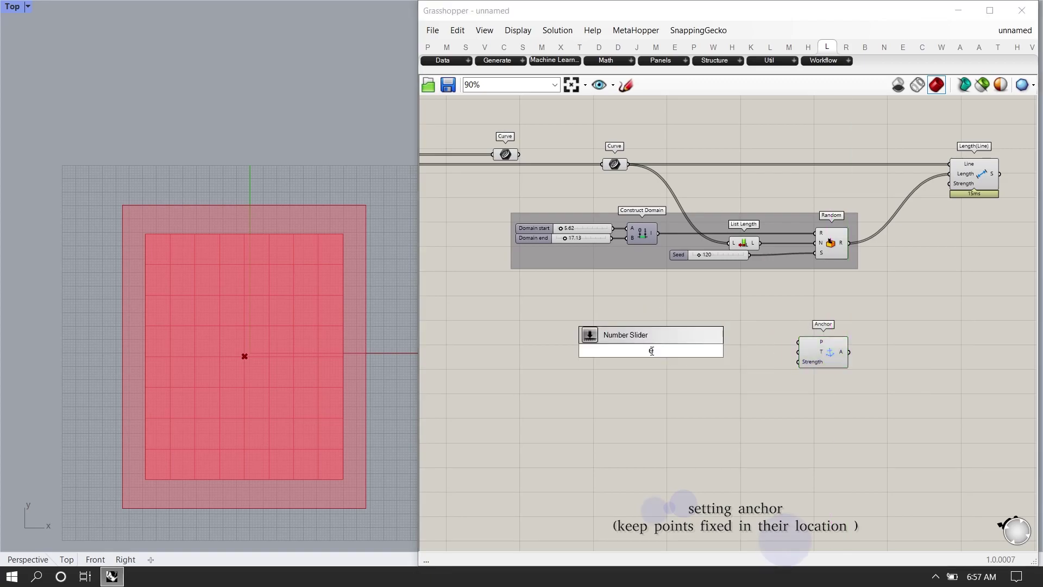
key(BackSpace)
text(desconti)
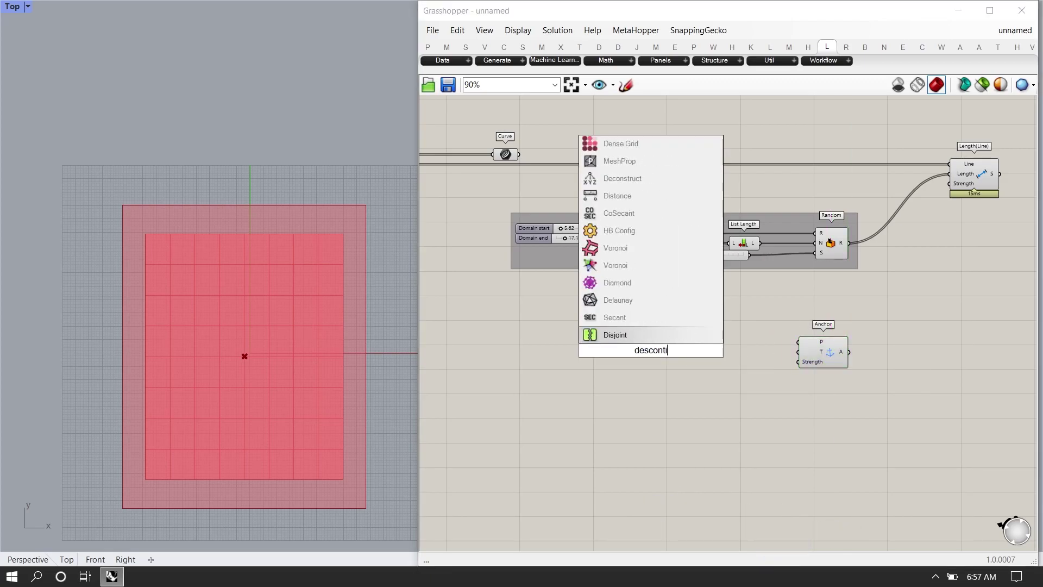
text(nuity)
key(Return)
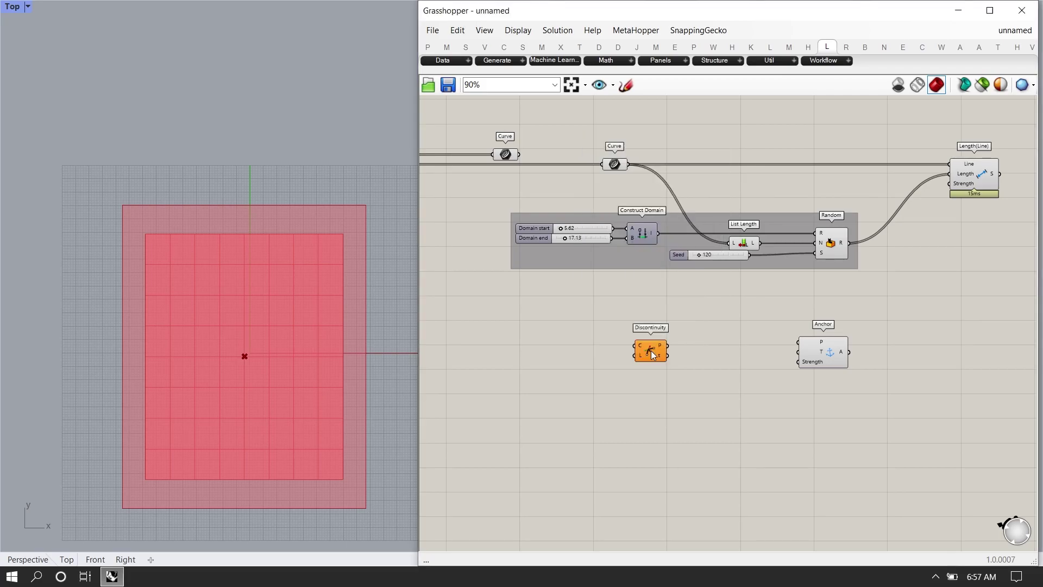
scroll(677, 348, up, 3)
drag(644, 348, 501, 361)
Add Cull Duplicates, connect Discontinuity's P output to its P input, and flatten that Discontinuity output
double_click(599, 359)
text(cull duplicates)
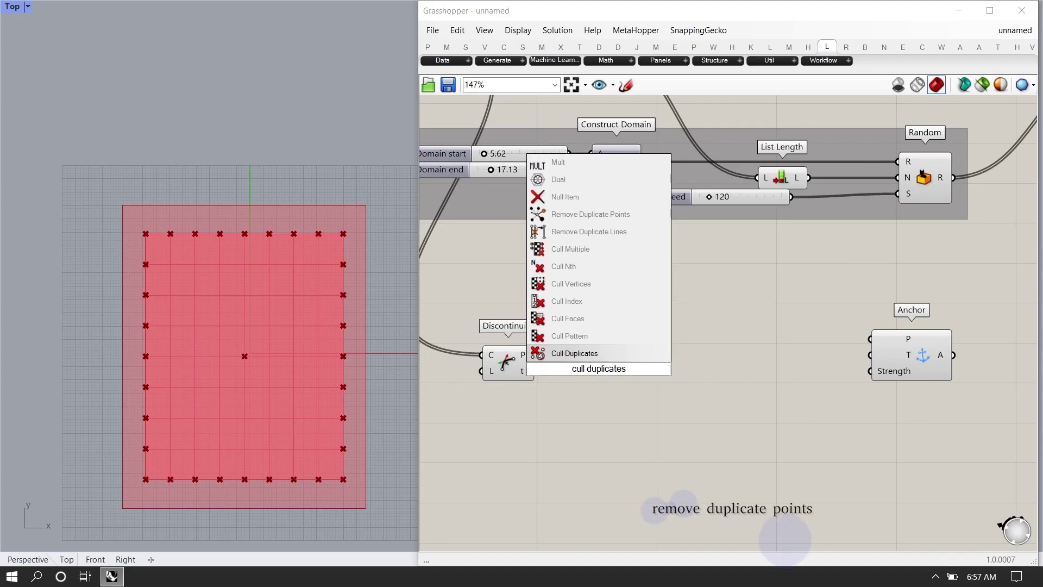
key(Return)
drag(535, 356, 573, 357)
drag(620, 361, 639, 359)
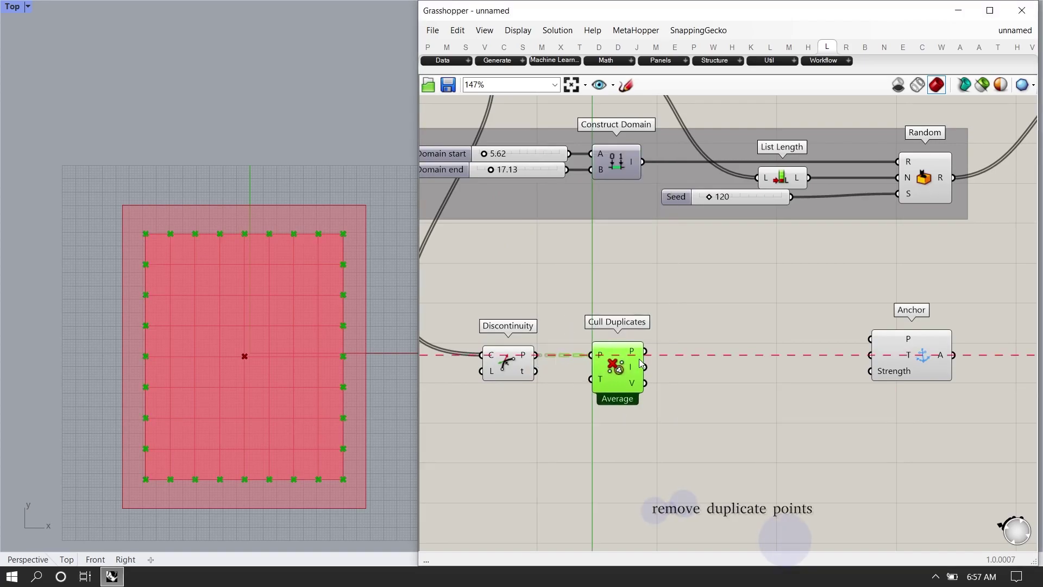
right_click(526, 356)
click(555, 422)
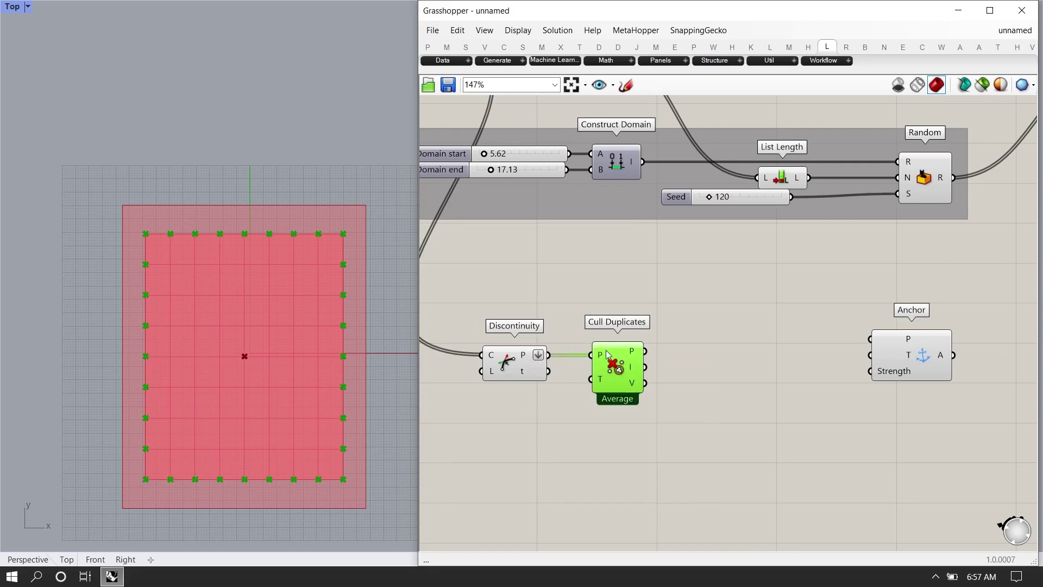
Connect Cull Duplicates' P output to Anchor's P input and align Anchor beneath Length(Line)
right_drag(681, 356, 660, 354)
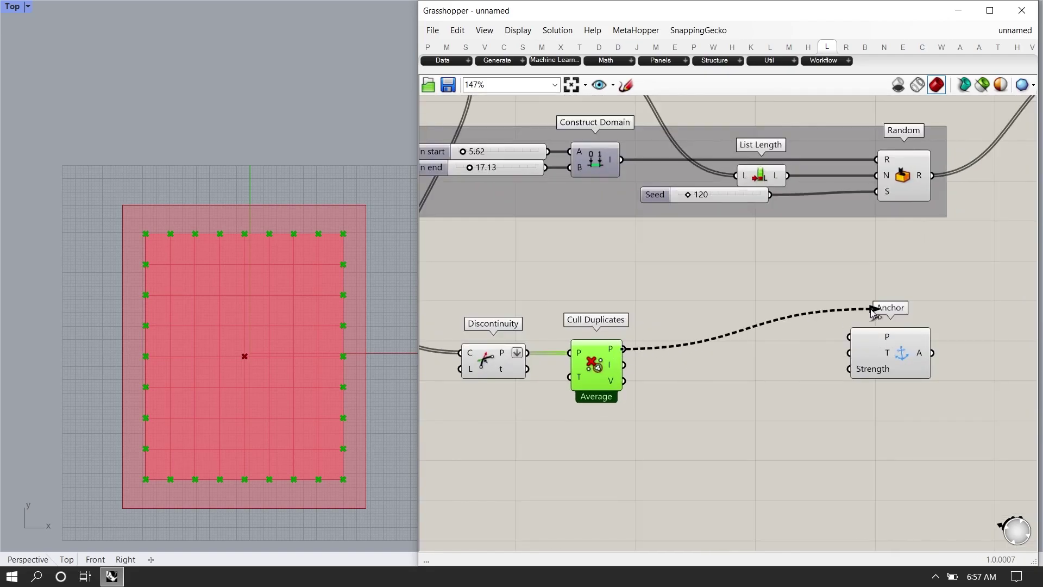
drag(885, 342, 910, 351)
scroll(730, 324, down, 7)
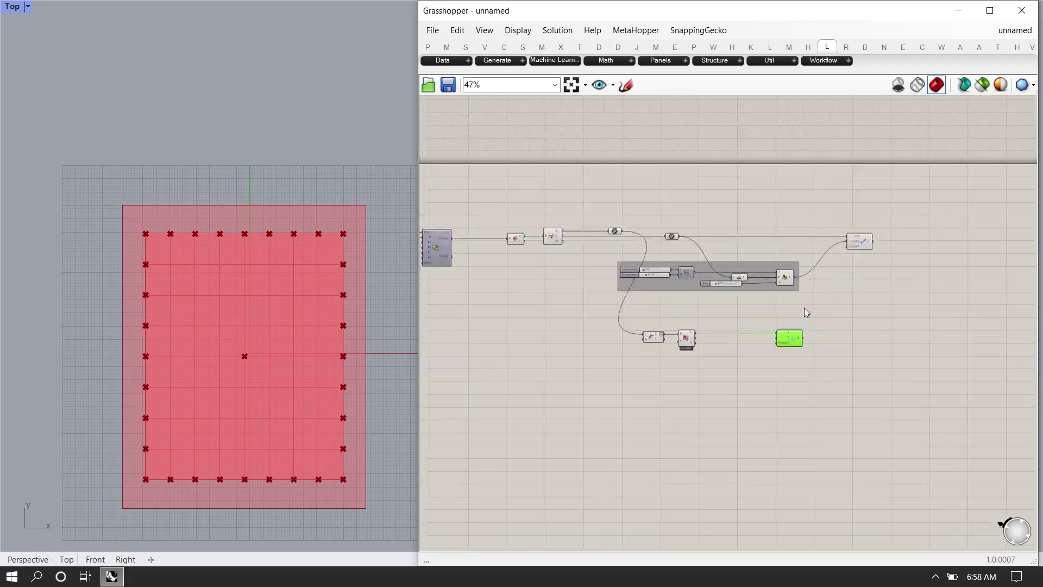
scroll(837, 276, up, 5)
right_drag(837, 276, 723, 285)
drag(675, 414, 680, 434)
right_drag(680, 433, 614, 457)
Add an Entwine component and place it beyond Length(Line) and Anchor
double_click(774, 312)
text(entwi)
key(Return)
drag(784, 311, 923, 305)
Add a Show component, connect the upstream geometry to its G input, and place it above Length(Line)
scroll(923, 304, down, 5)
scroll(511, 246, up, 5)
right_drag(511, 240, 621, 235)
double_click(623, 238)
text(show)
key(Return)
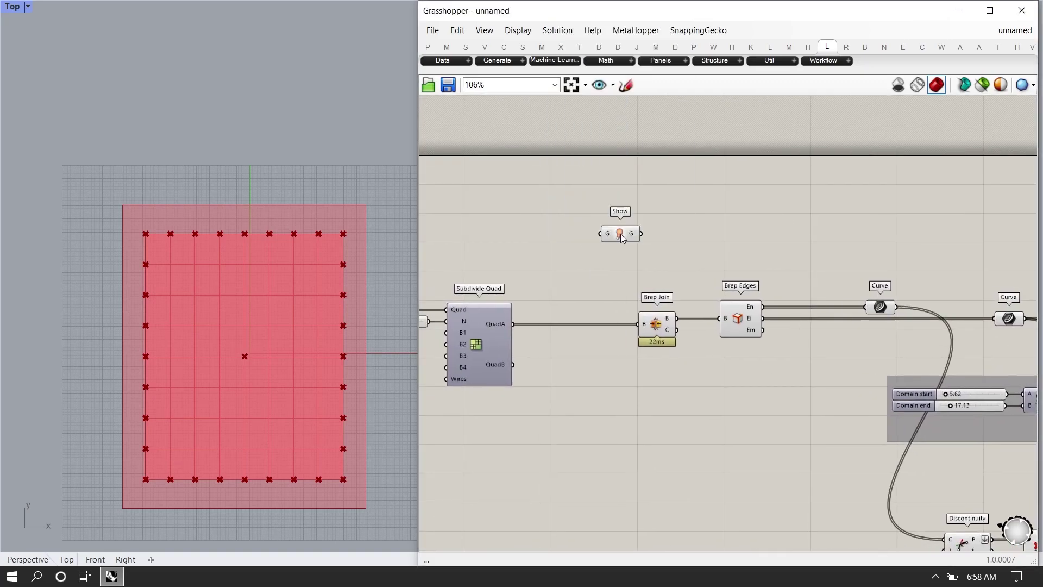
drag(616, 231, 725, 245)
double_click(653, 244)
scroll(526, 242, down, 7)
scroll(927, 246, up, 4)
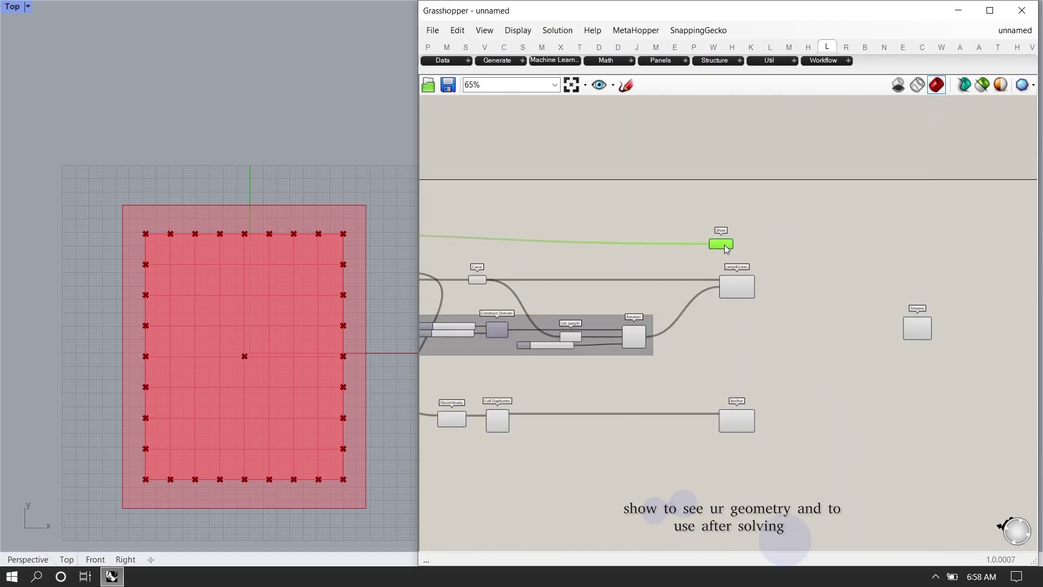
Connect Show to Entwine's {0;0} input, and both Length(Line) and Anchor to its {0;1} input
scroll(737, 239, up, 3)
right_drag(737, 240, 604, 188)
drag(632, 174, 819, 260)
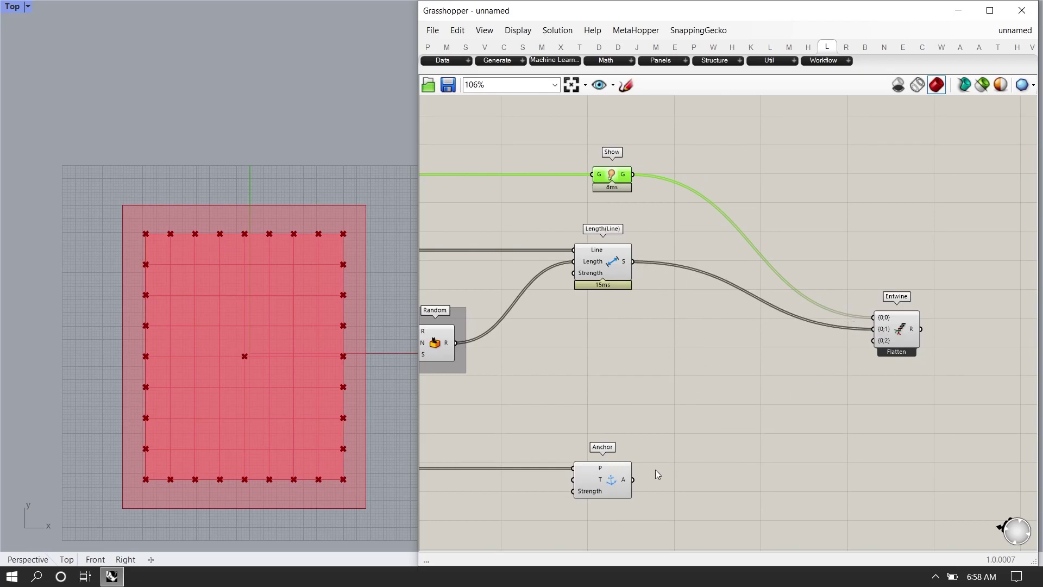
Add a Kangaroo Solver component after Entwine and connect Entwine's R output to its GoalObjects input
scroll(930, 329, down, 3)
right_drag(934, 329, 671, 324)
scroll(670, 324, up, 4)
double_click(748, 312)
text(solver)
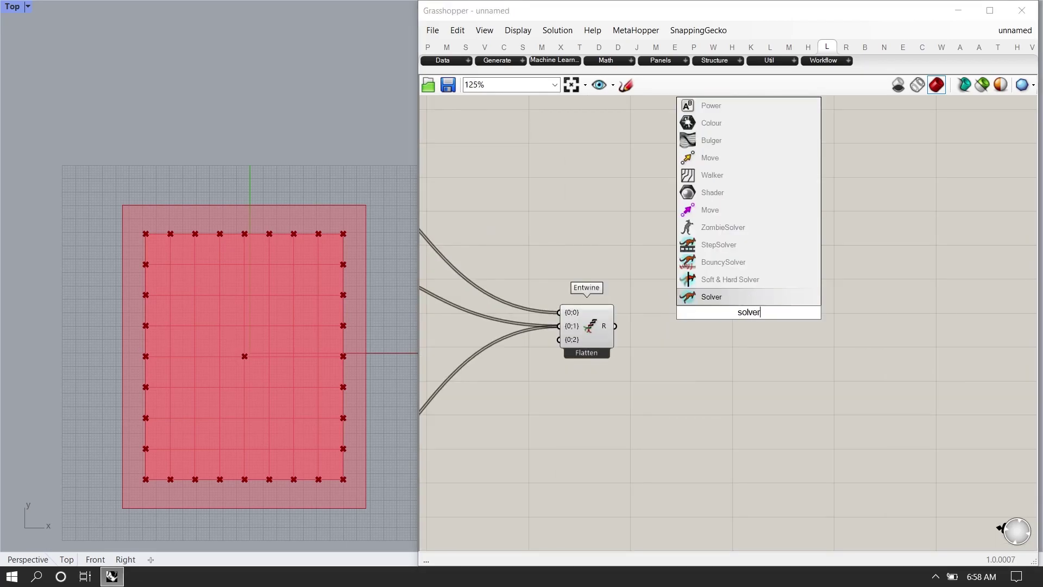
key(Return)
drag(700, 278, 707, 285)
drag(760, 312, 845, 353)
Add a Button component below Entwine and connect it to the Solver's Reset input
right_drag(651, 447, 661, 369)
double_click(660, 370)
text(butt)
key(Return)
click(651, 372)
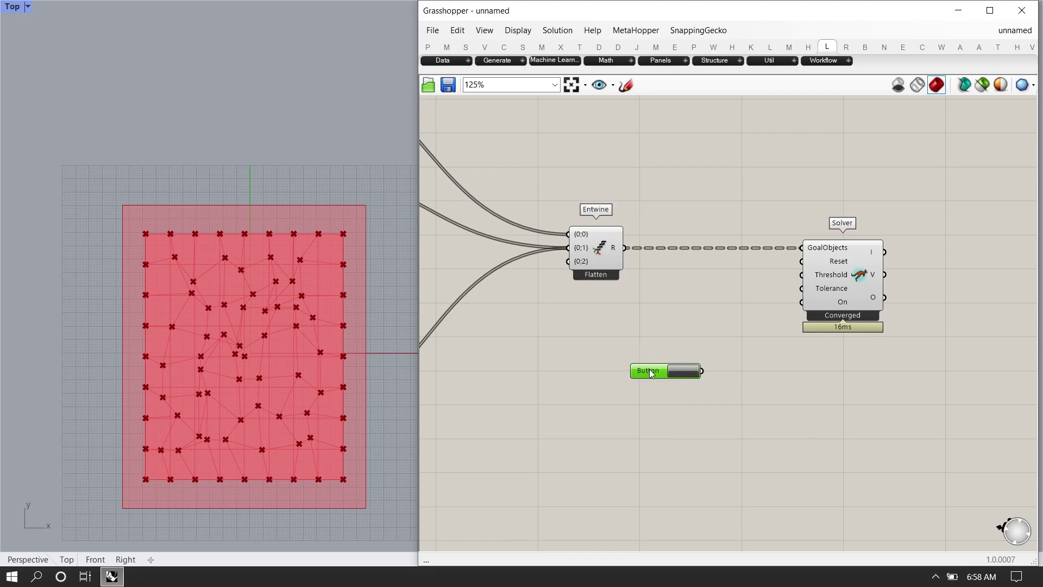
Turn off the preview of all components before the Solver
scroll(703, 289, down, 6)
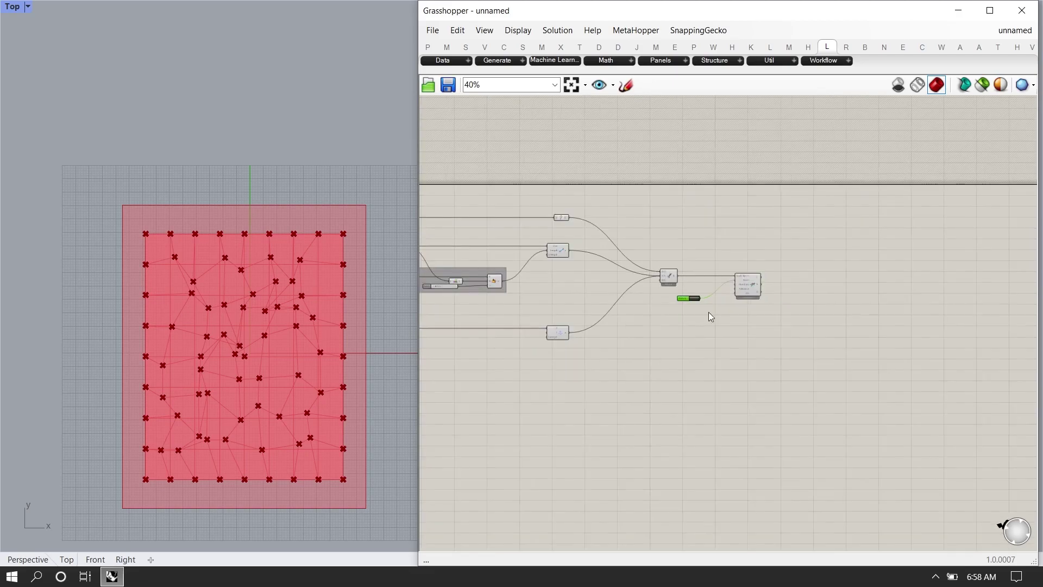
drag(682, 429, 2, 170)
middle_click(605, 241)
click(637, 209)
click(642, 411)
Add an Explode Tree component and connect the Solver's O output to its D input
scroll(666, 278, up, 5)
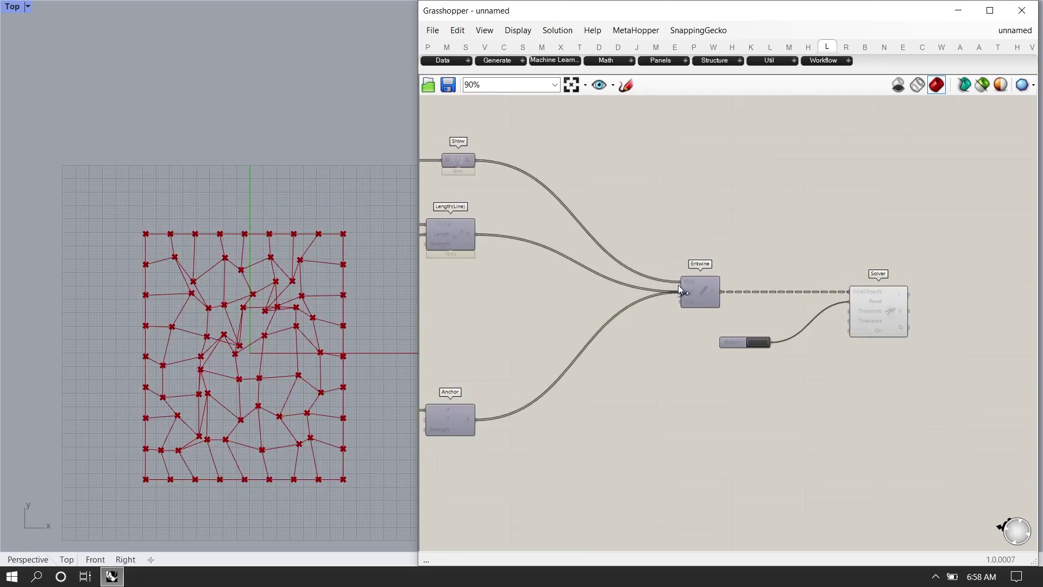
right_drag(832, 279, 663, 281)
scroll(743, 285, up, 1)
double_click(784, 289)
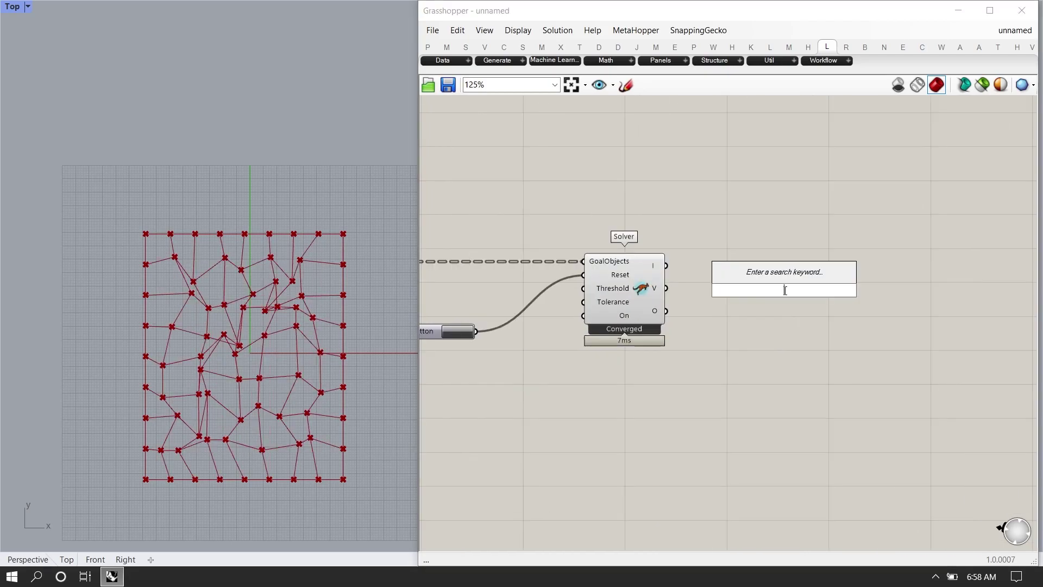
text(explode tree)
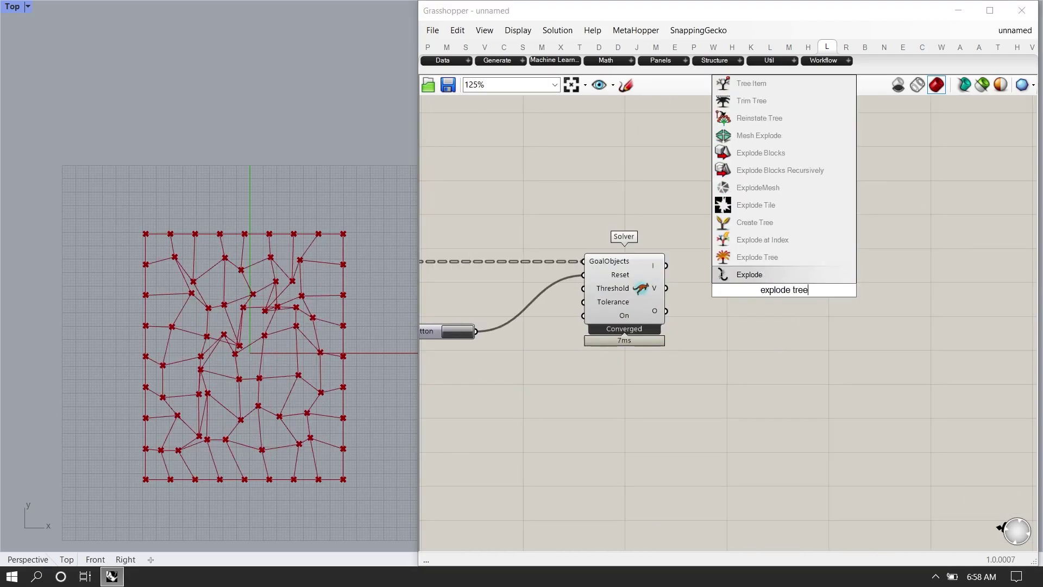
key(Return)
drag(790, 292, 760, 313)
Add a Curve parameter after Explode Tree to collect the solved lines
double_click(840, 298)
text(crv)
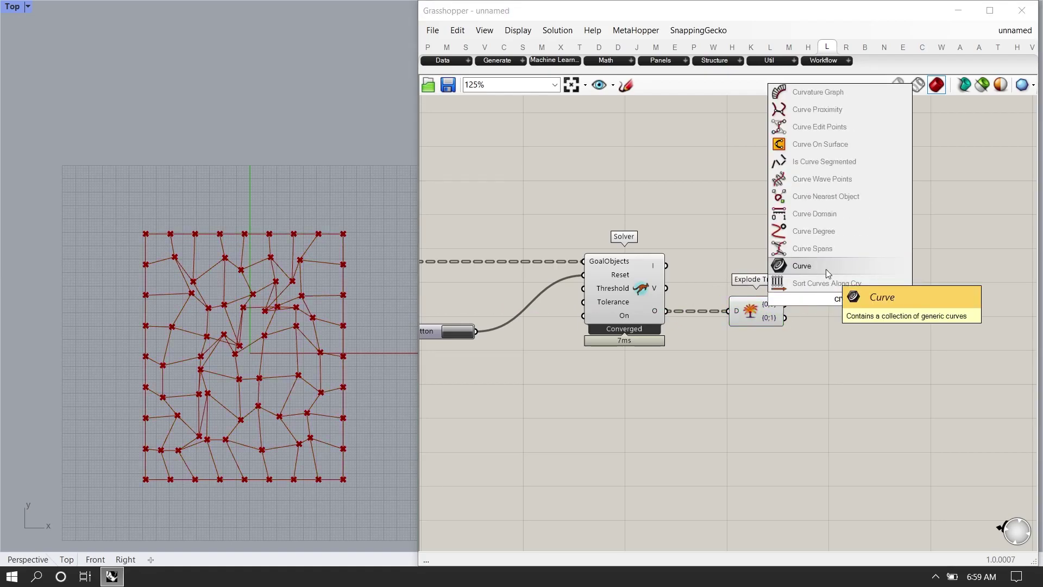
click(825, 269)
Hide the preview of the Solver, Explode Tree and upstream components, leaving only the solved curves displayed
drag(807, 412, 291, 162)
middle_click(731, 301)
click(768, 255)
scroll(923, 255, down, 5)
drag(846, 426, 397, 93)
middle_click(642, 258)
click(684, 215)
Set the domain start to 0.00 and the domain end to 16.36, and reset the Solver
right_drag(428, 371, 591, 375)
click(591, 375)
scroll(531, 260, up, 6)
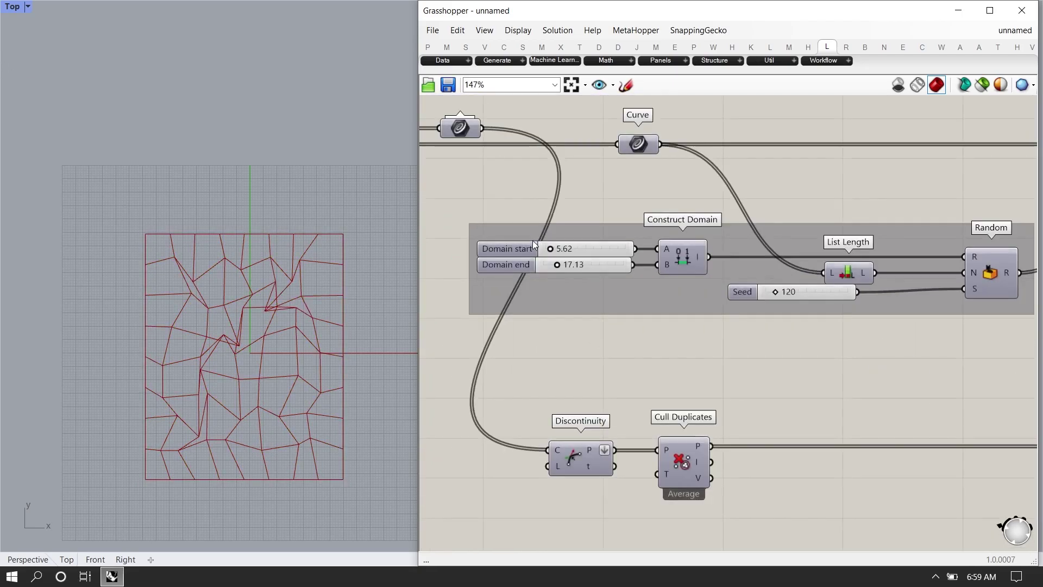
scroll(534, 245, up, 9)
drag(564, 245, 526, 277)
mouse_move(615, 339)
mouse_down()
mouse_move(595, 338)
mouse_move(618, 335)
mouse_move(610, 337)
mouse_up()
scroll(619, 283, down, 10)
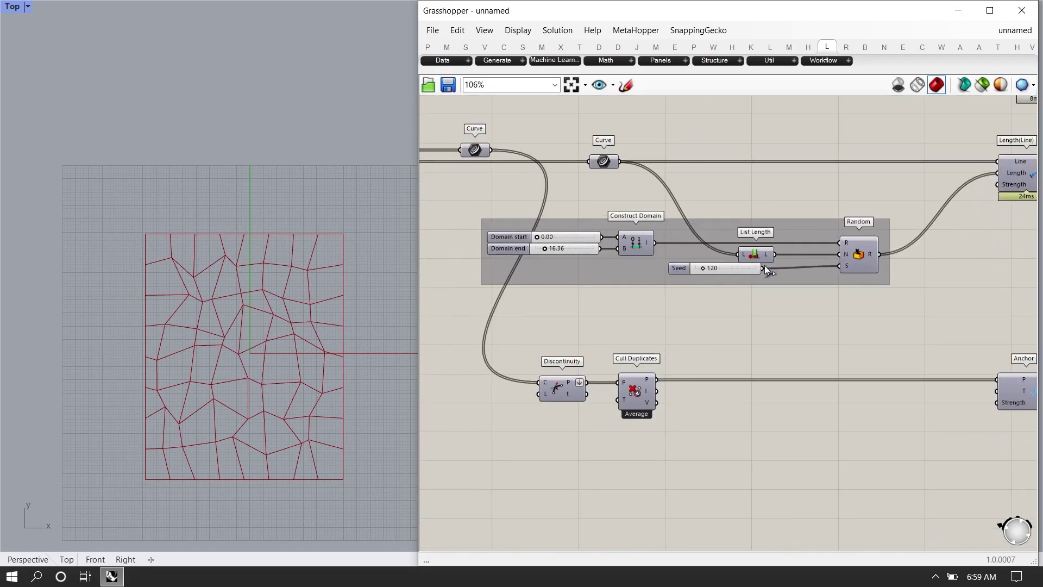
scroll(685, 298, up, 6)
click(685, 295)
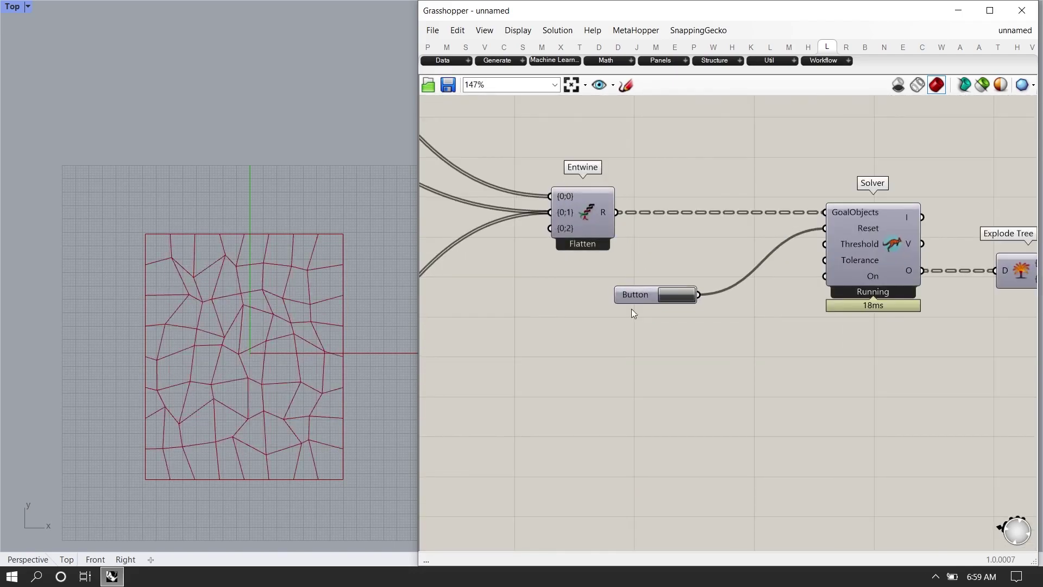
Set the Seed slider for Random to 928
scroll(781, 325, down, 5)
scroll(538, 299, up, 6)
drag(541, 288, 709, 308)
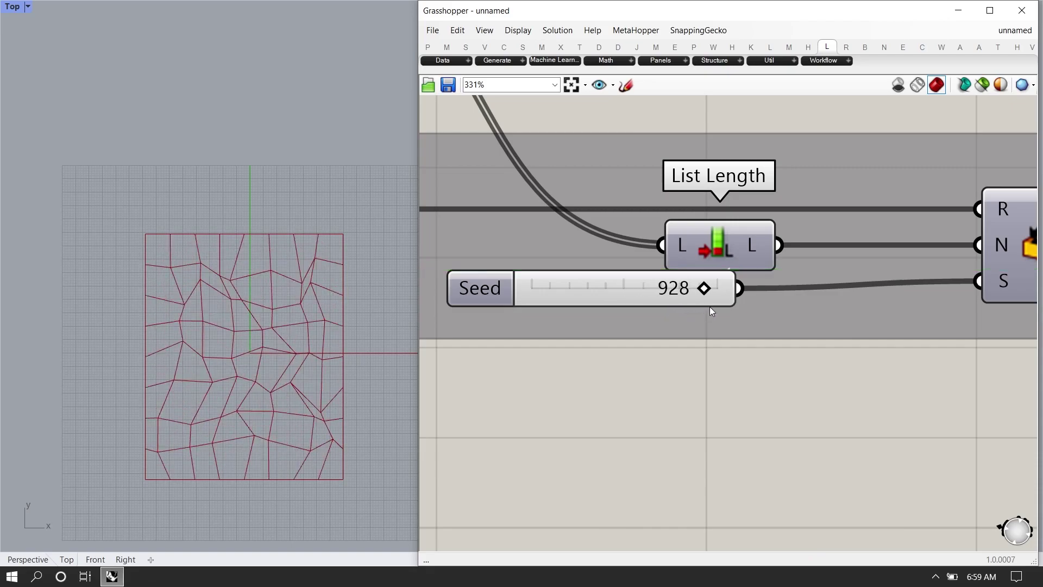
scroll(671, 315, down, 3)
scroll(627, 324, down, 2)
scroll(627, 325, up, 3)
double_click(625, 329)
text(curve colide)
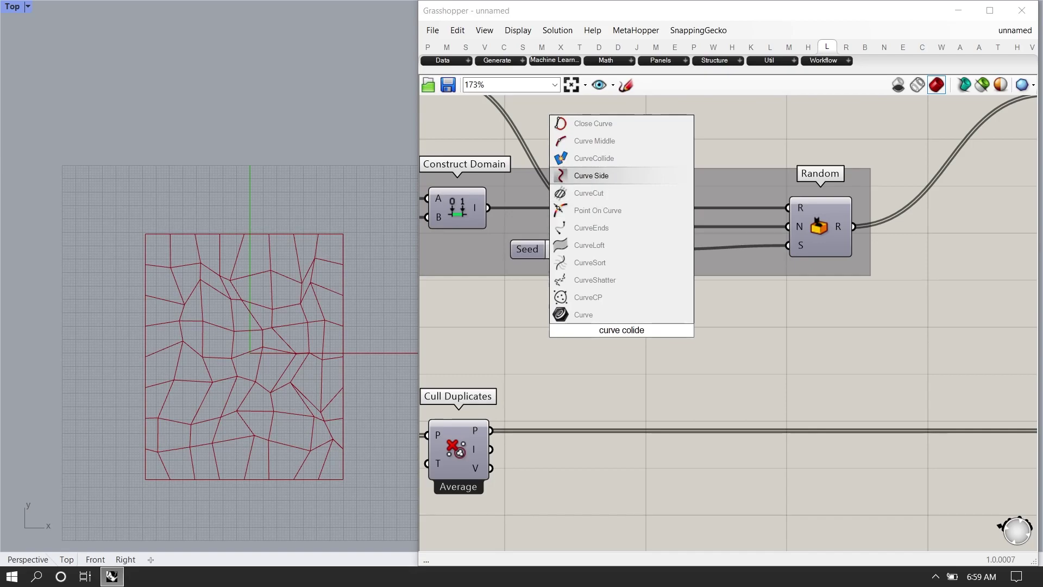
key(Up)
key(Return)
drag(602, 290, 652, 325)
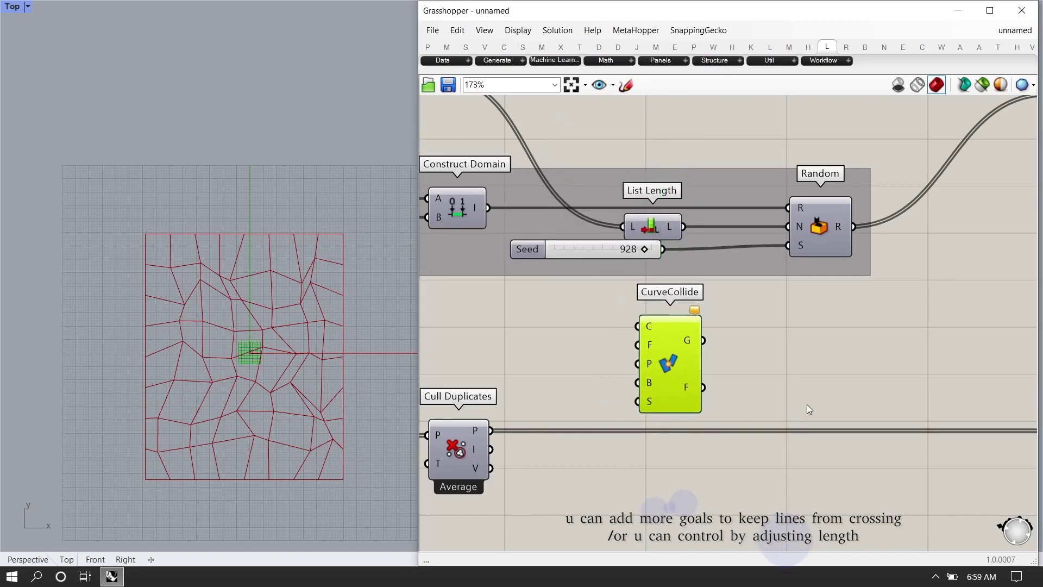
key(Delete)
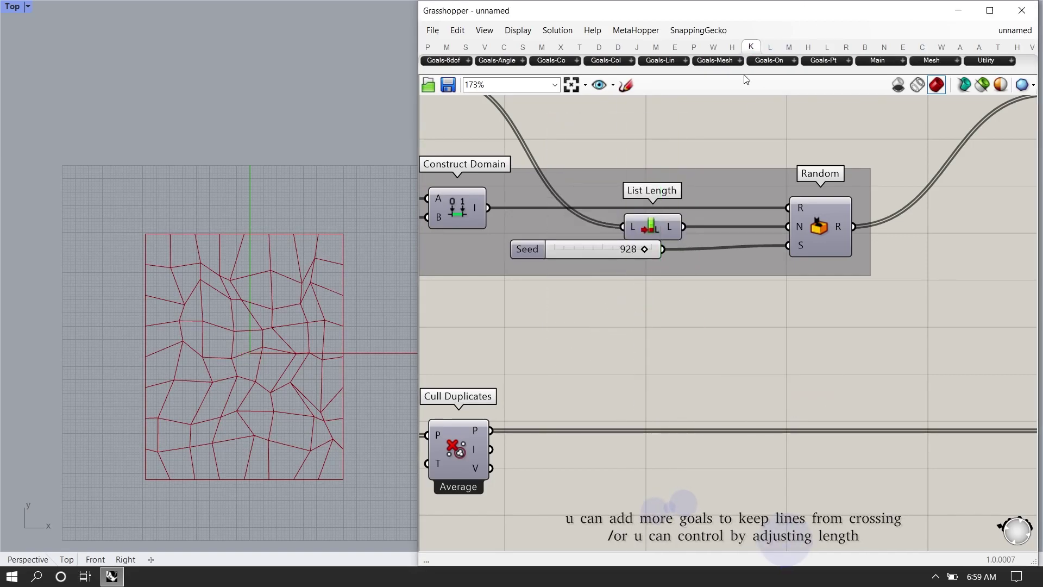
drag(744, 74, 738, 216)
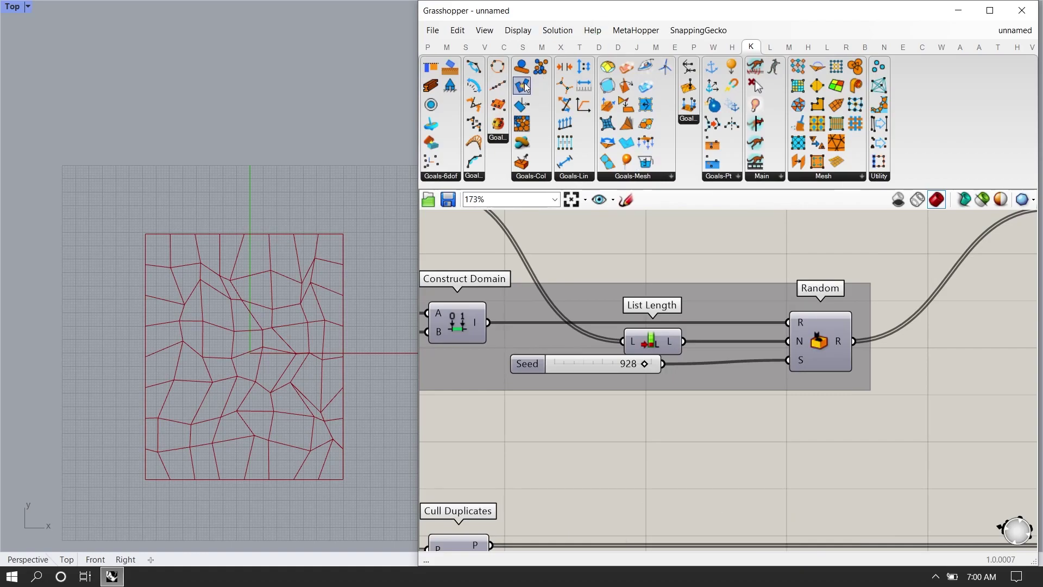
click(528, 111)
scroll(685, 407, down, 4)
scroll(673, 429, up, 2)
click(682, 416)
scroll(688, 438, up, 2)
scroll(638, 322, down, 2)
scroll(641, 325, up, 1)
drag(769, 401, 478, 316)
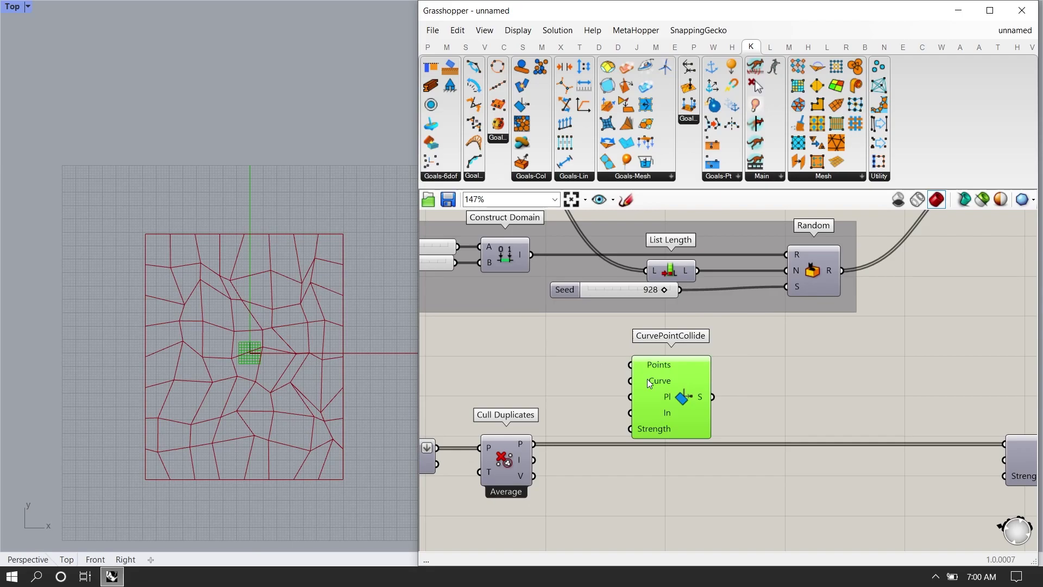
key(Delete)
drag(676, 186, 666, 23)
Move the Curve parameter farther away from Explode Tree, keeping it aligned with its wire
scroll(768, 288, down, 5)
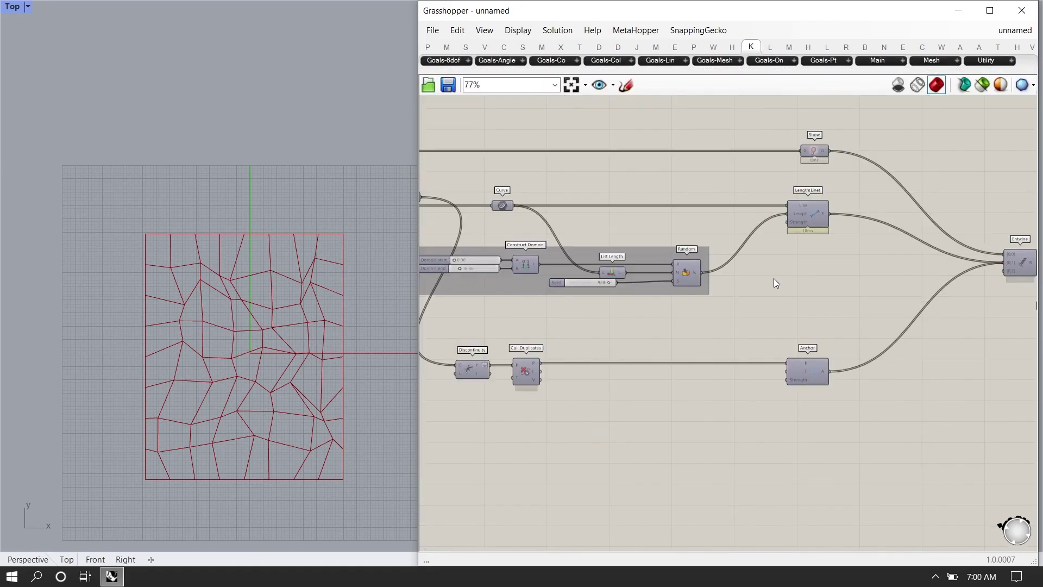
scroll(709, 273, up, 2)
drag(704, 286, 827, 284)
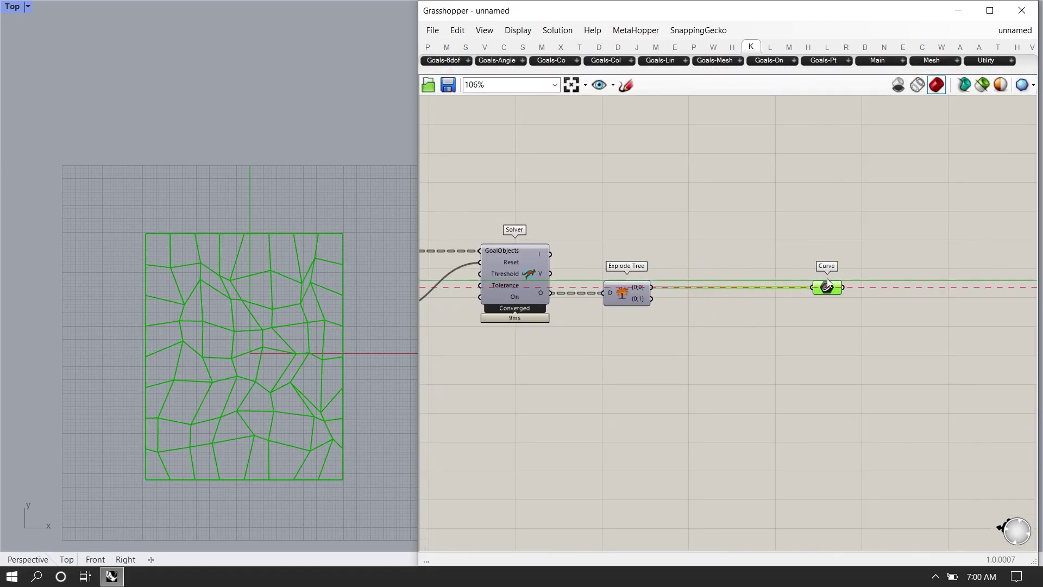
scroll(957, 315, up, 1)
right_drag(958, 313, 717, 278)
click(852, 273)
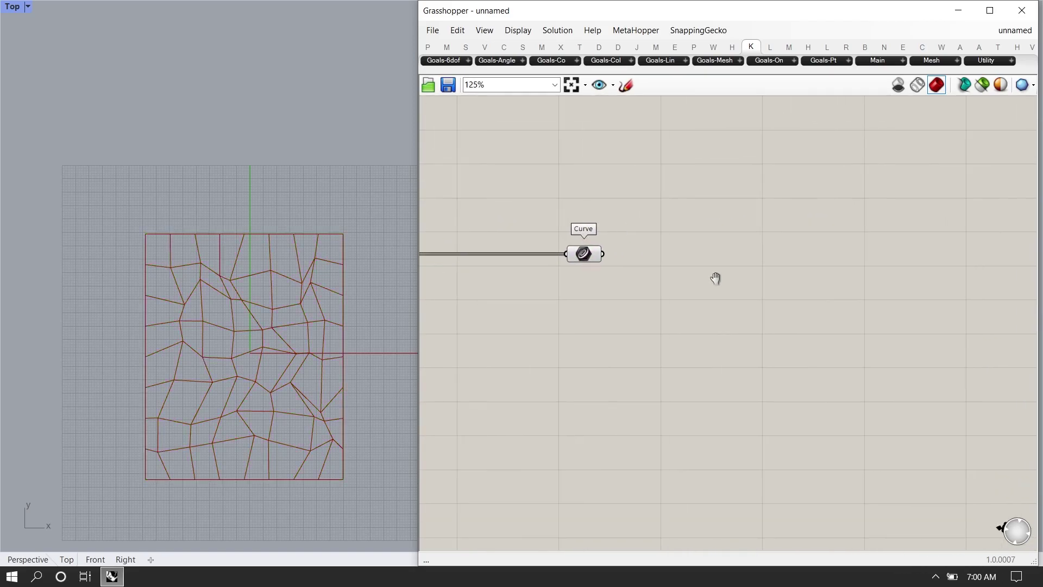
Add a Scale component after the Curve parameter and feed the solved curves into its geometry input
double_click(700, 306)
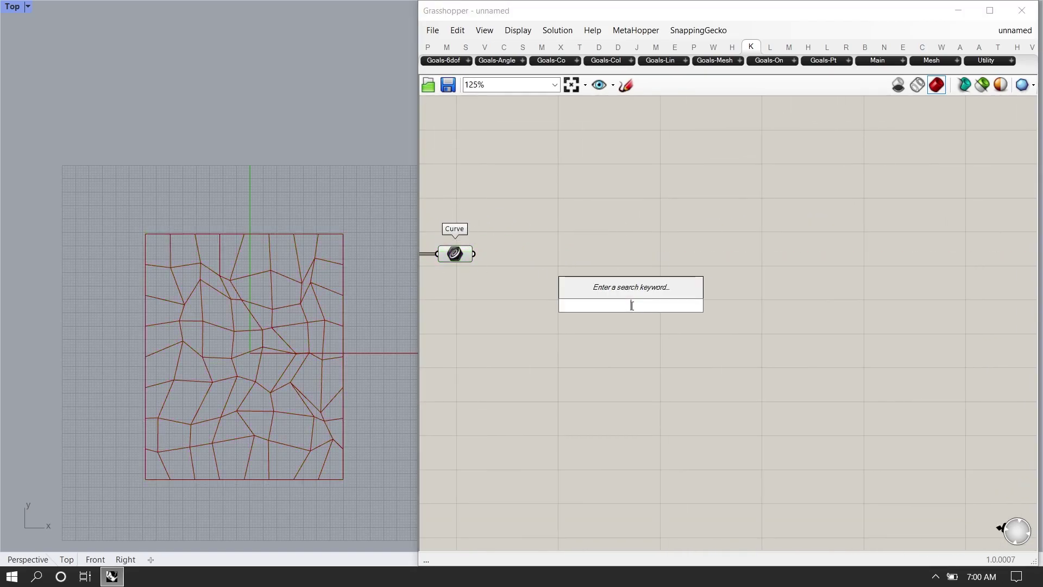
text(scale)
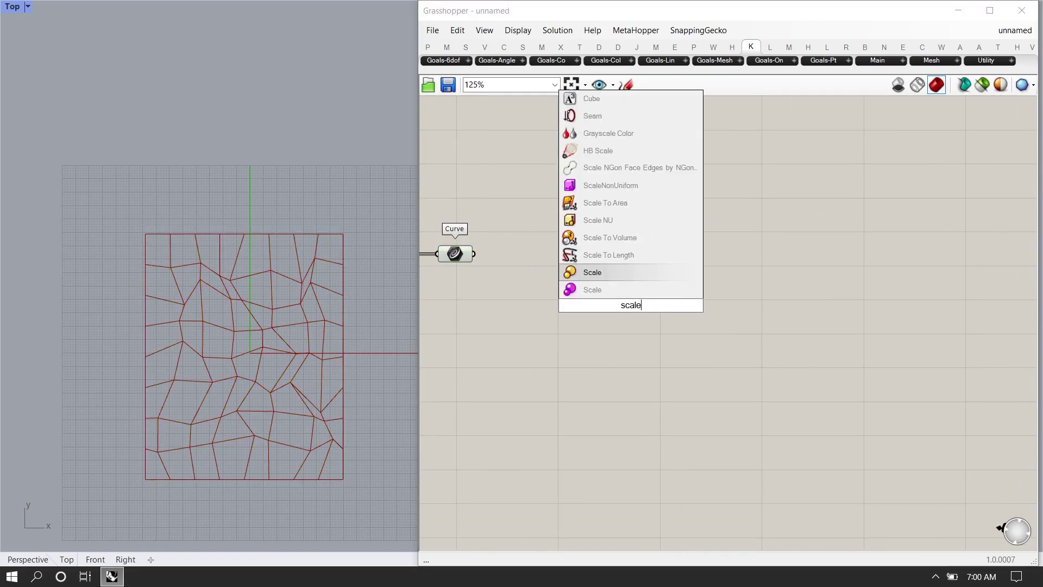
key(Return)
drag(612, 307, 611, 293)
drag(631, 309, 778, 271)
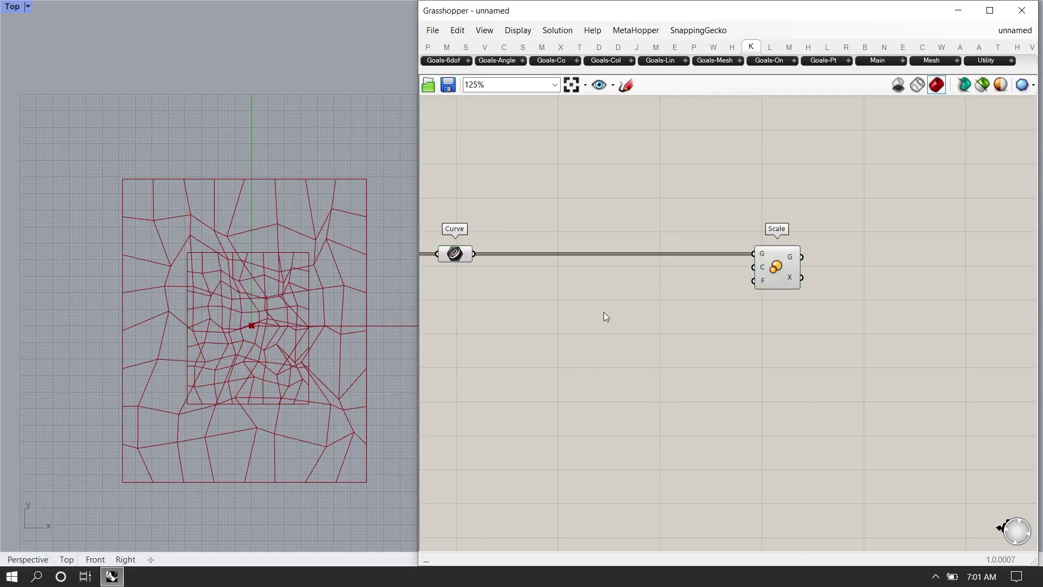
Add an Area component fed by the Curve parameter and connect its centroids to Scale's center input
double_click(604, 312)
text(area)
key(Return)
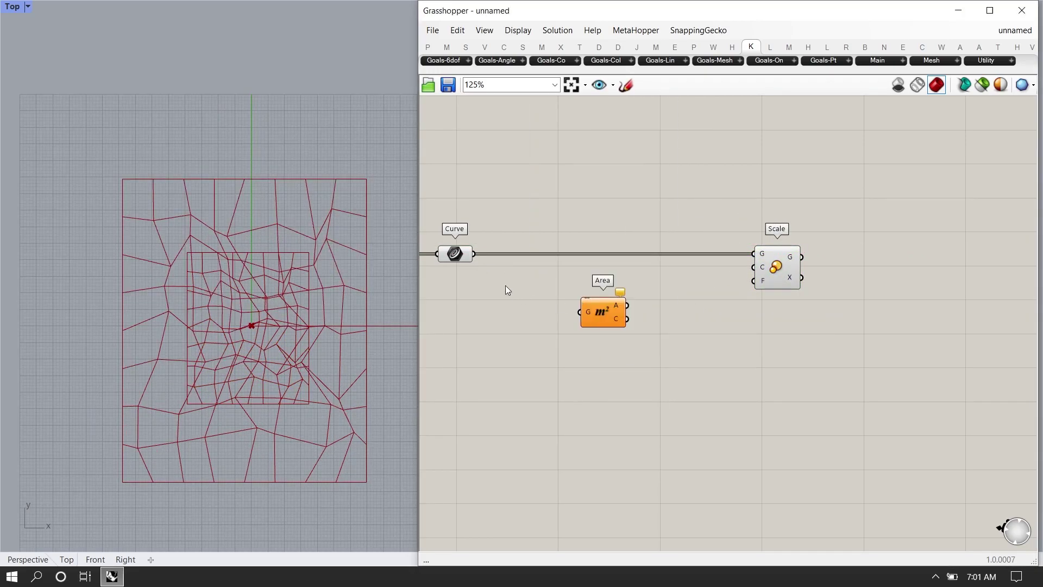
drag(734, 280, 754, 266)
drag(599, 317, 596, 299)
Create a number slider with value 0.12 and connect it to Scale's factor input
click(600, 374)
double_click(601, 373)
text(0)
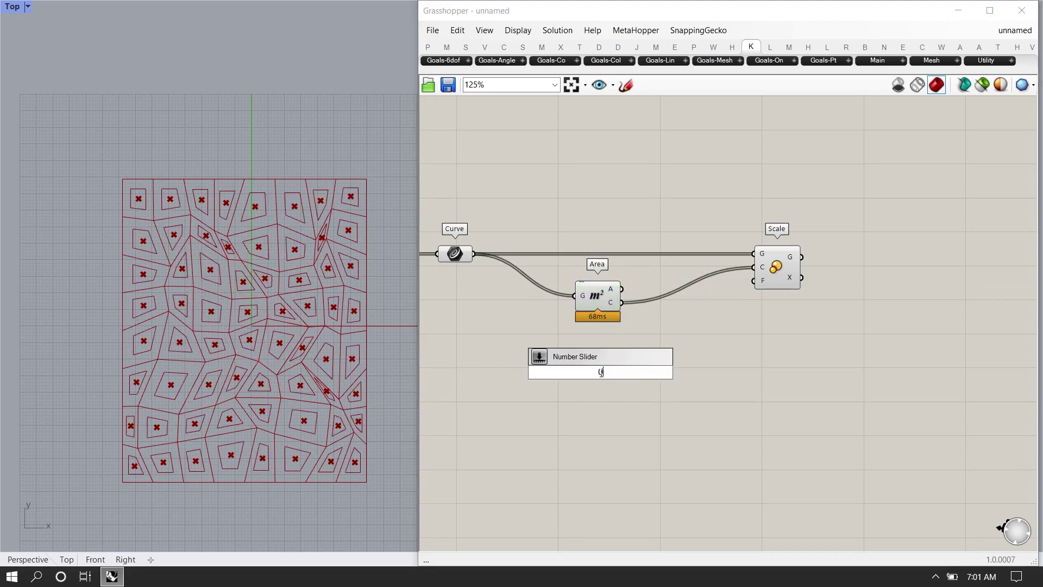
text(.12)
key(Return)
drag(658, 371, 753, 281)
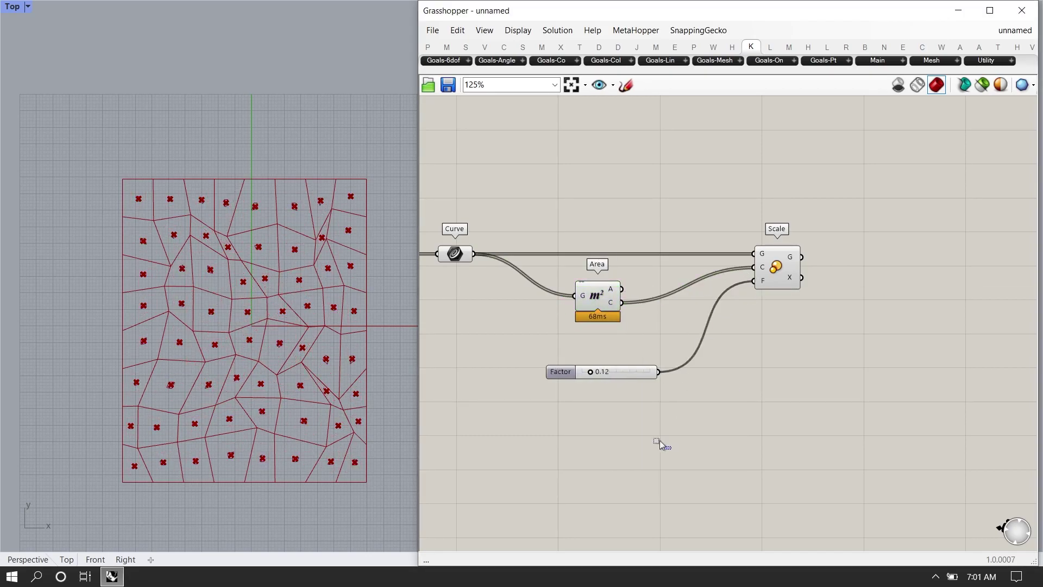
Hide the preview of the Curve and Area components and set the Factor slider to 0.35
drag(670, 448, 417, 93)
middle_click(604, 260)
click(642, 222)
click(619, 405)
scroll(652, 333, up, 4)
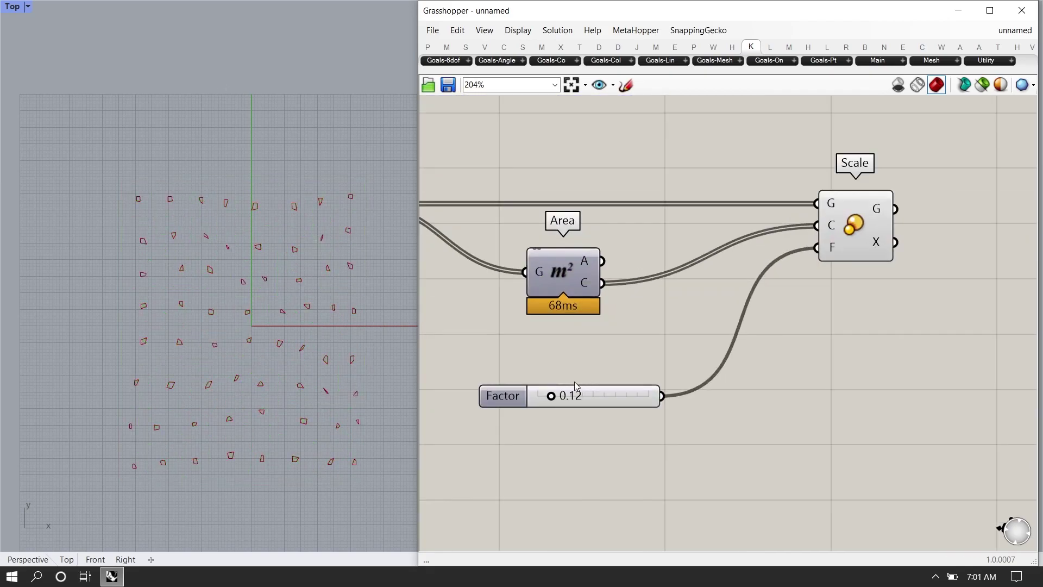
drag(563, 398, 582, 399)
Show the Curve parameter's preview again and set the Factor slider to 0.74
scroll(742, 351, down, 2)
right_drag(742, 350, 800, 360)
drag(576, 304, 376, 113)
middle_click(472, 214)
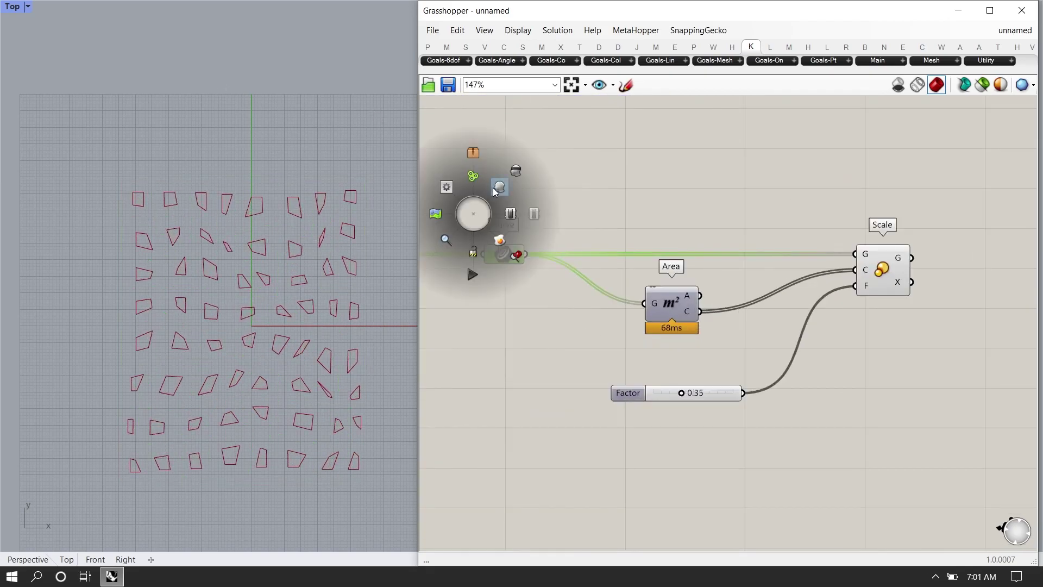
click(497, 187)
click(569, 367)
scroll(673, 415, up, 4)
drag(686, 363, 758, 374)
Duplicate the Construct Domain, List Length and Random group with its sliders and place the copy below the Scale components
scroll(785, 358, down, 8)
scroll(622, 300, up, 4)
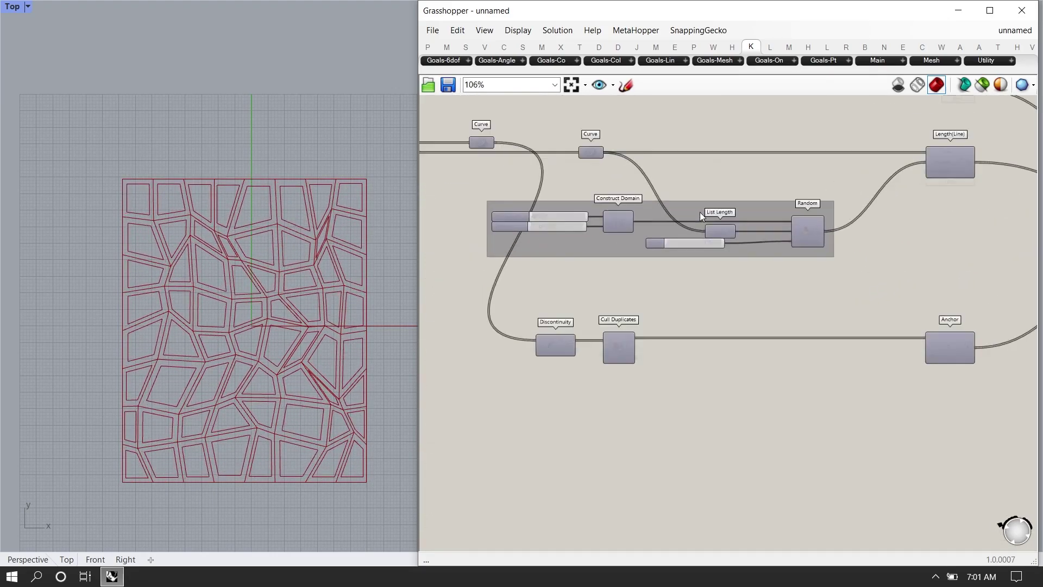
drag(726, 258, 464, 189)
key(ctrl+c)
key(ctrl+v)
scroll(562, 278, down, 8)
drag(607, 223, 585, 340)
Set the maximum of the copied group's Domain end slider to 2.00
scroll(797, 322, up, 6)
right_drag(534, 367, 650, 381)
scroll(649, 380, up, 4)
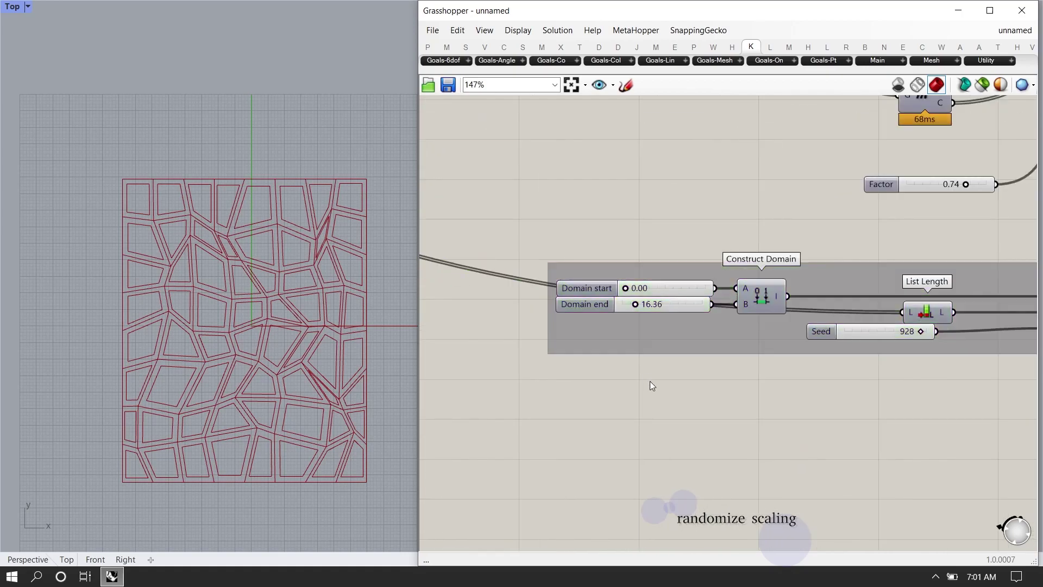
click(649, 380)
scroll(658, 302, up, 3)
right_click(662, 307)
click(698, 356)
double_click(686, 388)
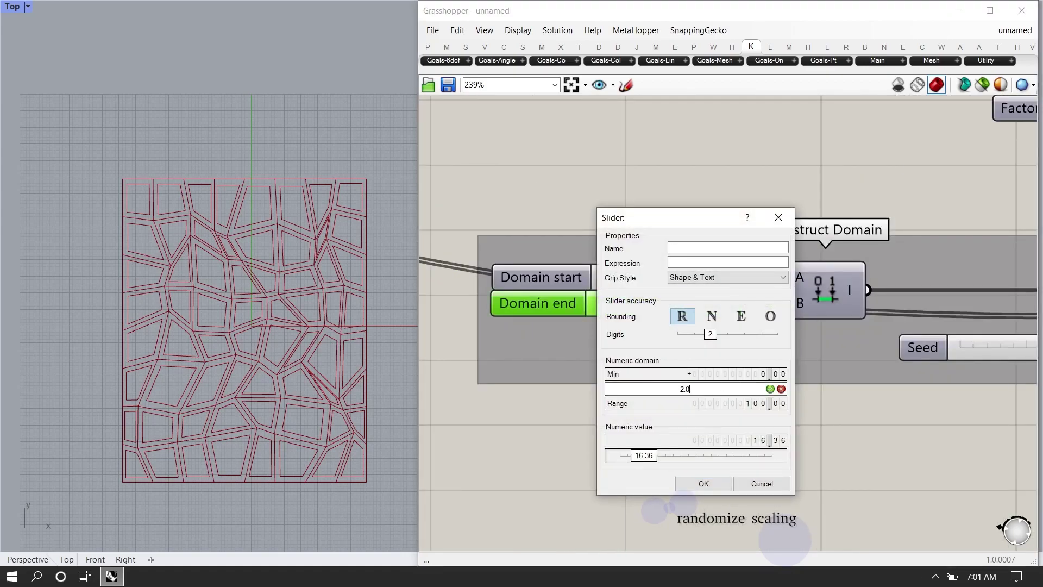
click(718, 483)
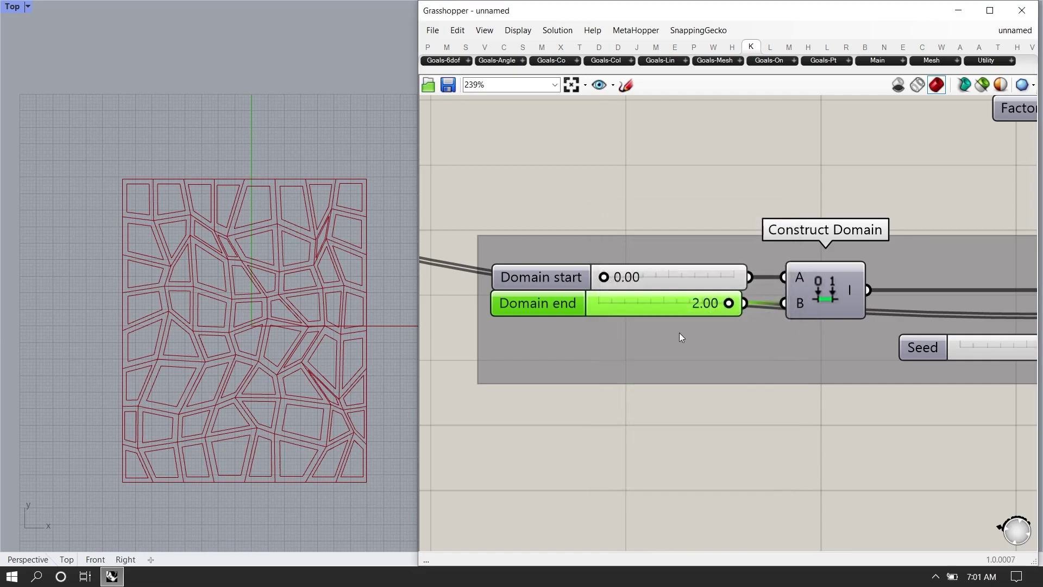
Limit the copied Domain start slider to a maximum of 2.00, and set the domain from 0.29 to 0.86
double_click(667, 280)
right_click(662, 278)
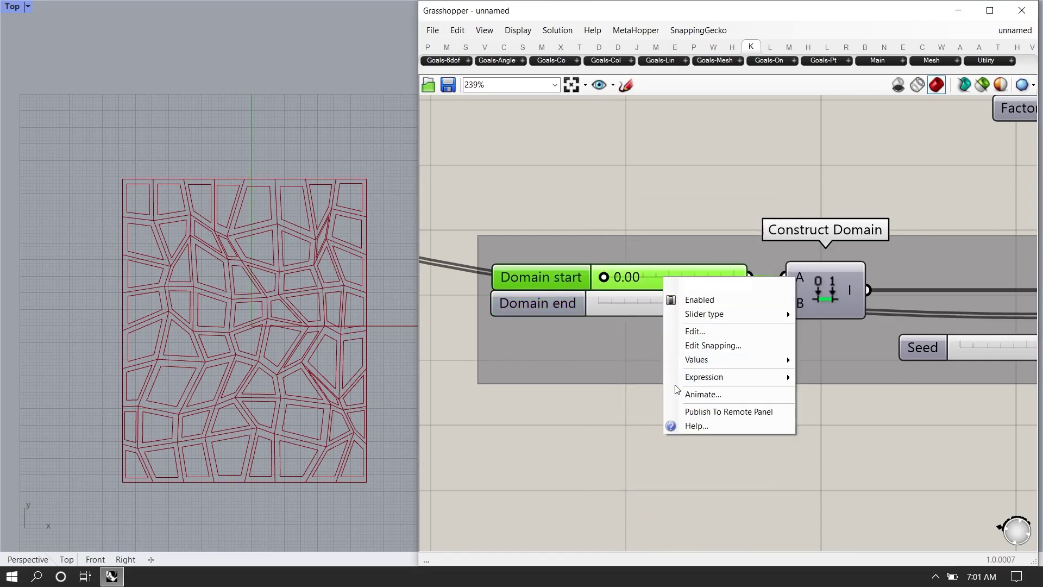
click(698, 332)
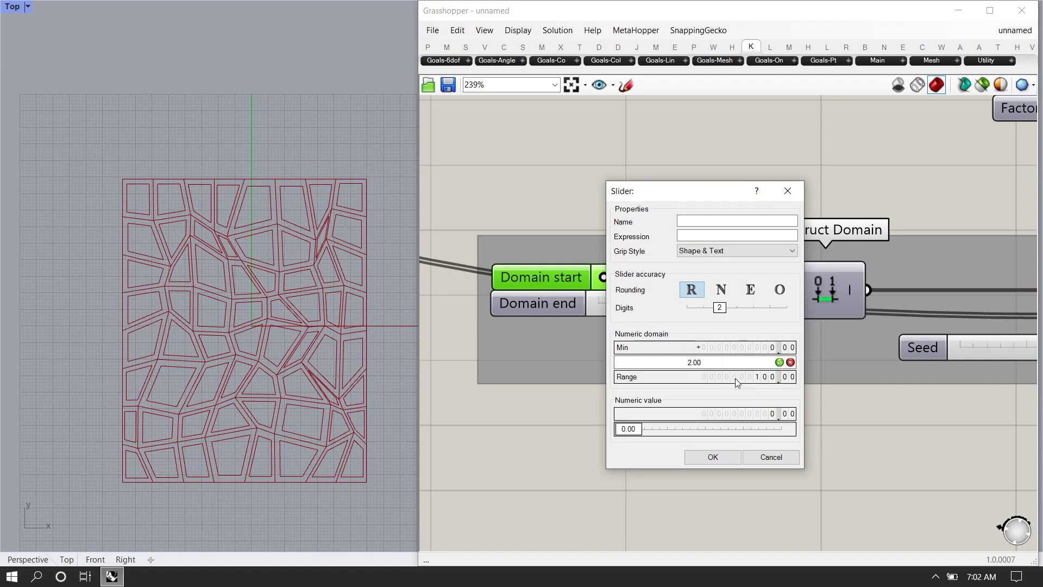
click(704, 456)
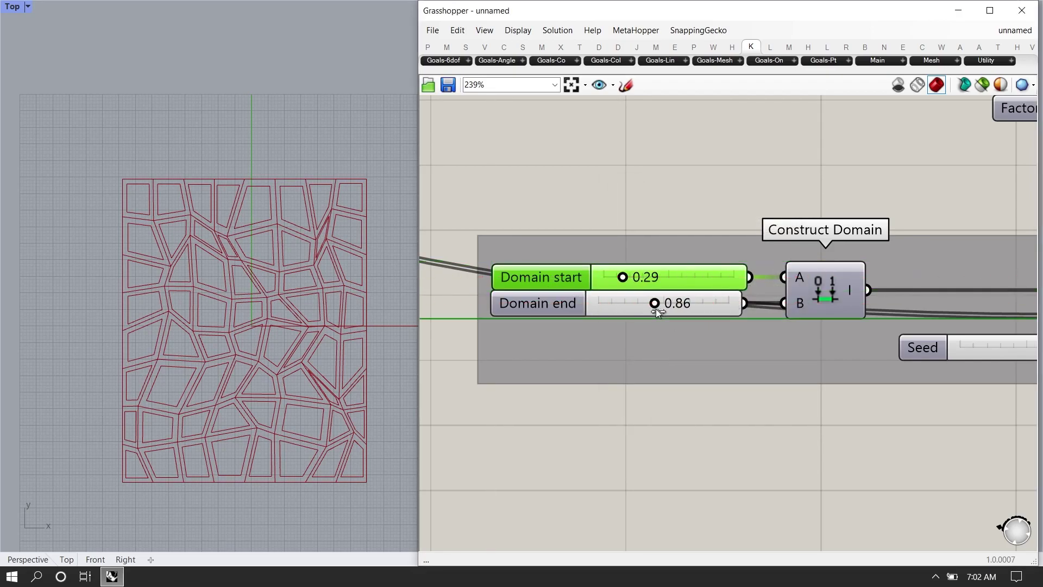
Connect the solved Curve parameter to the copied List Length, and replace Scale's factor slider input with the Random output
scroll(643, 320, down, 4)
right_drag(954, 211, 819, 258)
drag(845, 429, 416, 351)
right_drag(618, 286, 658, 299)
click(648, 278)
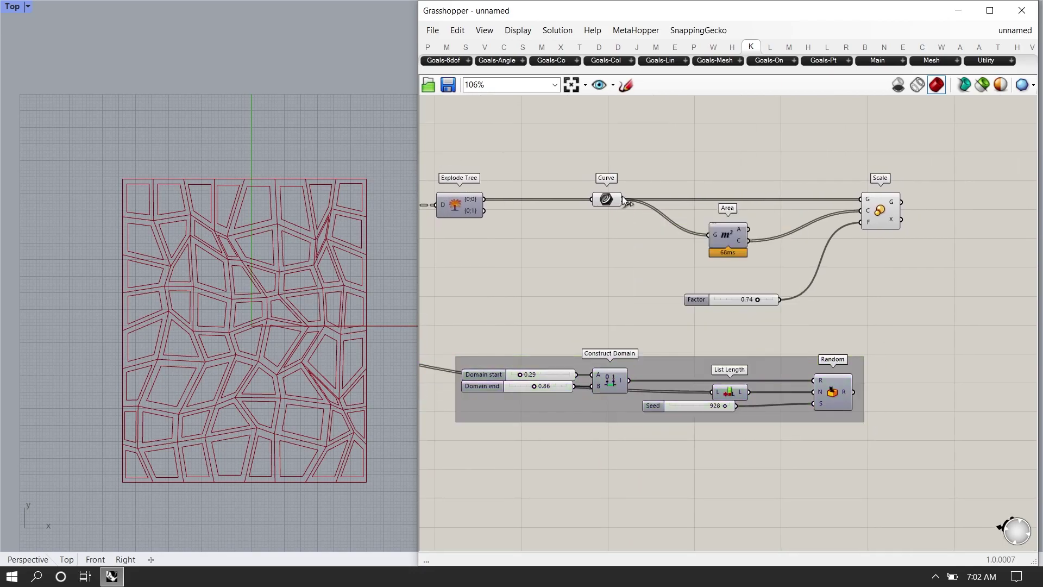
drag(709, 395, 711, 392)
right_drag(785, 338, 747, 339)
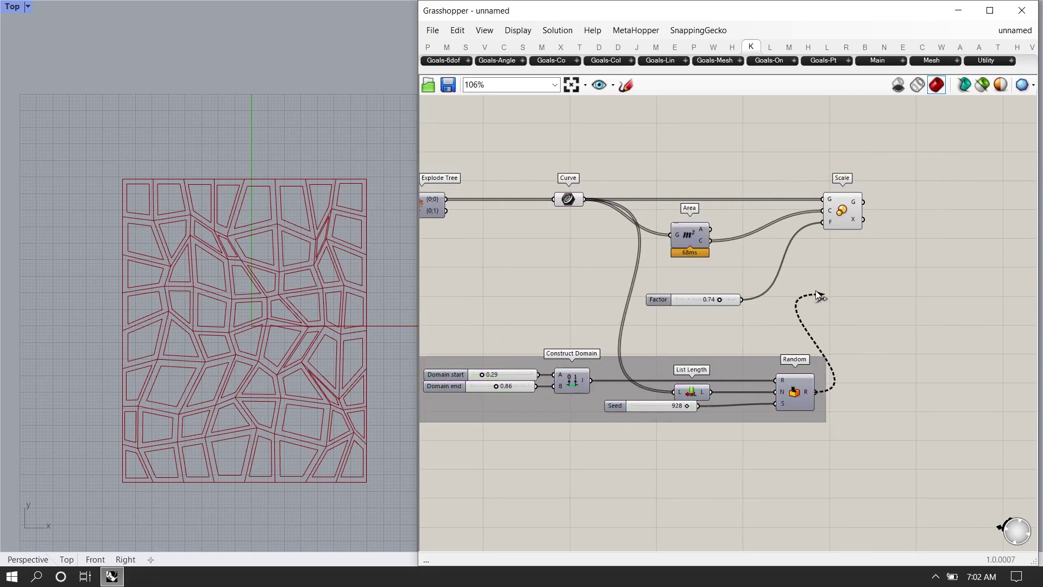
drag(814, 221, 931, 212)
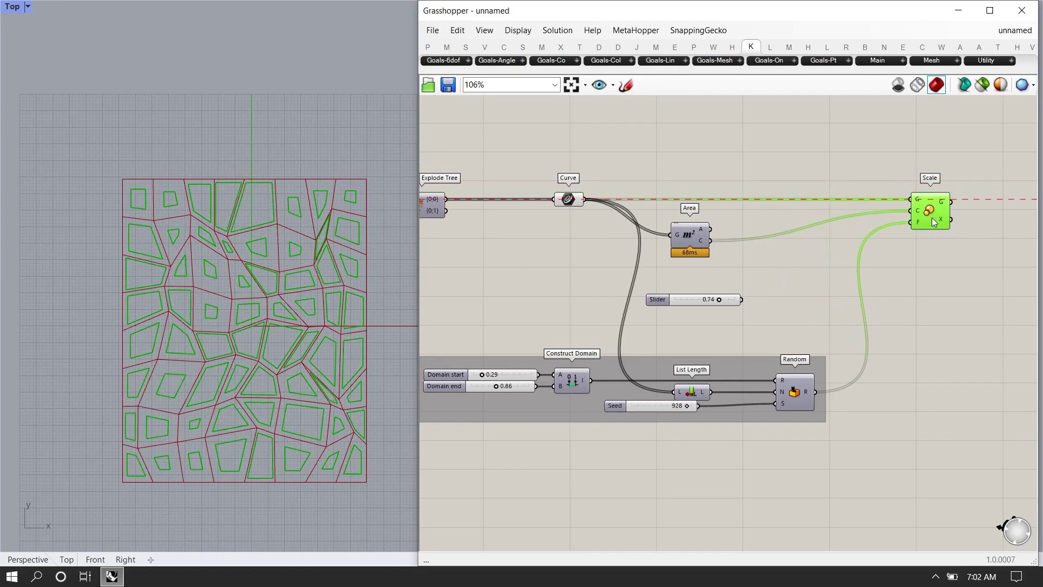
Hide the preview of all components upstream of Scale, keeping only the Curve parameter's grid displayed
scroll(891, 244, down, 3)
drag(863, 439, 1, 129)
middle_click(581, 250)
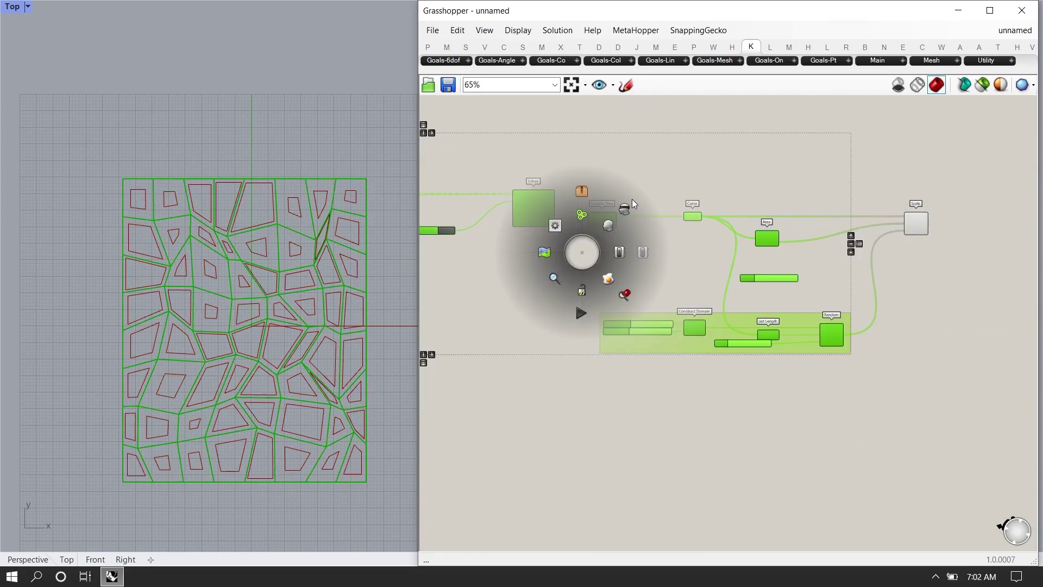
click(633, 199)
click(641, 413)
scroll(925, 258, up, 3)
middle_click(557, 186)
click(559, 246)
Set the scaling group's Domain end to 0.80 and lower its Seed slider to vary the panel openings
scroll(537, 396, up, 7)
scroll(535, 351, up, 1)
mouse_move(526, 338)
mouse_down()
mouse_move(477, 340)
mouse_move(543, 340)
mouse_move(508, 340)
mouse_move(520, 337)
mouse_up()
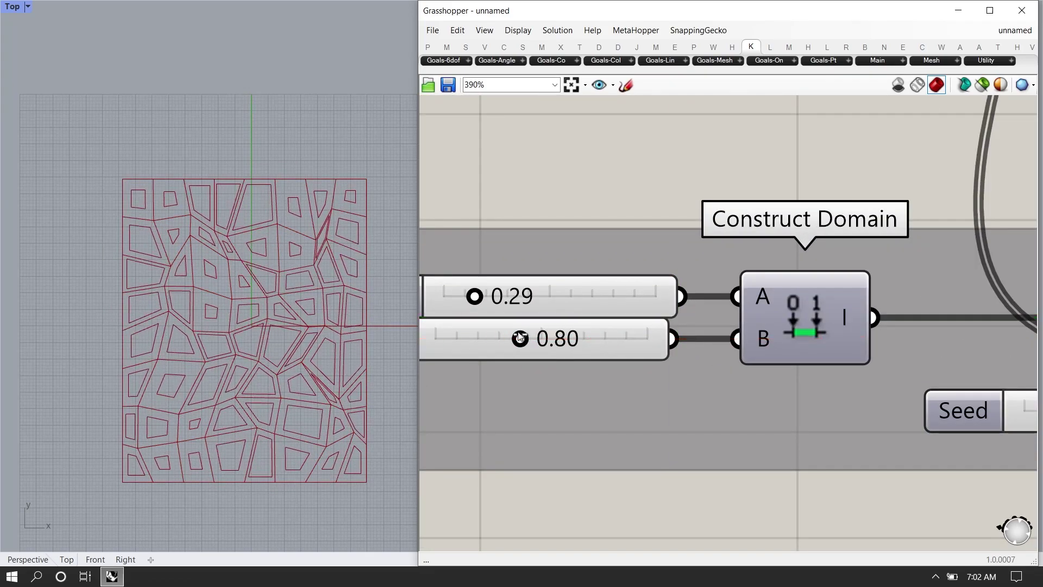
scroll(668, 353, down, 4)
drag(764, 361, 700, 361)
Add a Move component after Scale and feed the scaled curves into its geometry input
scroll(700, 361, down, 7)
right_drag(867, 280, 663, 284)
scroll(662, 285, up, 5)
click(620, 276)
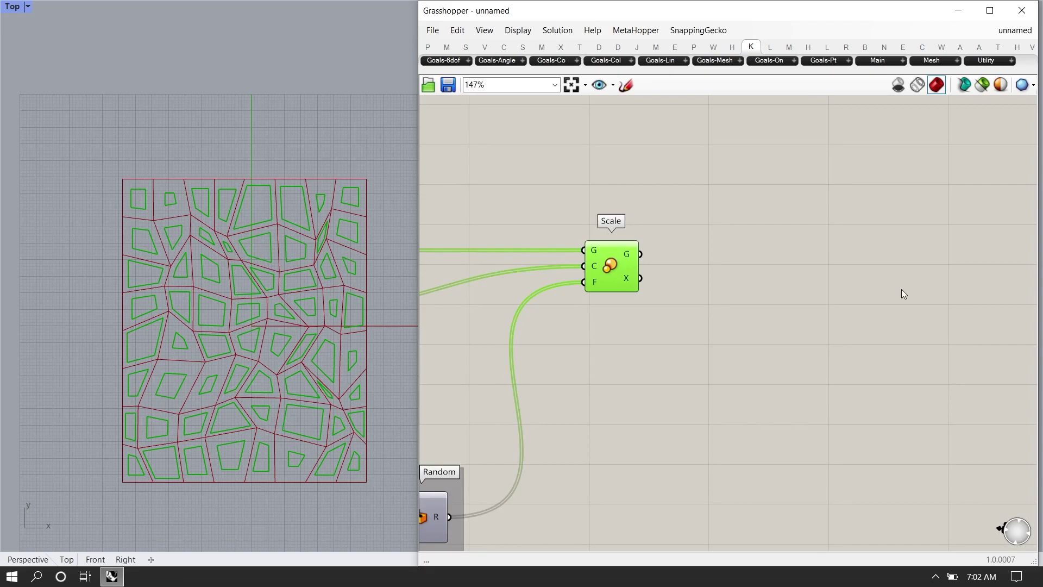
right_drag(900, 294, 755, 296)
double_click(750, 288)
text(move)
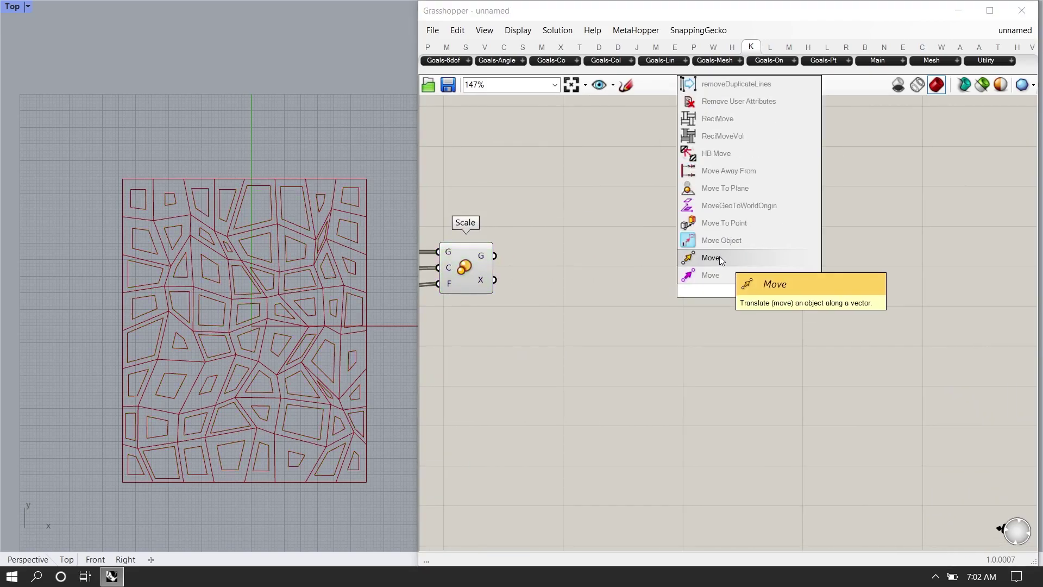
key(Return)
drag(746, 289, 884, 261)
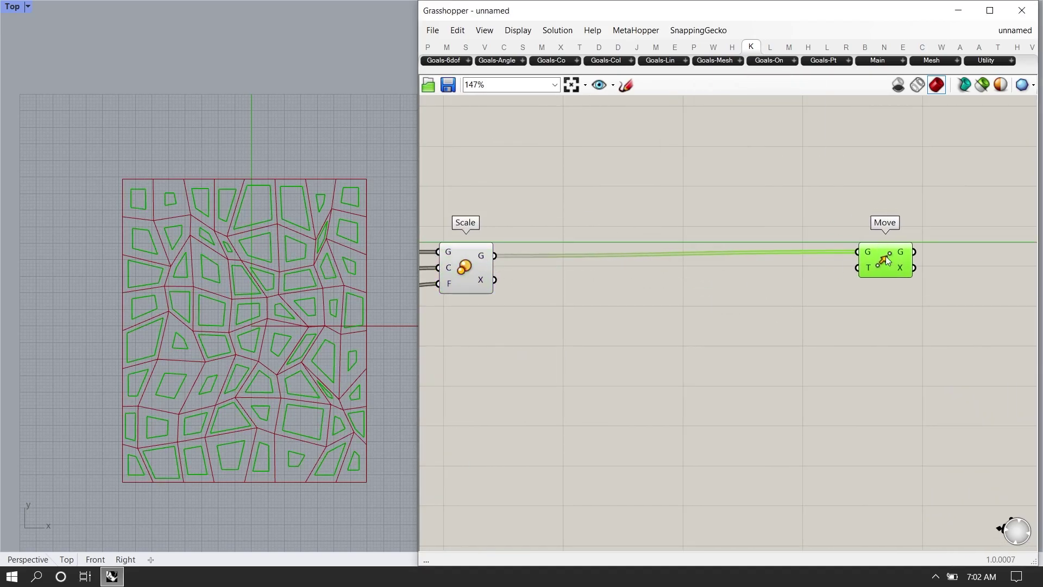
Switch to the Perspective view and delete the room box's two near side faces to expose the ceiling pattern
click(18, 554)
scroll(181, 369, down, 3)
mouse_move(180, 369)
right_down()
mouse_move(171, 346)
mouse_move(200, 373)
right_up()
scroll(200, 371, up, 4)
scroll(199, 372, down, 3)
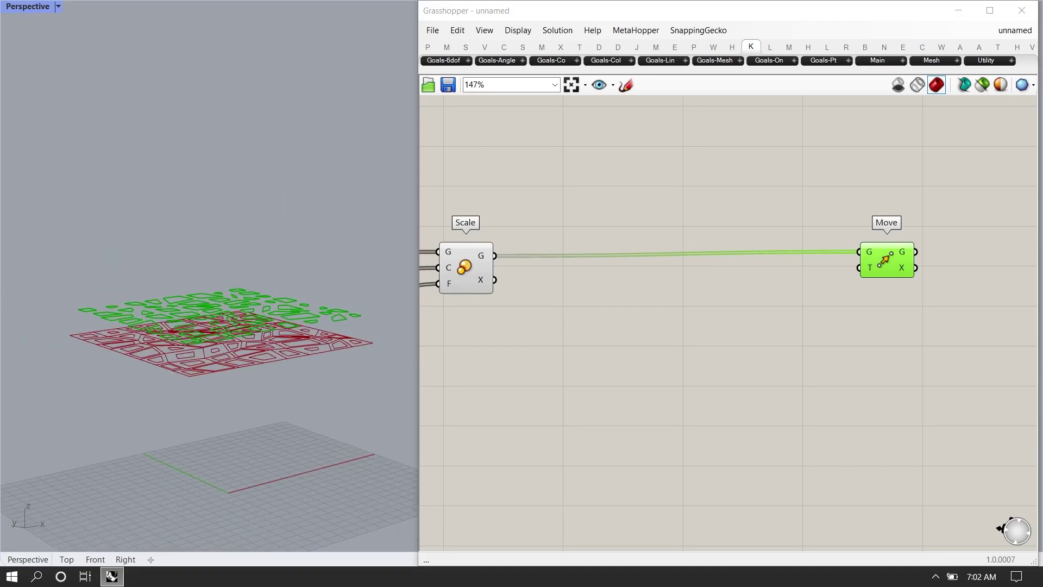
scroll(257, 341, down, 3)
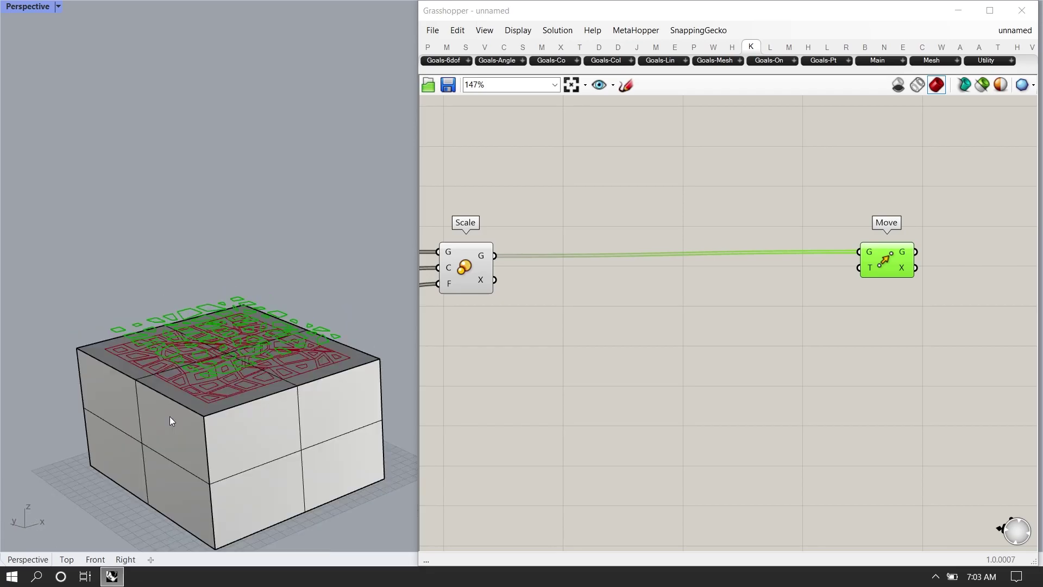
ctrl+shift+click(169, 416)
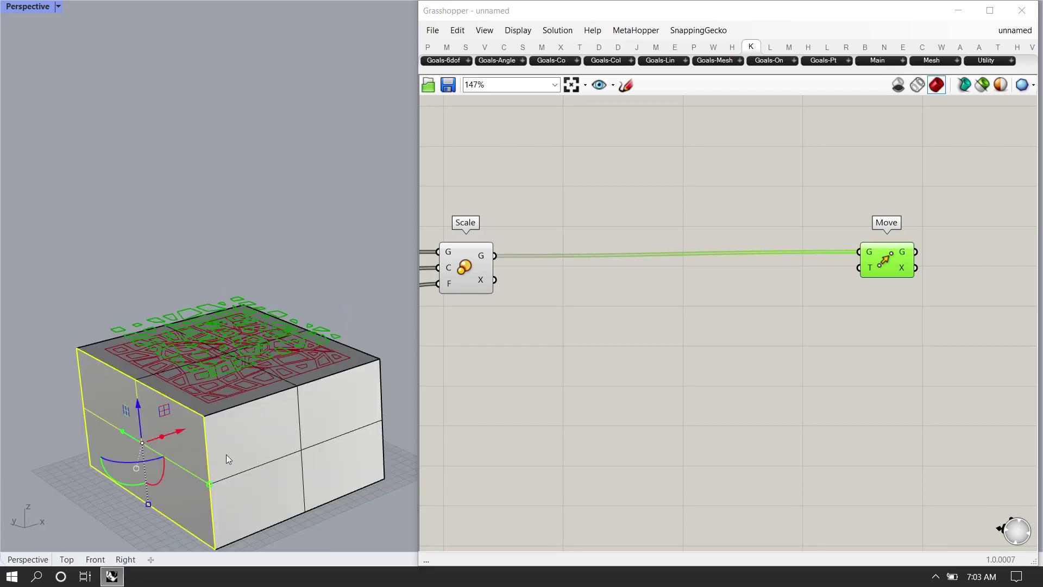
right_drag(253, 449, 264, 417)
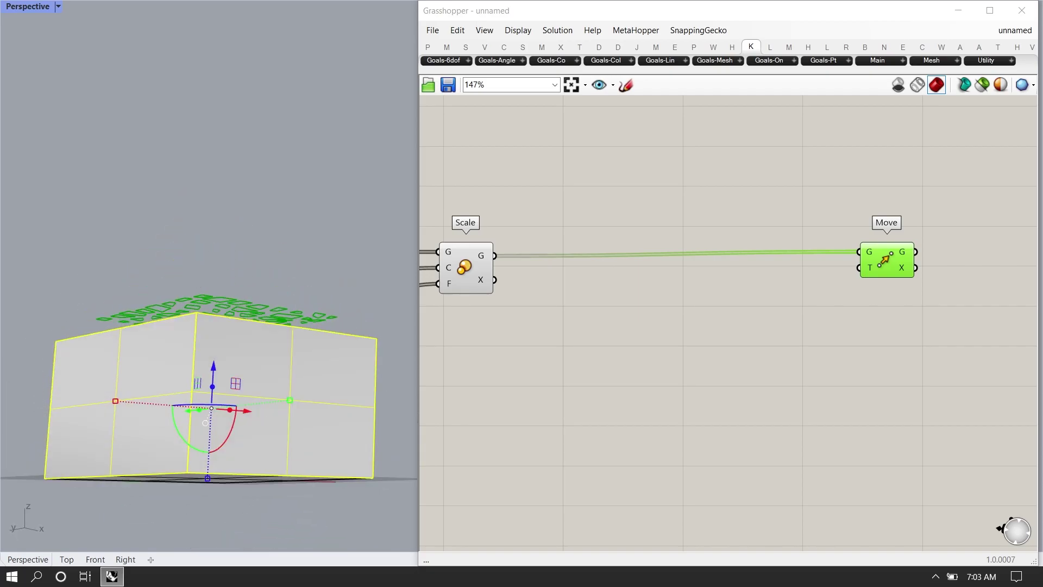
key(Delete)
right_drag(264, 417, 263, 409)
scroll(236, 319, up, 4)
mouse_move(236, 319)
right_down()
mouse_move(242, 429)
mouse_move(243, 310)
right_up()
double_click(787, 308)
text(z)
click(733, 281)
drag(820, 379, 743, 278)
key(Delete)
Add a Unit Z vector, feed it into Move's translation input, and negate that input with an expression
double_click(695, 325)
text(z)
click(727, 312)
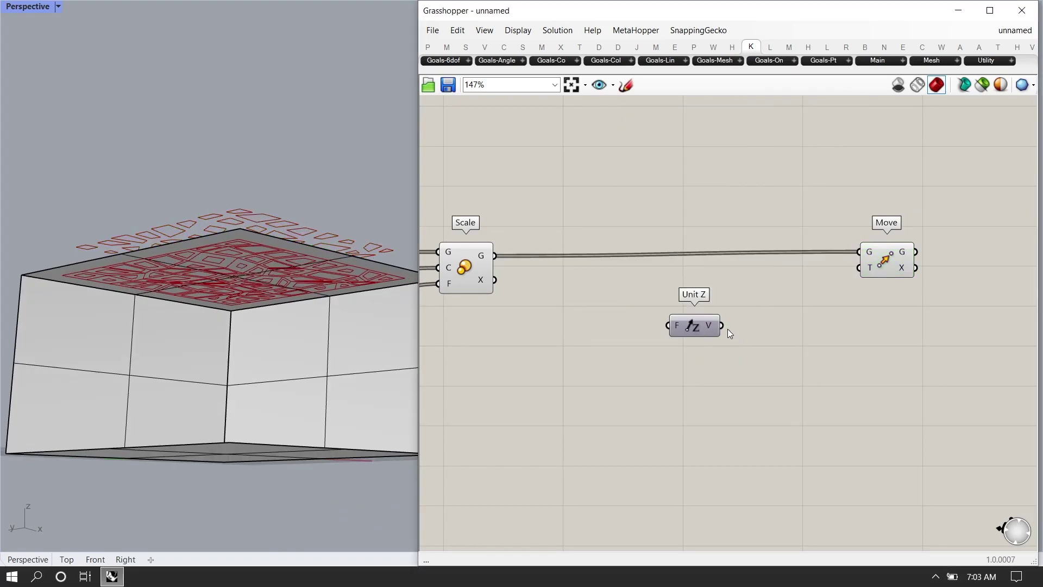
right_click(886, 271)
mouse_move(1012, 408)
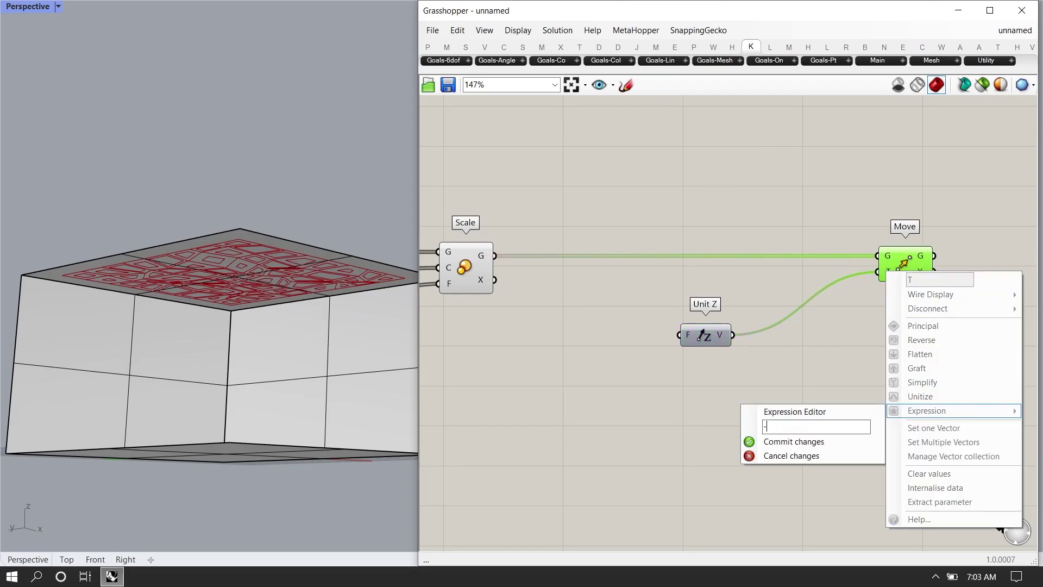
key(Return)
Add a number slider for Unit Z's factor and set it to 3.893 to test the downward movement
scroll(614, 330, up, 1)
double_click(602, 338)
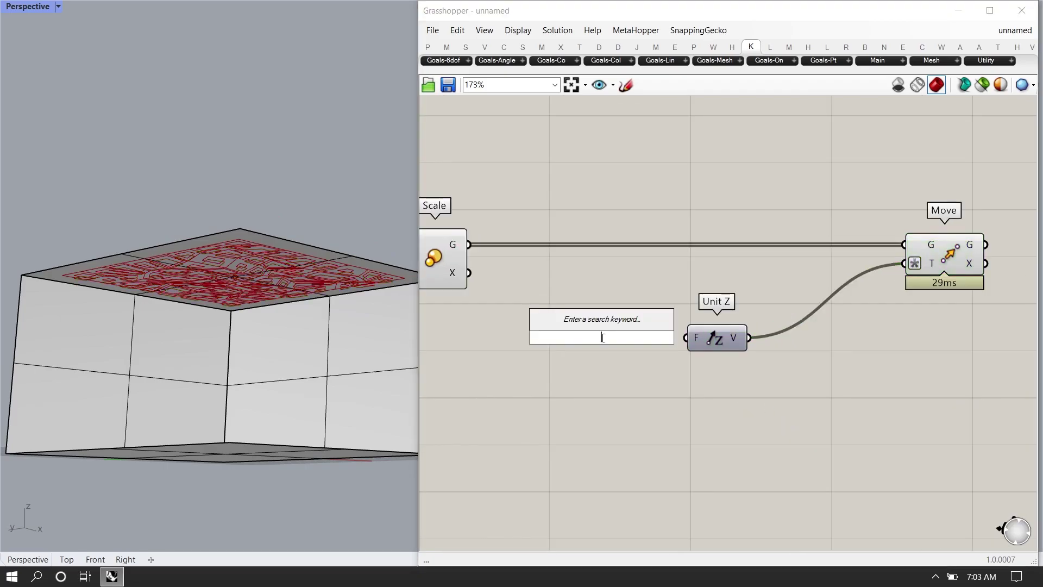
text(1.021)
key(Return)
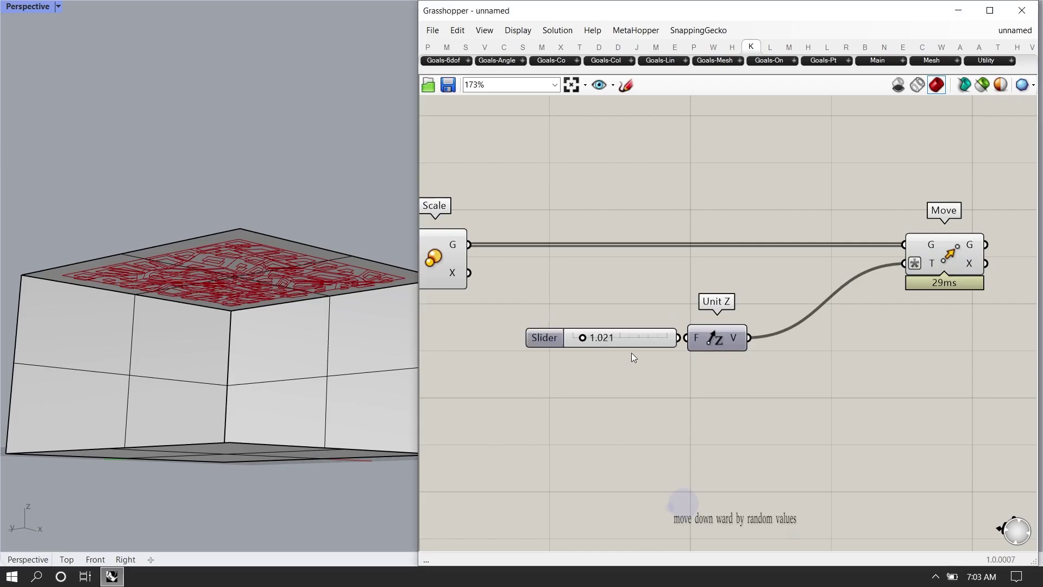
scroll(654, 336, up, 2)
drag(513, 347, 577, 348)
right_drag(214, 295, 100, 226)
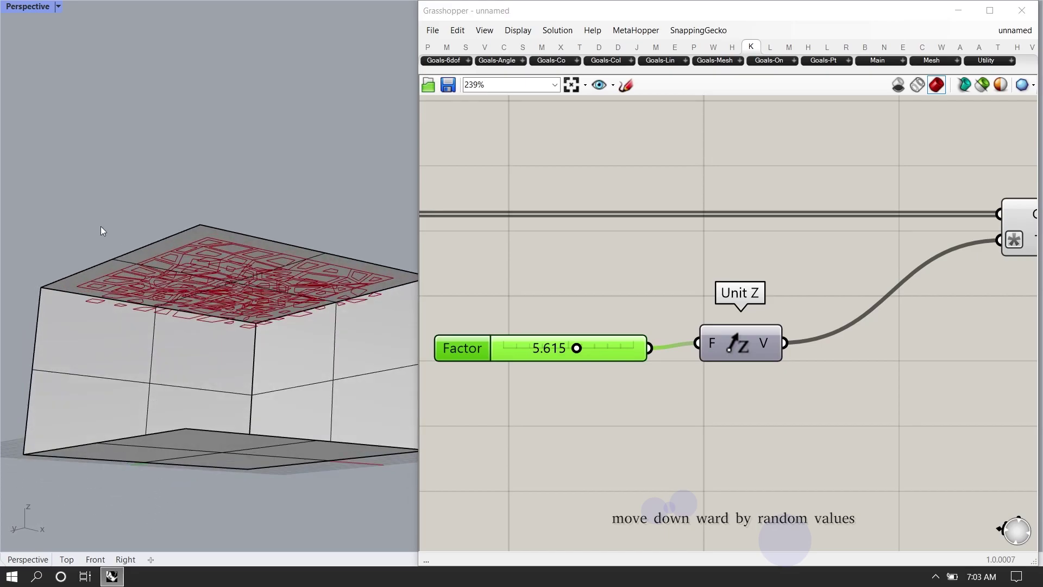
scroll(100, 226, up, 4)
scroll(535, 345, up, 4)
mouse_move(616, 353)
mouse_down()
mouse_move(571, 356)
mouse_move(595, 366)
mouse_move(568, 360)
mouse_move(577, 363)
mouse_up()
Reposition the Unit Z component and its factor slider lower on the canvas
scroll(793, 315, down, 8)
right_drag(779, 342, 789, 287)
scroll(788, 286, down, 1)
drag(856, 314, 697, 237)
drag(820, 270, 828, 356)
Duplicate the random-factor group with its domain, List Length, Seed and Random components, placing the copy below the original
scroll(752, 336, down, 5)
scroll(638, 346, up, 3)
drag(761, 401, 495, 298)
scroll(684, 317, down, 1)
alt+drag(683, 312, 843, 369)
scroll(782, 347, up, 2)
click(685, 370)
Feed the copied Random's output into Unit Z's factor in place of the slider, and reposition Move and Unit Z
right_drag(686, 370, 787, 343)
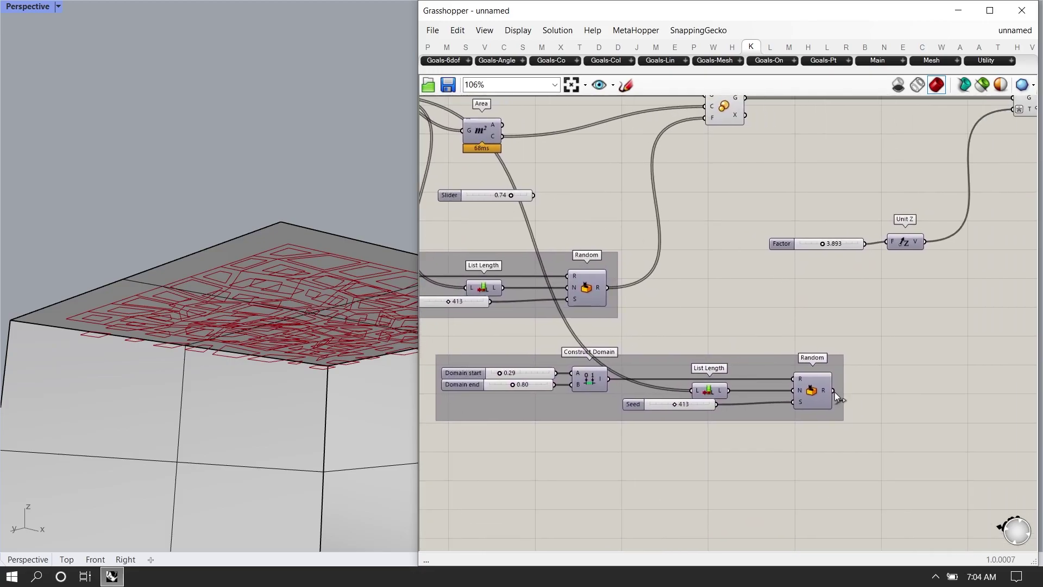
drag(880, 248, 885, 244)
right_drag(851, 248, 737, 283)
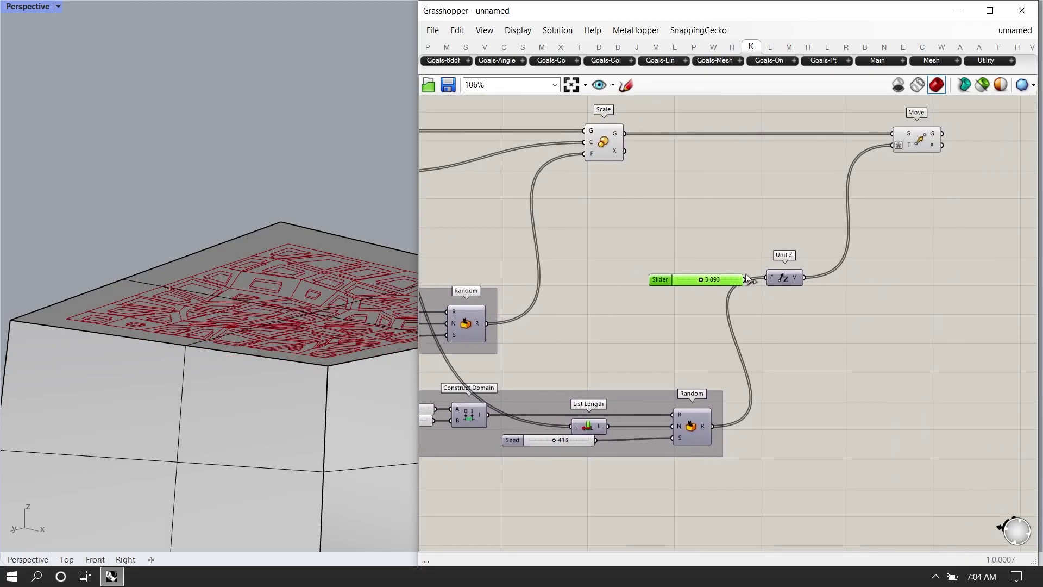
drag(918, 148, 993, 149)
drag(776, 284, 796, 433)
Raise the maximum of the copied group's Domain start slider to 5.00
right_drag(666, 445, 773, 414)
scroll(485, 435, up, 2)
right_drag(485, 435, 639, 419)
scroll(652, 326, up, 3)
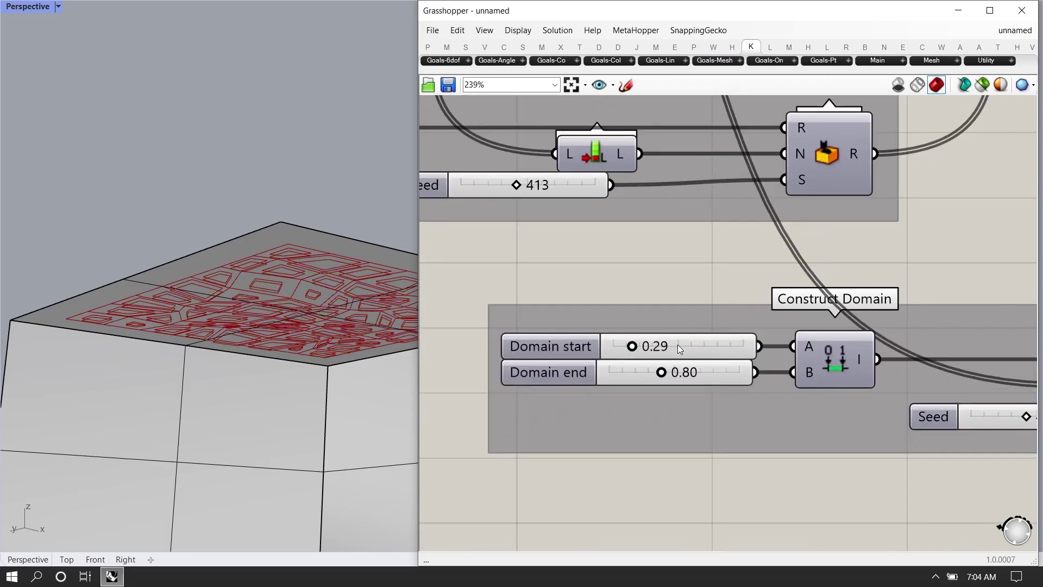
right_click(677, 345)
click(695, 398)
double_click(702, 430)
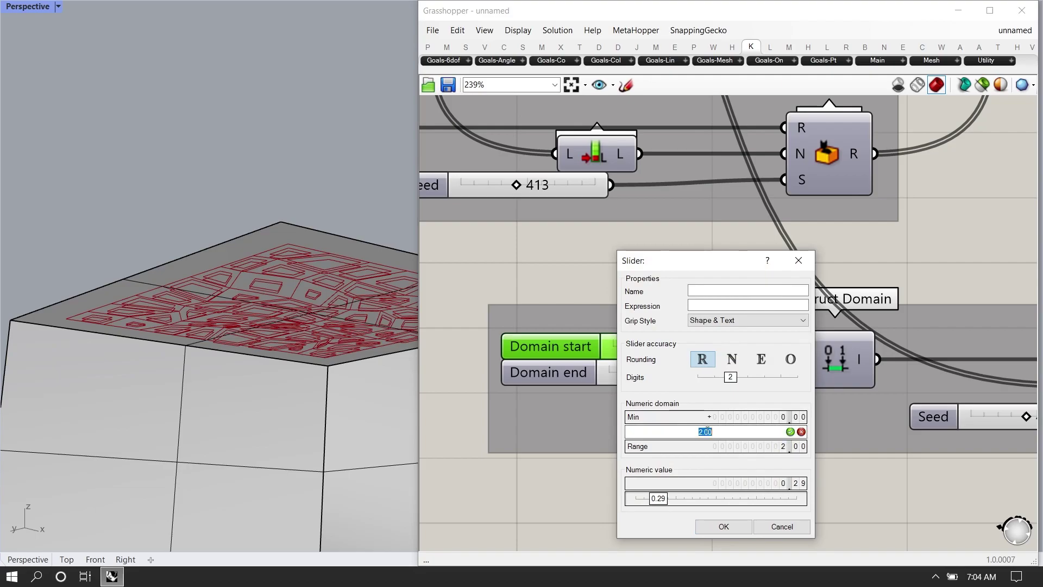
click(724, 527)
Raise the maximum of the copied group's Domain end slider to 5.00
right_click(649, 380)
click(685, 415)
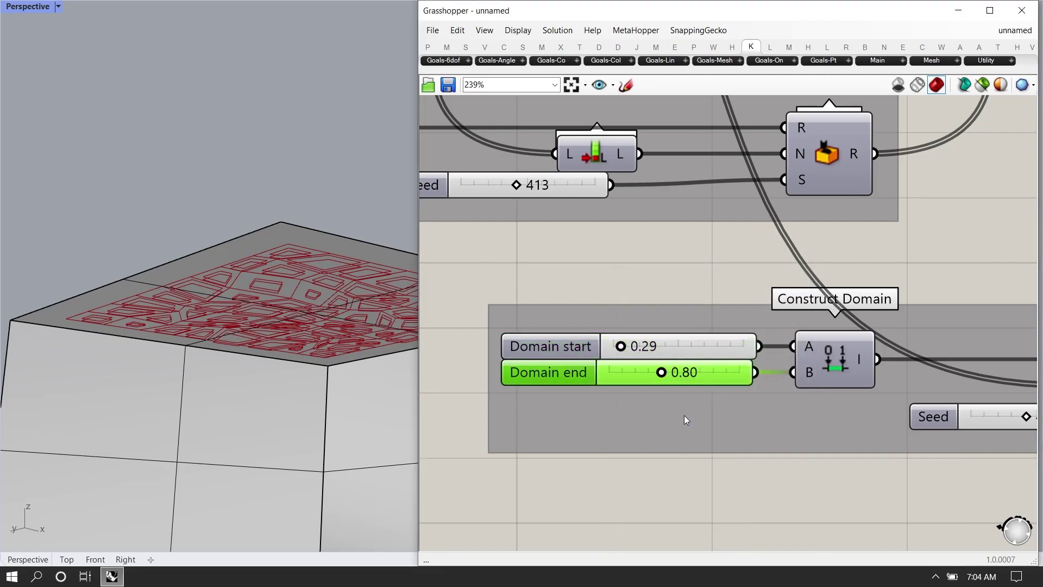
right_click(642, 375)
click(679, 419)
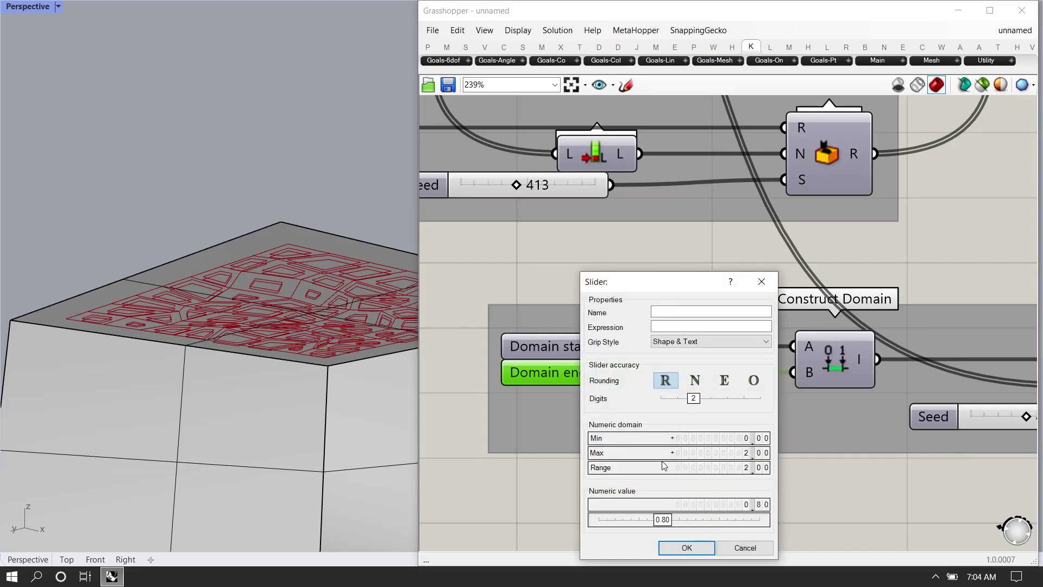
click(687, 547)
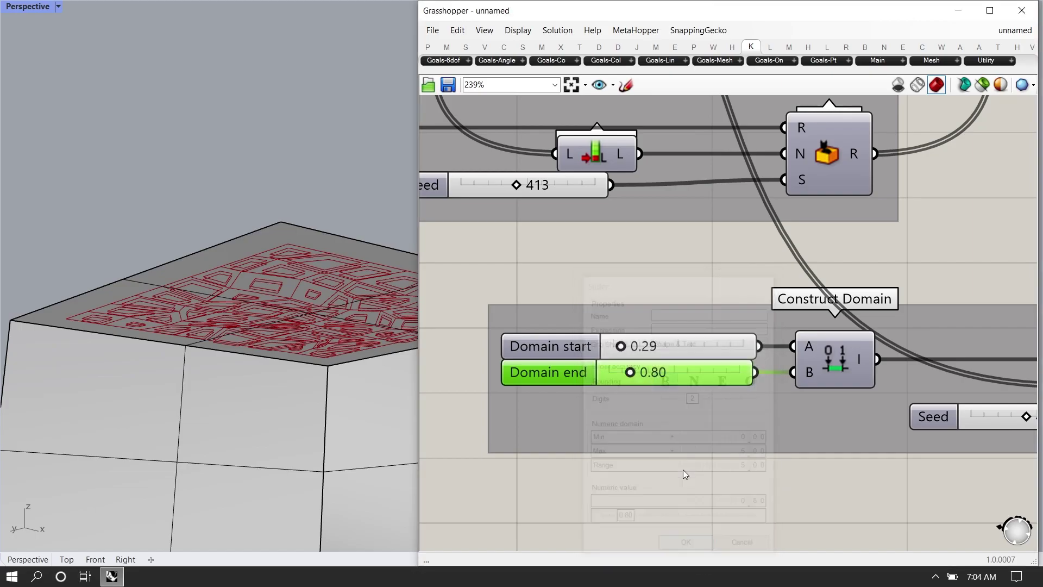
Set the copied group's Domain start to 2.65 and Domain end to 5.00
scroll(654, 337, up, 3)
drag(624, 350, 650, 352)
drag(614, 393, 790, 409)
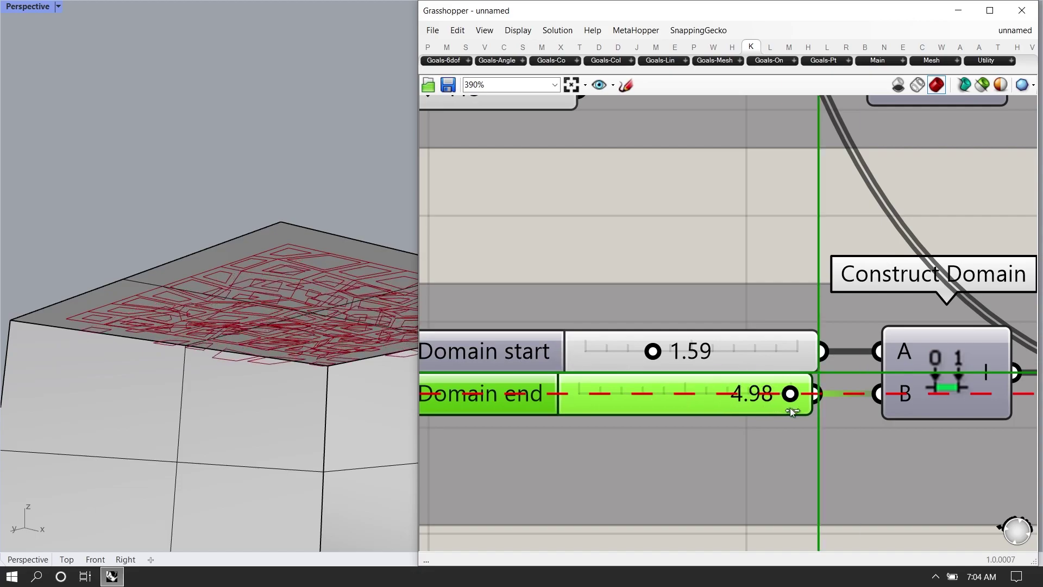
drag(660, 353, 701, 353)
right_drag(196, 330, 171, 303)
Raise the copied group's Domain end slider maximum further and set its value to 8.47
scroll(603, 337, down, 4)
scroll(612, 355, up, 1)
right_click(625, 361)
click(683, 420)
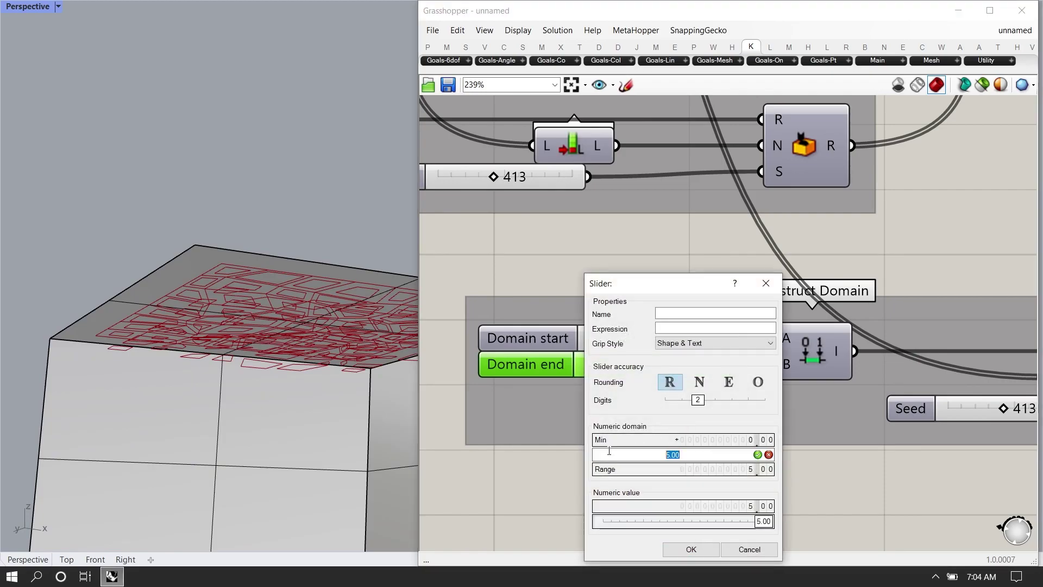
click(691, 550)
drag(654, 364, 700, 364)
mouse_move(326, 353)
right_down()
mouse_move(319, 379)
mouse_move(315, 356)
right_up()
Set the copied group's Seed to 845 and inspect the lowered openings inside the box
scroll(579, 351, down, 6)
scroll(760, 379, up, 4)
drag(633, 353, 673, 353)
right_drag(228, 337, 181, 324)
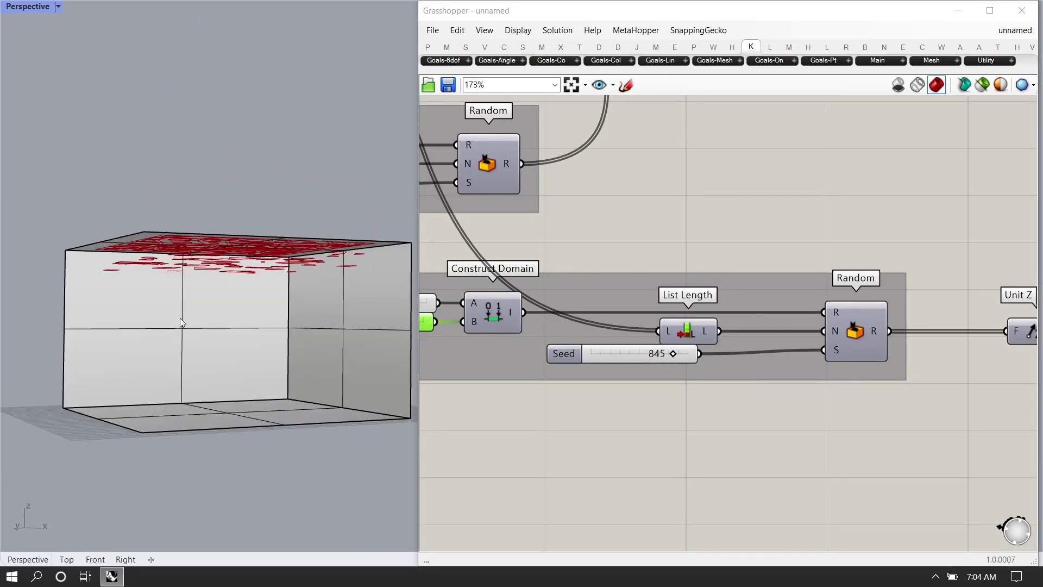
right_drag(195, 263, 231, 299)
Add a Loft component above the scaling section of the definition
scroll(645, 299, down, 8)
scroll(731, 223, up, 2)
scroll(646, 222, up, 2)
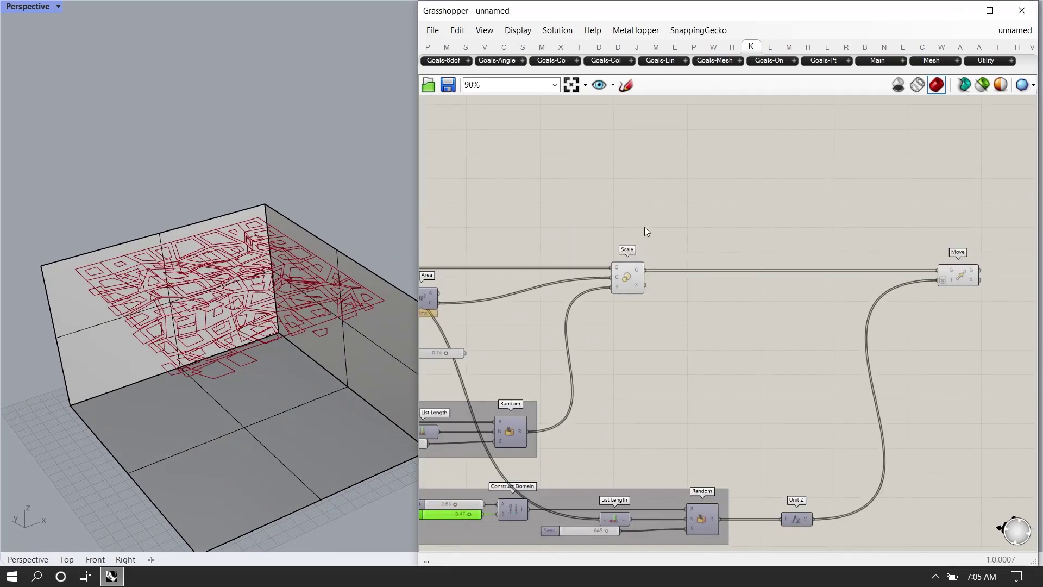
double_click(690, 218)
text(loft)
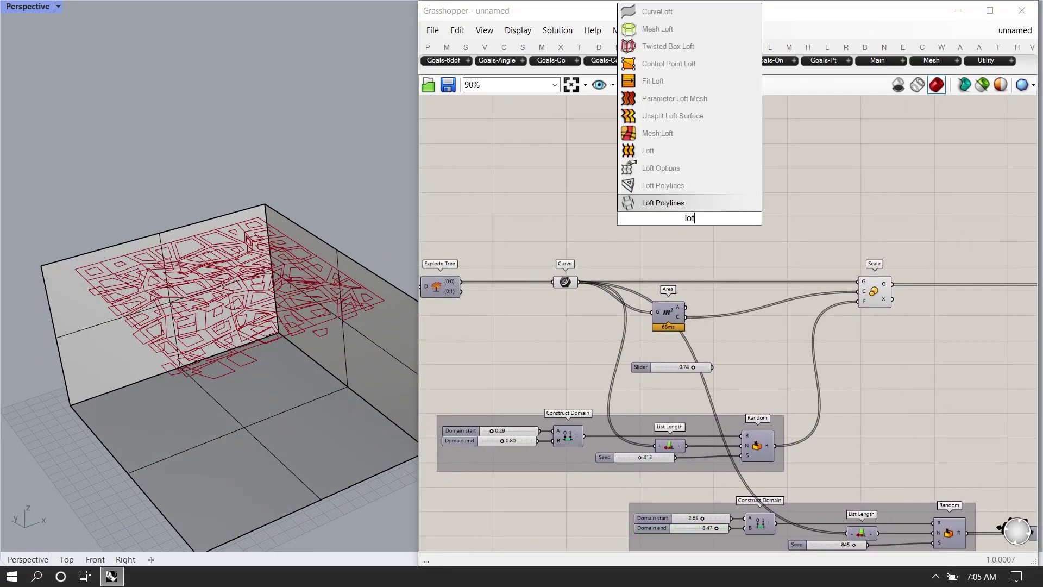
key(Return)
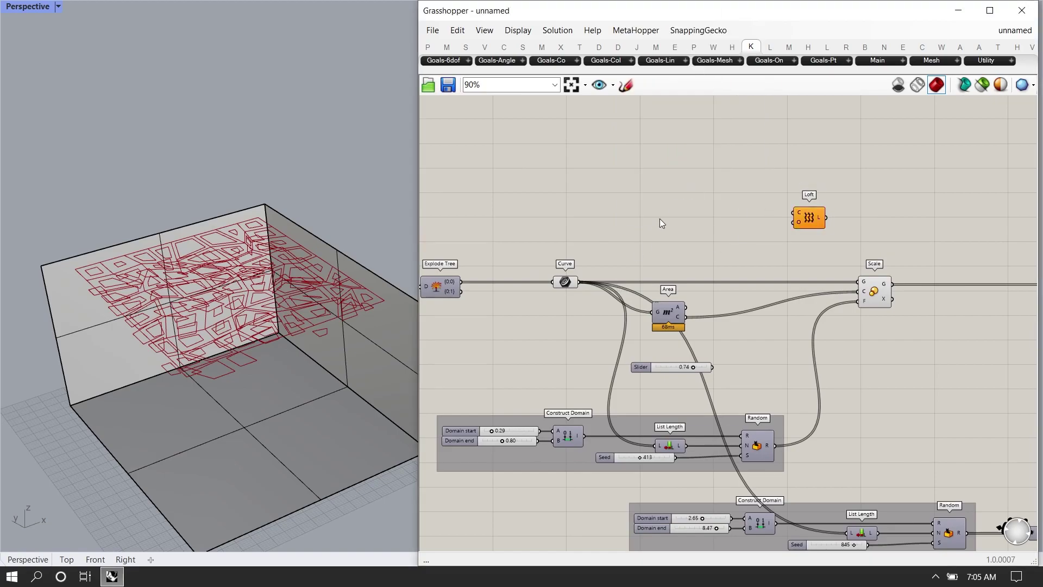
Add a second Curve parameter beside Loft and feed it from the solved Curve parameter after Explode Tree
double_click(659, 218)
text(curve)
click(646, 181)
drag(580, 281, 761, 215)
Relocate the new Curve parameter and Loft next to the Move component, with Loft placed downstream
right_drag(830, 206, 538, 201)
shift+click(524, 218)
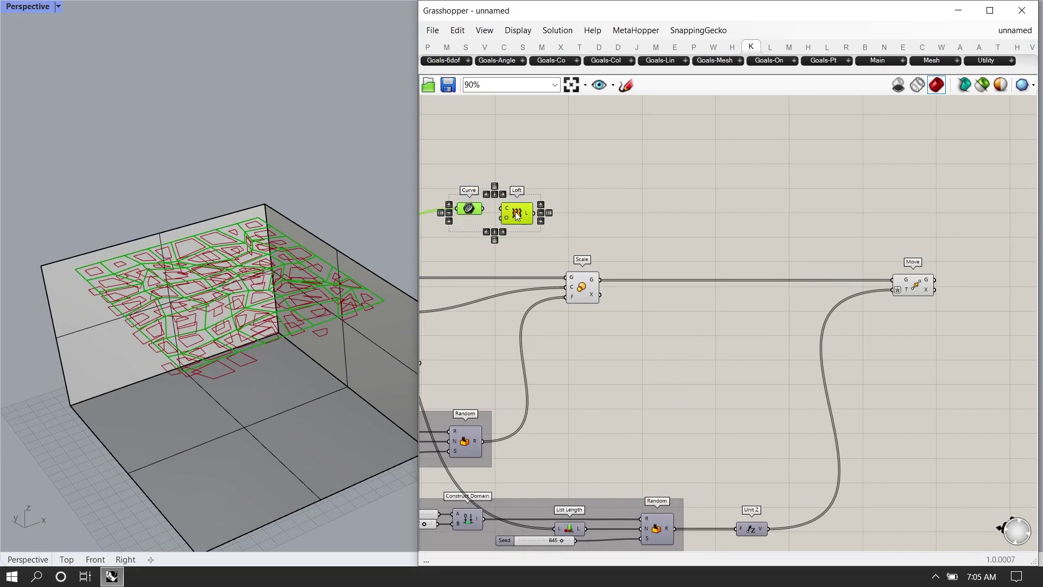
drag(516, 212, 975, 198)
right_drag(995, 183, 706, 223)
scroll(706, 223, up, 2)
click(708, 222)
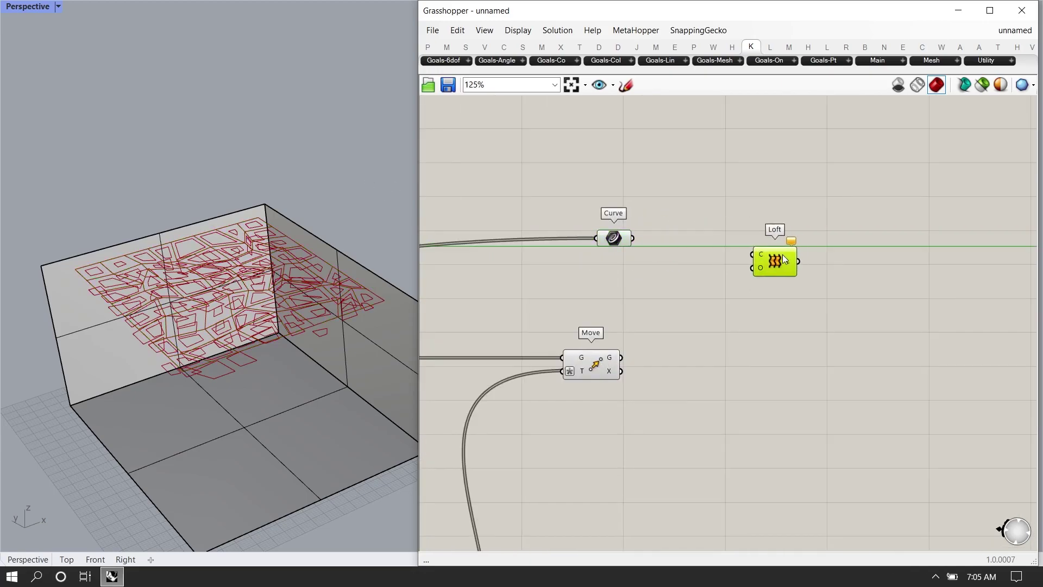
Graft and simplify both the new Curve parameter and Move's geometry output
right_click(624, 237)
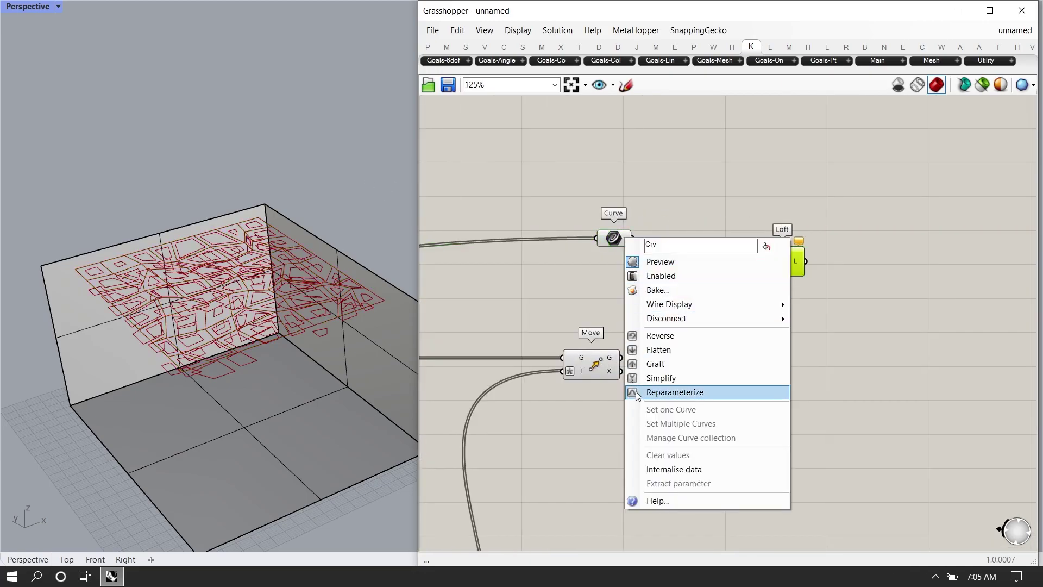
click(652, 366)
mouse_move(603, 240)
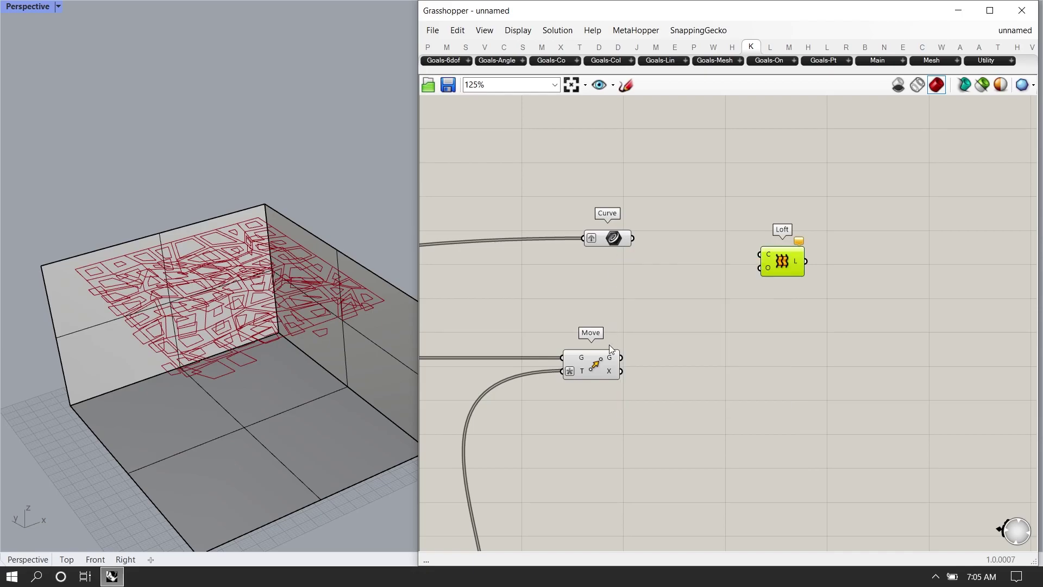
right_click(611, 361)
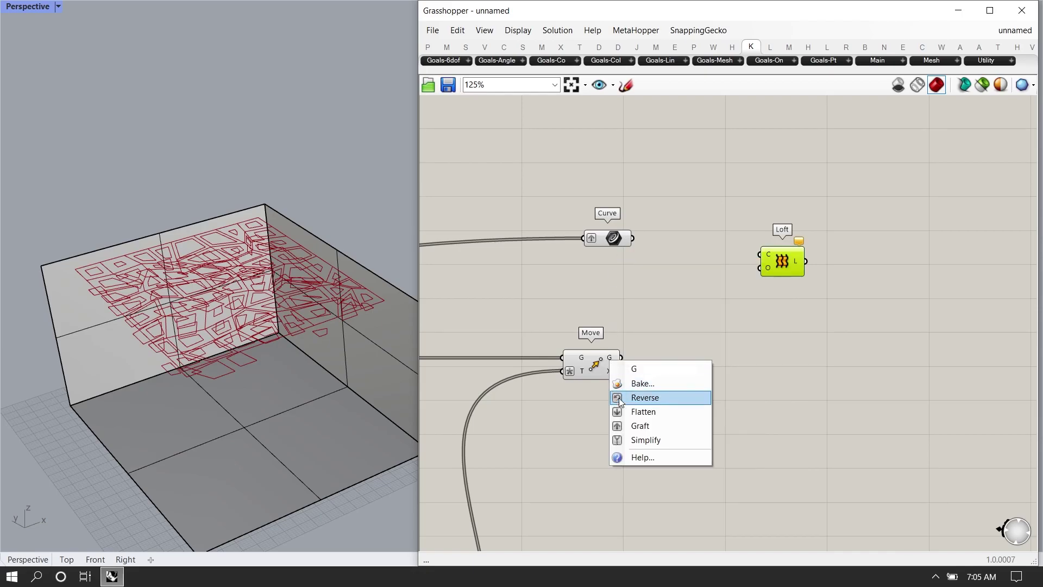
click(635, 426)
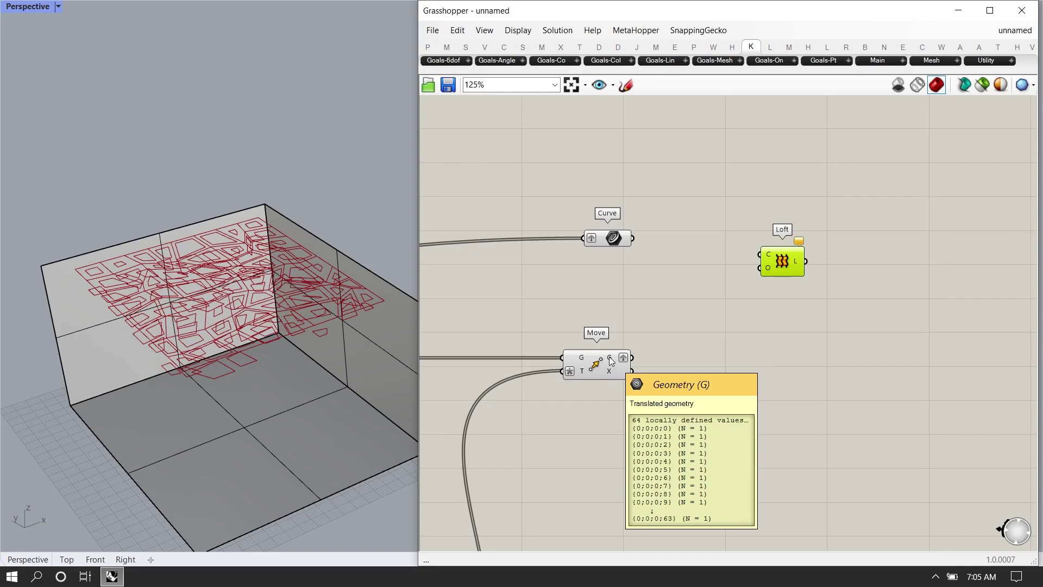
right_click(609, 357)
right_click(602, 239)
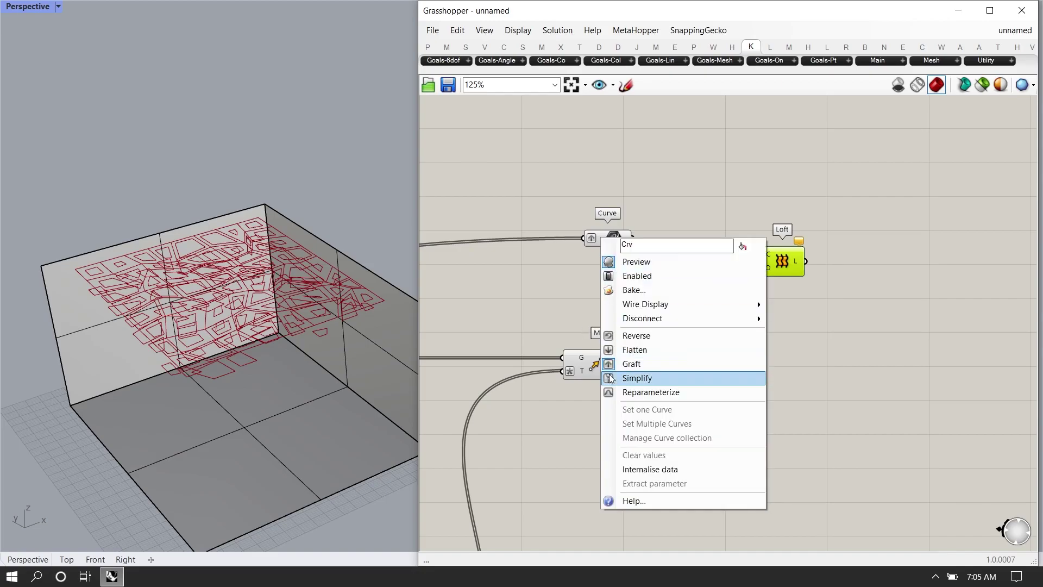
click(631, 379)
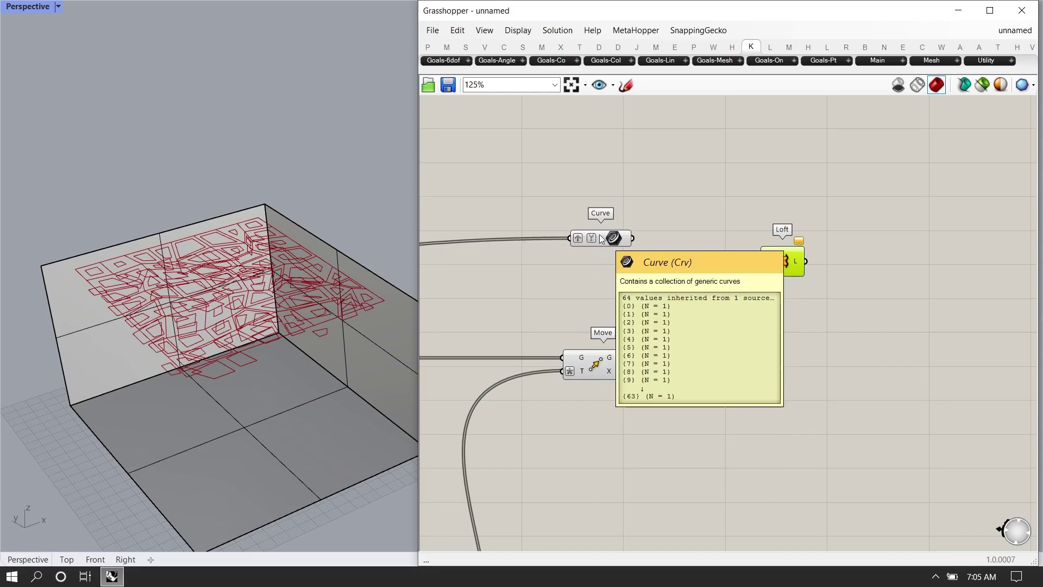
Connect the Curve parameter and Move's geometry output to Loft's curves input, and hide the preview of the upstream components
drag(632, 238, 833, 252)
right_drag(331, 332, 218, 314)
scroll(742, 211, down, 6)
drag(709, 435, 381, 175)
middle_click(634, 274)
click(672, 232)
right_drag(277, 307, 246, 215)
scroll(266, 119, up, 4)
right_drag(276, 112, 277, 158)
Lower the movement group's Seed slider to vary the depths of the lofted ceiling cells
right_drag(600, 358, 647, 351)
scroll(648, 351, up, 3)
scroll(647, 350, up, 6)
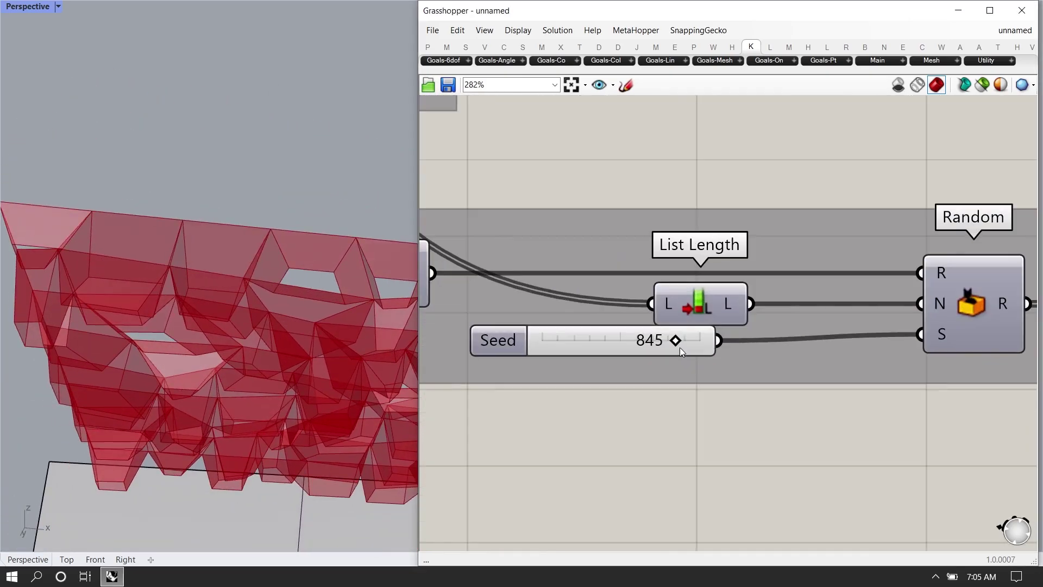
drag(674, 341, 611, 342)
right_drag(181, 335, 185, 349)
Add a Mesh Loft component and place it below Loft
scroll(813, 350, down, 10)
right_drag(813, 350, 640, 359)
scroll(768, 278, up, 9)
scroll(755, 191, up, 2)
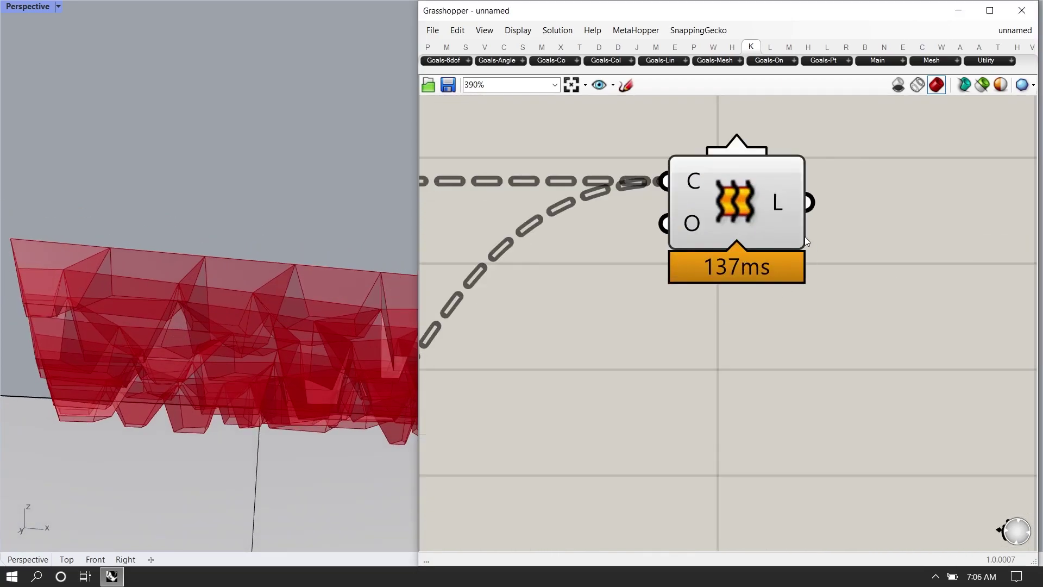
scroll(810, 243, down, 5)
double_click(742, 311)
text(mesh lo)
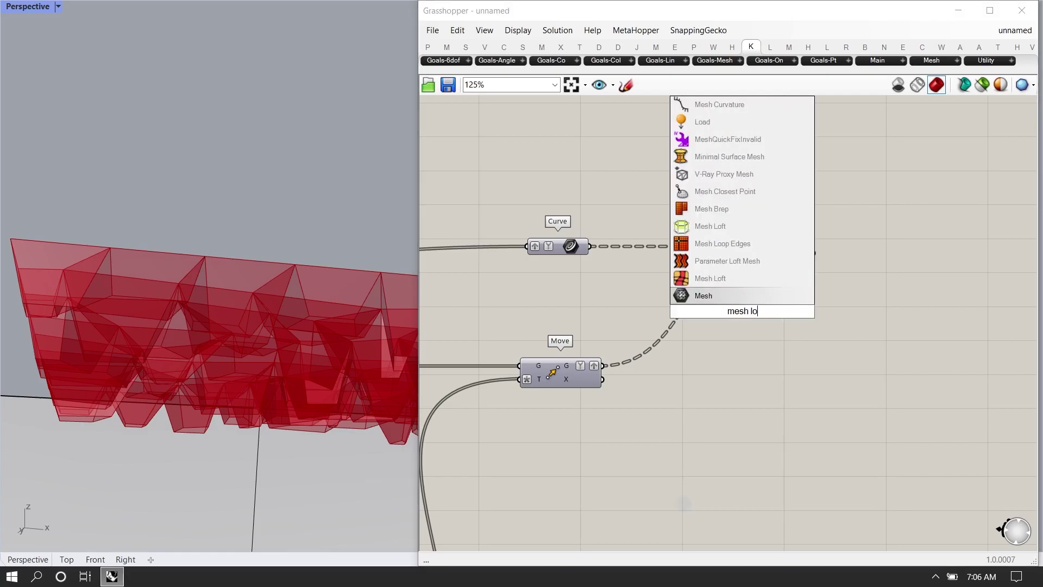
text(ft)
key(Return)
drag(742, 312, 818, 357)
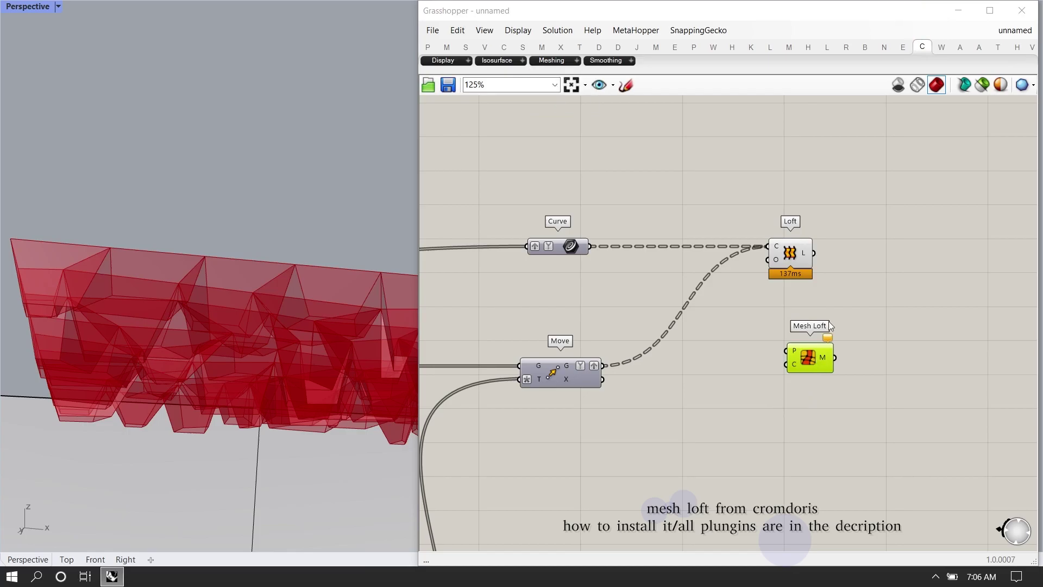
click(611, 269)
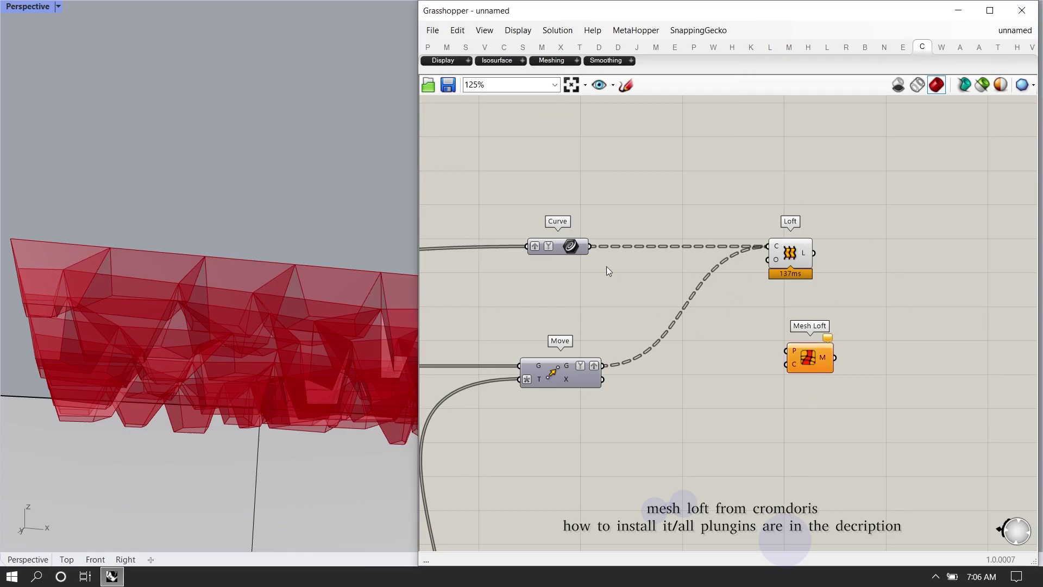
Replace Loft with Mesh Loft, feeding the Curve parameter and Move's geometry output into Mesh Loft's polyline input
drag(739, 372, 812, 377)
drag(825, 323, 697, 180)
key(Delete)
drag(816, 380, 797, 251)
click(795, 320)
Set the movement group's Seed slider to 248
scroll(832, 283, down, 5)
scroll(624, 383, up, 5)
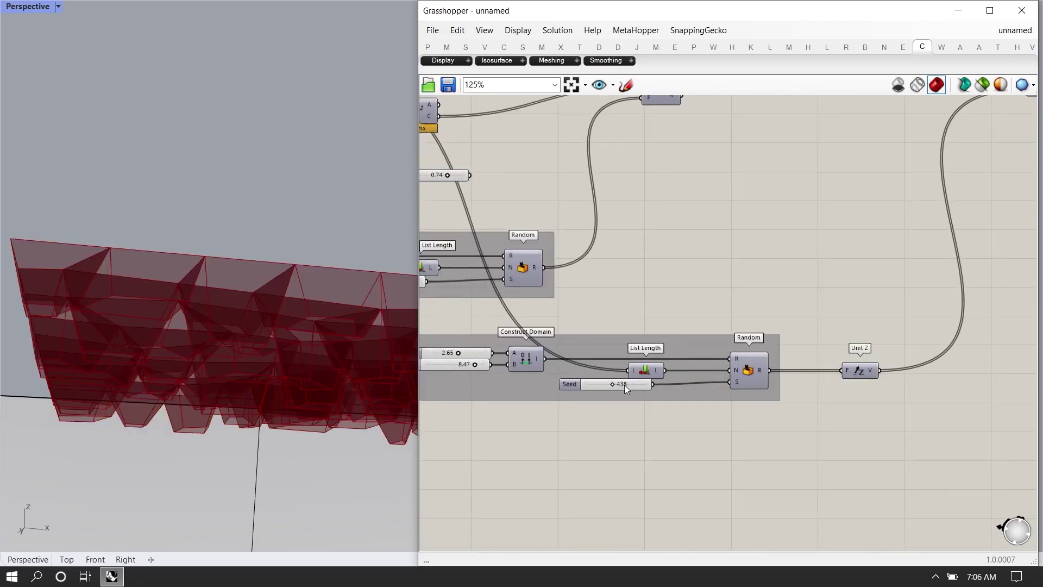
scroll(624, 383, up, 6)
drag(594, 379, 555, 380)
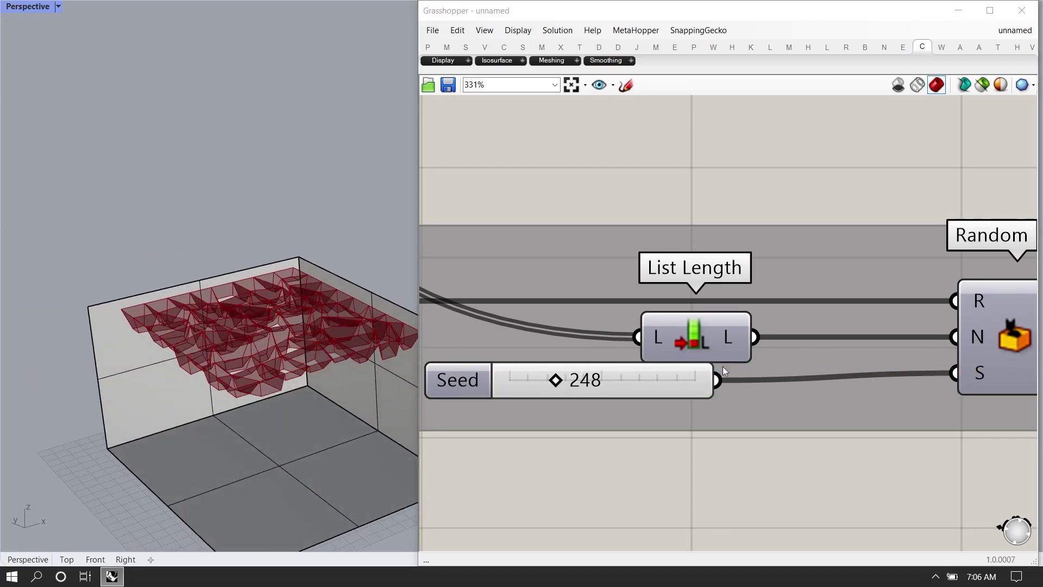
Set the movement group's Domain start to 5.00, Domain end to 10.00 and Seed to 737
scroll(723, 366, down, 4)
scroll(625, 367, up, 4)
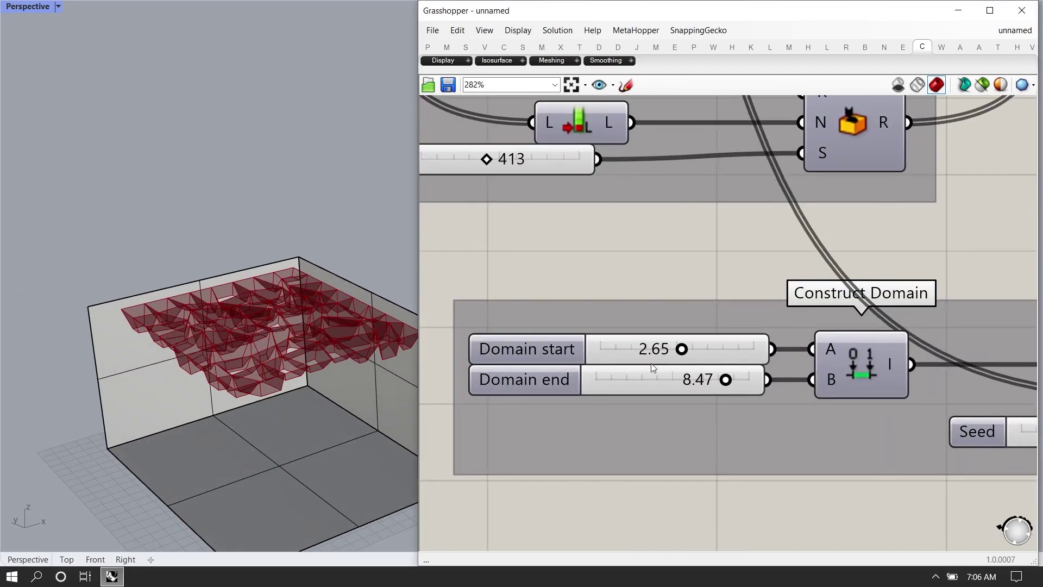
drag(684, 349, 782, 358)
right_drag(309, 348, 288, 250)
scroll(287, 250, up, 4)
drag(733, 381, 850, 363)
scroll(683, 345, down, 3)
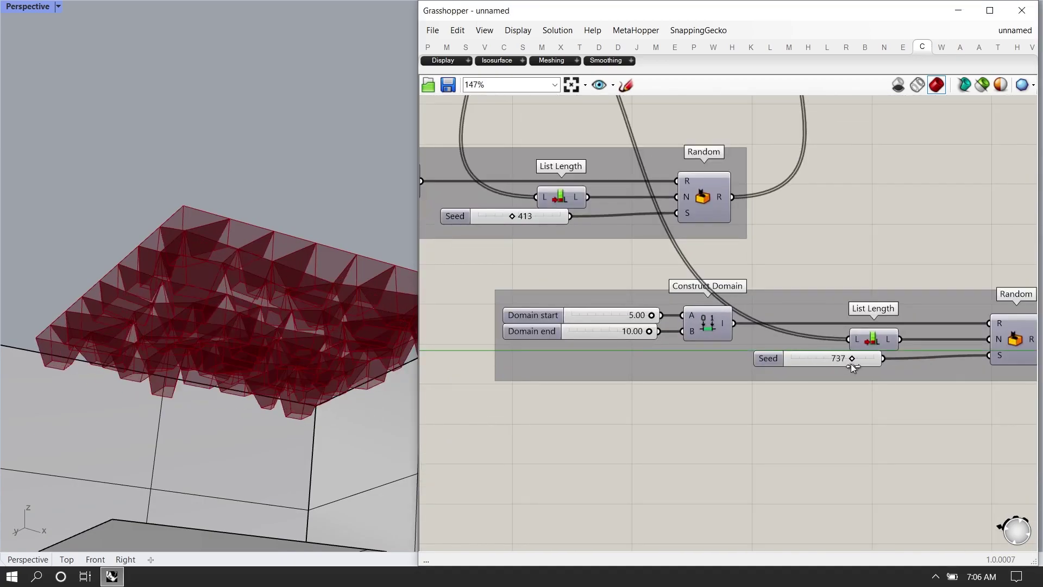
Raise the maximum limits of the movement group's Domain end and Domain start sliders
scroll(787, 326, down, 3)
scroll(662, 291, up, 3)
click(683, 307)
right_click(684, 305)
click(732, 360)
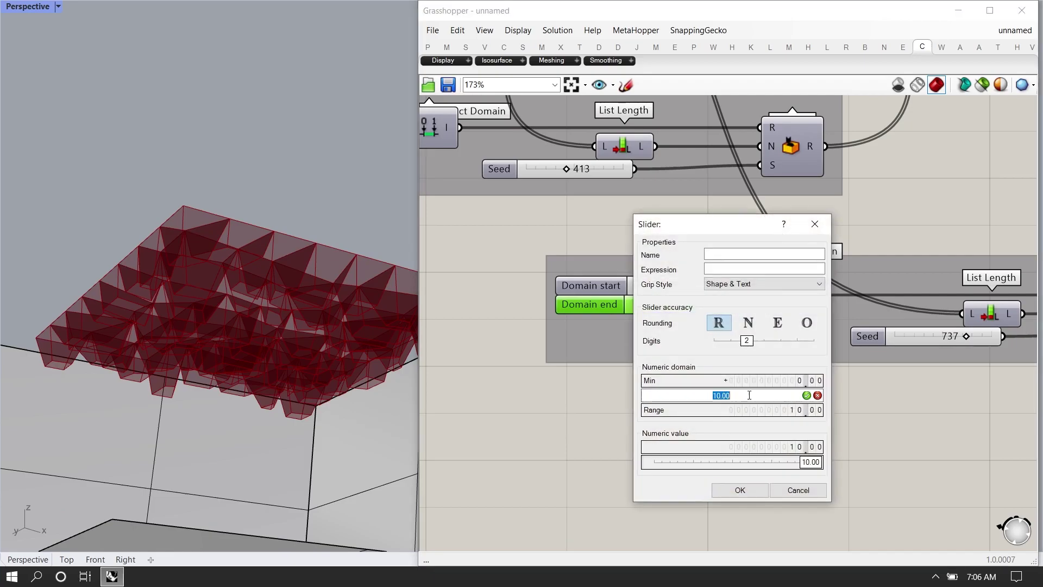
click(730, 490)
click(658, 288)
right_click(657, 287)
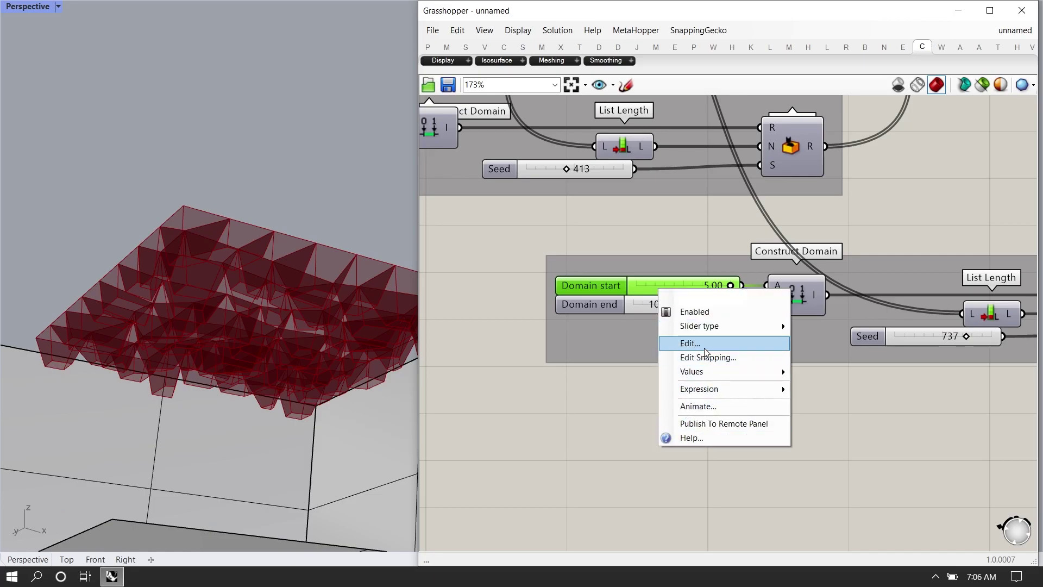
click(691, 343)
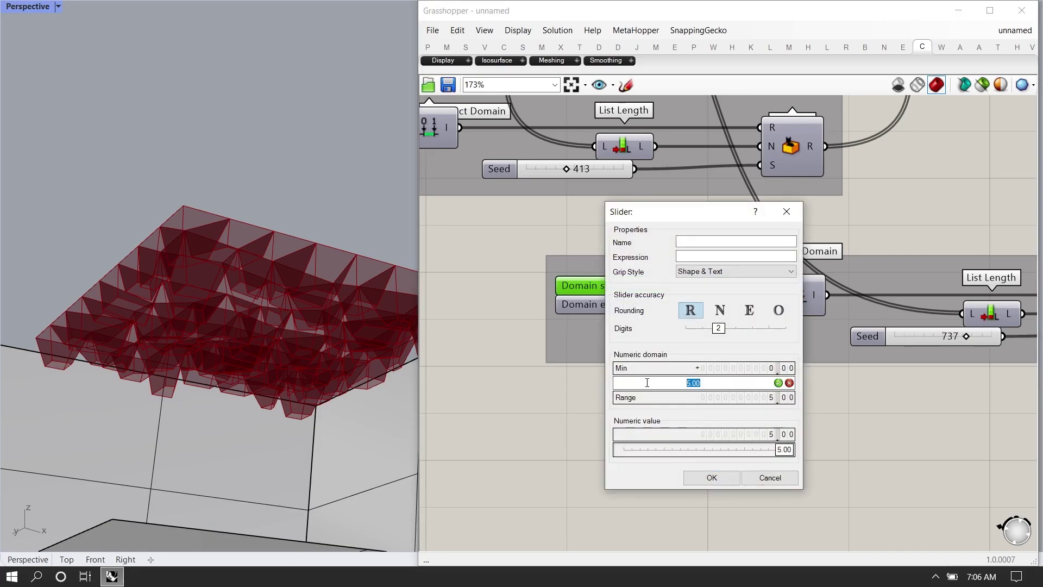
click(712, 477)
Set the movement group's Domain end to 14.26, Domain start to 5.99 and Seed to 518
scroll(689, 295, up, 3)
drag(675, 311, 708, 318)
right_drag(209, 337, 206, 303)
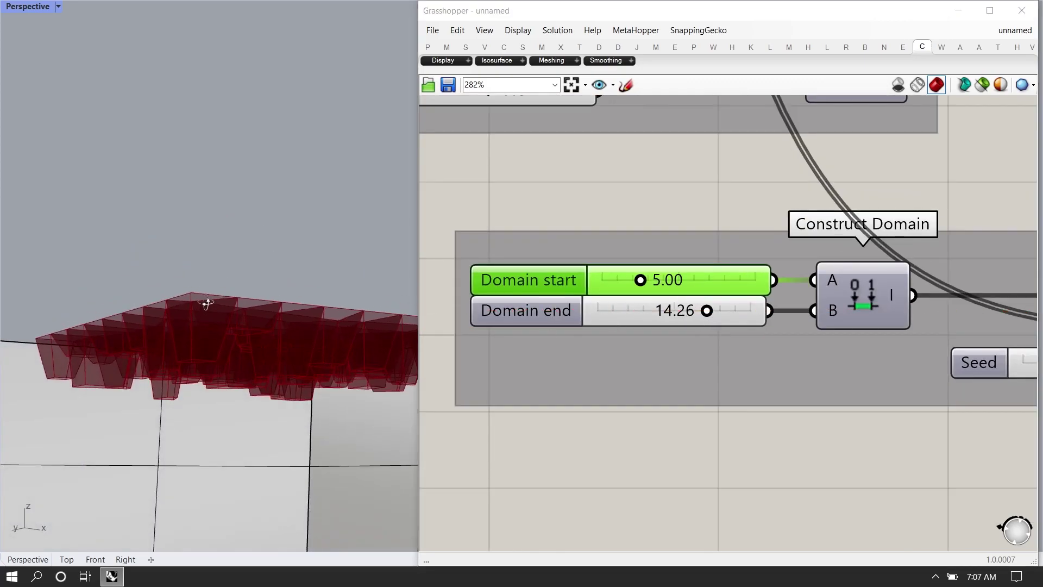
drag(640, 279, 646, 282)
scroll(607, 299, down, 5)
scroll(764, 314, up, 4)
drag(837, 331, 808, 334)
Reduce the scaling group's Domain start and Domain end values to change the size range of the cell openings
scroll(796, 343, down, 7)
scroll(666, 259, up, 5)
right_drag(686, 264, 689, 301)
scroll(684, 304, down, 2)
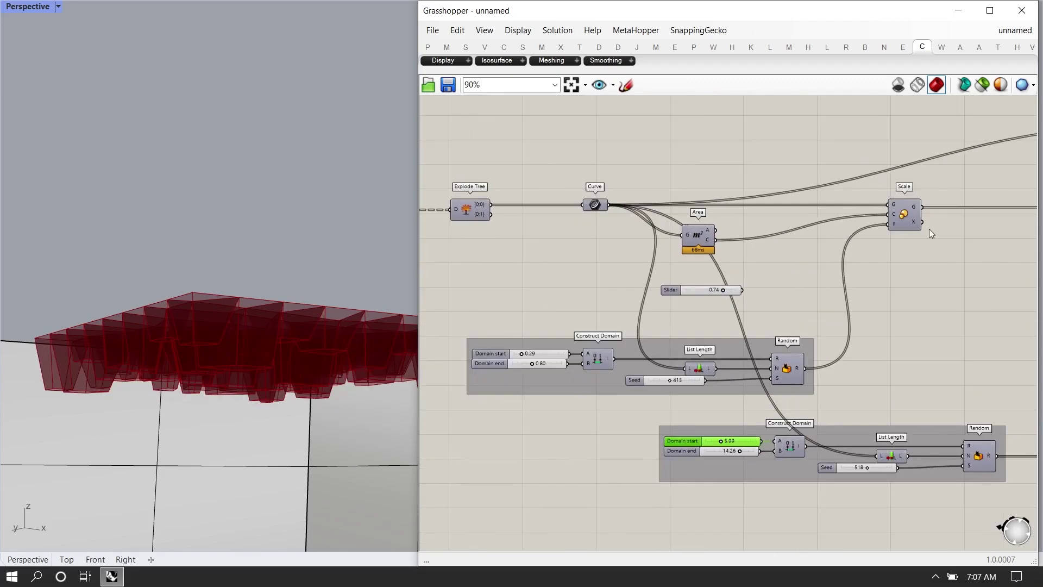
scroll(638, 379, up, 2)
right_drag(352, 279, 252, 311)
scroll(252, 309, down, 5)
scroll(239, 296, up, 5)
right_drag(256, 239, 291, 204)
scroll(234, 233, up, 3)
scroll(462, 358, up, 5)
drag(527, 349, 500, 365)
scroll(523, 369, up, 5)
scroll(567, 340, down, 5)
mouse_move(566, 341)
mouse_down()
mouse_move(537, 347)
mouse_move(549, 346)
mouse_up()
Lower the scaling group's Seed value to vary the opening sizes
scroll(546, 346, down, 6)
right_drag(820, 378, 615, 350)
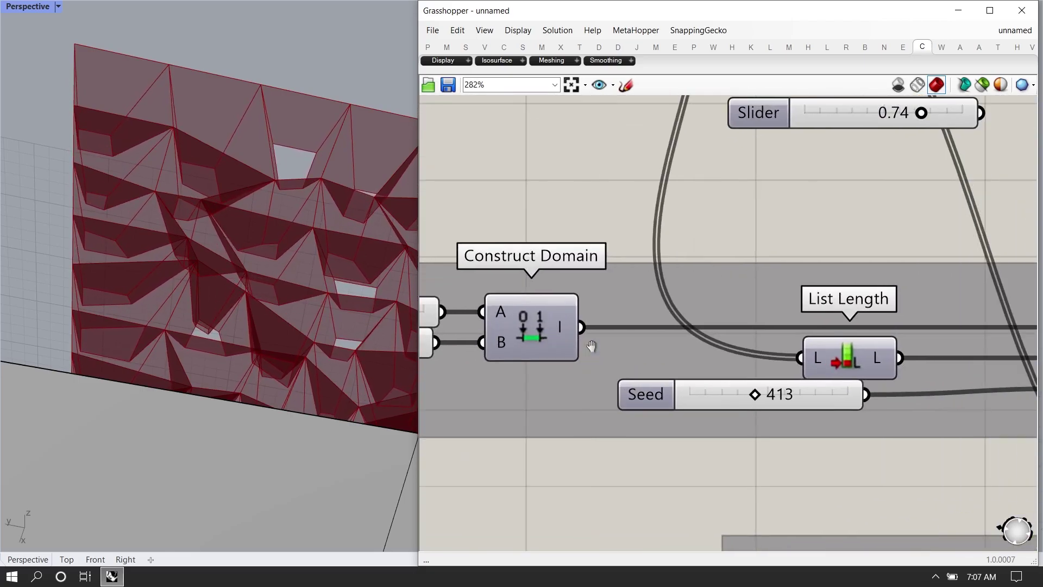
scroll(613, 351, down, 3)
drag(618, 361, 584, 363)
Turn on the preview of the Move component that feeds Mesh Loft
right_drag(179, 190, 186, 246)
scroll(187, 247, down, 6)
right_drag(206, 375, 146, 381)
scroll(223, 368, up, 5)
scroll(658, 338, down, 5)
scroll(774, 284, up, 5)
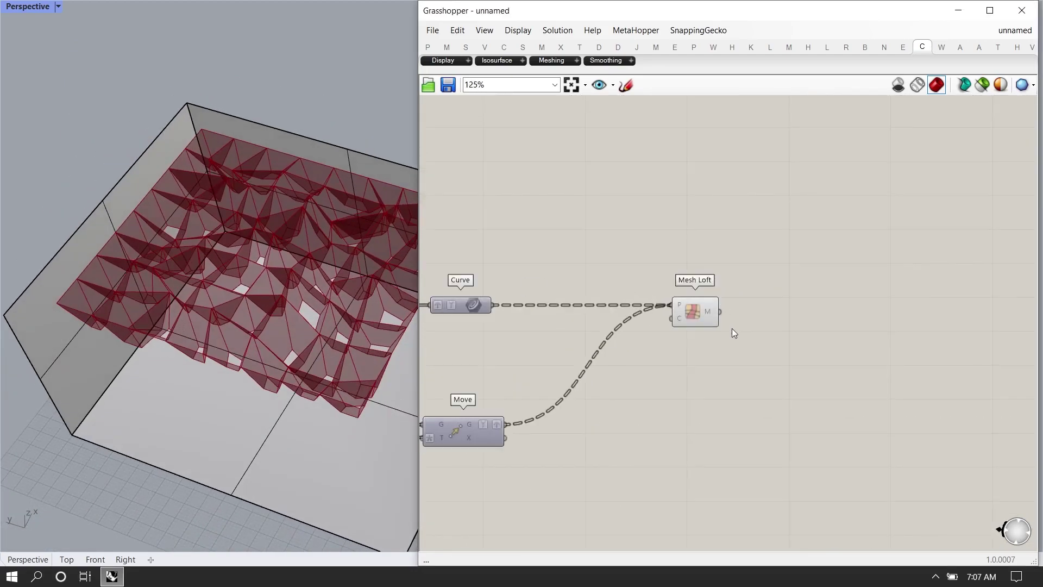
right_drag(651, 329, 856, 233)
scroll(855, 233, down, 1)
click(618, 299)
middle_click(628, 289)
click(654, 263)
Add an Explode component below Mesh Loft and connect Move's geometry output to its curve input
right_drag(309, 339, 340, 291)
scroll(340, 292, up, 5)
right_drag(816, 295, 734, 285)
click(734, 284)
double_click(734, 285)
text(explode)
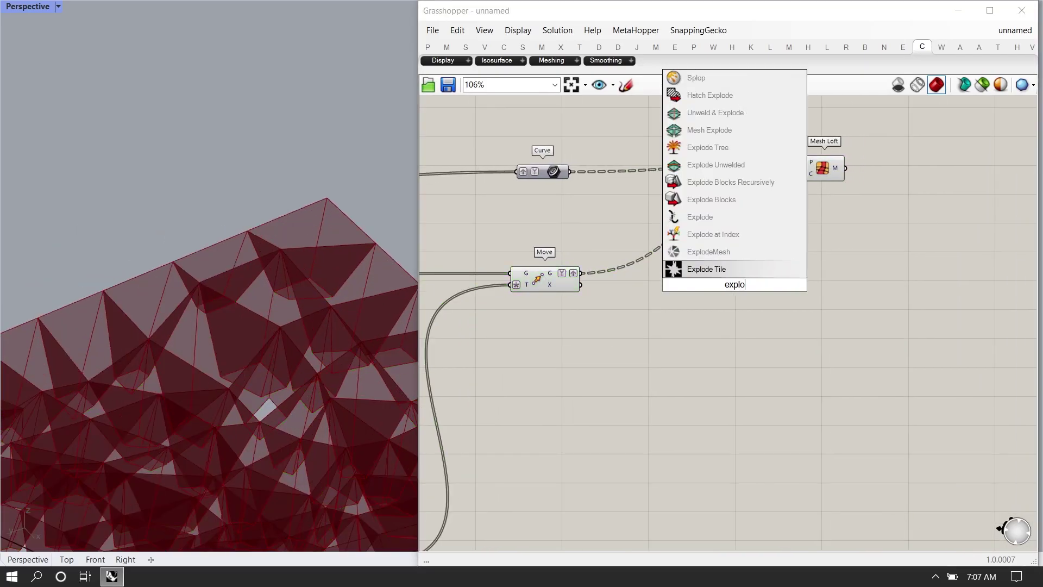
key(Return)
drag(703, 278, 712, 279)
drag(731, 296, 741, 375)
Add a List Item component, feed Explode's segments into its list input, and place the two components closer together
right_drag(788, 366, 605, 336)
scroll(605, 337, up, 2)
double_click(684, 342)
text(llist item)
key(Return)
drag(683, 341, 922, 337)
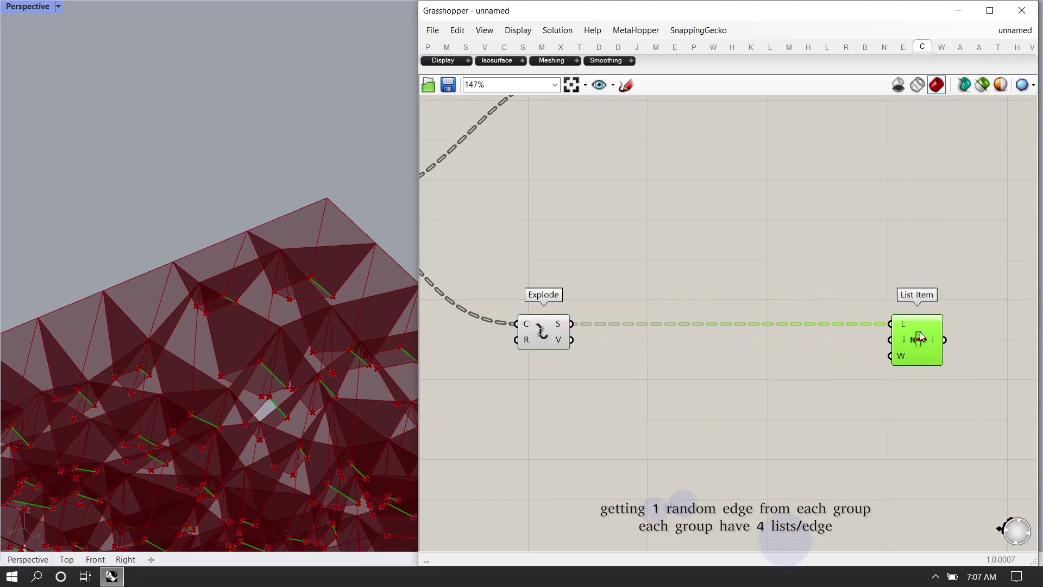
scroll(326, 288, up, 3)
scroll(580, 264, down, 2)
scroll(776, 340, up, 1)
drag(516, 312, 640, 314)
Duplicate the movement group of random-value components and place the copy below Explode and List Item
scroll(800, 294, down, 7)
scroll(634, 354, up, 4)
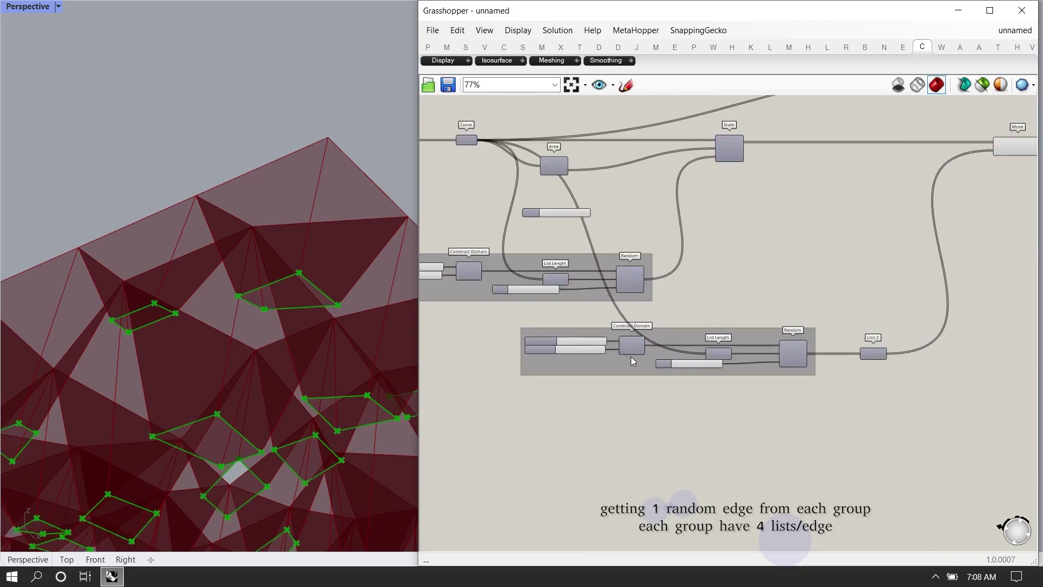
drag(851, 432, 478, 300)
scroll(654, 344, down, 2)
scroll(674, 338, up, 2)
scroll(693, 331, down, 2)
alt+drag(742, 330, 876, 340)
scroll(605, 337, down, 4)
scroll(1011, 292, up, 4)
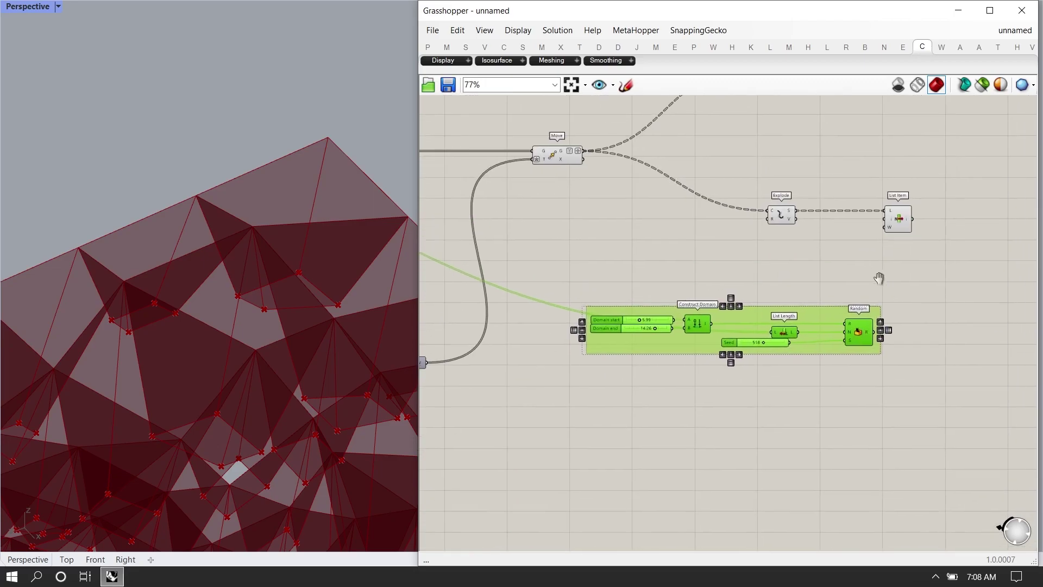
Delete the Construct Domain component and its two domain sliders from the copied group
scroll(745, 223, up, 2)
scroll(775, 426, up, 1)
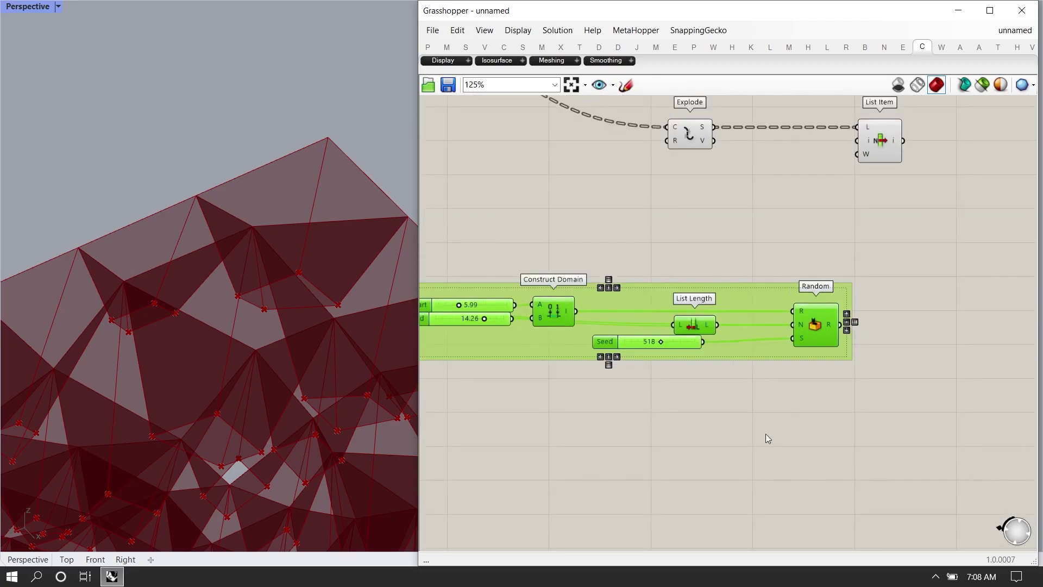
click(565, 356)
scroll(651, 295, up, 2)
key(Delete)
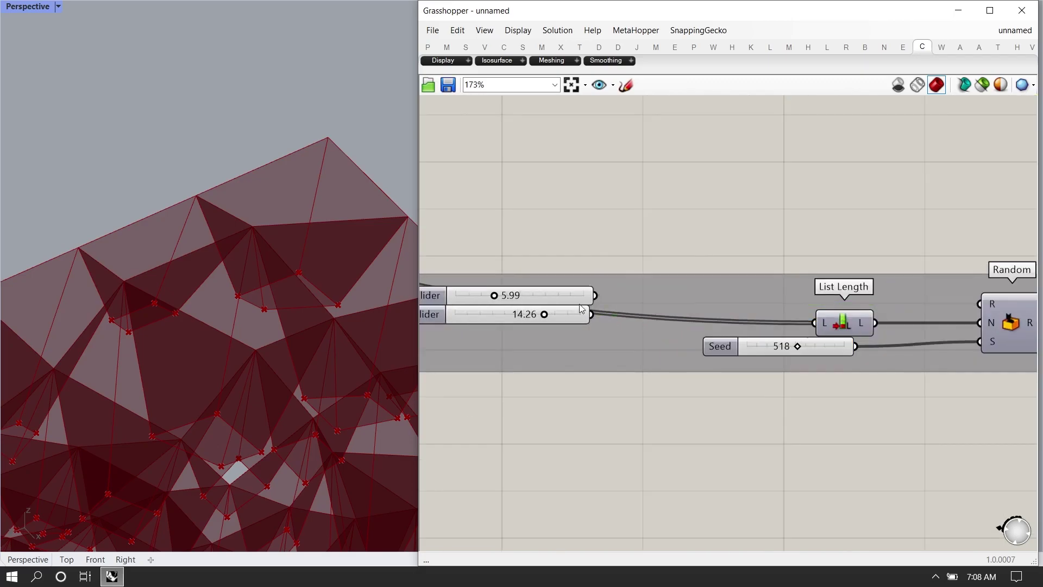
click(567, 315)
key(Delete)
Add a panel beside the copied group and set its text to 0 to 3
double_click(599, 285)
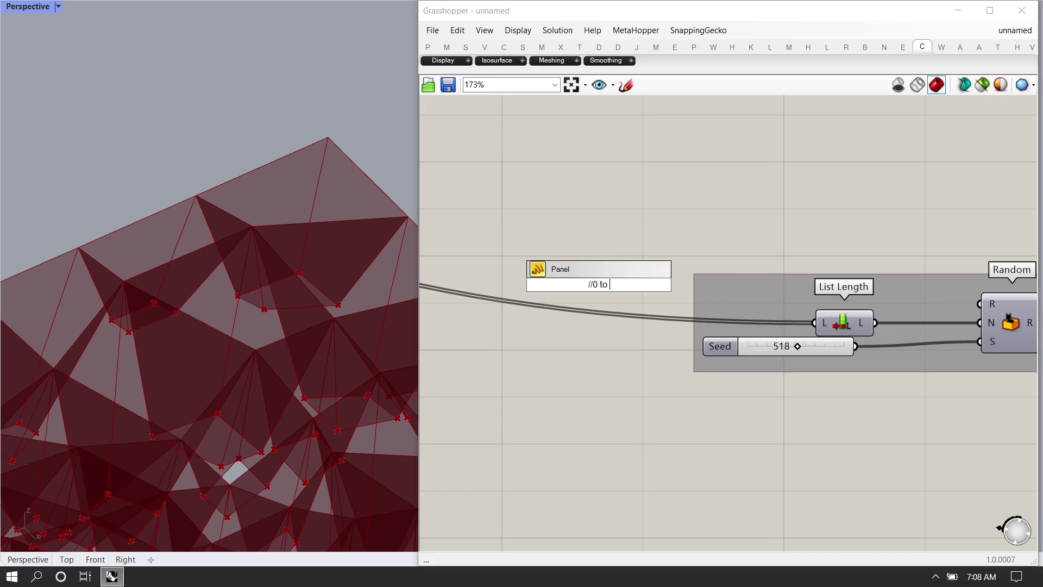
text(//0 to 4)
key(Return)
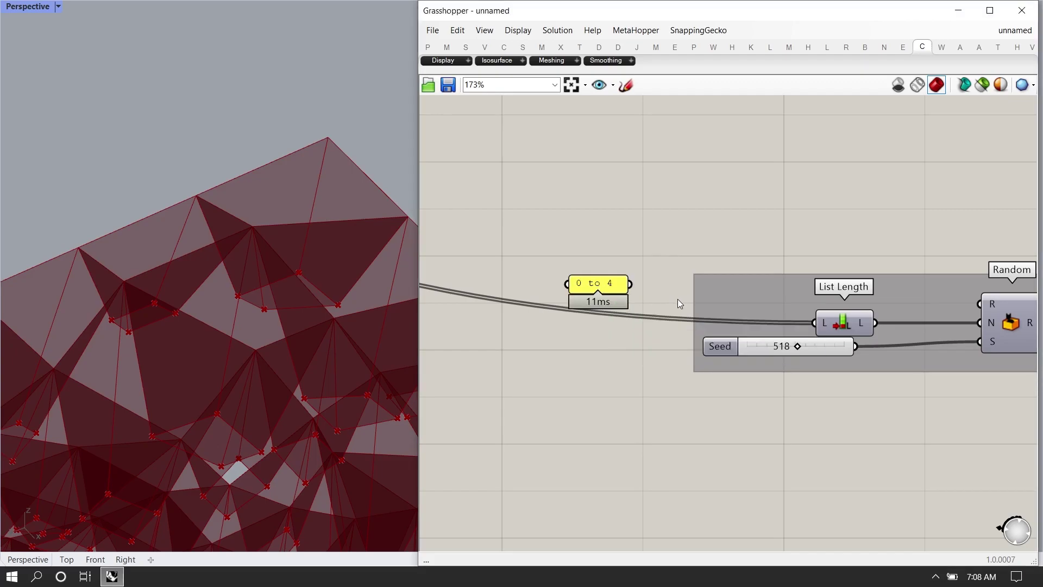
double_click(611, 286)
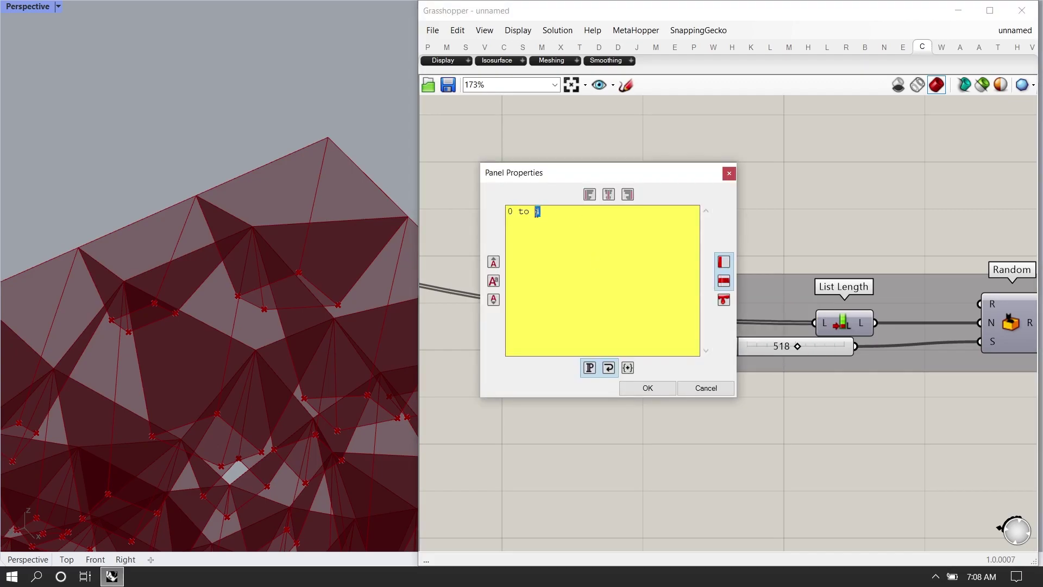
click(644, 388)
Add the 0 to 3 panel to the copied group and connect it to Random's range input
right_click(718, 296)
click(599, 286)
right_click(744, 284)
click(776, 388)
right_drag(768, 340, 590, 335)
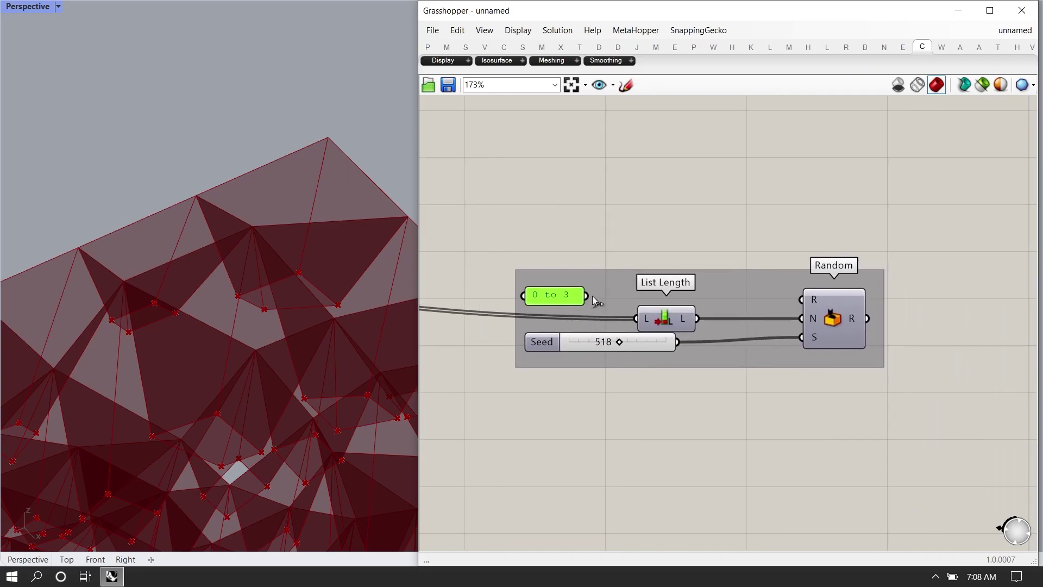
drag(815, 296, 809, 299)
right_drag(809, 298, 725, 291)
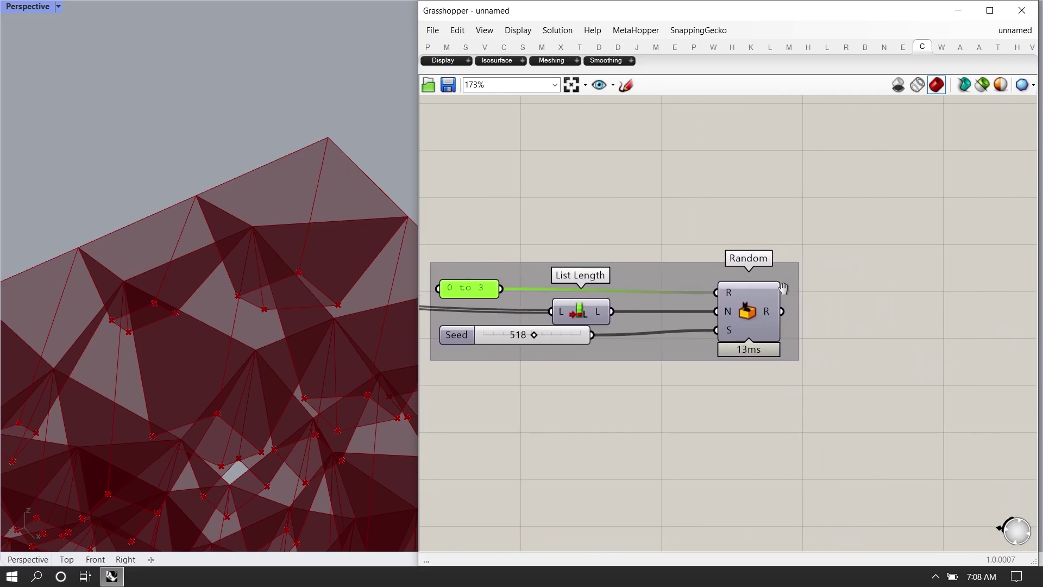
Switch the copied Random component to integer output, checking its values in a temporary panel
double_click(919, 304)
text(panel)
key(Return)
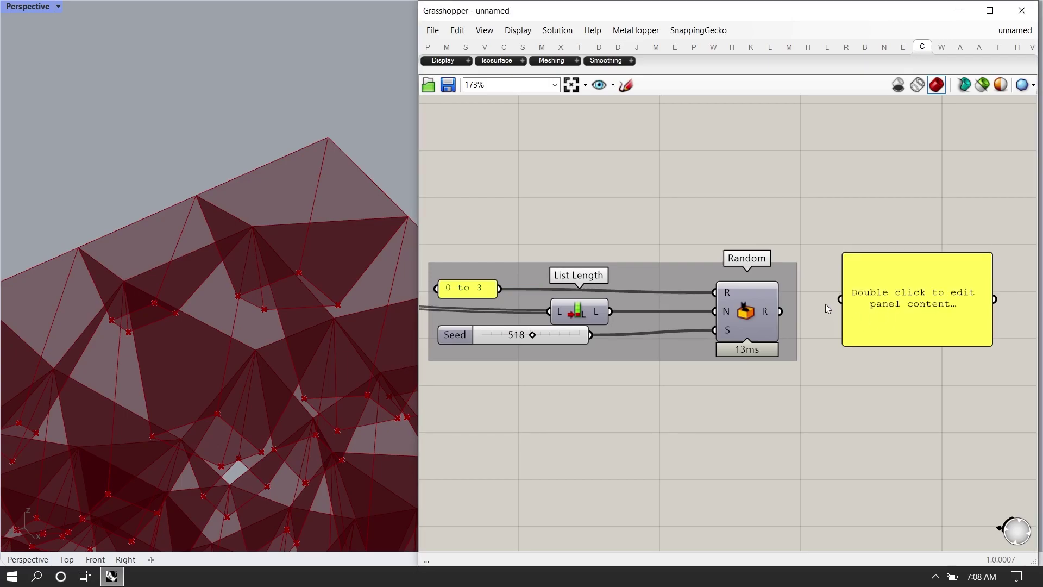
drag(900, 346, 904, 385)
right_click(747, 315)
click(834, 380)
drag(915, 432, 855, 299)
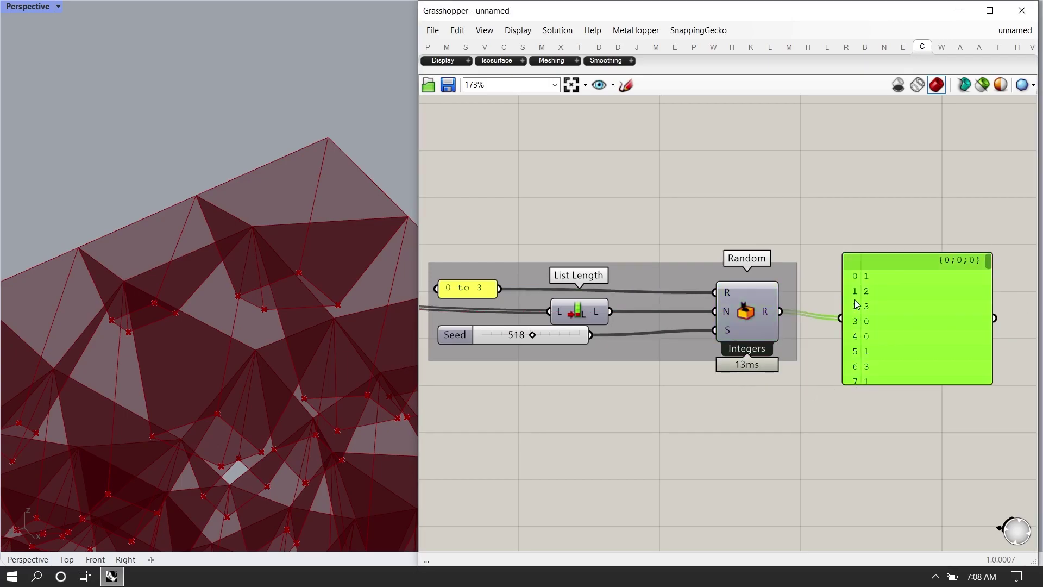
key(Delete)
Connect the integer Random output to List Item's index input and graft that input
scroll(694, 358, down, 1)
right_drag(694, 358, 610, 503)
drag(732, 249, 901, 248)
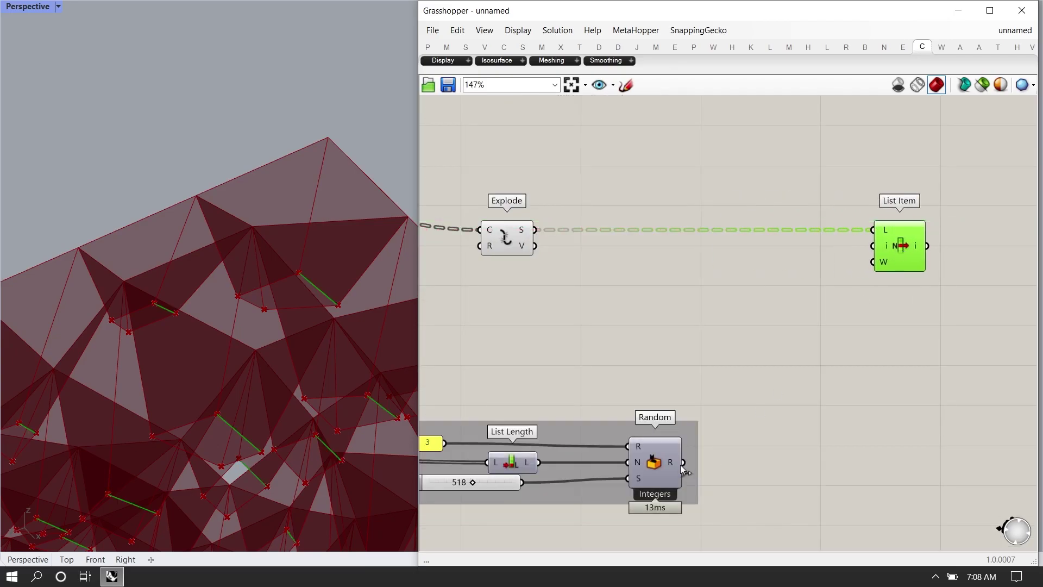
right_click(878, 246)
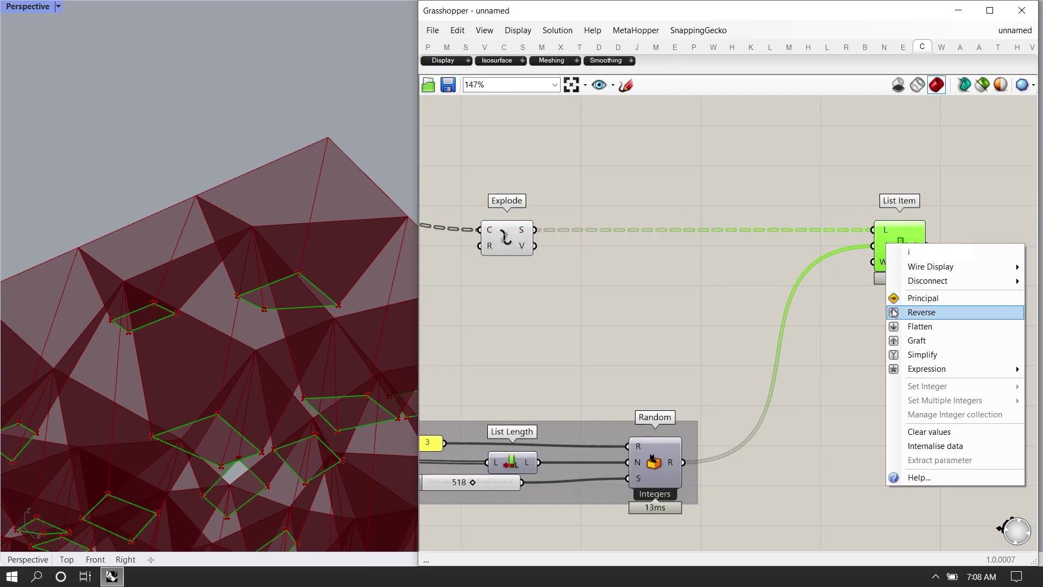
click(919, 340)
Adjust the edge-selection group's Seed slider to pick different edges of the openings
scroll(888, 253, down, 2)
scroll(650, 386, up, 4)
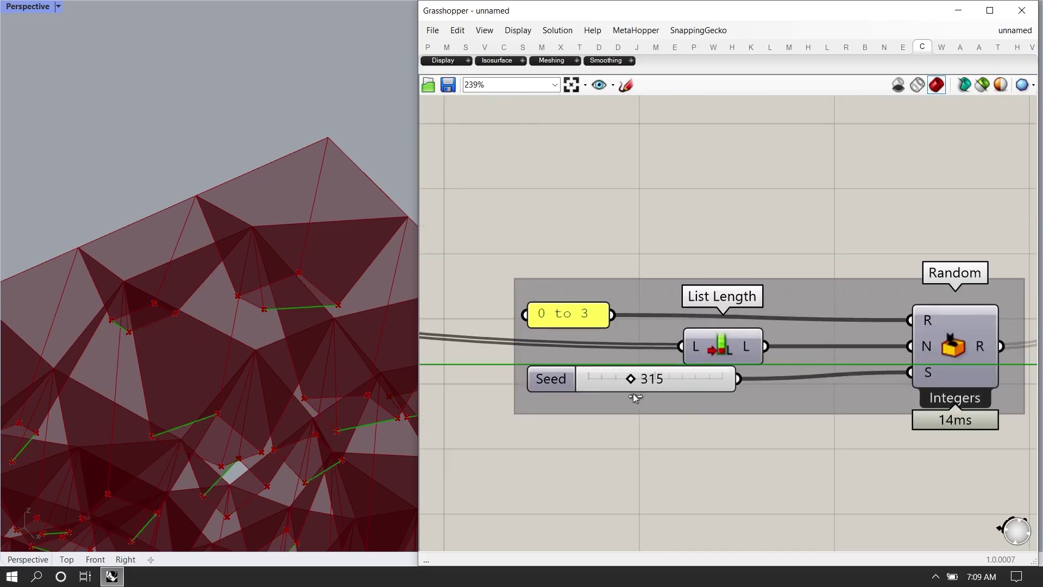
right_drag(72, 278, 188, 242)
drag(693, 381, 709, 381)
right_drag(260, 245, 242, 270)
Add a Horizontal Frame component and connect List Item's output to its curve input
scroll(505, 323, down, 6)
right_drag(812, 294, 734, 361)
scroll(672, 308, up, 4)
double_click(673, 309)
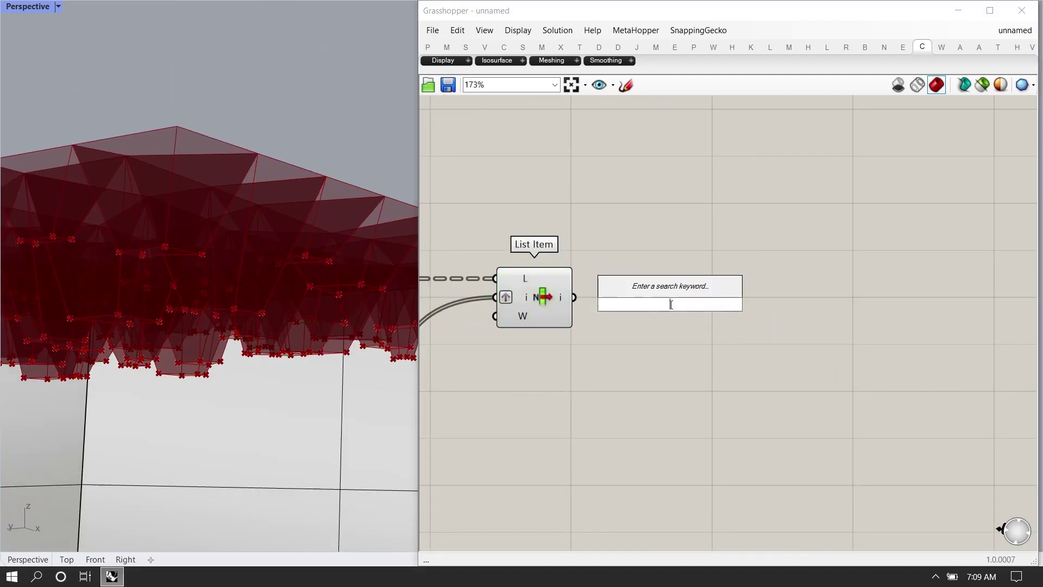
text(horizotal frame)
key(Return)
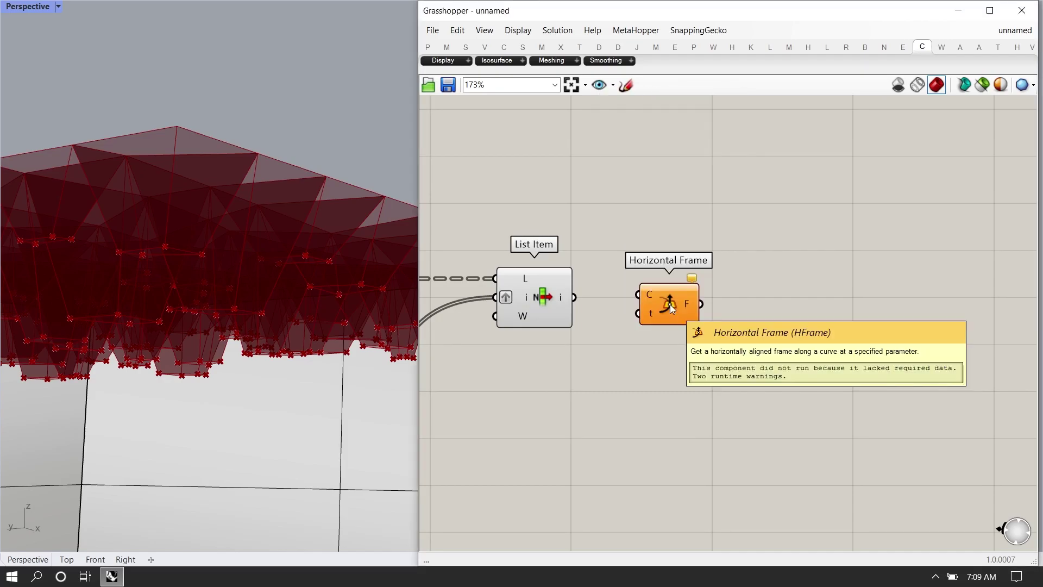
drag(661, 303, 781, 308)
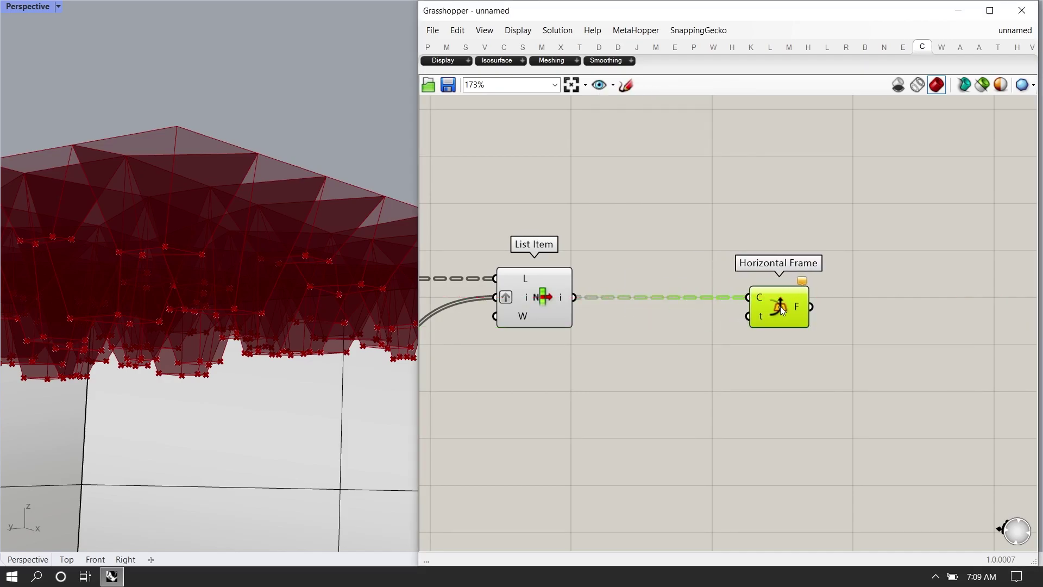
Feed a panel containing 0.5 into Horizontal Frame's parameter input and reparameterize its curve input
double_click(652, 382)
text(//0.5)
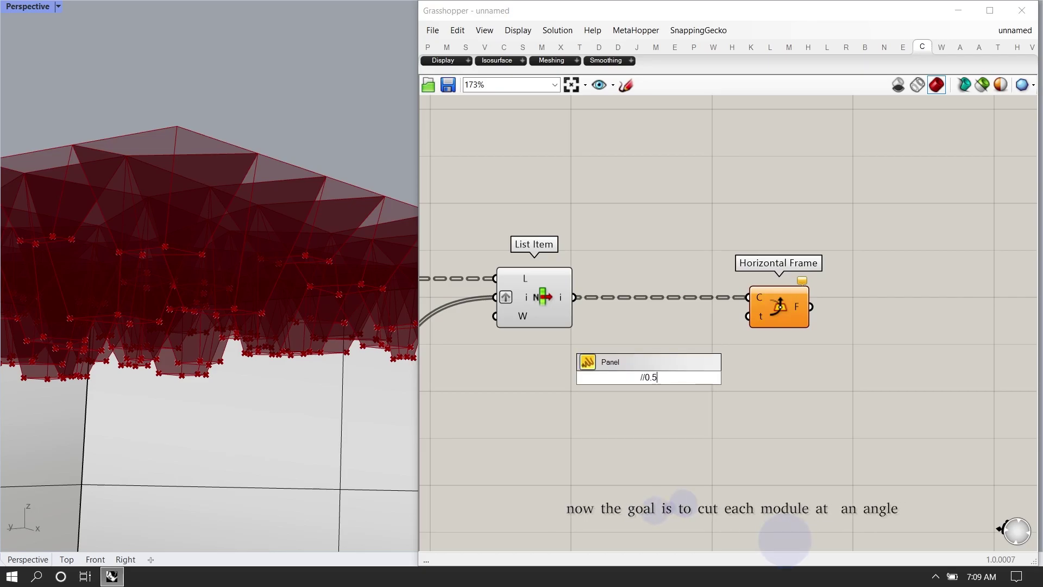
key(Return)
drag(674, 376, 749, 316)
right_click(759, 297)
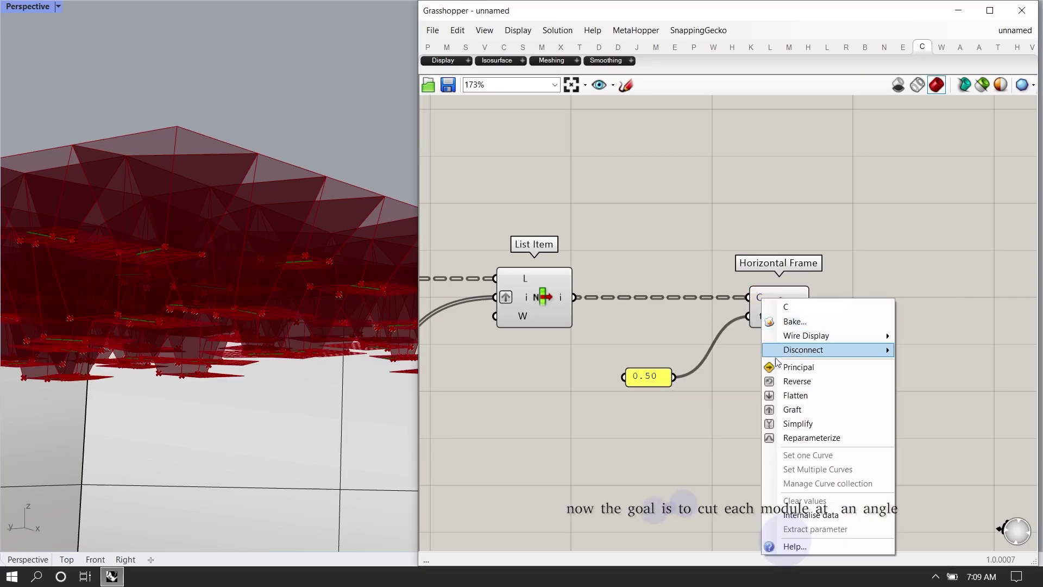
click(799, 438)
right_drag(244, 337, 241, 206)
right_drag(241, 191, 268, 170)
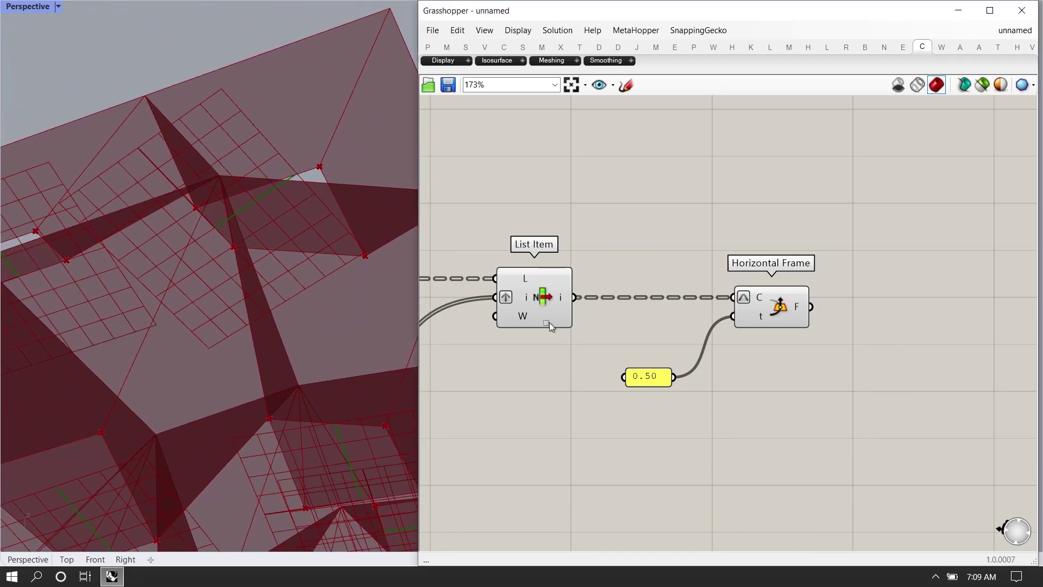
Add a Rotate Axis component and connect Horizontal Frame's output to its geometry input
click(535, 318)
right_drag(283, 209, 239, 290)
scroll(217, 214, down, 8)
scroll(653, 311, down, 4)
right_drag(652, 310, 667, 304)
right_drag(804, 343, 726, 311)
click(765, 341)
double_click(766, 346)
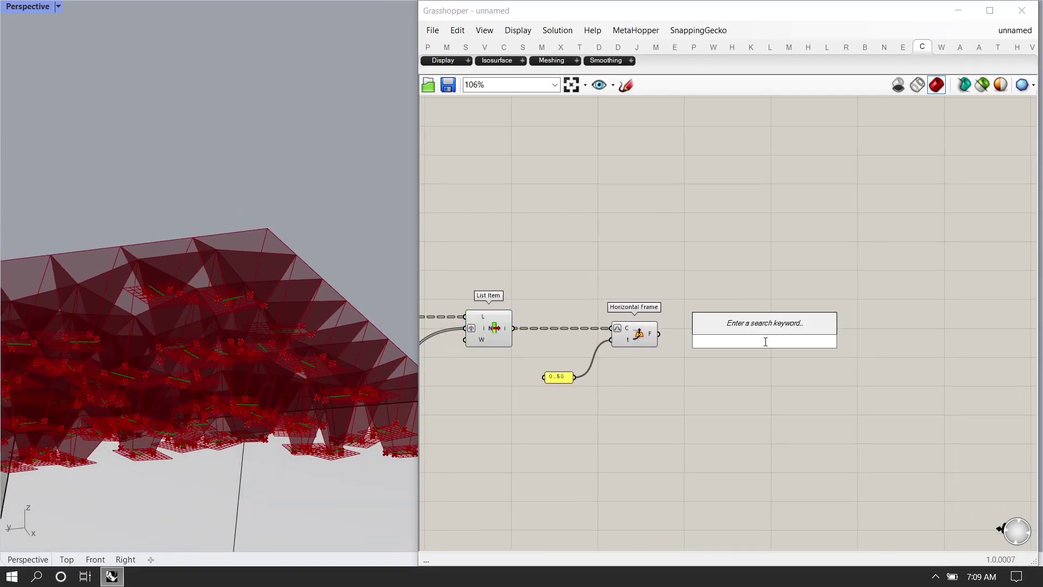
text(rotate axis)
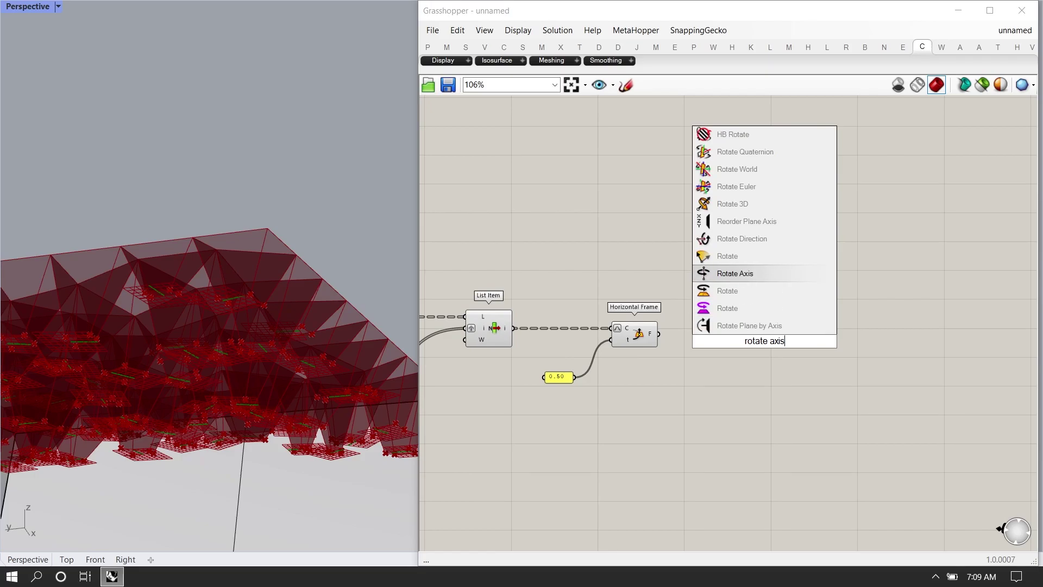
key(Up)
key(Return)
click(762, 348)
scroll(653, 315, up, 2)
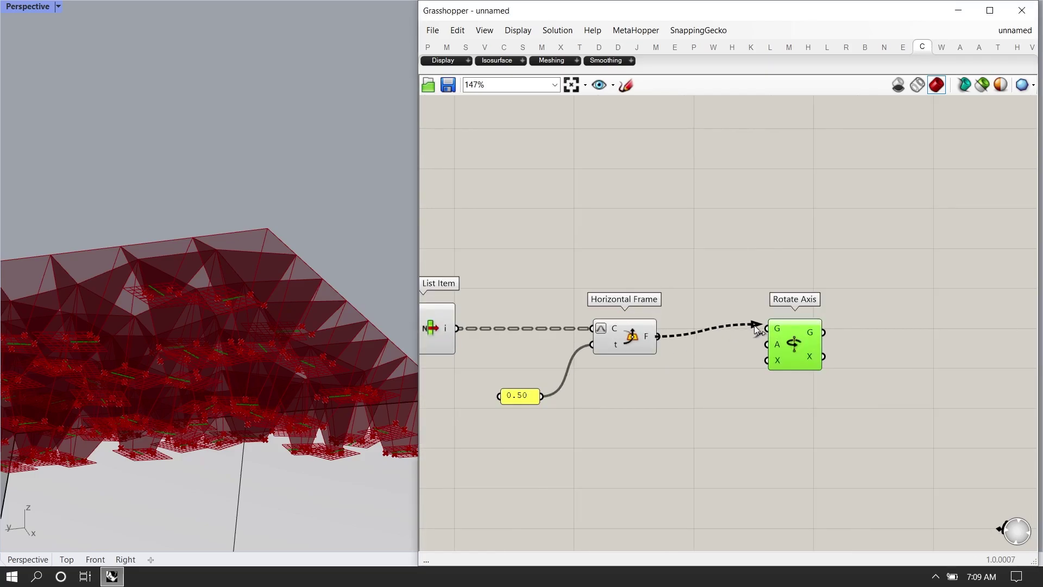
drag(752, 324, 767, 328)
Connect List Item's output to Rotate Axis's axis input and switch the angle input to degrees
right_drag(737, 353, 831, 296)
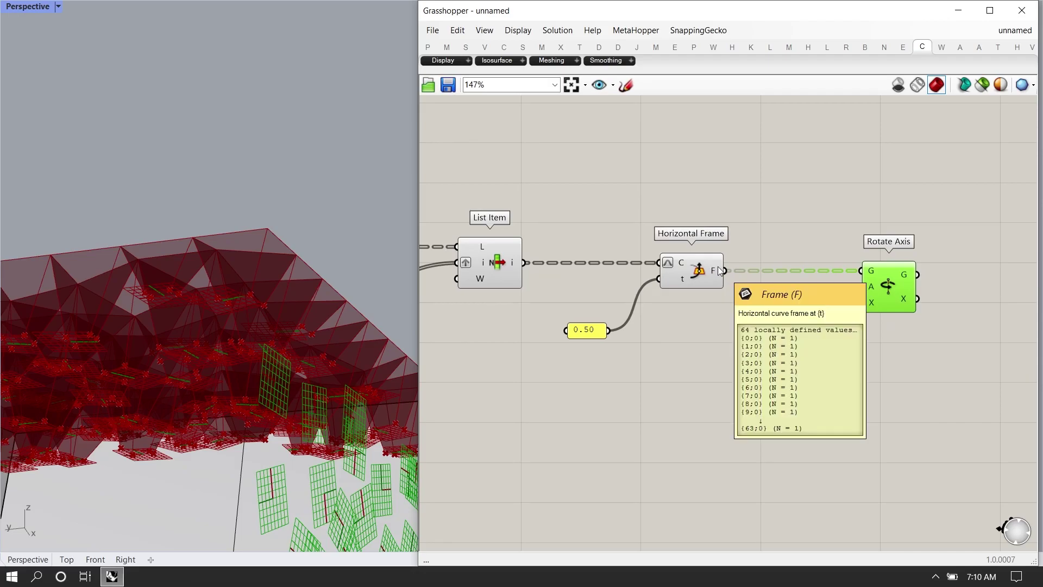
drag(868, 304, 868, 304)
right_click(885, 289)
click(907, 392)
Test the frame rotation with a temporary number slider on Rotate Axis's angle input, and remove the slider
double_click(658, 381)
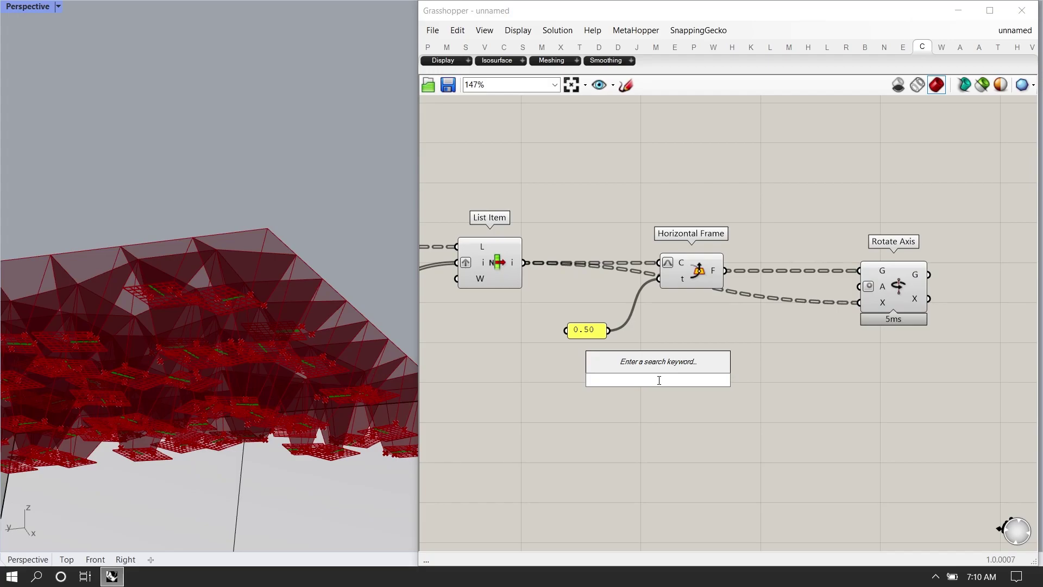
key(Return)
drag(731, 379, 758, 369)
click(895, 282)
scroll(651, 383, up, 2)
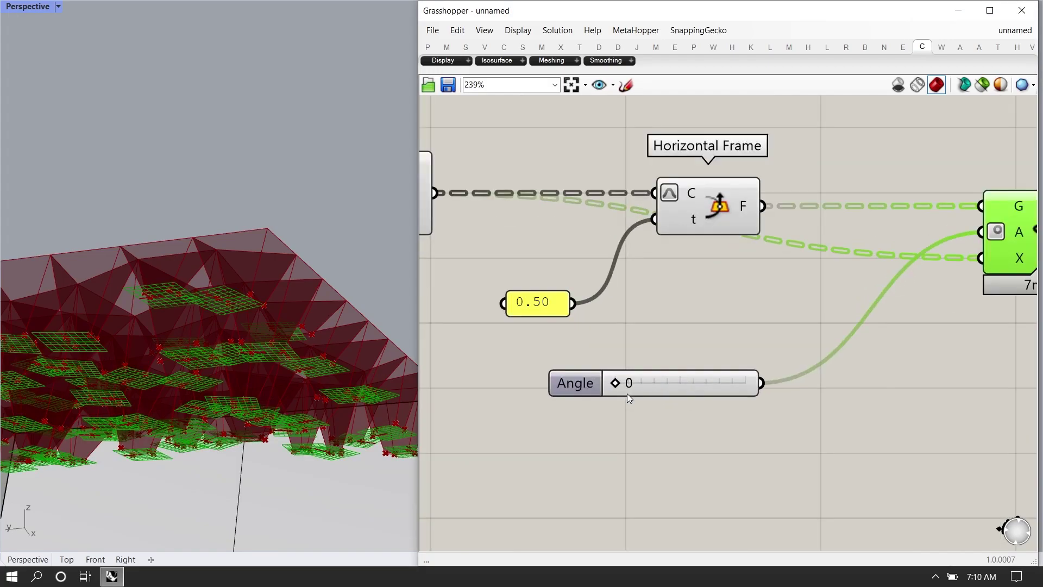
drag(614, 383, 642, 396)
scroll(710, 376, down, 7)
scroll(720, 429, up, 2)
drag(721, 427, 665, 359)
right_drag(666, 400, 764, 390)
key(Delete)
Duplicate the edge-selection Random group and place the copy below Horizontal Frame
right_drag(641, 468, 983, 371)
right_drag(638, 386, 550, 386)
drag(805, 387, 525, 263)
scroll(526, 265, down, 5)
scroll(617, 279, up, 4)
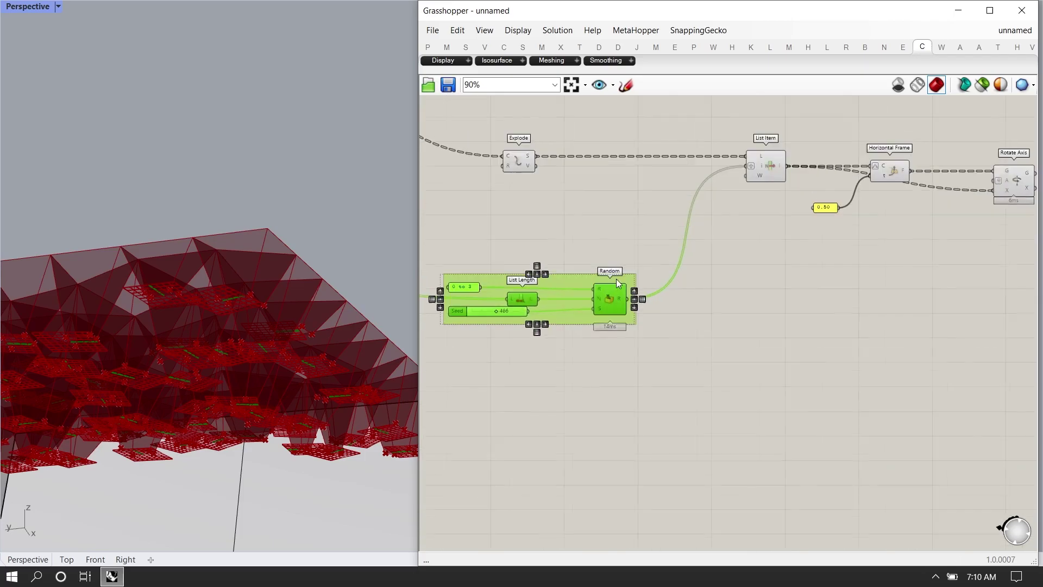
key(ctrl+c)
key(ctrl+v)
drag(613, 299, 923, 324)
right_drag(902, 314, 765, 357)
click(774, 255)
scroll(776, 208, up, 3)
right_drag(763, 215, 750, 156)
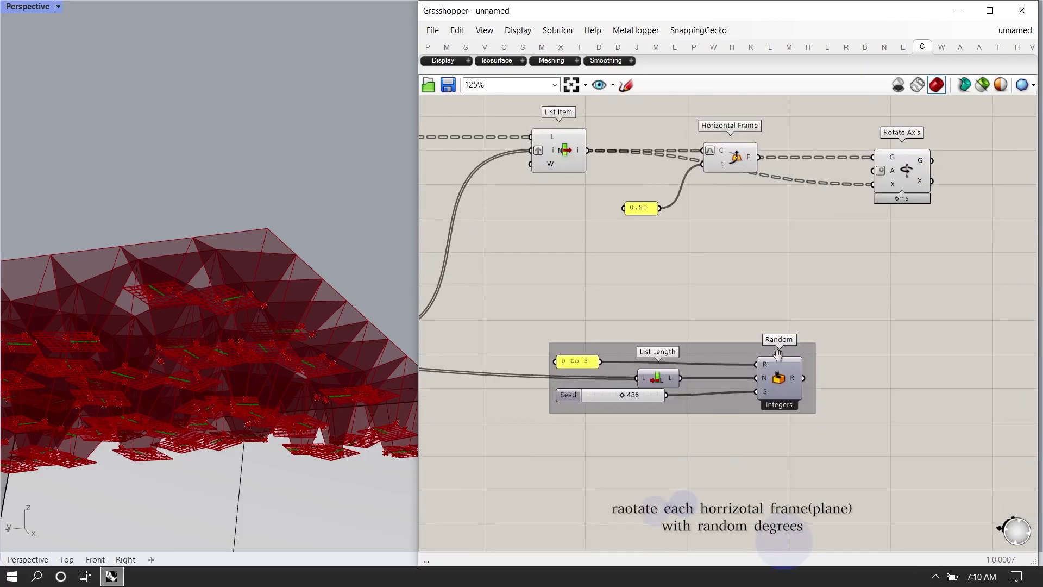
Add a two-decimal number slider ranging from 0 to 45.00 above the copied Random group
scroll(647, 356, up, 2)
right_drag(655, 390, 743, 387)
double_click(624, 341)
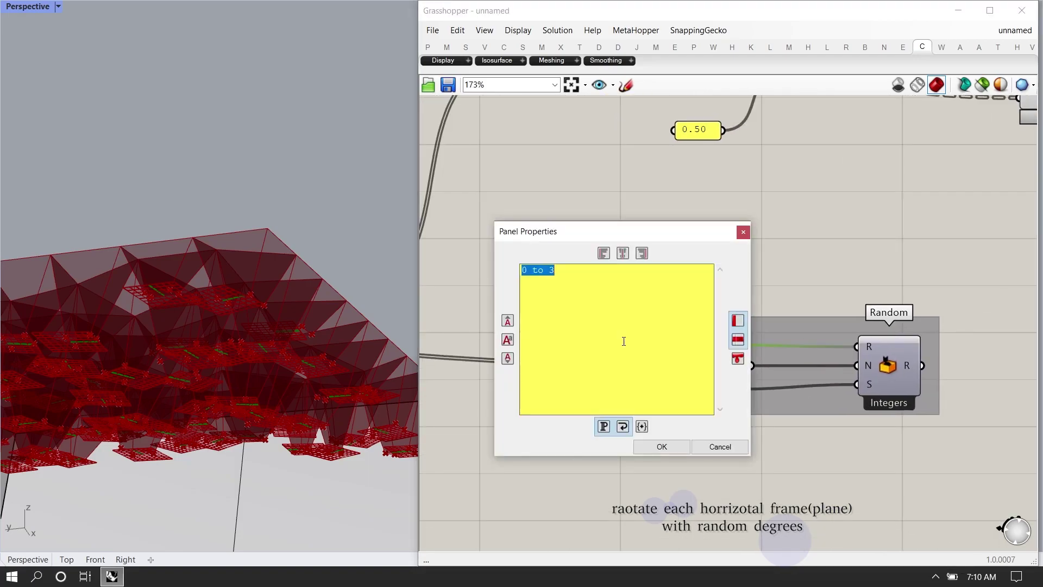
click(662, 447)
double_click(642, 254)
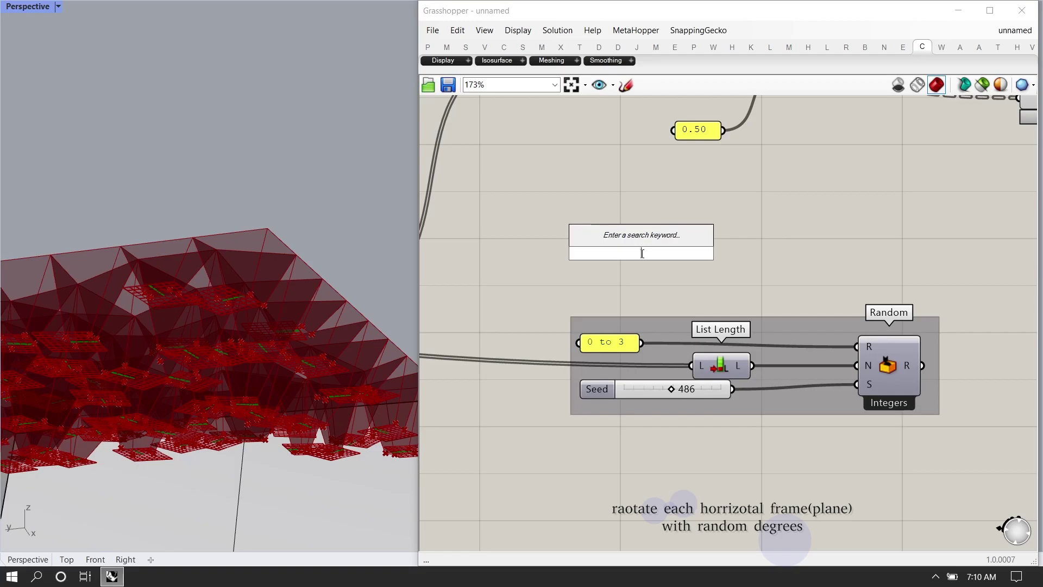
text(0..45)
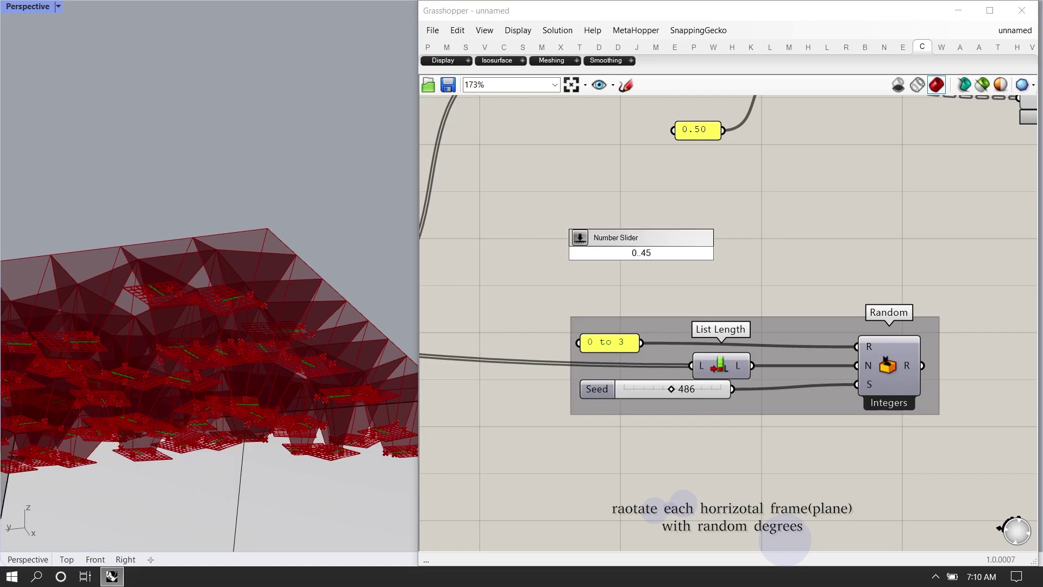
text(.00)
key(Return)
Add a Construct Domain component and feed its start and end inputs with the slider and a copy of it
double_click(809, 246)
text(cons)
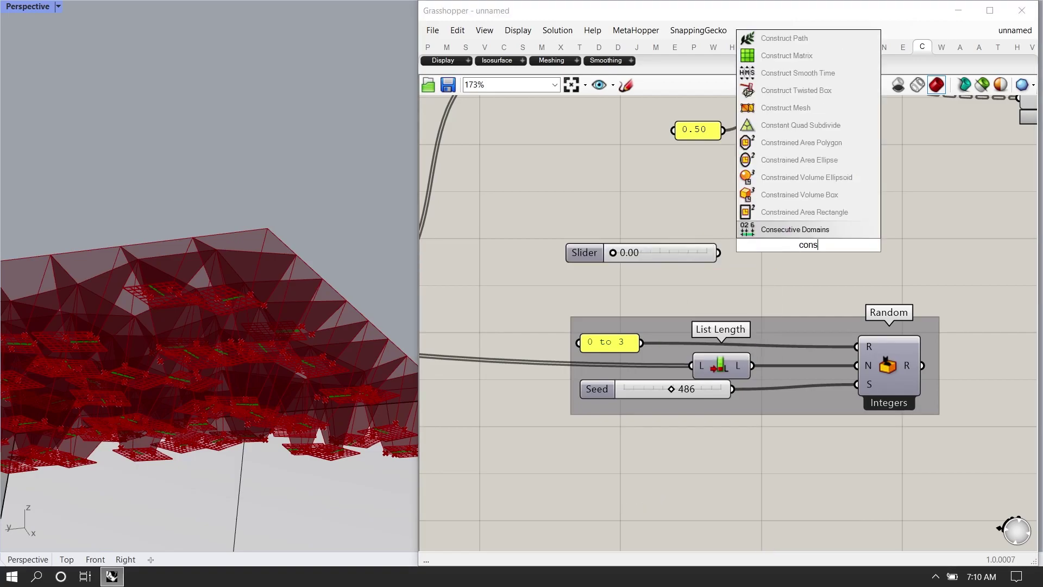
text(truct domain)
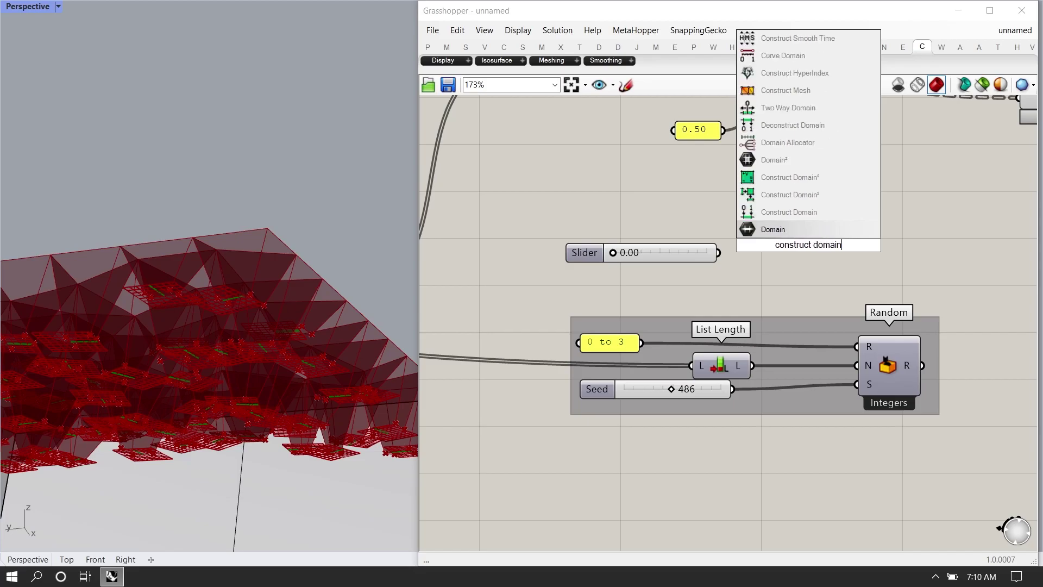
click(789, 211)
drag(718, 253, 771, 221)
mouse_move(698, 251)
mouse_down()
mouse_move(687, 233)
mouse_move(697, 253)
mouse_up()
key(ctrl+c)
key(ctrl+v)
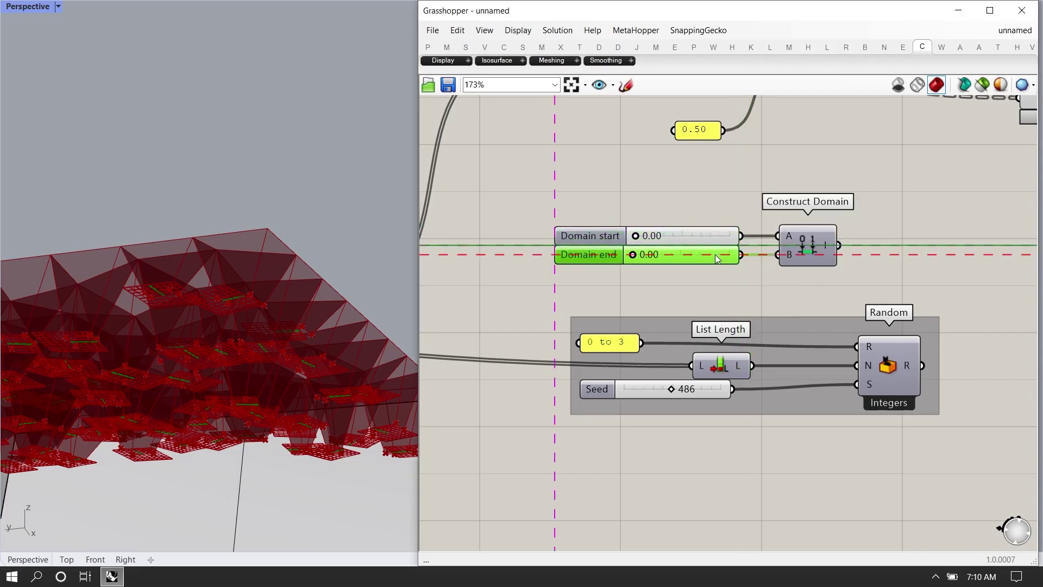
Replace the 0 to 3 panel on the copied Random with the constructed domain, and add the domain components to the group
drag(855, 330, 851, 348)
drag(804, 275, 618, 202)
drag(806, 249, 777, 264)
right_click(792, 341)
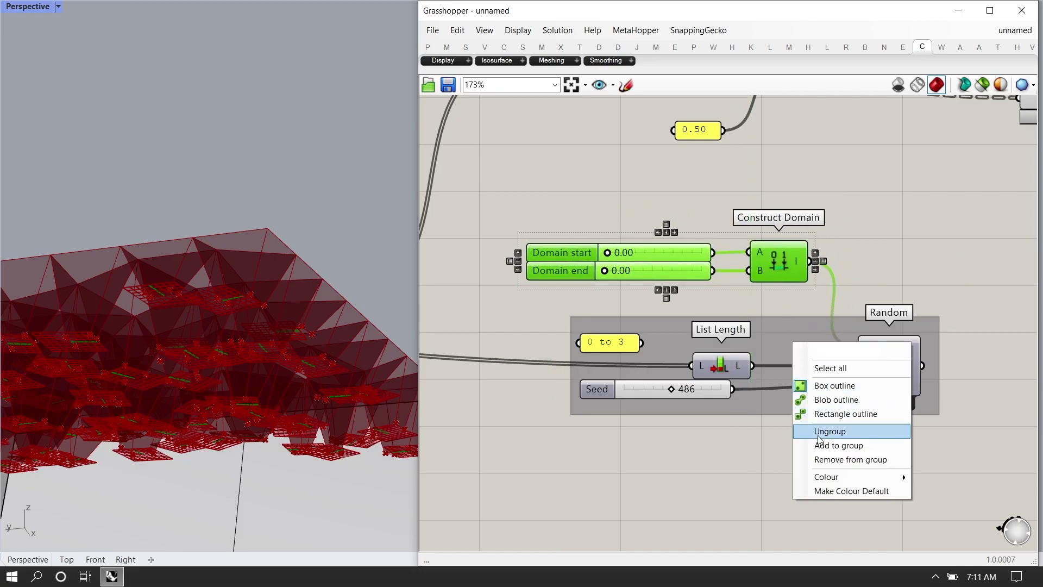
click(831, 446)
click(678, 467)
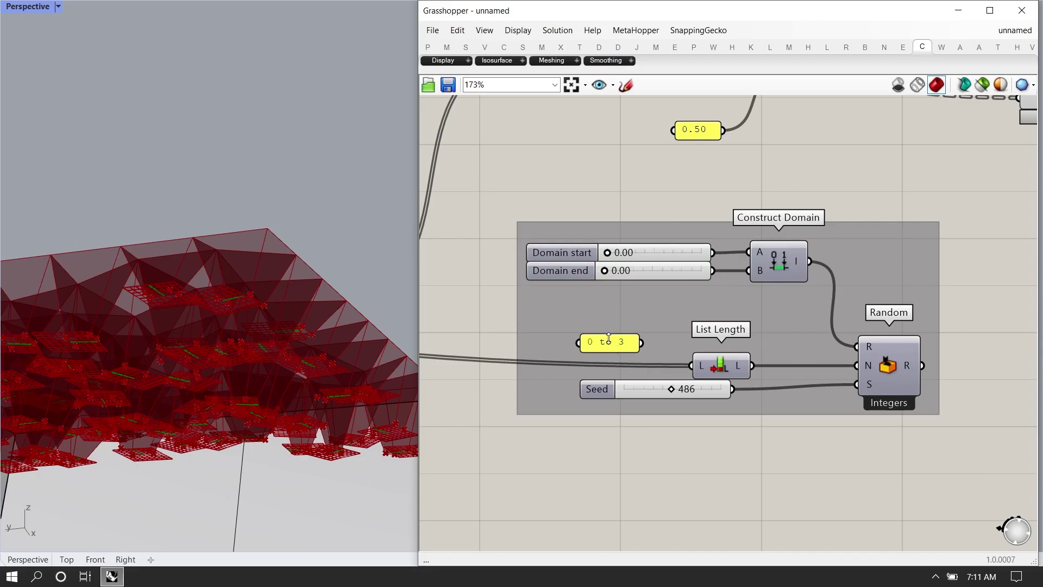
key(Delete)
Graft Rotate Axis's angle input and connect the copied Random's output to it
scroll(902, 255, down, 2)
right_drag(959, 217, 612, 311)
scroll(611, 311, up, 1)
drag(680, 202, 738, 201)
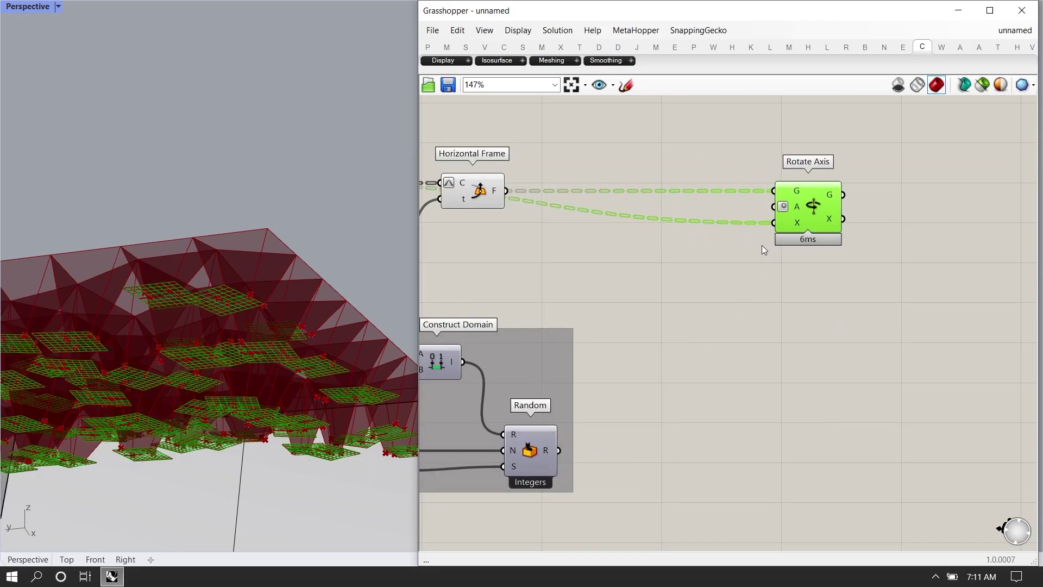
right_click(798, 207)
click(830, 287)
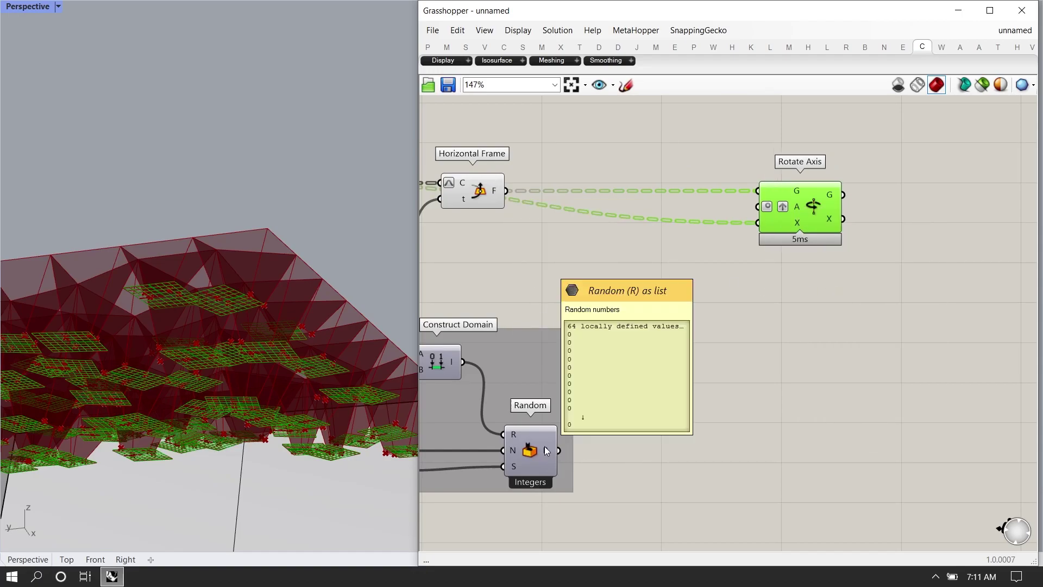
drag(559, 450, 859, 220)
Hide the preview of all components before Rotate Axis
scroll(860, 220, down, 3)
scroll(859, 220, down, 2)
drag(775, 479, 67, 133)
middle_click(782, 325)
scroll(780, 323, up, 1)
click(753, 298)
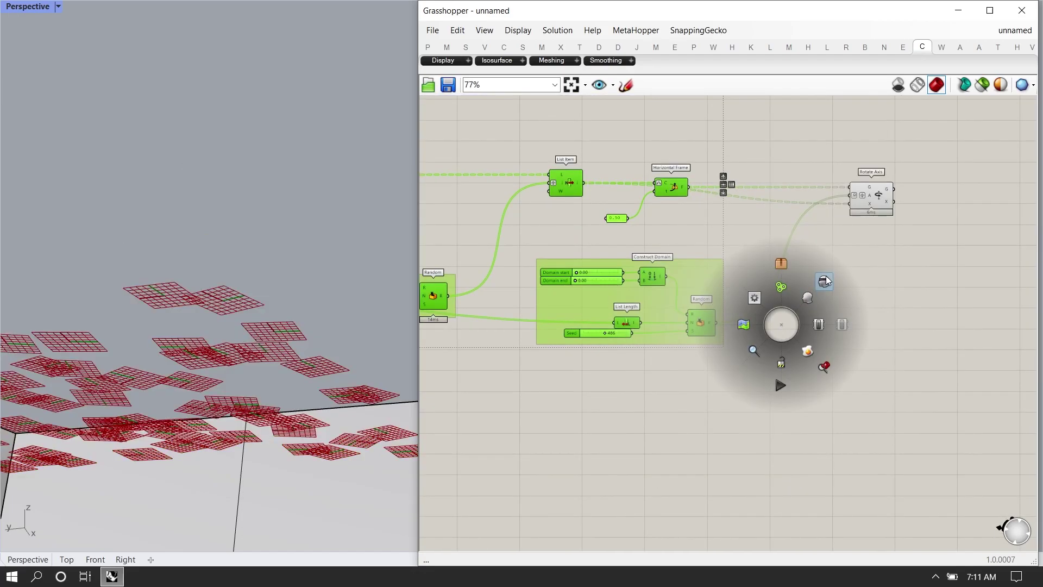
Set the rotation domain's start slider to 11.43 and its end slider to 40.07
scroll(604, 294, up, 3)
click(626, 403)
scroll(599, 323, up, 2)
drag(555, 336, 658, 337)
scroll(615, 333, up, 4)
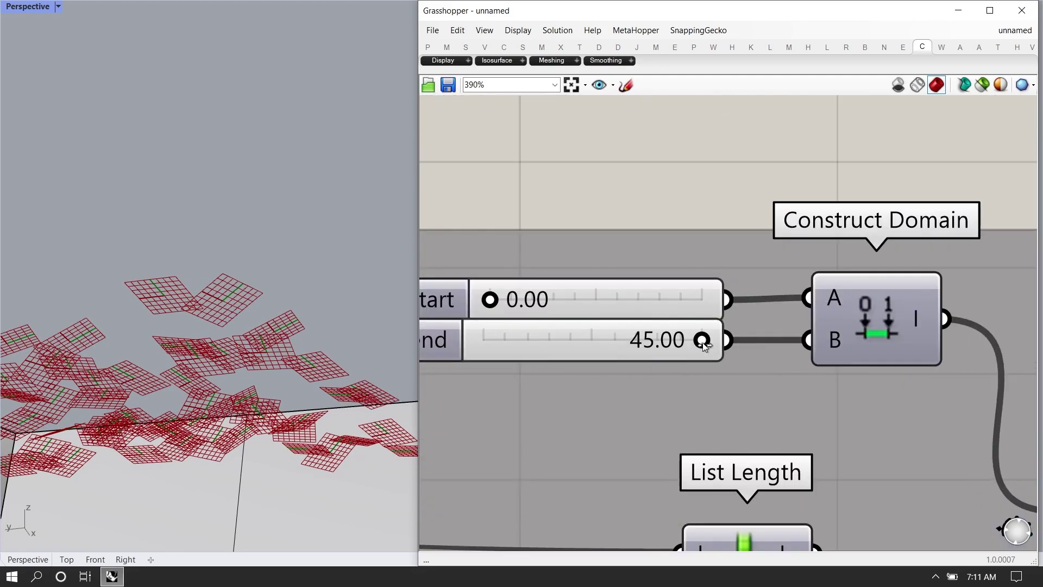
drag(489, 302, 543, 303)
drag(697, 346, 672, 346)
scroll(682, 416, down, 5)
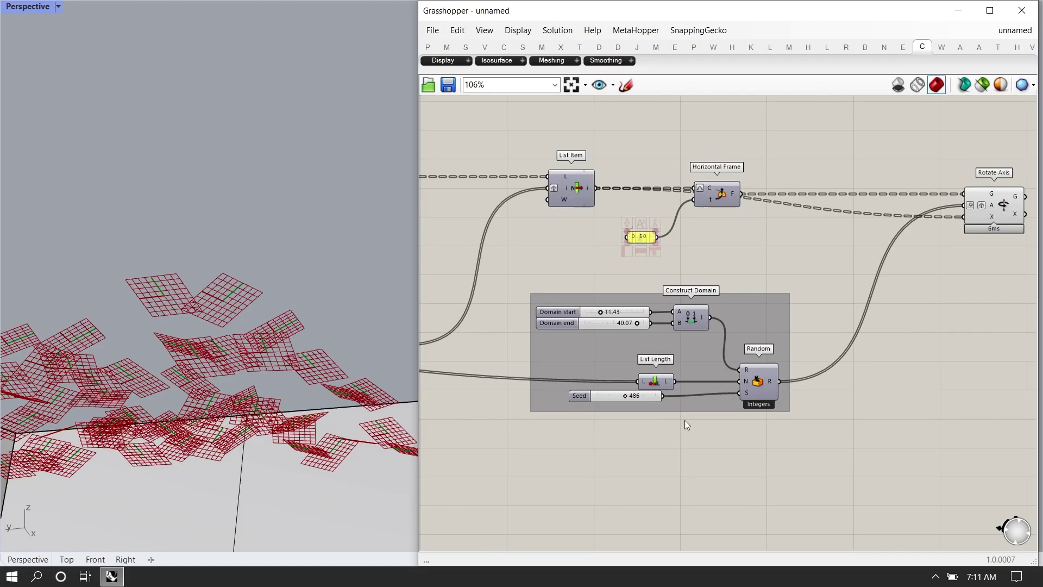
Set the rotation-angle group's Seed slider to 631
scroll(615, 396, up, 4)
drag(602, 393, 628, 402)
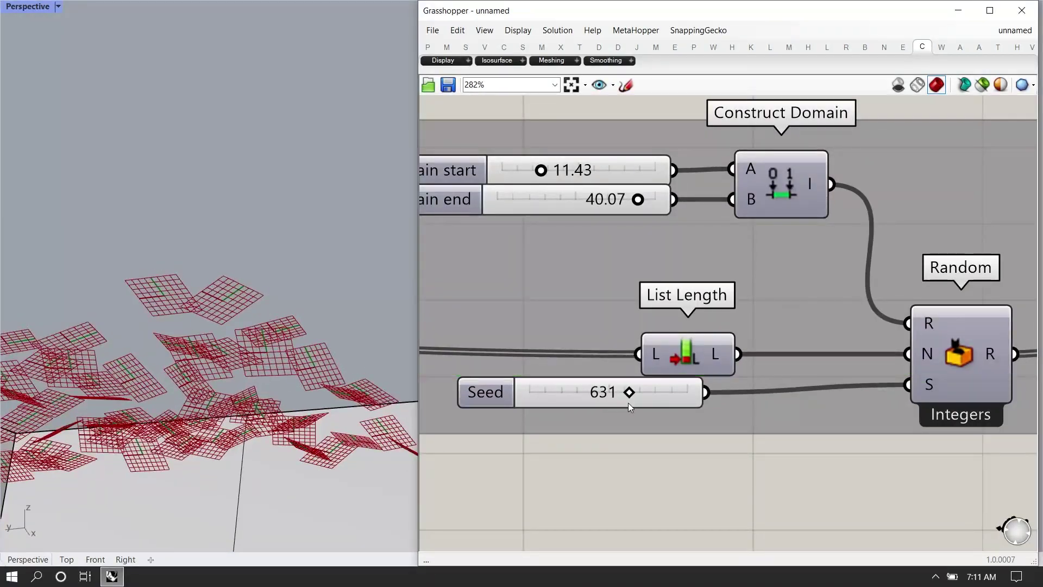
scroll(628, 403, down, 6)
scroll(775, 310, up, 5)
click(775, 311)
Add a Mesh Split Plane component above Rotate Axis
scroll(822, 340, down, 4)
scroll(740, 331, up, 3)
scroll(812, 340, down, 4)
scroll(762, 277, up, 3)
scroll(763, 277, down, 1)
double_click(764, 279)
text(mesh split plane)
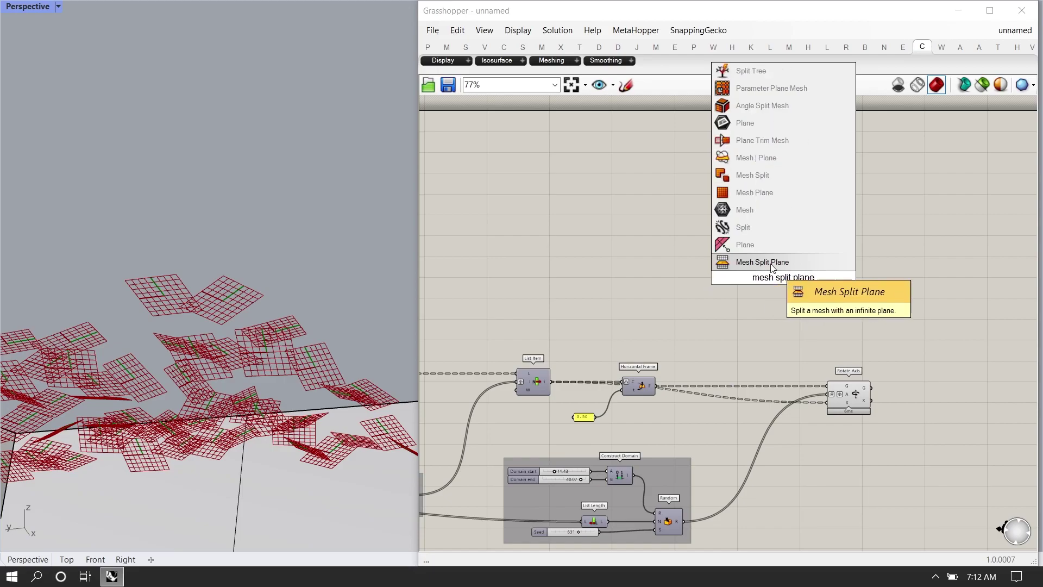
click(772, 263)
drag(782, 274, 844, 293)
Turn the preview of the Mesh Loft component back on
scroll(875, 343, down, 4)
scroll(643, 342, up, 4)
click(513, 239)
middle_click(514, 239)
click(542, 209)
right_drag(244, 365, 248, 340)
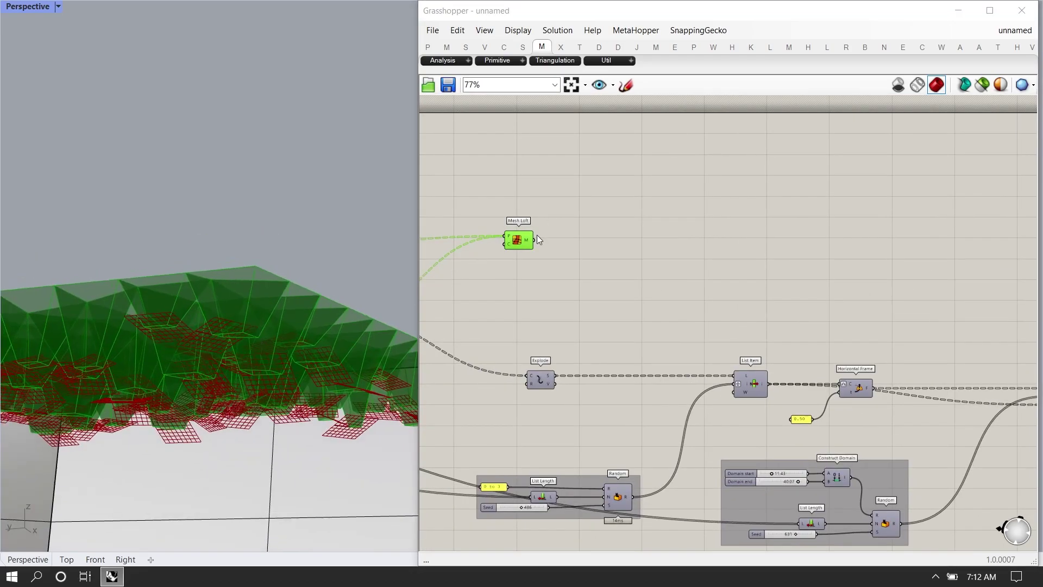
Connect Mesh Loft's output to Mesh Split Plane's mesh input
scroll(598, 282, down, 3)
drag(522, 308, 646, 266)
scroll(635, 272, up, 5)
drag(683, 327, 820, 316)
Connect Rotate Axis's rotated geometry output to Mesh Split Plane's plane input
right_drag(738, 398, 699, 367)
scroll(672, 414, up, 2)
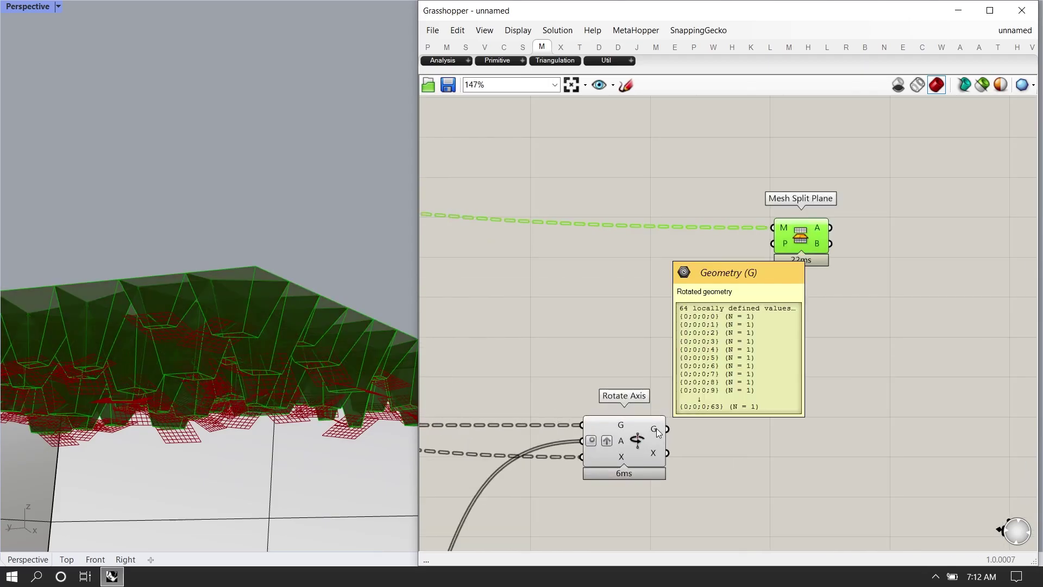
scroll(657, 432, down, 3)
scroll(533, 276, up, 4)
mouse_move(518, 266)
scroll(697, 318, down, 3)
scroll(520, 295, up, 3)
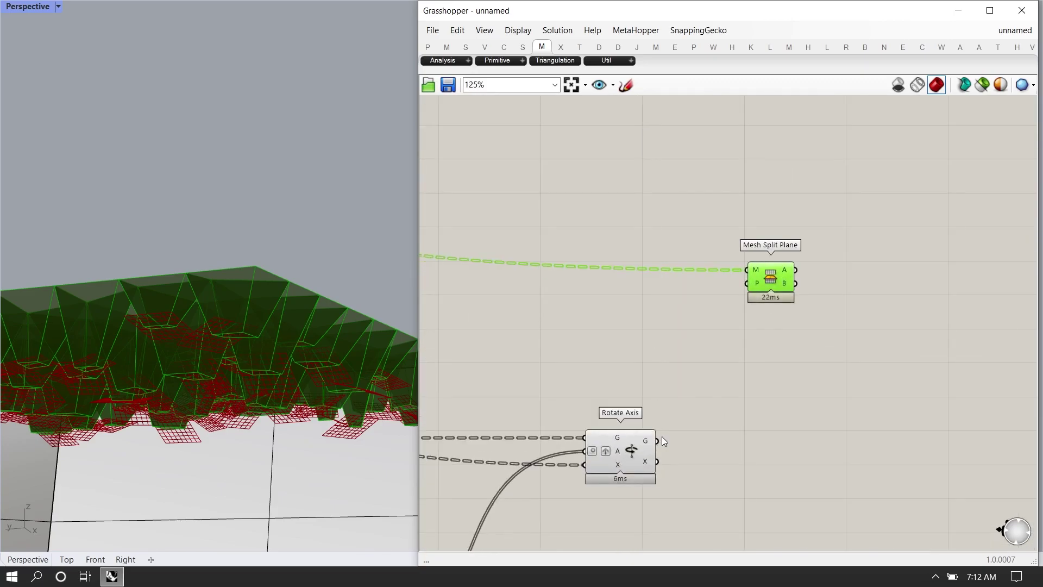
drag(740, 286, 865, 266)
Hide the preview of the components feeding Mesh Split Plane so that only the split meshes are displayed
scroll(864, 267, down, 7)
drag(812, 467, 121, 103)
middle_click(547, 253)
click(588, 210)
click(543, 214)
right_drag(282, 307, 239, 337)
Add a Mesh parameter and connect Mesh Split Plane's A output to it
scroll(983, 281, up, 4)
double_click(826, 309)
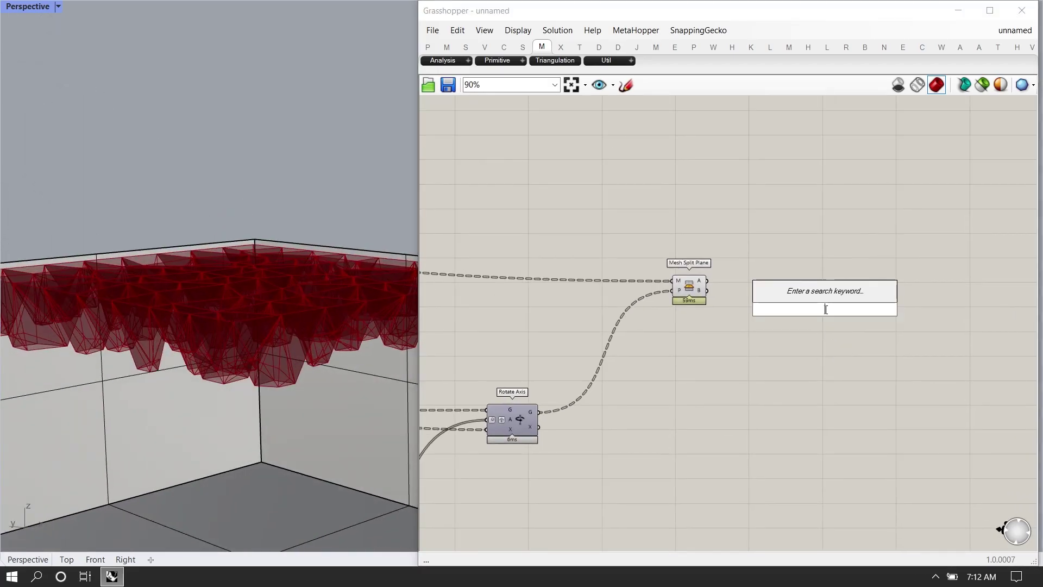
text(me)
click(788, 294)
drag(708, 280, 819, 271)
Hide the preview of Mesh Split Plane and inspect the cut modules kept in the Mesh parameter
drag(749, 446, 525, 203)
middle_click(652, 231)
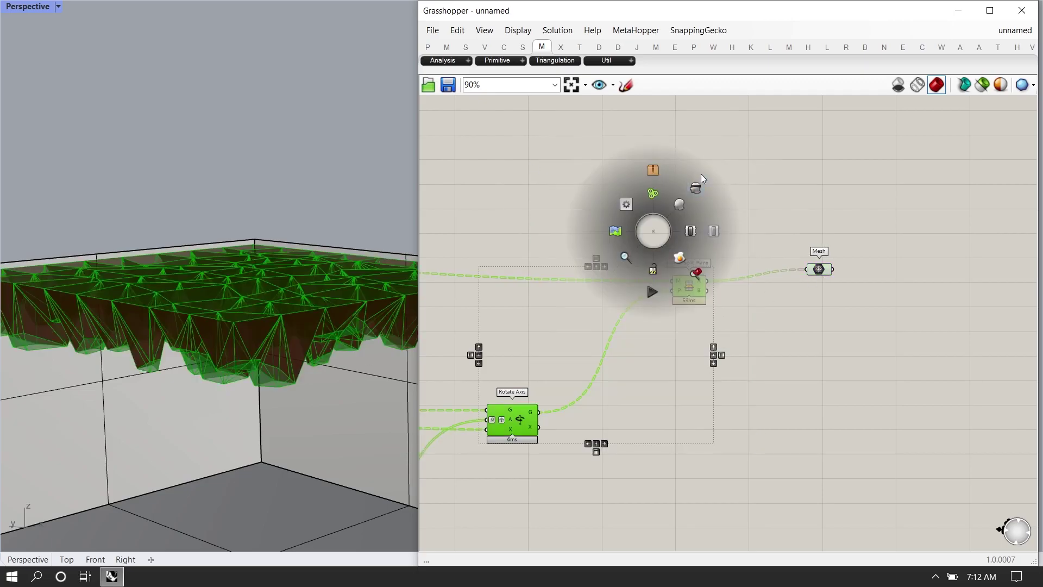
click(697, 186)
right_drag(225, 354, 272, 406)
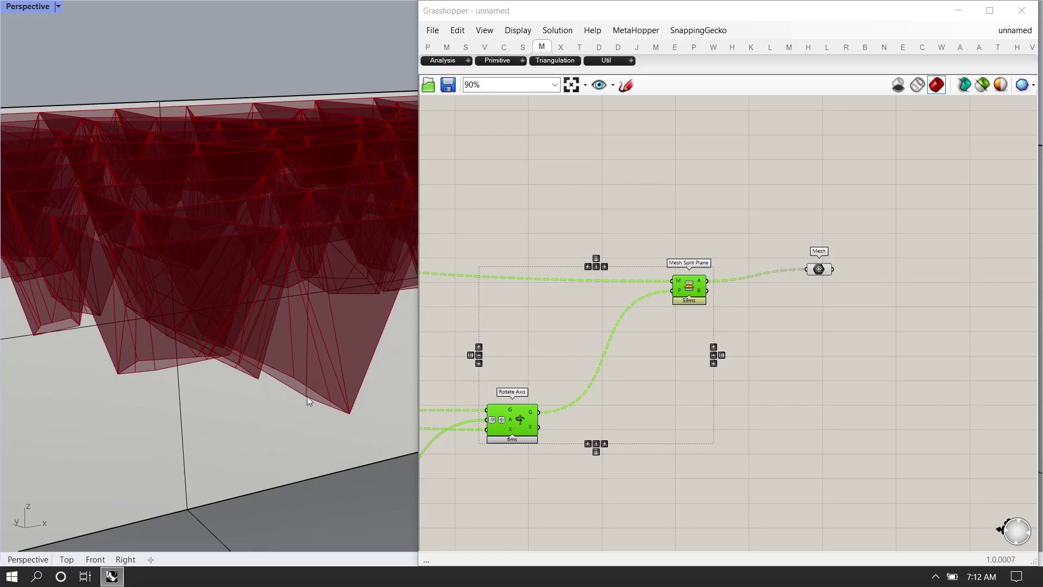
Adjust the sliders of the random controls to vary the cut modules and examine the resulting ceiling
right_drag(559, 404, 861, 316)
scroll(869, 315, down, 5)
click(719, 432)
scroll(719, 432, up, 4)
scroll(750, 379, up, 6)
drag(752, 389, 649, 384)
click(737, 445)
scroll(739, 380, up, 6)
right_drag(322, 369, 338, 326)
scroll(703, 341, down, 11)
right_drag(856, 283, 774, 291)
scroll(595, 319, up, 4)
scroll(594, 322, up, 3)
drag(691, 309, 683, 312)
scroll(617, 349, down, 7)
right_drag(1000, 188, 728, 328)
scroll(844, 312, up, 3)
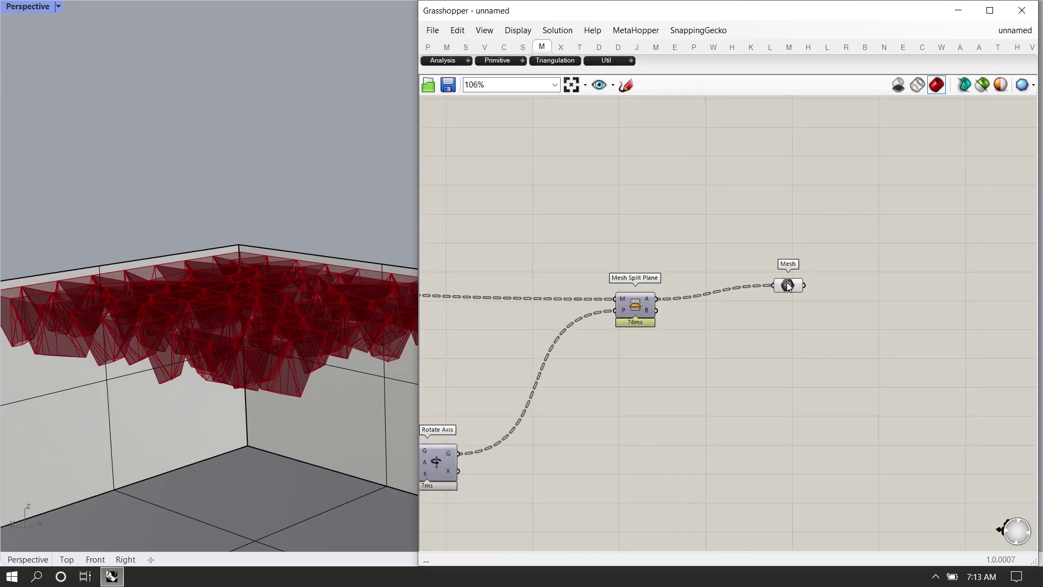
Move Mesh Split Plane and the Mesh parameter farther away from Rotate Axis on the canvas
drag(788, 285, 850, 303)
drag(639, 311, 651, 306)
drag(900, 330, 719, 253)
scroll(673, 288, down, 2)
right_drag(472, 429, 560, 370)
scroll(560, 370, up, 1)
click(594, 350)
click(700, 350)
scroll(706, 352, up, 2)
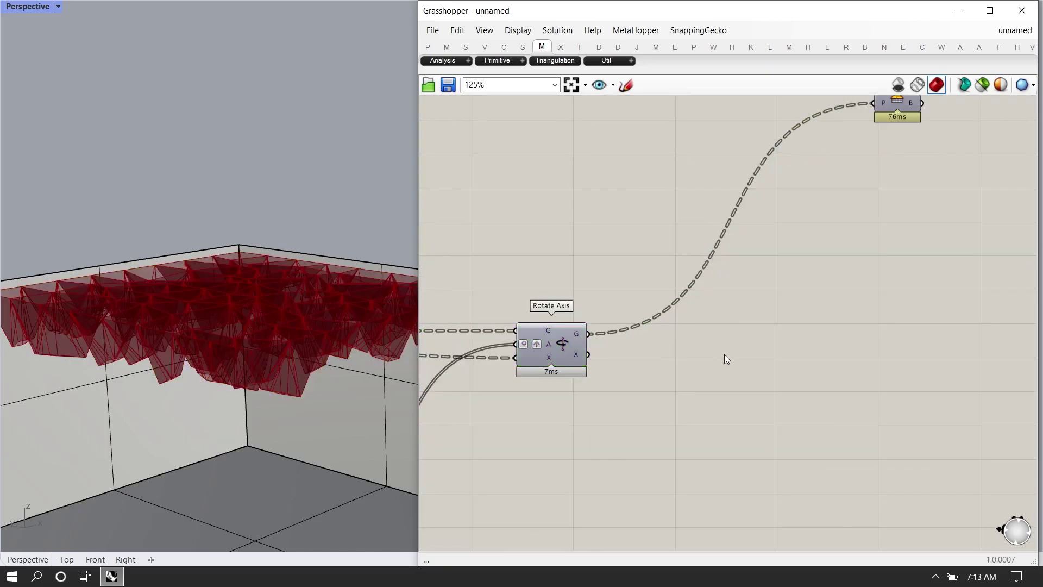
Add a Move component, connect Rotate Axis's G output to its G input, and place it clear of Rotate Axis
double_click(724, 355)
text(move)
key(Return)
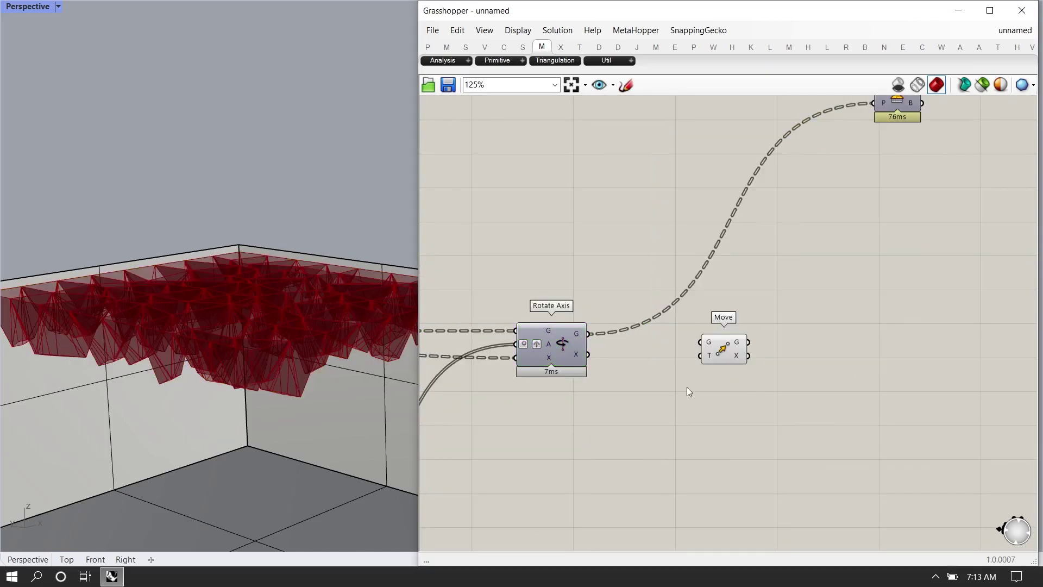
drag(698, 341, 699, 342)
drag(726, 348, 827, 337)
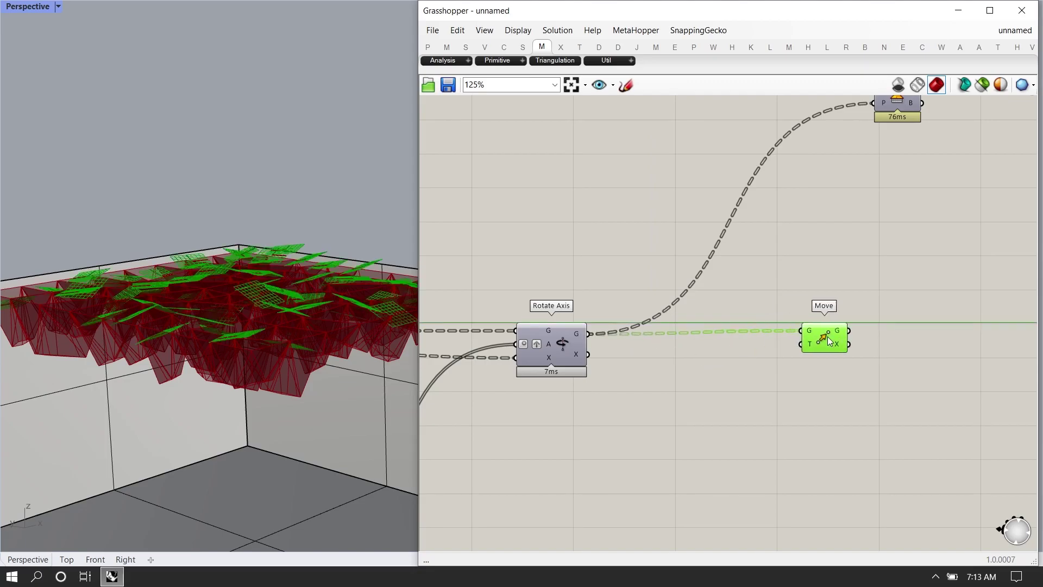
Add a Unit Z vector and connect its V output to Move's T input
double_click(708, 387)
text(unit z)
key(Return)
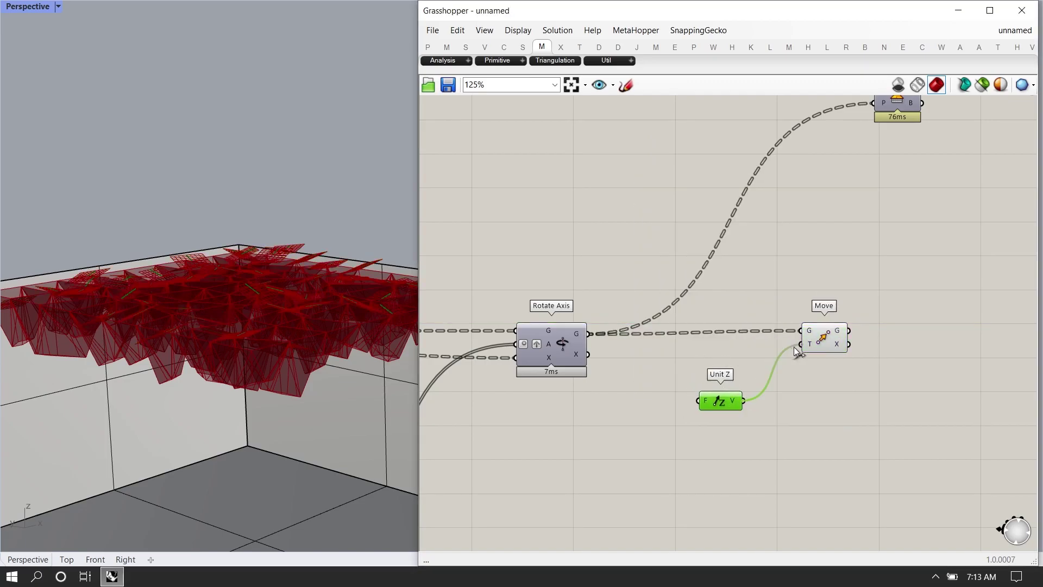
drag(792, 347, 800, 344)
Add a number slider for Unit Z's F input and set the move factor to 0.13
double_click(637, 428)
text(0.12)
key(Return)
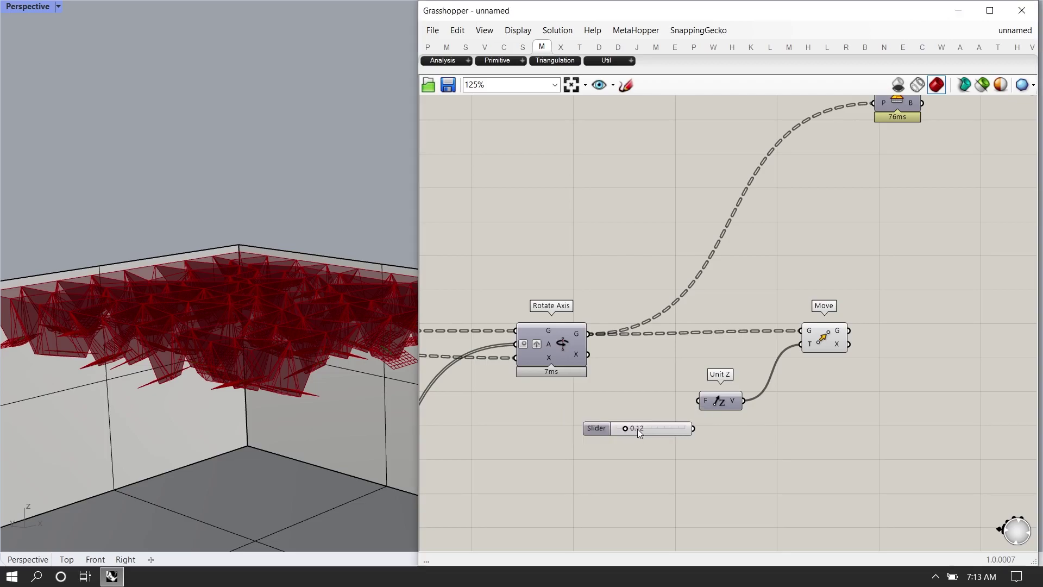
scroll(680, 399, up, 3)
drag(673, 453, 729, 405)
scroll(681, 411, up, 3)
scroll(592, 426, up, 1)
scroll(624, 402, up, 5)
mouse_move(624, 394)
mouse_down()
mouse_move(603, 395)
mouse_move(641, 398)
mouse_up()
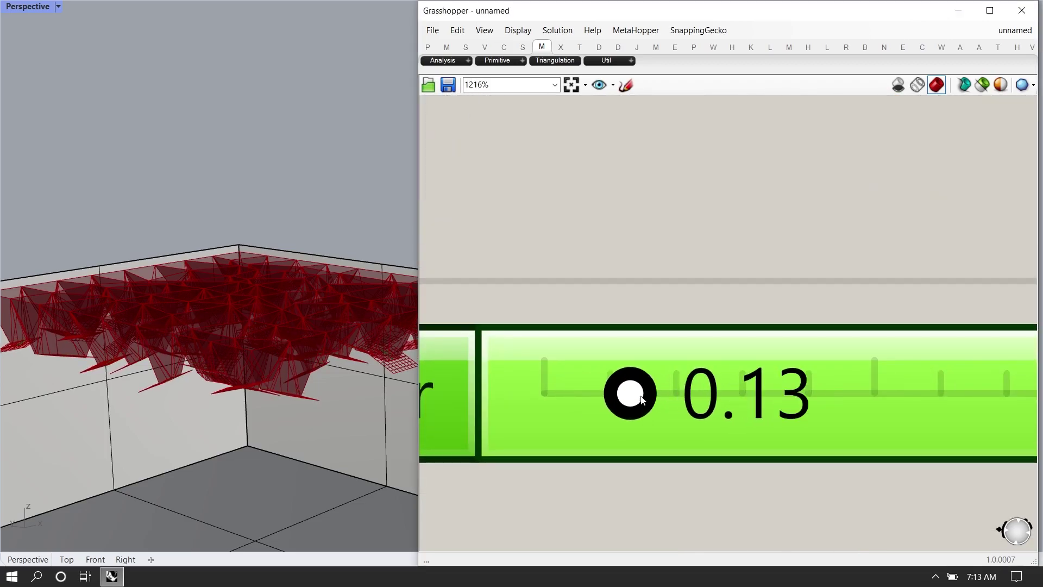
scroll(640, 399, down, 10)
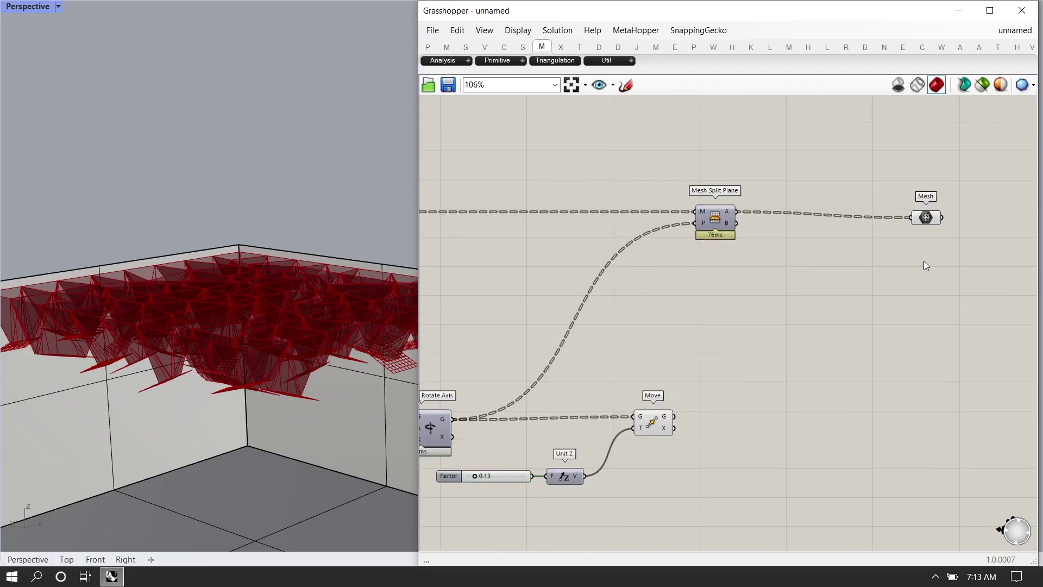
Shift Mesh Split Plane along the canvas and feed Move's G output into its P input in place of Rotate Axis
drag(929, 266, 683, 179)
drag(714, 219, 806, 218)
click(790, 307)
drag(701, 272, 786, 223)
scroll(761, 295, down, 2)
Hide the preview of the Rotate Axis, Unit Z and Move components and look at the trimmed ceiling modules
drag(720, 489, 421, 343)
middle_click(541, 358)
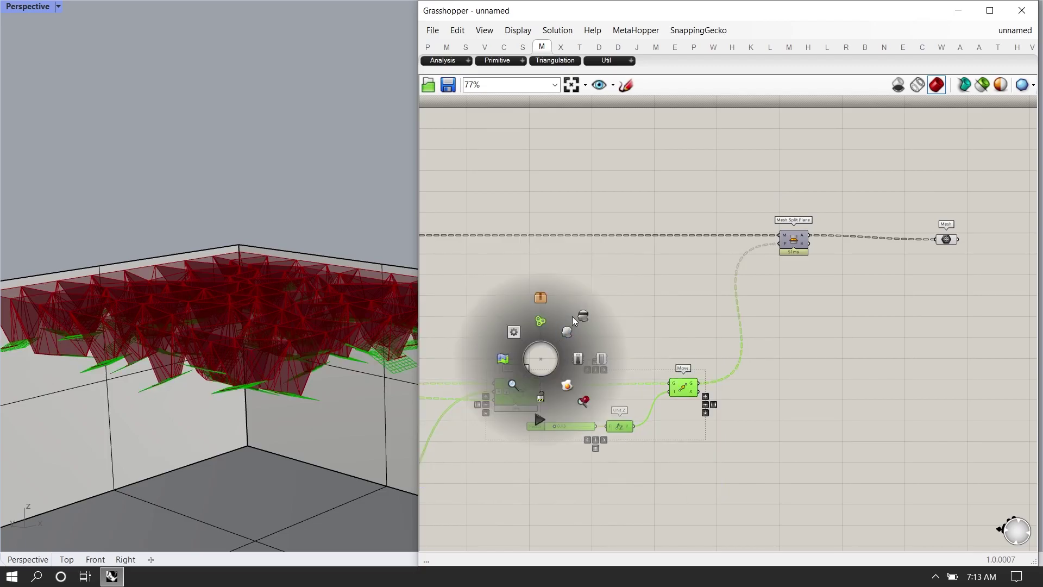
click(582, 317)
right_drag(272, 387, 288, 363)
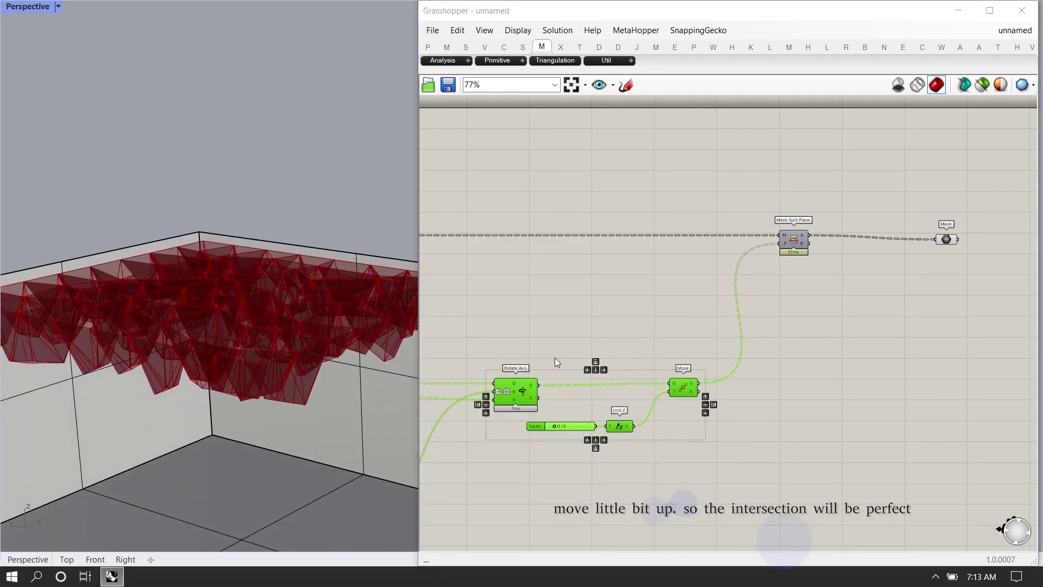
click(586, 375)
Add a Mesh | Plane intersection component and connect Mesh Loft's M output to its M input
right_drag(587, 375, 702, 369)
double_click(747, 320)
text(mesh | plane)
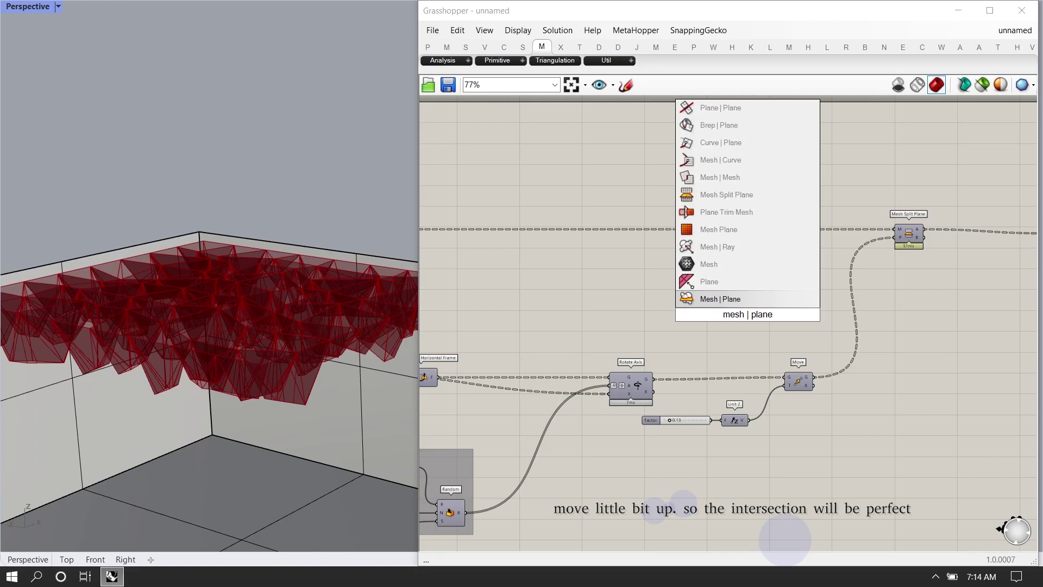
click(728, 300)
scroll(799, 315, down, 4)
scroll(540, 282, up, 6)
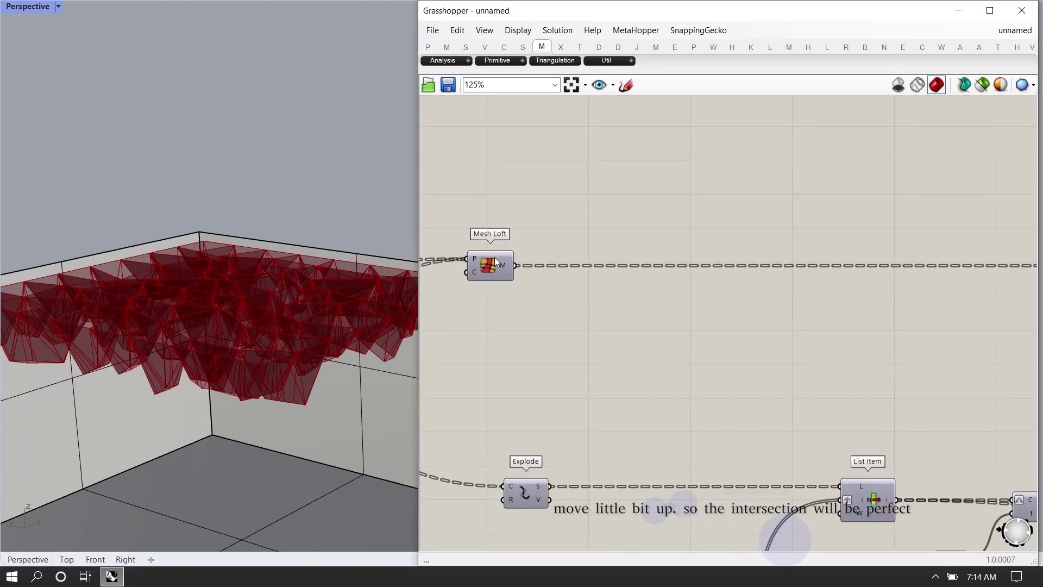
scroll(540, 303, down, 5)
drag(541, 303, 598, 332)
scroll(967, 317, up, 5)
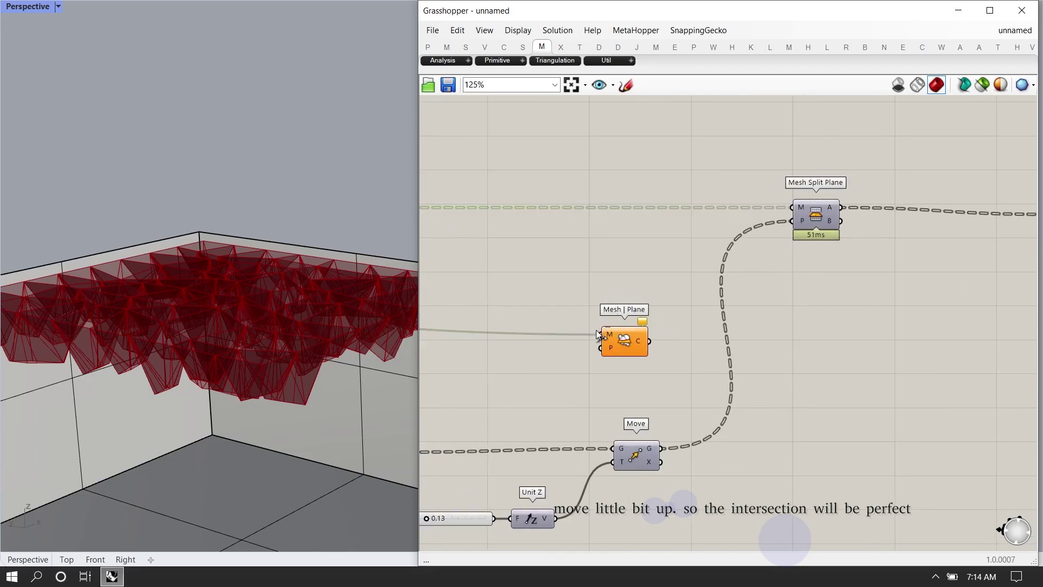
Connect Move's G output to Mesh | Plane's P input and examine the section curves on the modules
right_drag(597, 329, 542, 288)
scroll(621, 350, up, 2)
drag(602, 429, 890, 301)
right_drag(164, 341, 200, 326)
scroll(193, 303, down, 3)
scroll(247, 265, up, 5)
scroll(126, 205, up, 4)
right_drag(202, 181, 115, 326)
scroll(596, 355, down, 3)
right_drag(886, 328, 641, 313)
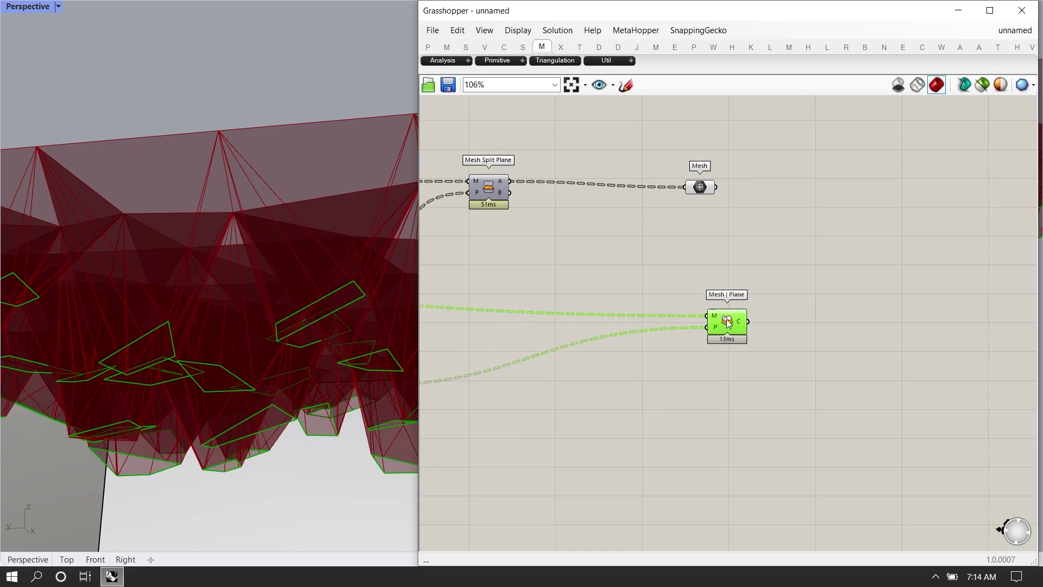
Add a Scale component with Mesh | Plane's C output as its geometry and leave space between the two
right_drag(871, 316, 764, 317)
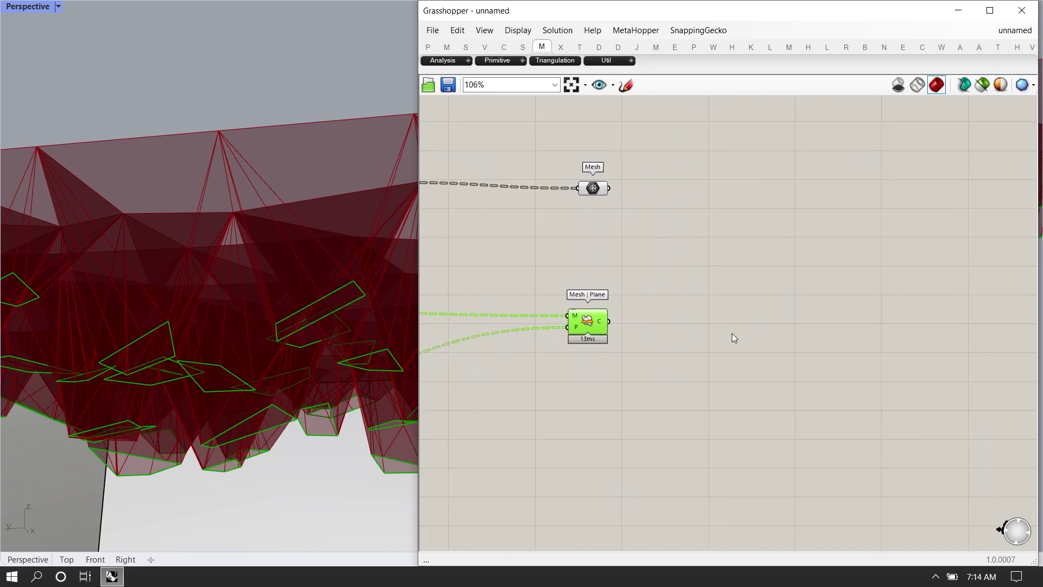
scroll(731, 334, up, 2)
double_click(713, 325)
text(scale)
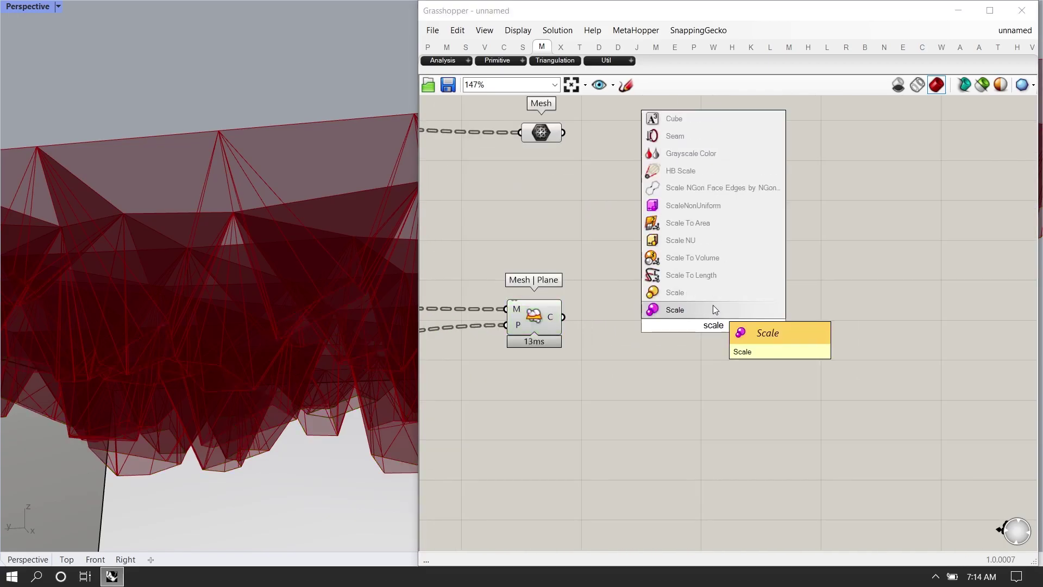
key(Return)
drag(827, 330, 901, 330)
Add an Area component for the Mesh | Plane curves and use its centroids as Scale's C input
double_click(766, 371)
text(area)
key(Return)
drag(780, 376, 731, 345)
Add a 0.90 number slider and connect it to Scale's F input
double_click(725, 438)
double_click(713, 433)
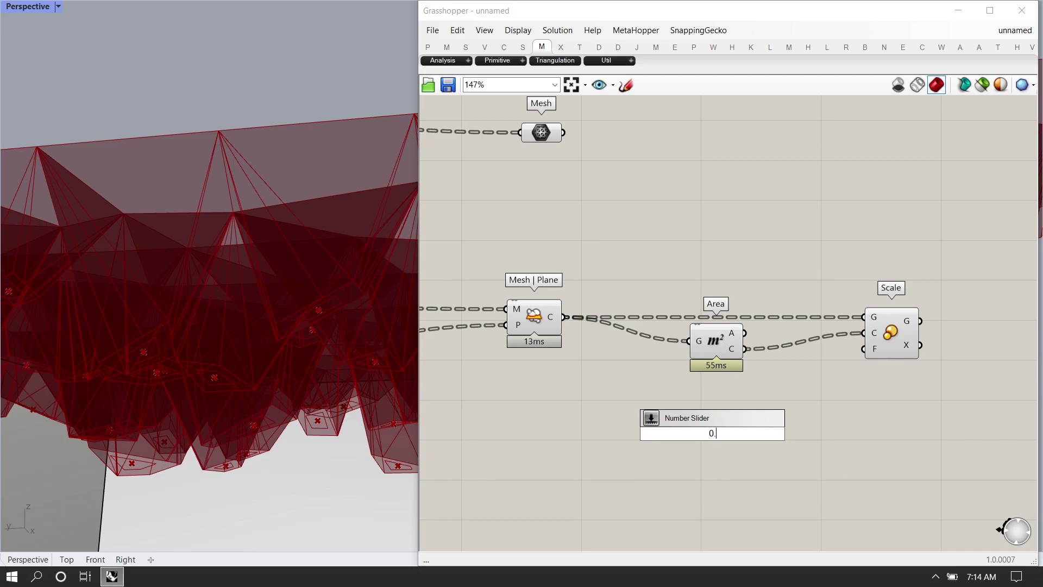
key(Return)
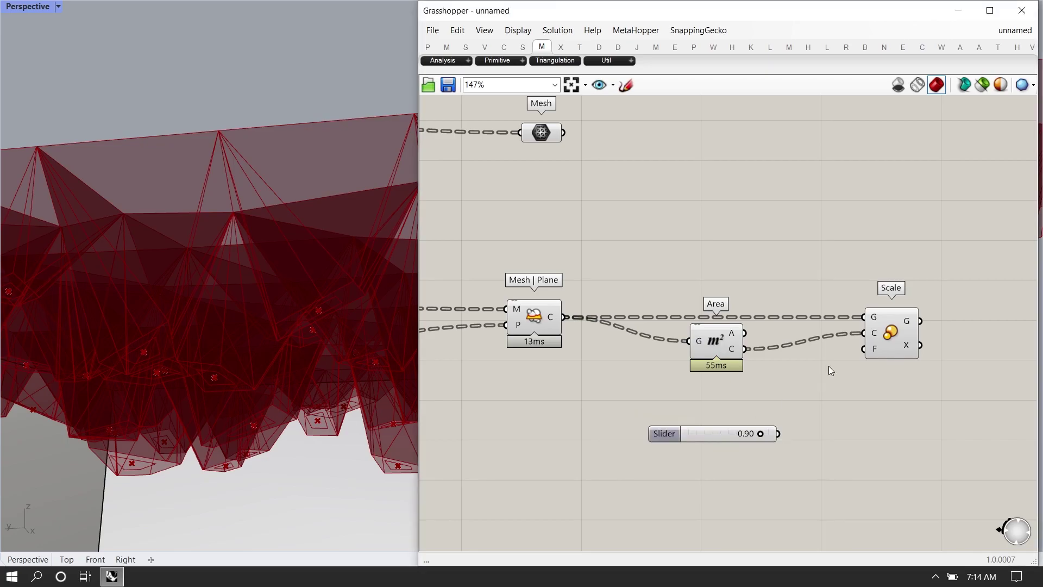
scroll(825, 374, up, 1)
click(892, 336)
right_drag(772, 343, 719, 333)
drag(655, 436, 653, 413)
scroll(674, 414, up, 3)
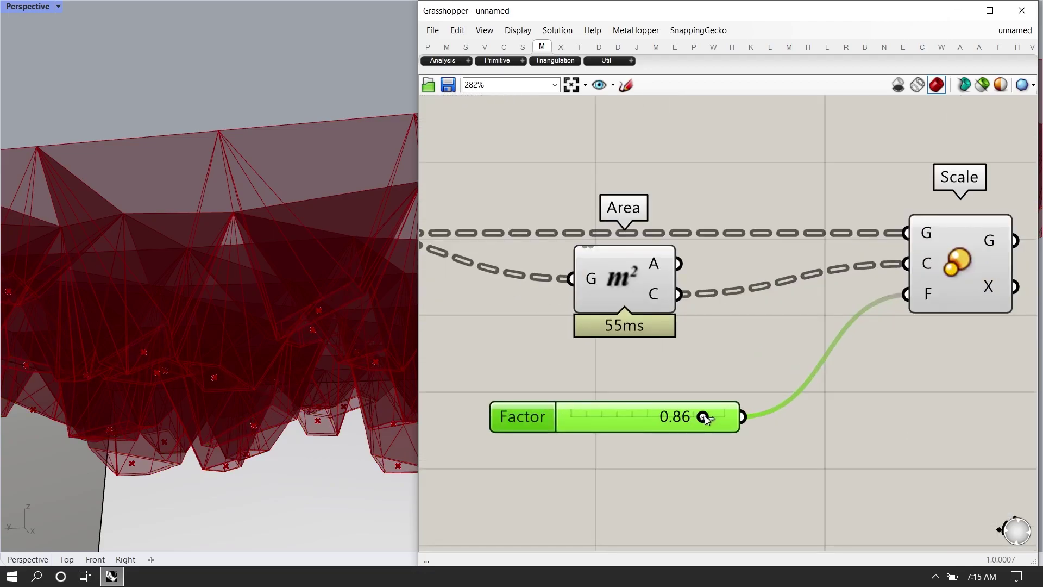
Inspect the scaled curves inside the module openings and set the scale factor to 0.81
right_drag(319, 280, 298, 154)
scroll(214, 316, up, 5)
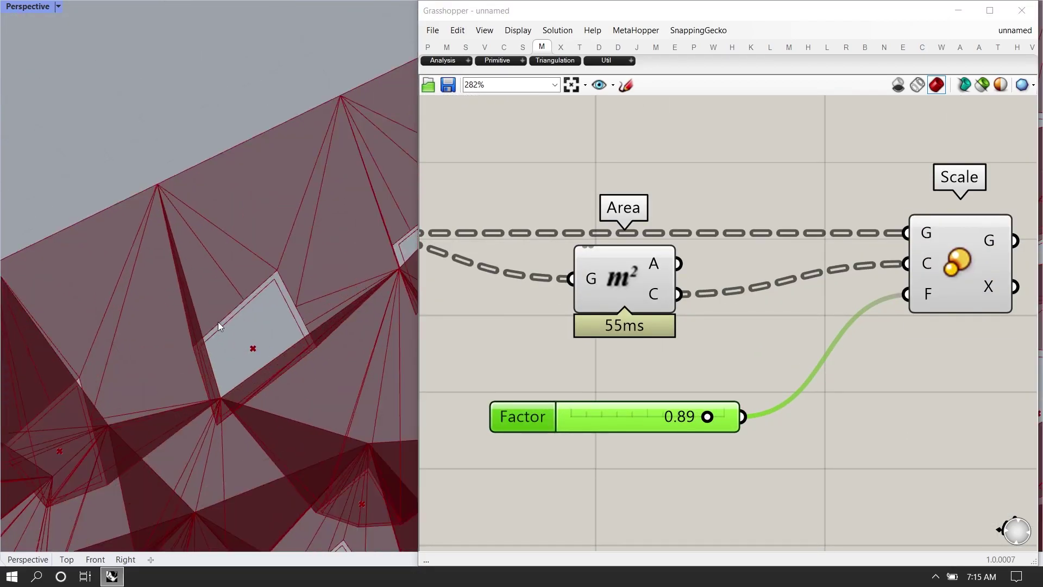
scroll(761, 423, up, 2)
drag(687, 413, 664, 413)
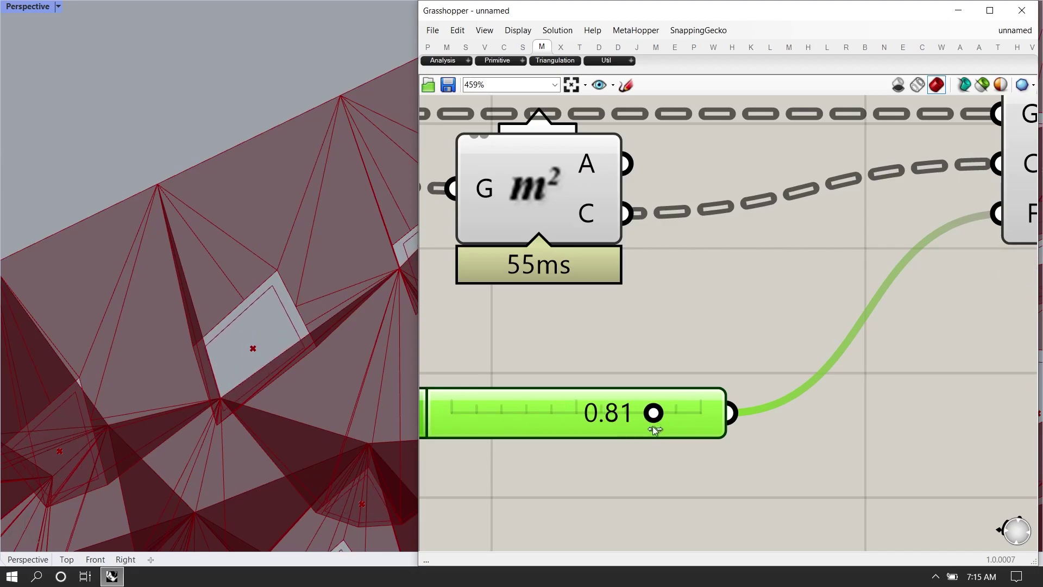
scroll(633, 410, down, 8)
right_drag(844, 348, 751, 320)
drag(658, 312, 663, 312)
Add a second Move component, connect Scale's G output to its G input, and place it below Scale
double_click(810, 351)
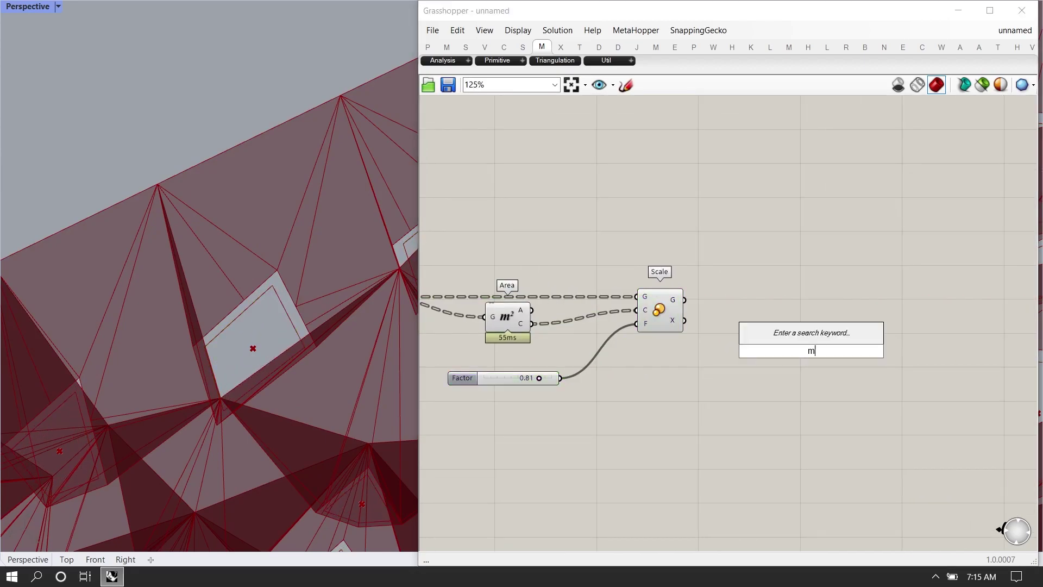
text(move)
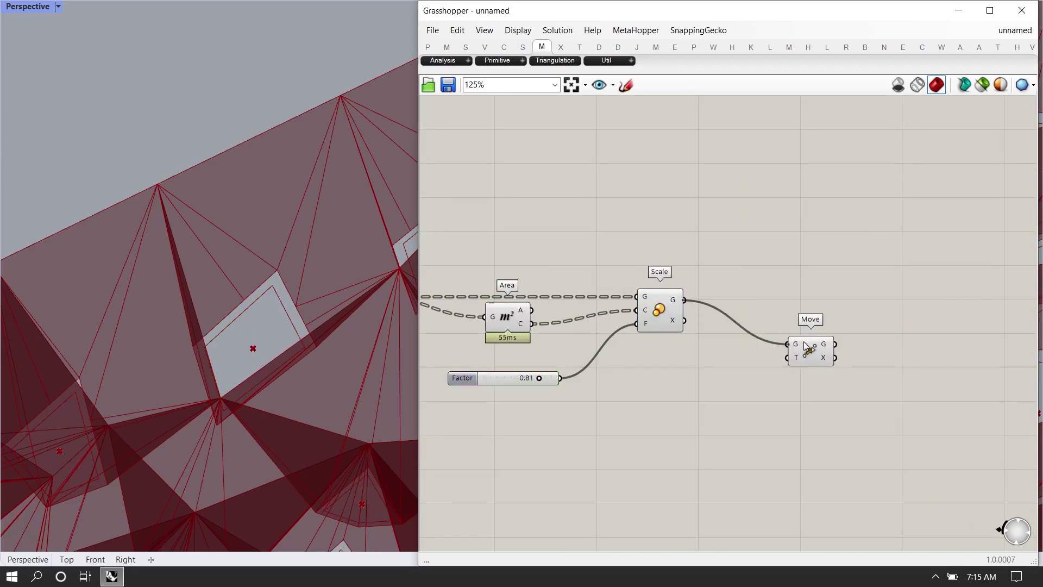
drag(806, 352, 837, 435)
Add a Deconstruct Plane component and connect the first Move's G output to its P input
scroll(712, 379, down, 5)
scroll(636, 333, up, 4)
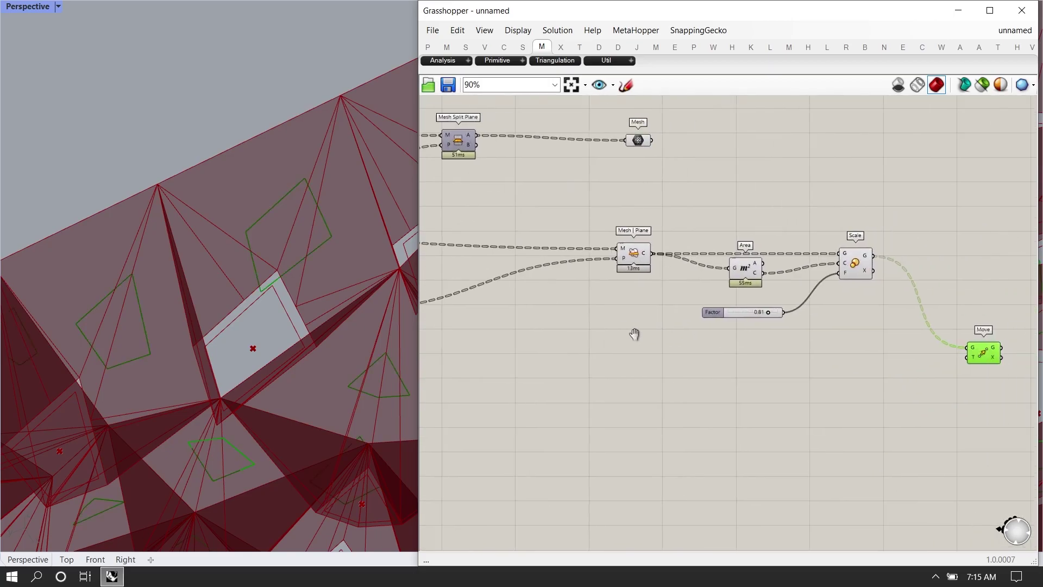
right_drag(503, 337, 782, 327)
double_click(706, 370)
text(dec)
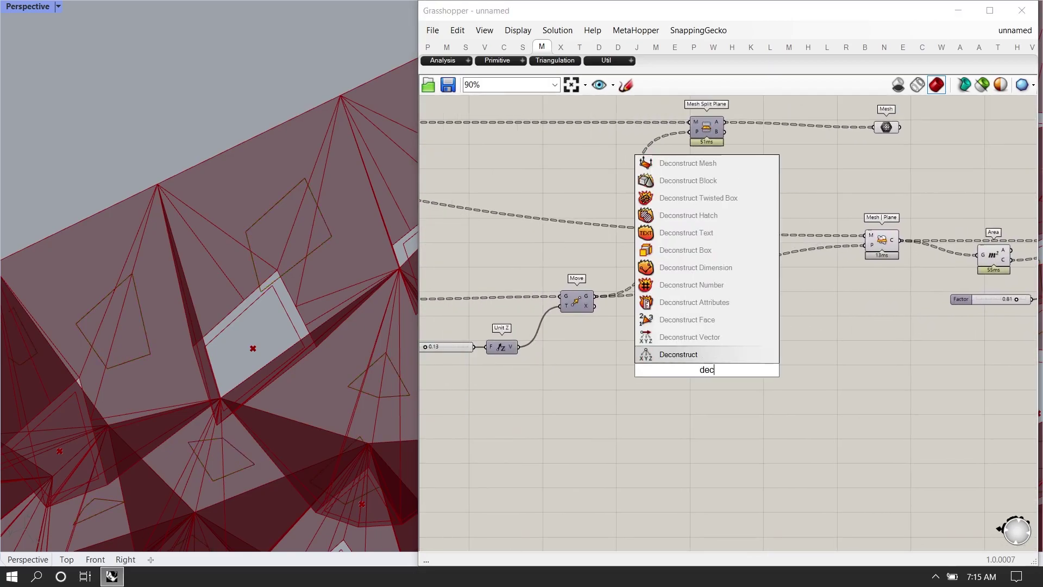
text(onstruct plane)
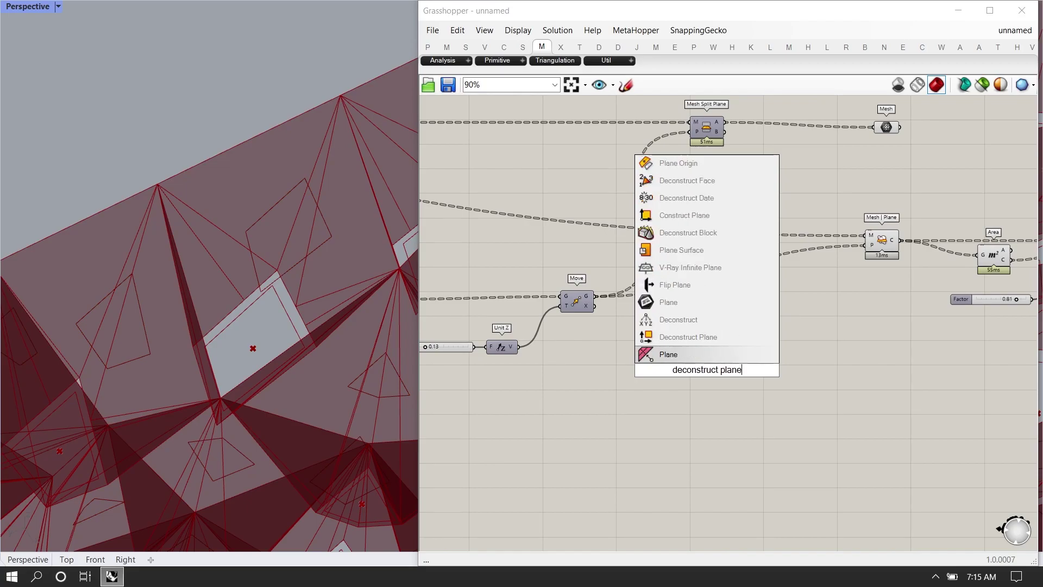
click(657, 336)
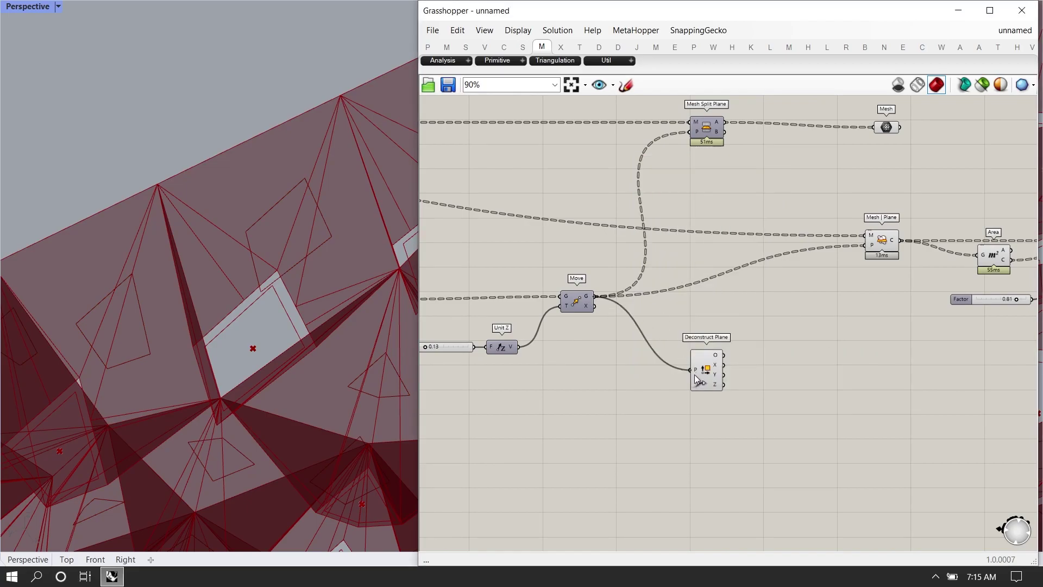
Relocate Deconstruct Plane next to the second Move component, below Scale
scroll(604, 335, down, 4)
drag(606, 336, 901, 363)
scroll(902, 363, up, 8)
right_drag(901, 363, 723, 370)
drag(741, 367, 570, 376)
Add a Multiplication component, connect Deconstruct Plane's Z output to its A input, and shift the second Move farther away
double_click(708, 415)
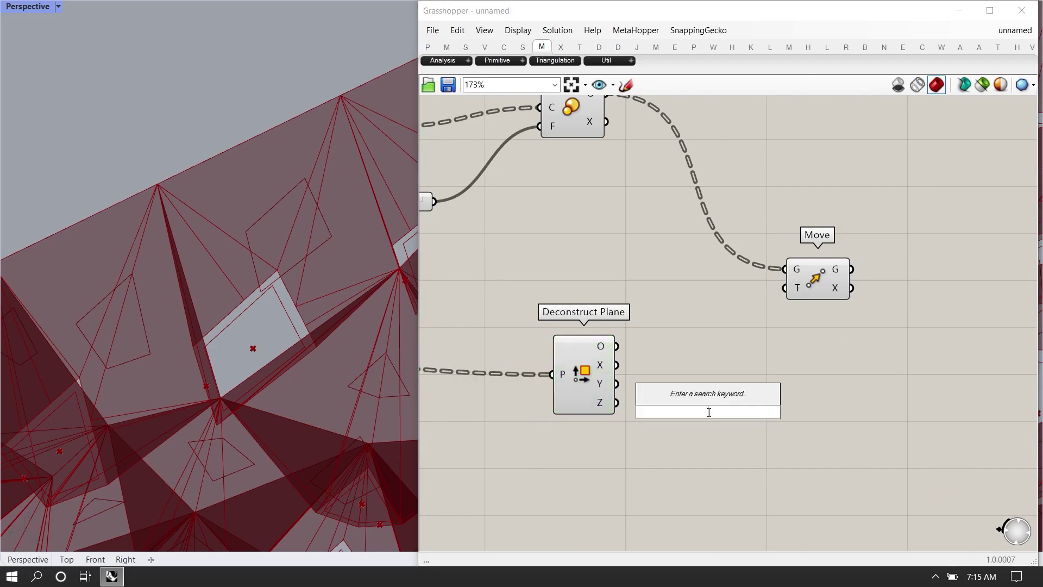
key(Return)
drag(616, 402, 676, 403)
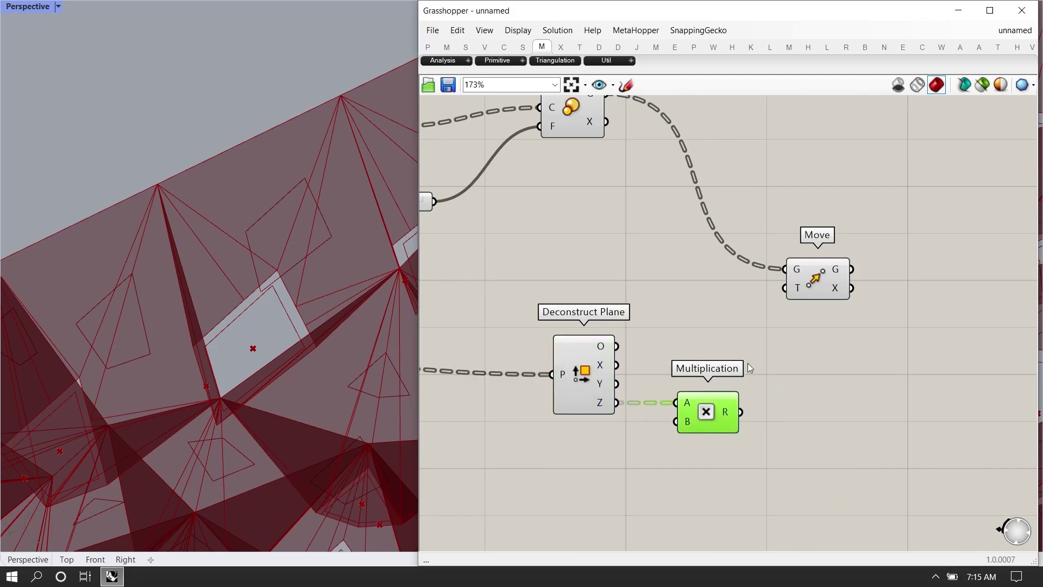
drag(818, 272, 927, 275)
Add a 1.021 number slider to Multiplication's B input and connect the R output to the second Move's T input
double_click(561, 455)
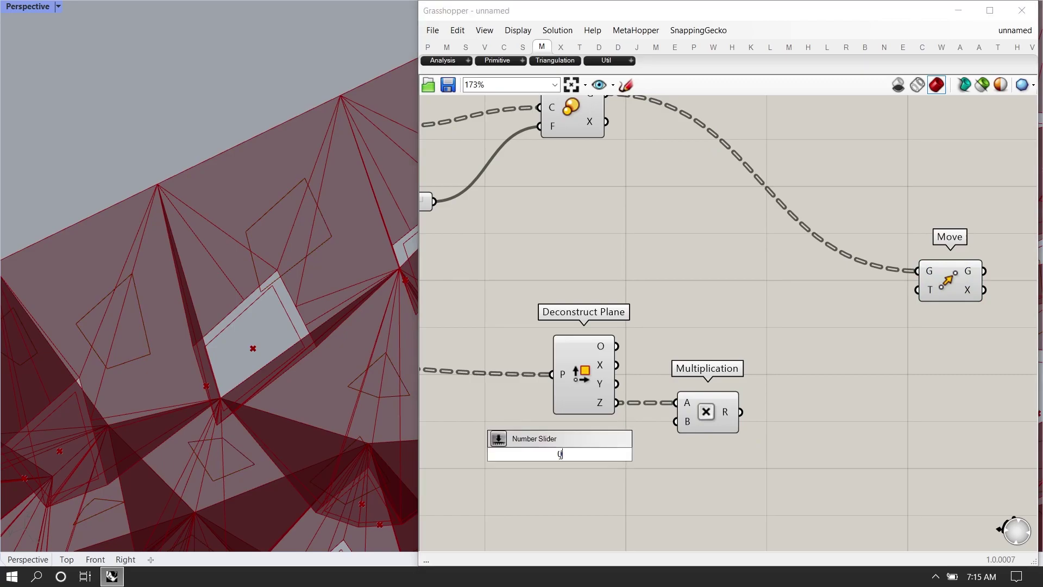
key(Return)
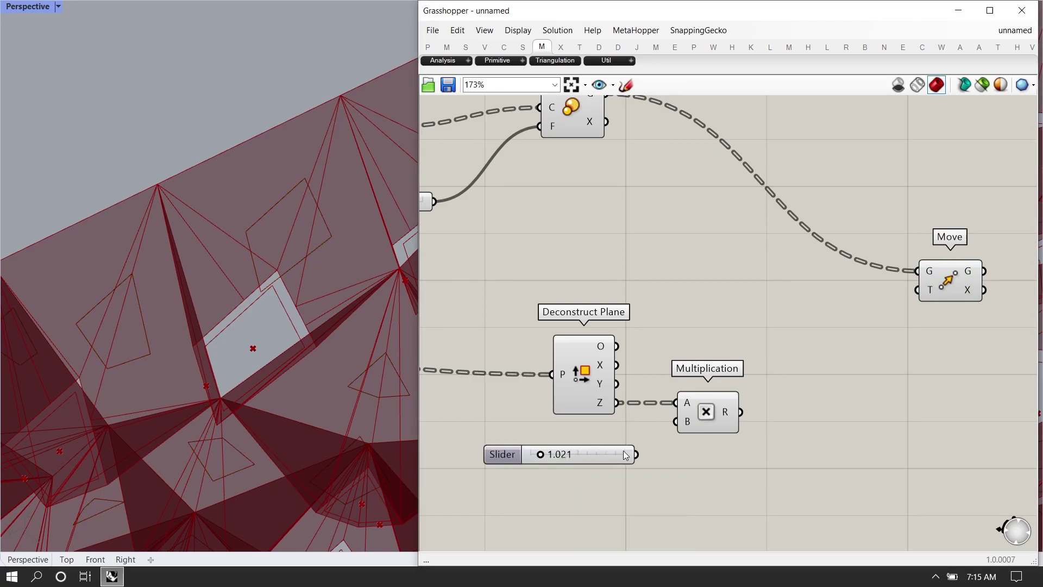
drag(948, 277, 959, 282)
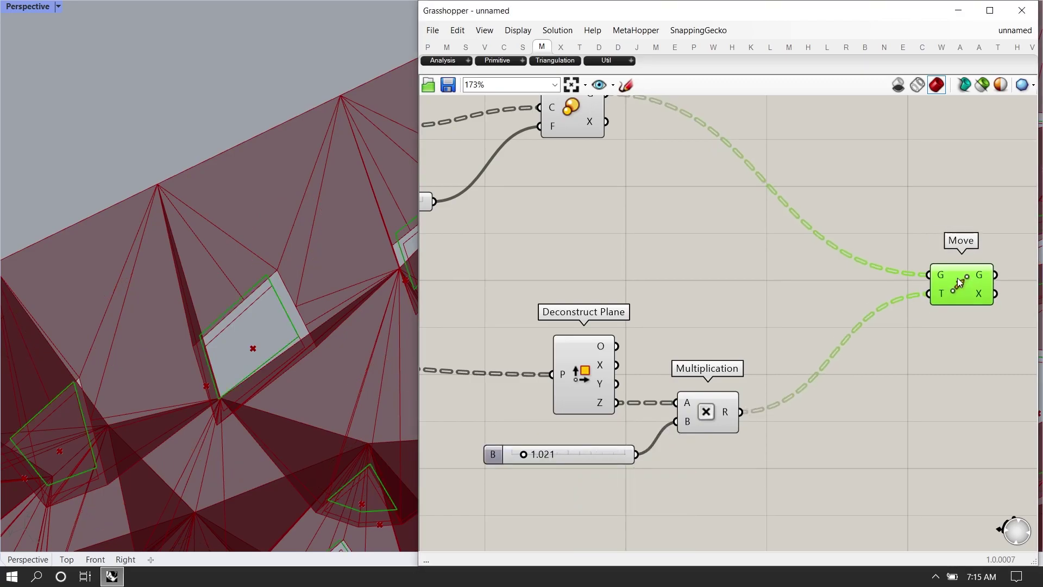
Inspect the offset curves from the side and set Multiplication's B slider to 0.481
scroll(311, 307, down, 12)
right_drag(312, 307, 302, 370)
scroll(316, 378, up, 8)
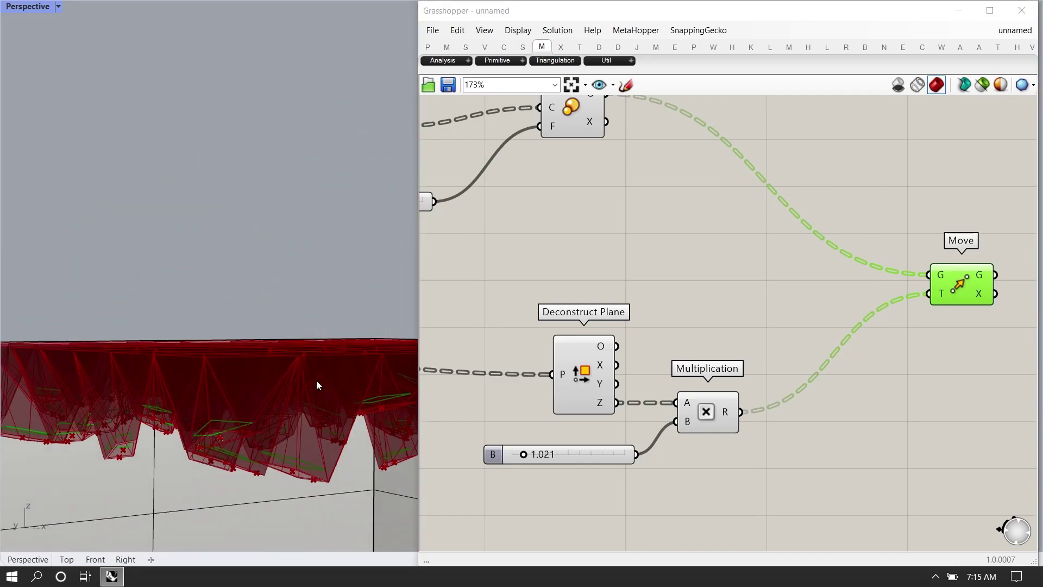
scroll(259, 435, up, 4)
scroll(527, 451, up, 6)
drag(513, 465, 491, 471)
Add a Merge component and place it above the second Move
scroll(557, 457, down, 8)
right_drag(896, 261, 780, 349)
double_click(819, 252)
text(m)
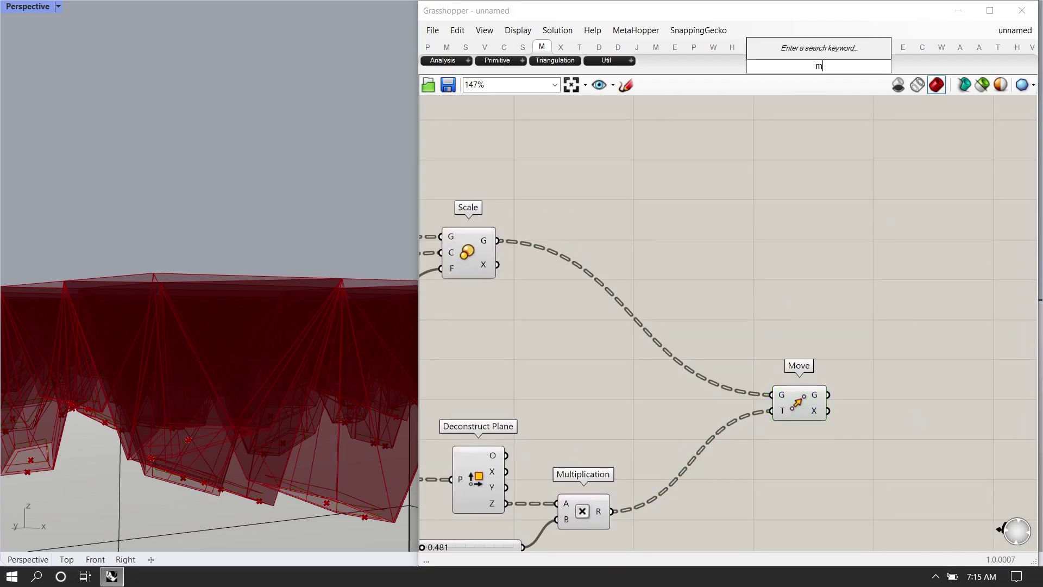
text(erge)
click(818, 243)
drag(835, 251, 1002, 261)
Connect Mesh | Plane's C output to Merge's D1, Scale's G output to D2, and the second Move's G output to D3
scroll(869, 259, down, 1)
right_drag(681, 261, 680, 239)
right_drag(531, 272, 782, 287)
click(481, 243)
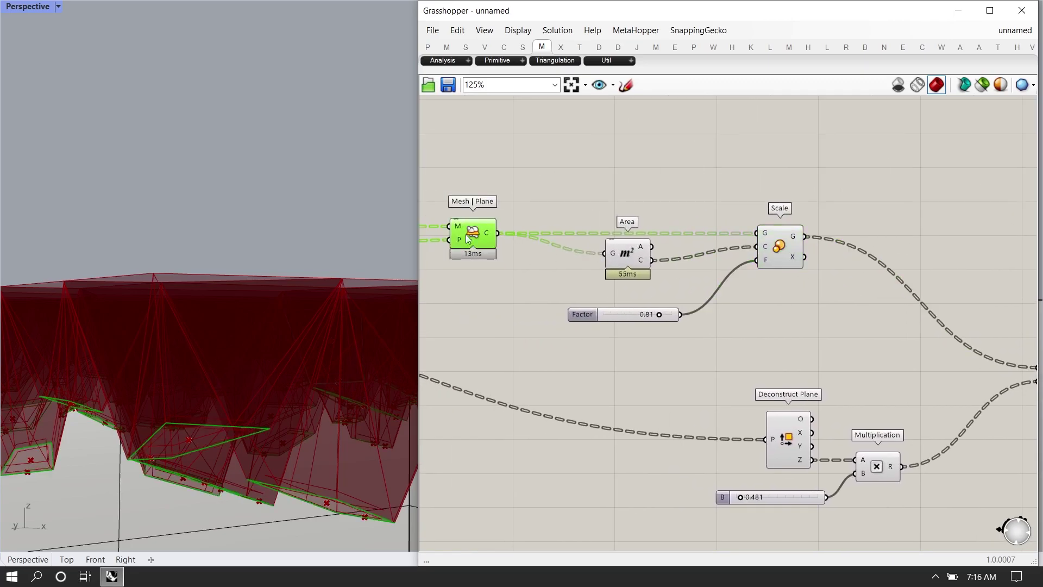
scroll(484, 317, down, 3)
drag(928, 275, 794, 212)
scroll(497, 239, up, 2)
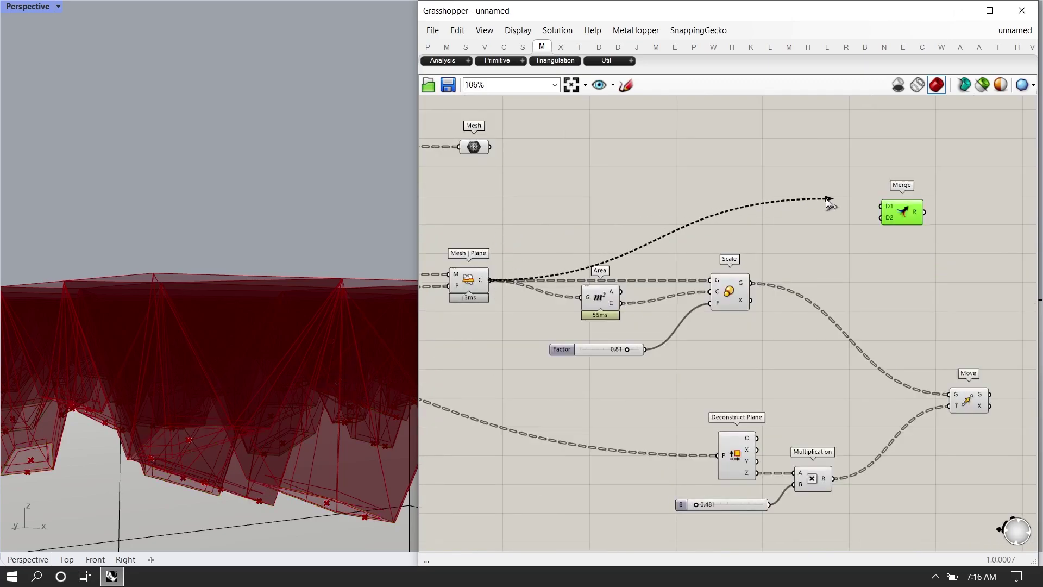
right_drag(886, 214, 701, 211)
click(519, 288)
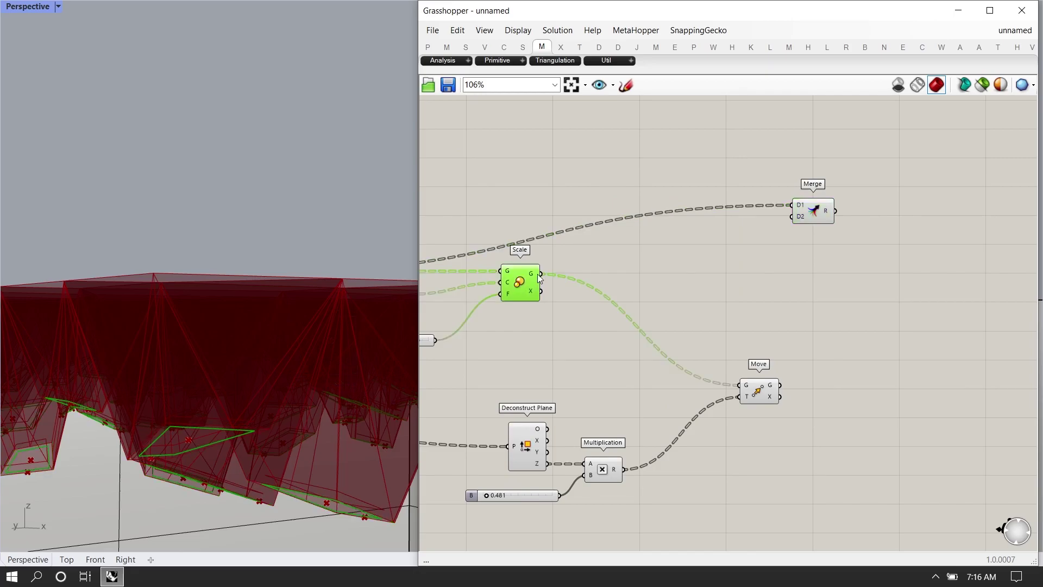
drag(787, 216, 794, 222)
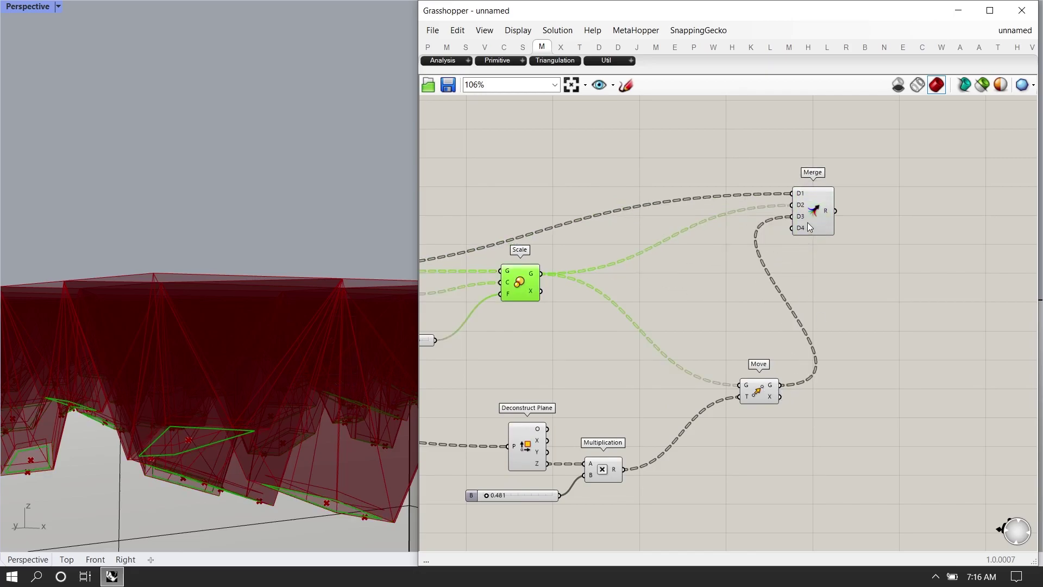
Remove Merge's unused D4 input and apply Simplify to the D1, D2 and D3 inputs
click(807, 222)
scroll(903, 337, up, 10)
scroll(802, 333, down, 6)
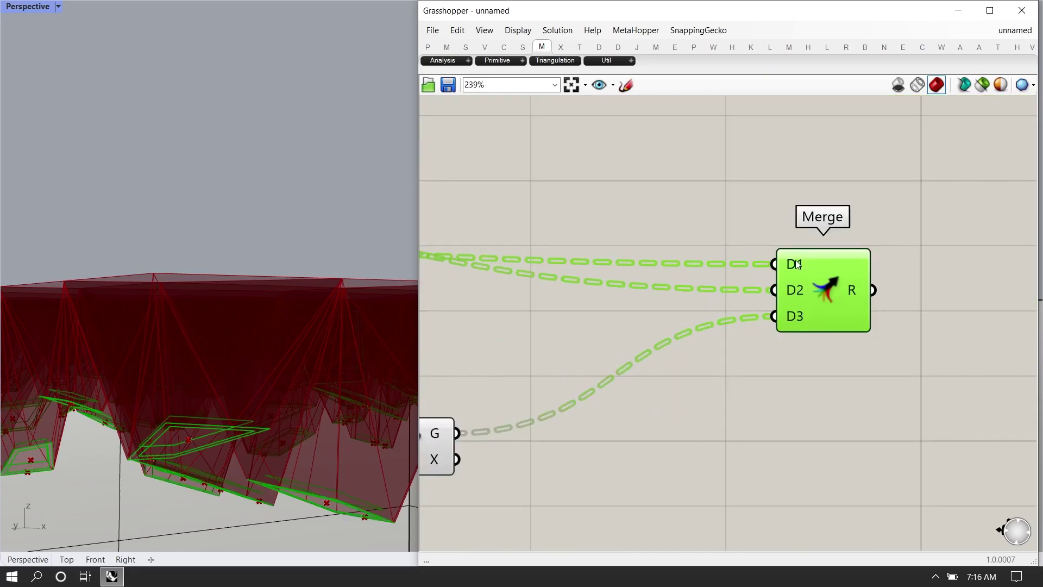
right_click(797, 263)
click(842, 385)
right_click(789, 290)
click(831, 413)
right_click(774, 322)
click(805, 444)
Add a Mesh Loft component and connect Merge's R output to its P input
right_drag(912, 319, 676, 324)
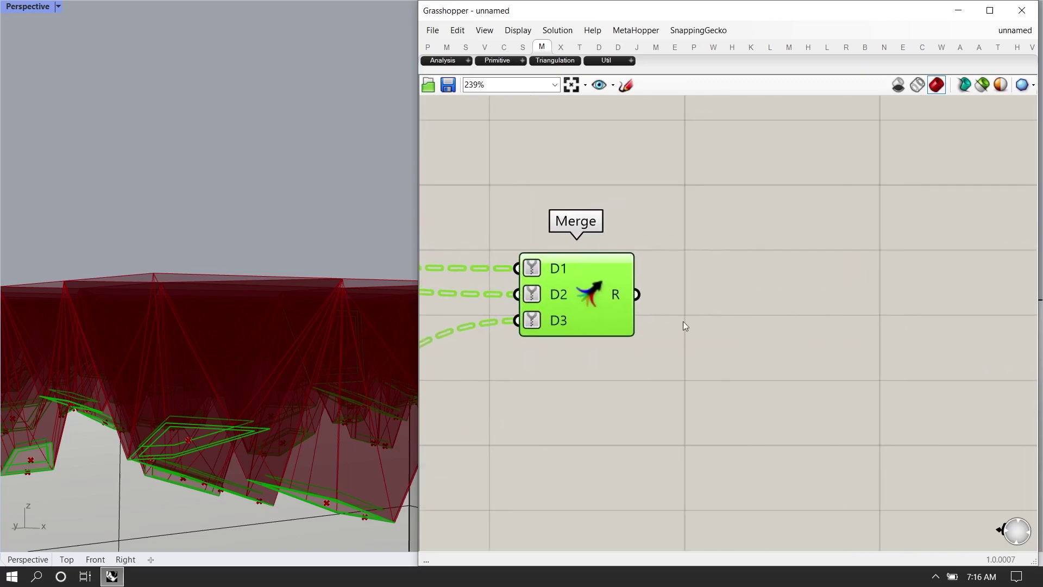
double_click(676, 324)
text(mesh lof)
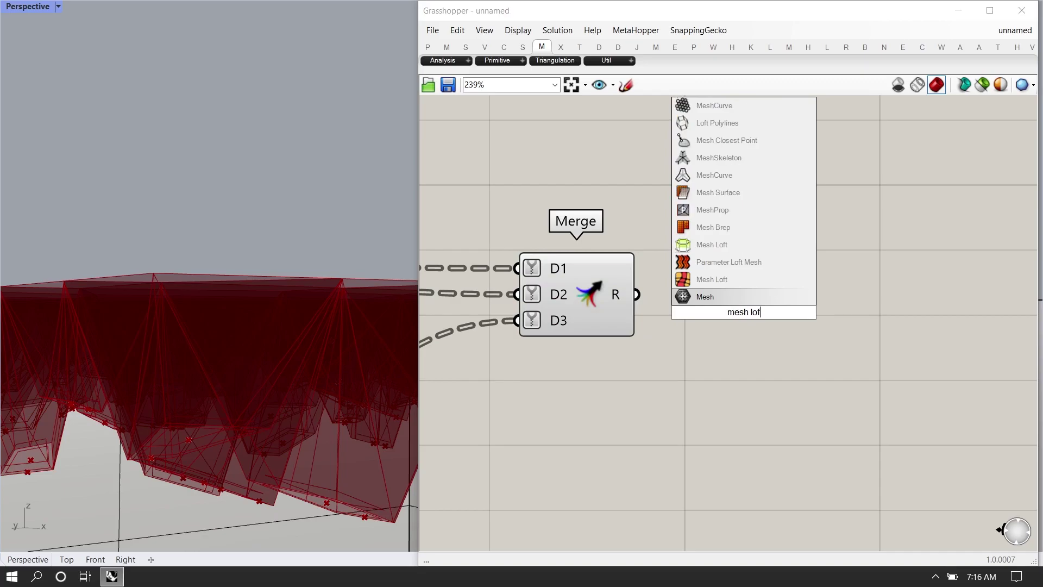
key(Return)
drag(637, 295, 803, 313)
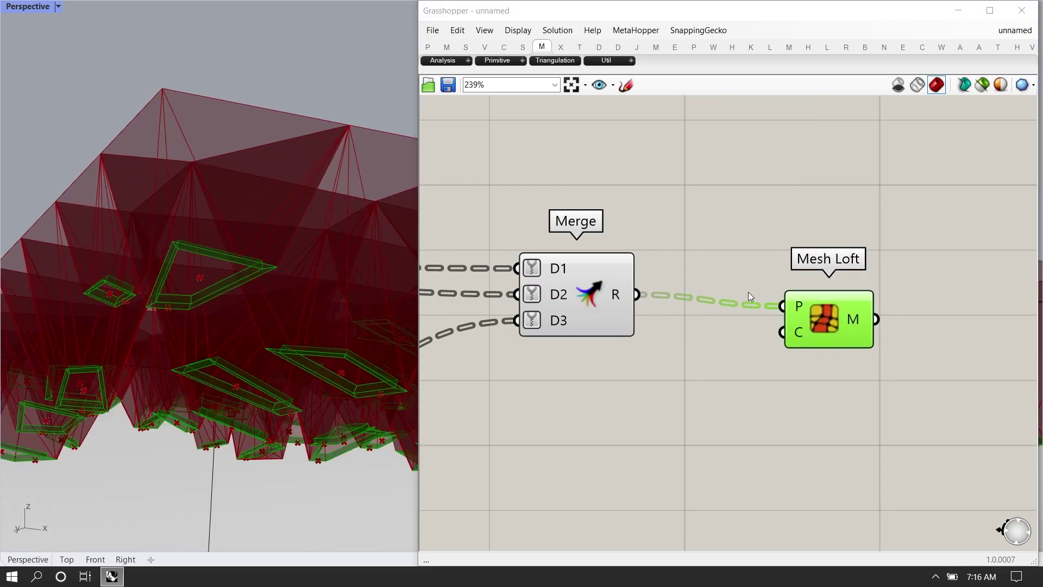
Hide the previews of all components feeding Mesh Loft so that only the lofted rims are displayed
scroll(748, 289, down, 5)
drag(708, 483, 1, 105)
middle_click(825, 339)
click(864, 296)
click(674, 448)
Set Multiplication's B slider to 0.554 and examine the lofted rims while fine-tuning their shape
right_drag(195, 277, 178, 460)
scroll(228, 315, up, 5)
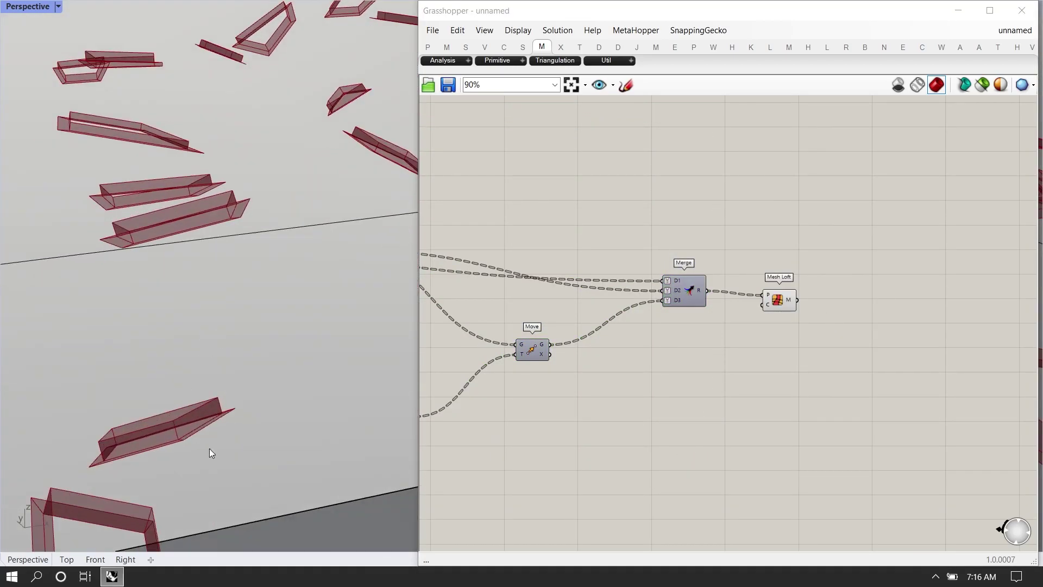
scroll(173, 448, up, 6)
right_drag(451, 444, 764, 391)
scroll(620, 399, up, 8)
mouse_move(585, 346)
mouse_down()
mouse_move(632, 350)
mouse_move(588, 357)
mouse_up()
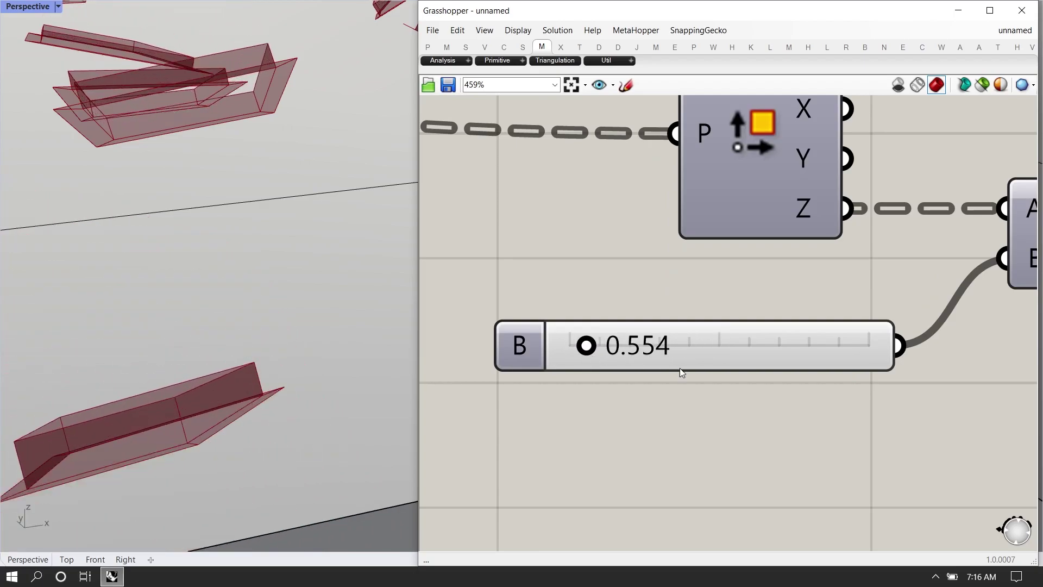
scroll(662, 360, down, 6)
scroll(672, 275, up, 4)
scroll(725, 357, up, 2)
mouse_move(723, 342)
mouse_down()
mouse_move(659, 345)
mouse_move(710, 343)
mouse_up()
scroll(244, 237, down, 5)
scroll(205, 348, up, 4)
right_drag(205, 349, 263, 339)
Move the Mesh Loft component farther away from Merge and slightly higher
scroll(684, 340, down, 7)
right_drag(896, 344, 784, 282)
scroll(784, 282, up, 3)
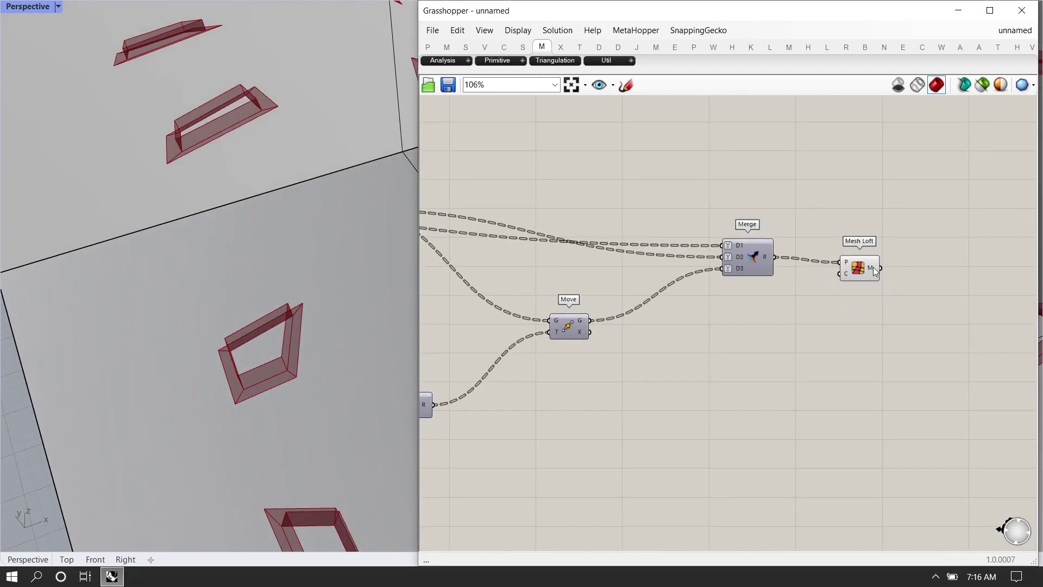
drag(863, 271, 929, 254)
Add a Simple Mesh component below Merge and connect the second Move's G output to its B input
right_drag(476, 345, 523, 308)
click(607, 293)
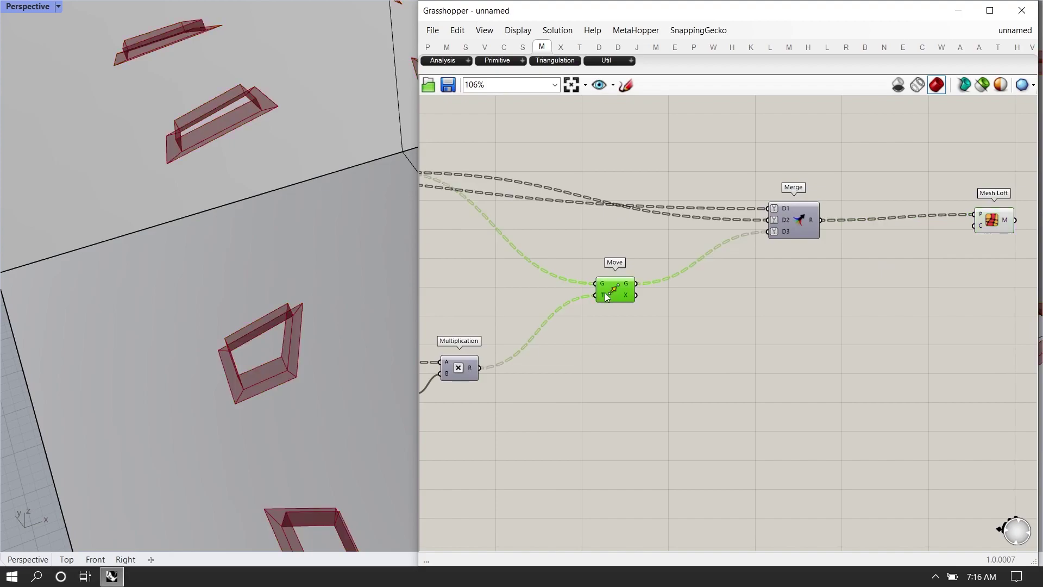
double_click(744, 362)
text(simple mesh)
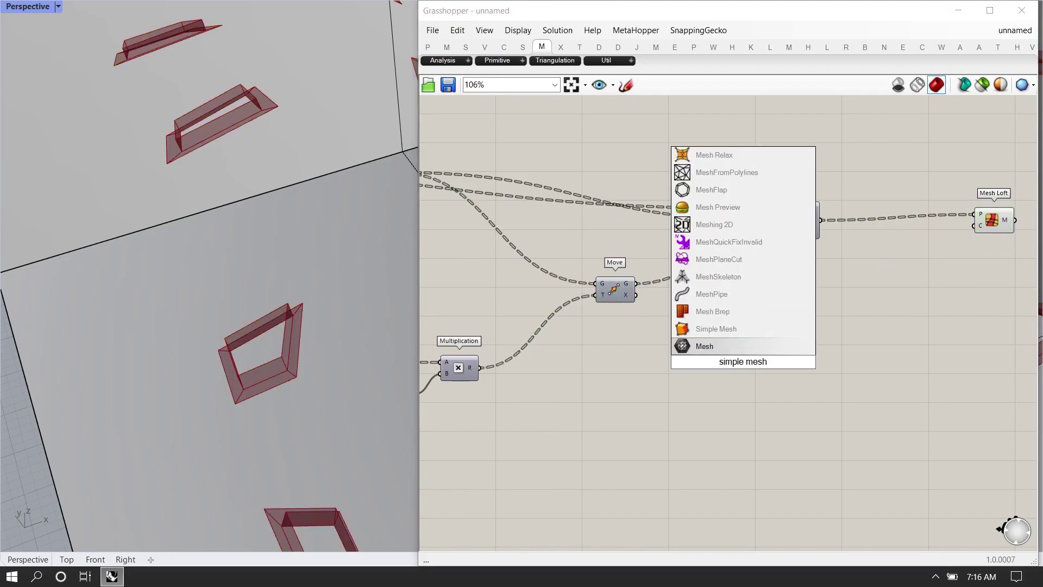
click(748, 330)
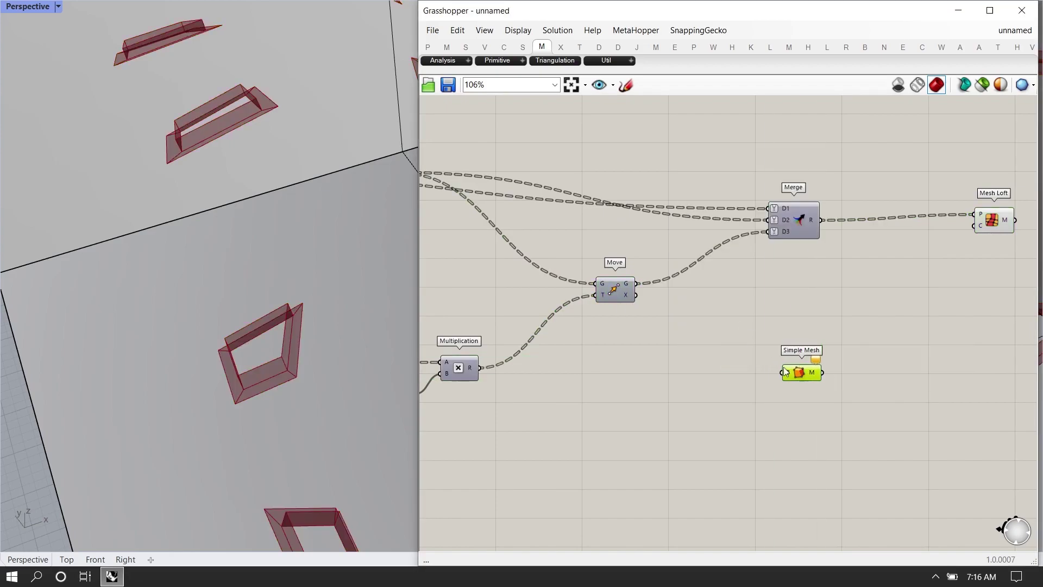
drag(782, 372, 783, 373)
drag(799, 373, 813, 390)
scroll(271, 239, down, 8)
right_drag(284, 227, 228, 326)
scroll(174, 255, down, 8)
scroll(206, 255, up, 8)
right_drag(768, 368, 766, 278)
scroll(777, 337, up, 2)
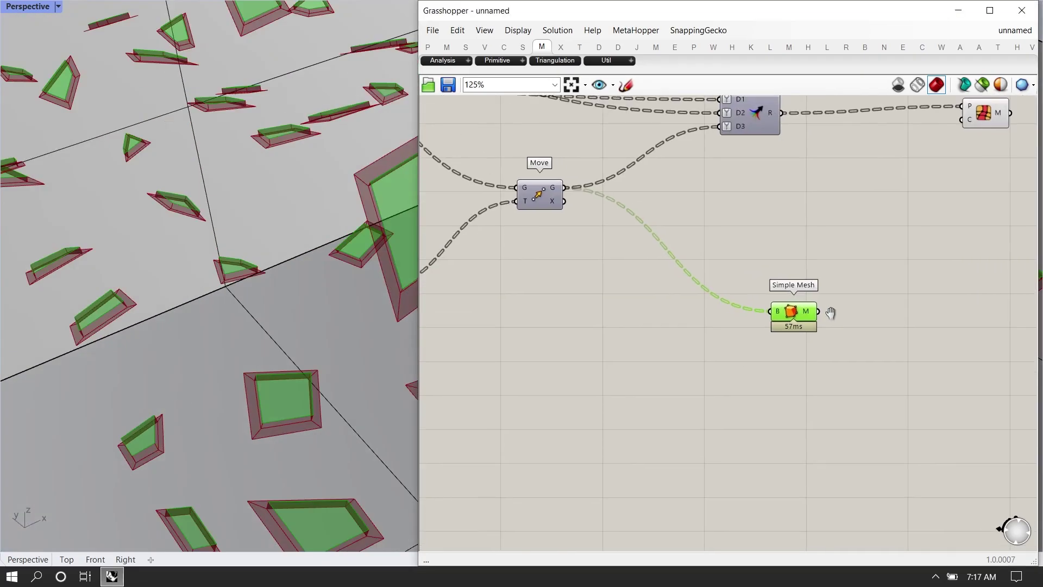
Try a Weaverbird's Tile component as an alternative to Simple Mesh, marked with an "Or" scribble, and delete it
double_click(785, 396)
text(~O)
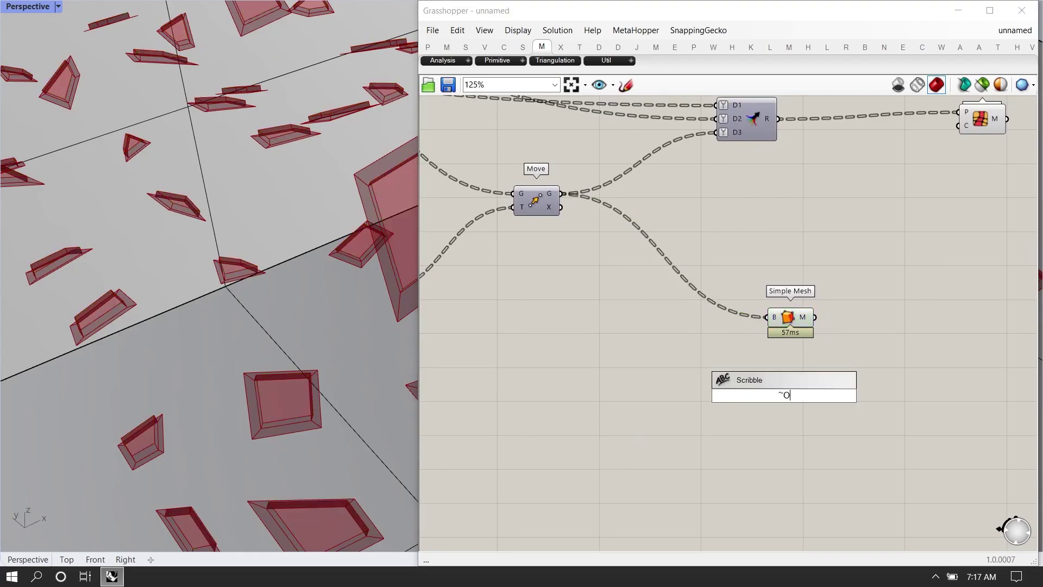
text(r)
key(Return)
double_click(806, 409)
text(wb tile)
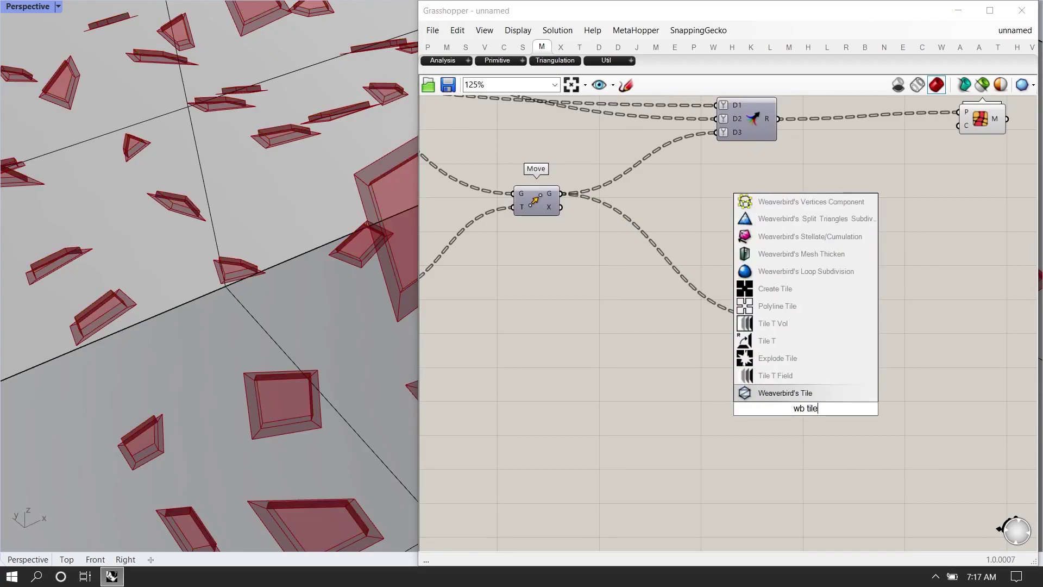
key(Return)
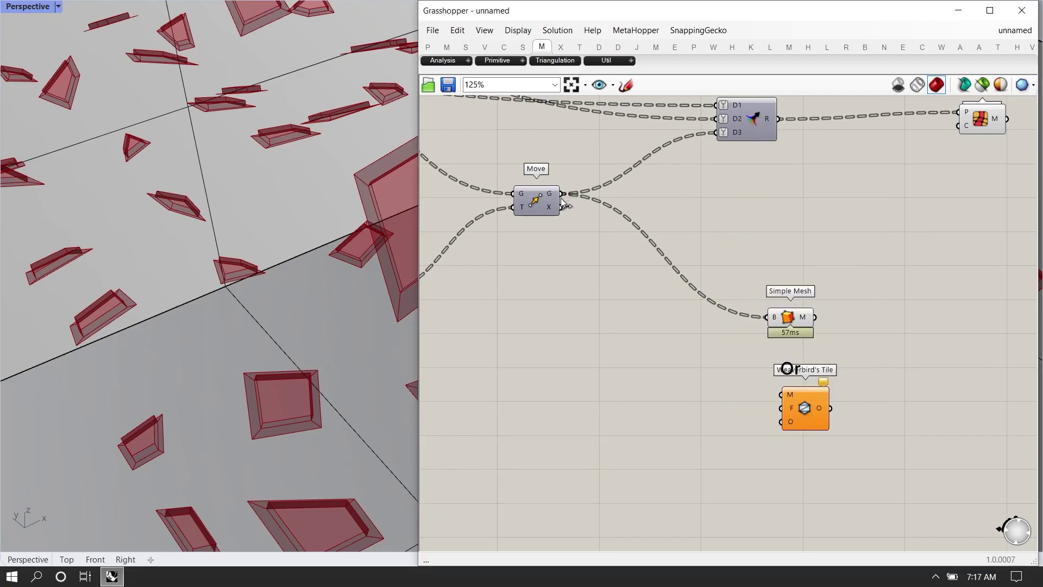
drag(784, 392, 782, 394)
drag(803, 409, 798, 438)
right_drag(812, 359, 710, 464)
key(Delete)
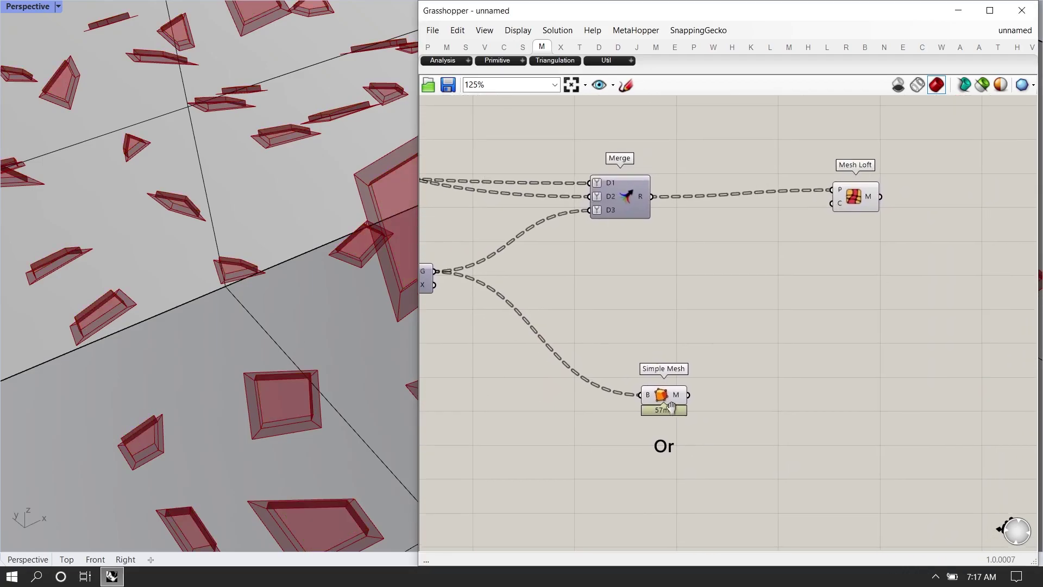
Place the Simple Mesh component beneath Mesh Loft and select both components
drag(670, 397, 868, 320)
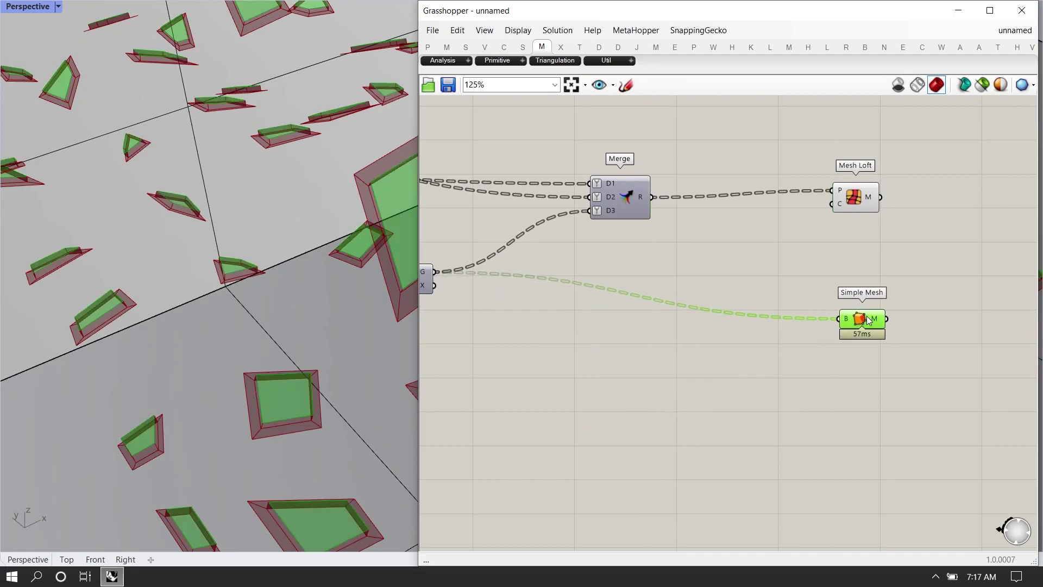
click(857, 194)
drag(907, 418, 814, 190)
Turn on the preview of the Mesh parameter holding the cut funnels and view it together with the rims
right_drag(806, 261, 861, 337)
scroll(861, 337, down, 4)
scroll(757, 319, down, 1)
right_drag(758, 320, 922, 366)
scroll(637, 275, up, 6)
drag(809, 296, 610, 216)
scroll(223, 267, down, 4)
middle_click(639, 270)
click(663, 242)
scroll(265, 321, down, 6)
right_drag(265, 321, 254, 262)
scroll(253, 261, up, 2)
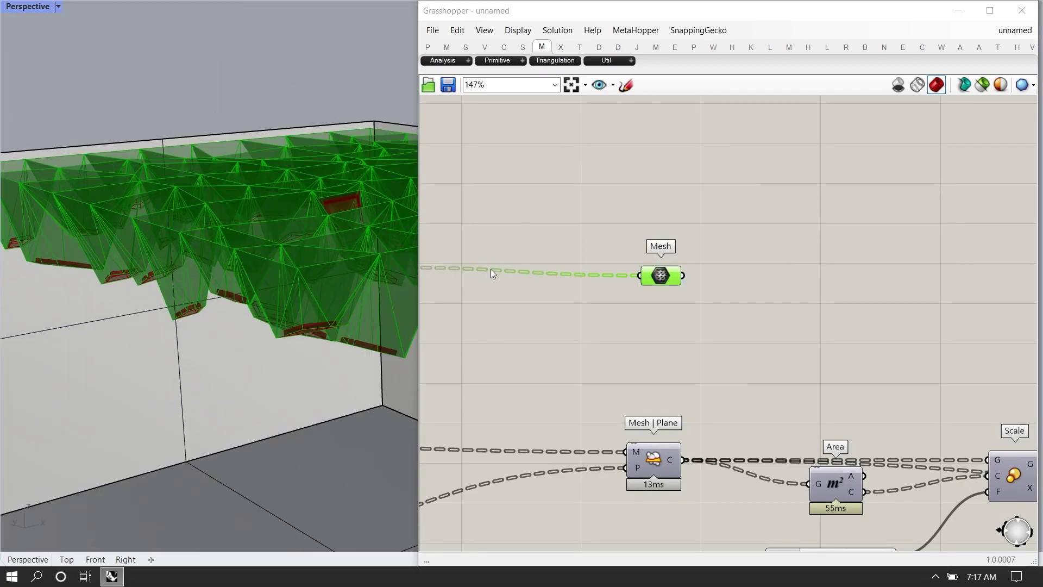
Move the Mesh parameter across the canvas to line up above the rims' Mesh Loft
scroll(590, 292, down, 7)
drag(655, 276, 968, 285)
scroll(956, 292, up, 1)
right_drag(967, 288, 762, 295)
scroll(762, 293, up, 4)
Bake the cut funnel geometry from the Mesh parameter into Rhino
right_click(764, 283)
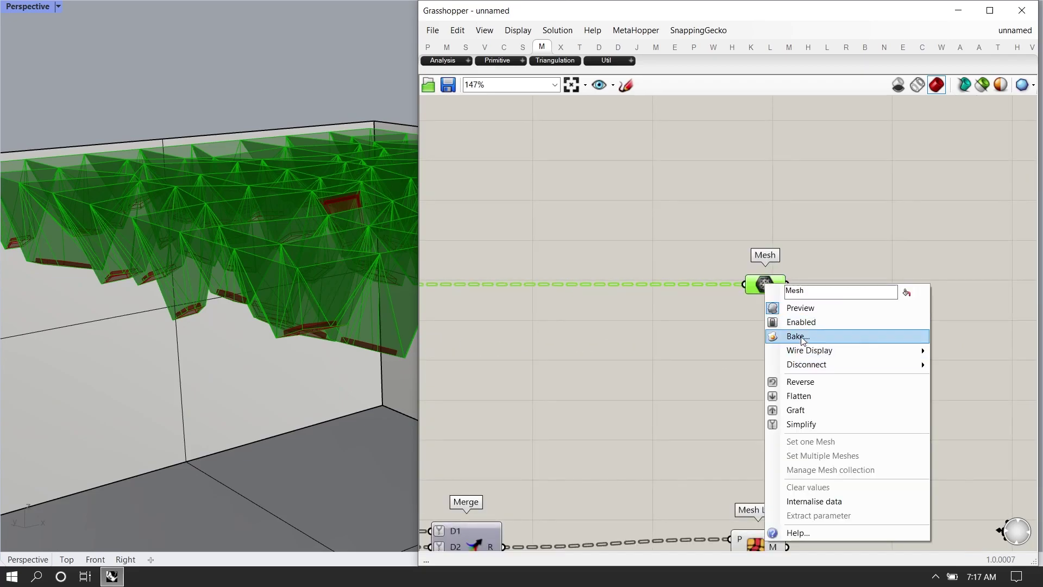
click(782, 337)
click(816, 456)
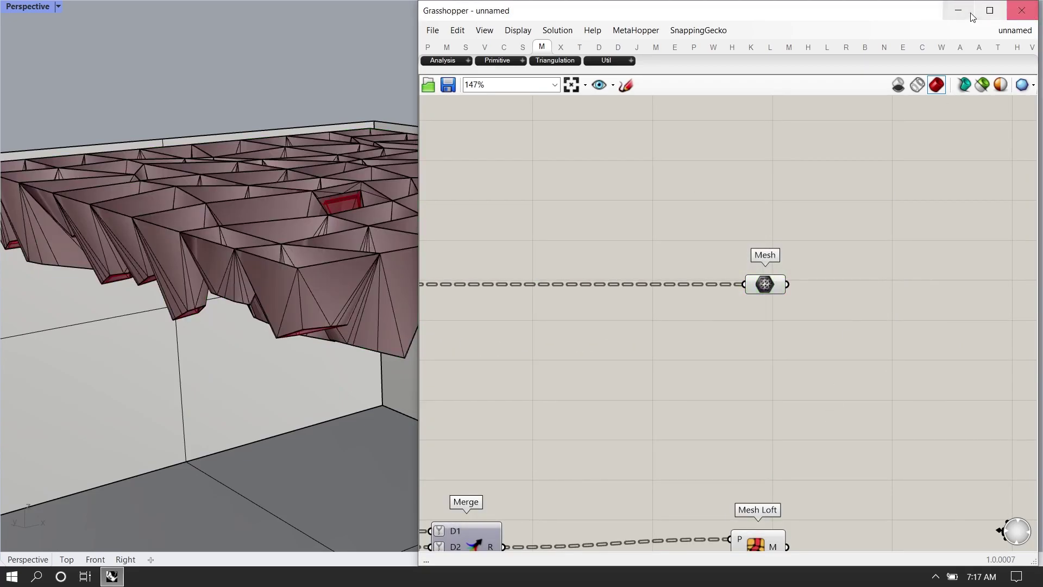
Select all components in the definition and hide their previews
scroll(807, 318, down, 4)
key(ctrl+a)
middle_click(680, 257)
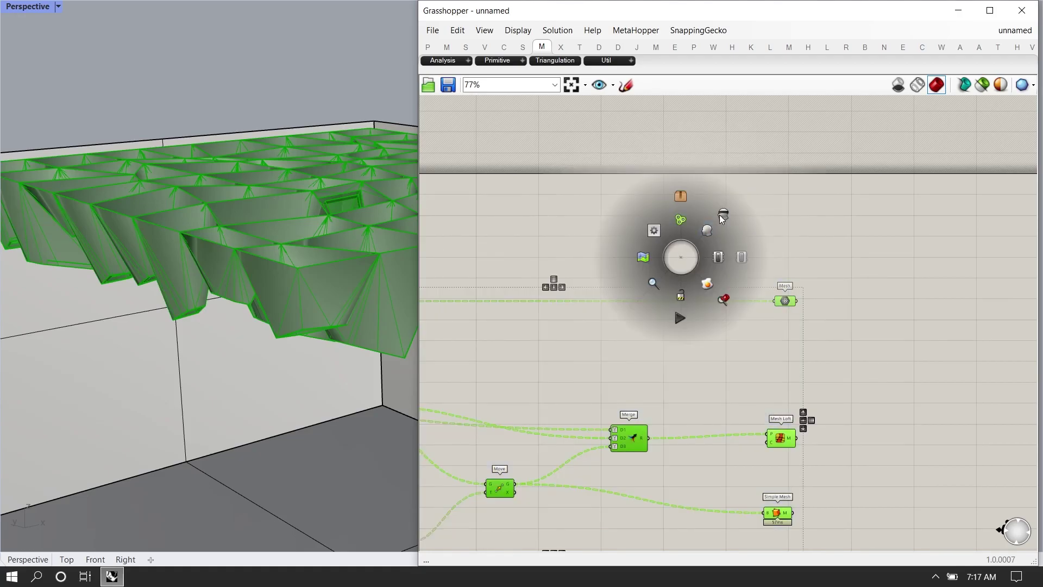
click(709, 225)
click(828, 237)
Minimize the Grasshopper window and examine the triangulated faces of the baked funnels in the Perspective viewport
click(966, 13)
right_drag(624, 304, 472, 239)
scroll(351, 260, down, 6)
scroll(444, 218, up, 6)
scroll(538, 230, up, 5)
scroll(400, 228, up, 5)
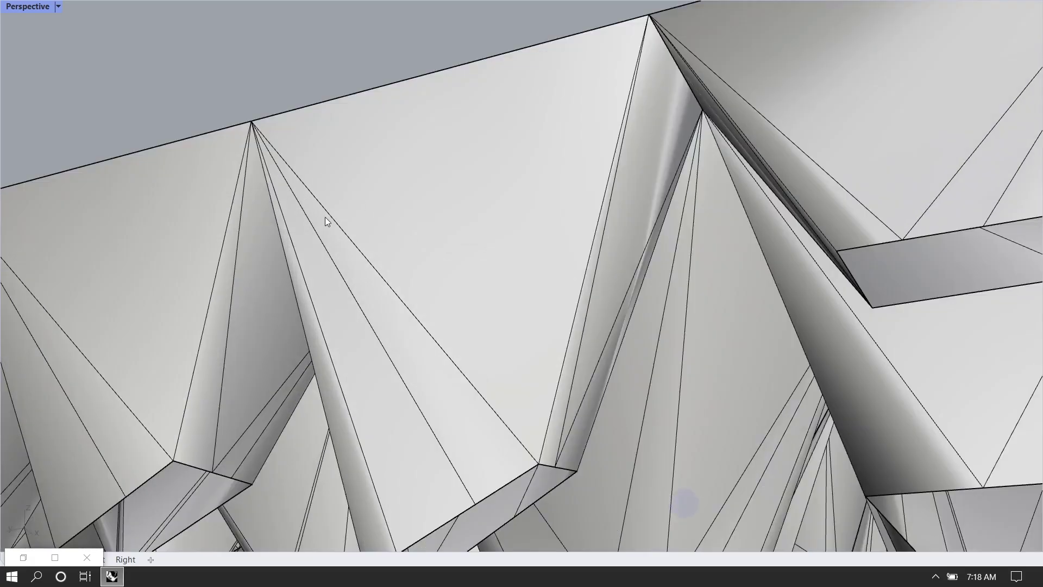
scroll(442, 318, down, 5)
right_drag(443, 318, 462, 312)
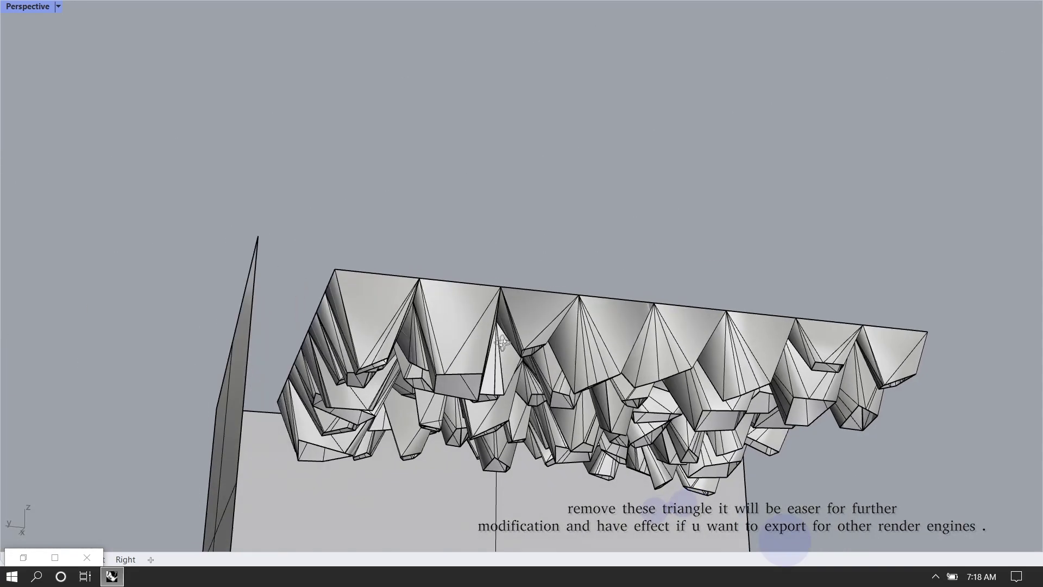
scroll(480, 309, up, 5)
scroll(345, 325, down, 8)
right_drag(345, 325, 417, 308)
scroll(416, 348, up, 5)
Undo the bake and restore the Grasshopper window beside the Rhino viewport
key(ctrl+z)
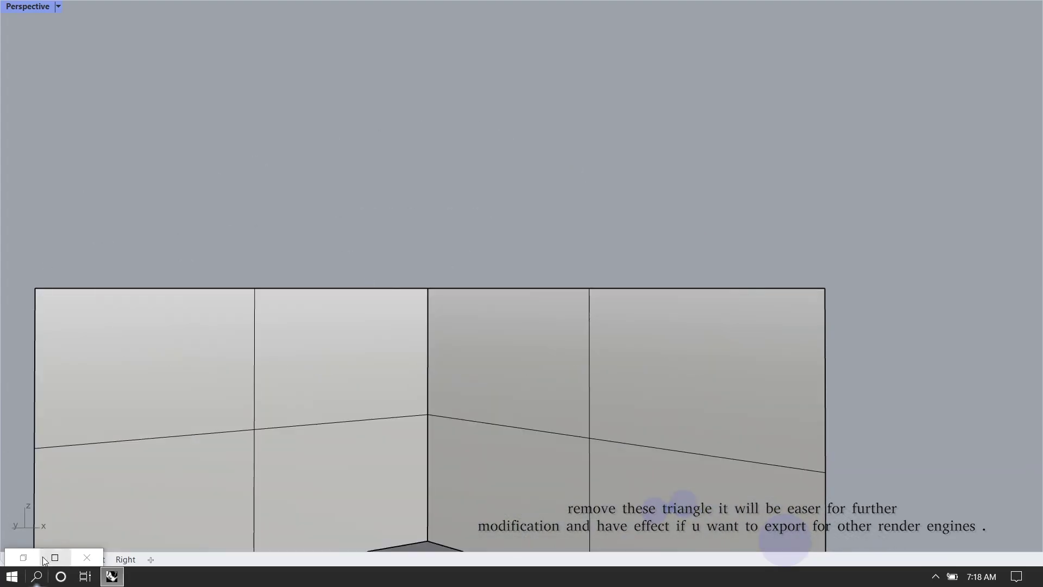
click(64, 562)
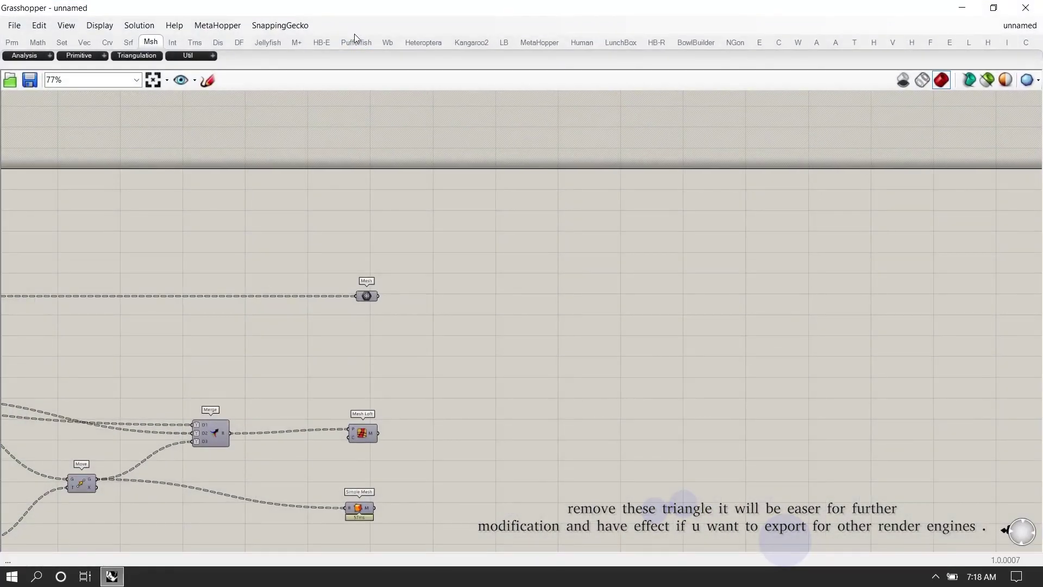
click(990, 7)
scroll(148, 292, down, 8)
right_drag(147, 293, 228, 326)
scroll(228, 326, up, 5)
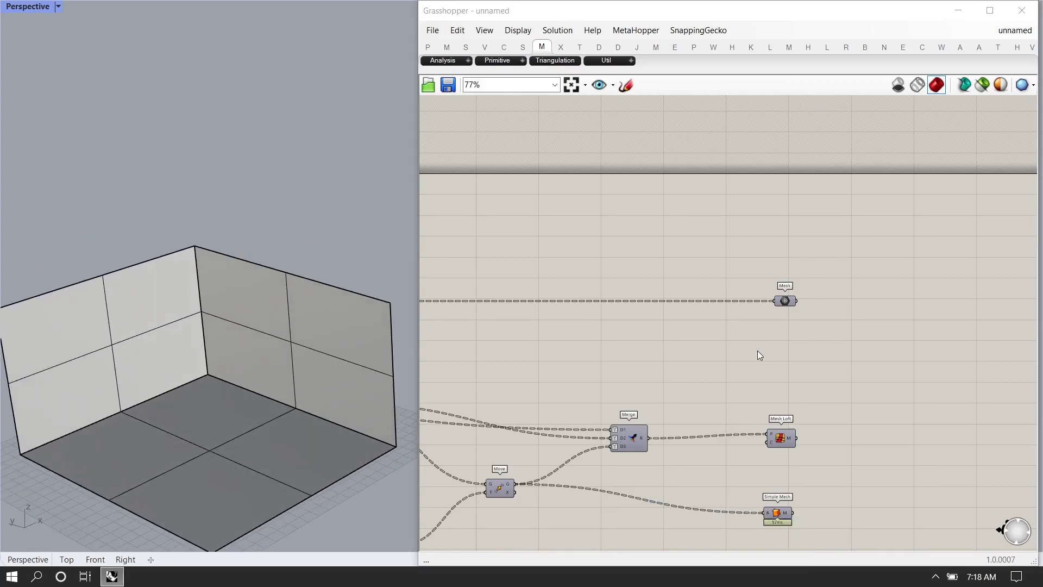
Turn the previews of the final Mesh, Mesh Loft and Simple Mesh components back on
scroll(787, 310, up, 1)
right_drag(788, 311, 709, 186)
drag(766, 475, 664, 130)
scroll(691, 197, up, 1)
middle_click(691, 198)
click(732, 215)
click(625, 263)
Turn on the preview of the earlier Mesh Loft that generates the original funnels, above the Explode component
right_drag(613, 266, 882, 272)
scroll(967, 263, down, 3)
right_drag(475, 187, 824, 250)
scroll(706, 270, up, 4)
click(704, 271)
right_drag(632, 312, 1032, 300)
scroll(1032, 299, down, 1)
right_drag(490, 262, 575, 267)
click(574, 266)
middle_click(574, 266)
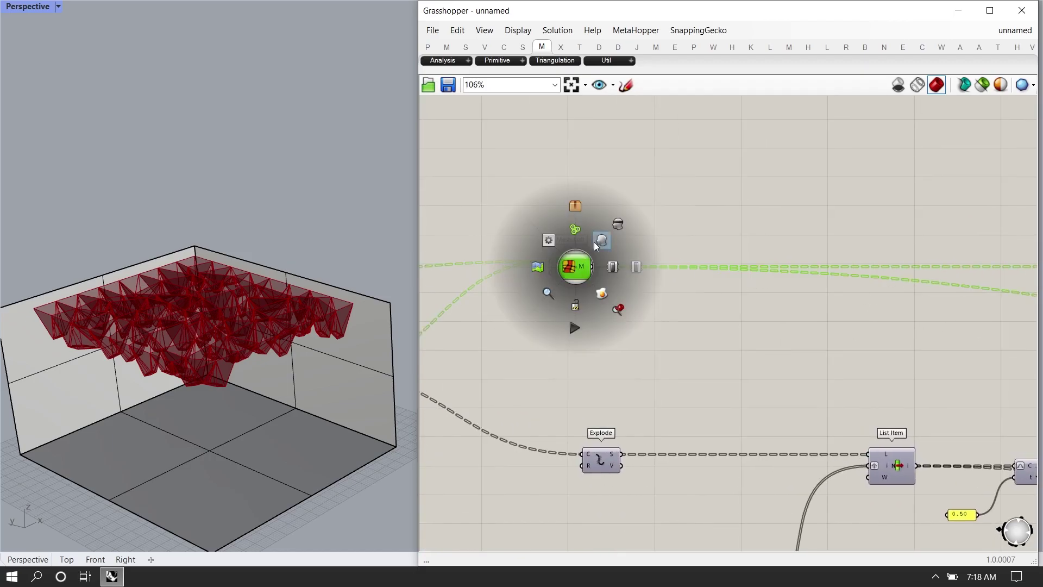
click(595, 242)
right_drag(227, 372, 209, 348)
scroll(217, 350, up, 1)
Add a Mesh Explode component, connect the funnels' Mesh Loft M output to its M input, and check its A output
right_drag(752, 190, 634, 246)
scroll(633, 246, up, 1)
double_click(634, 246)
text(me)
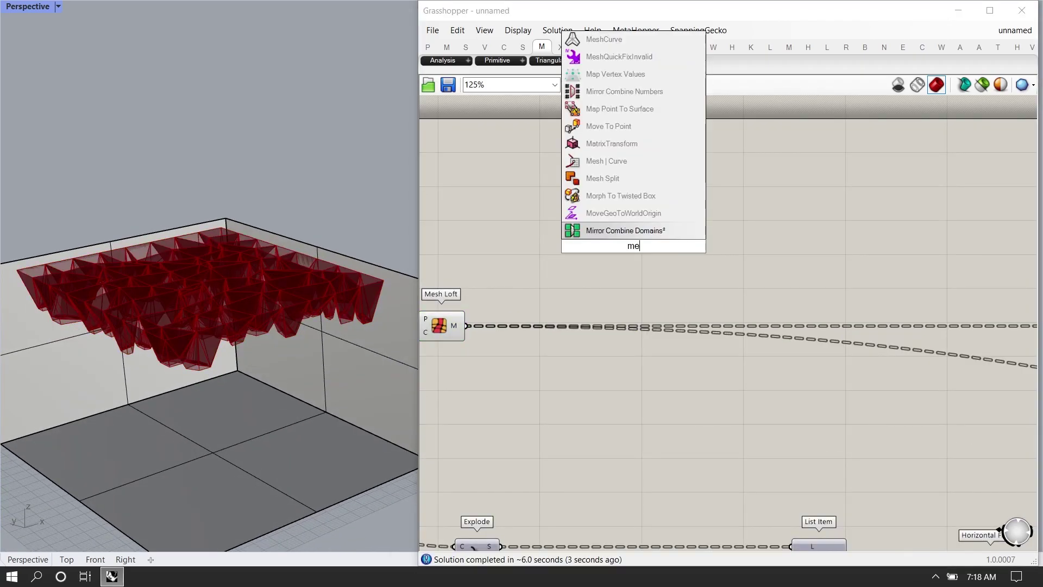
text(sh explode)
click(630, 194)
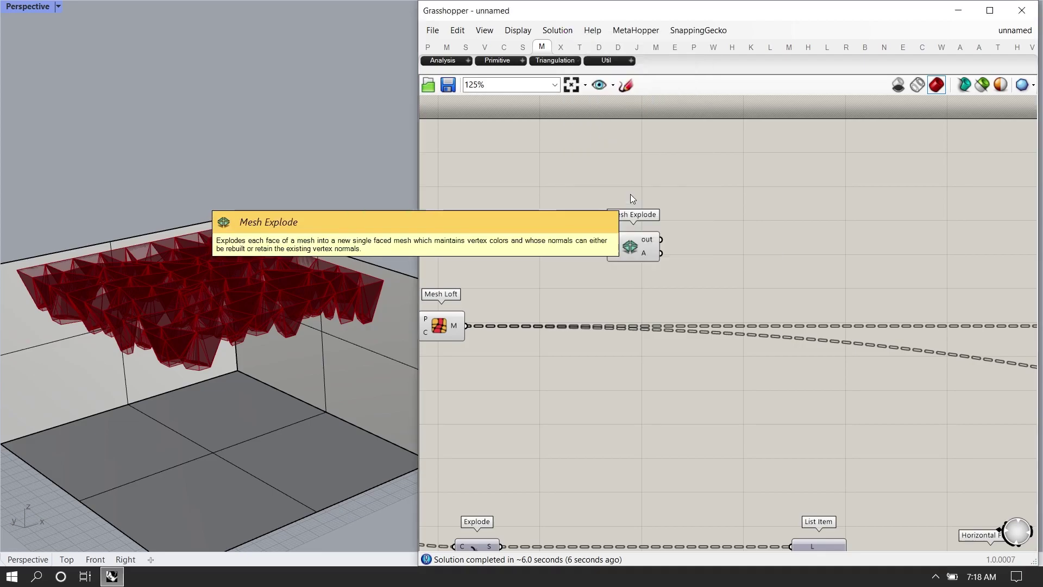
drag(638, 247, 714, 249)
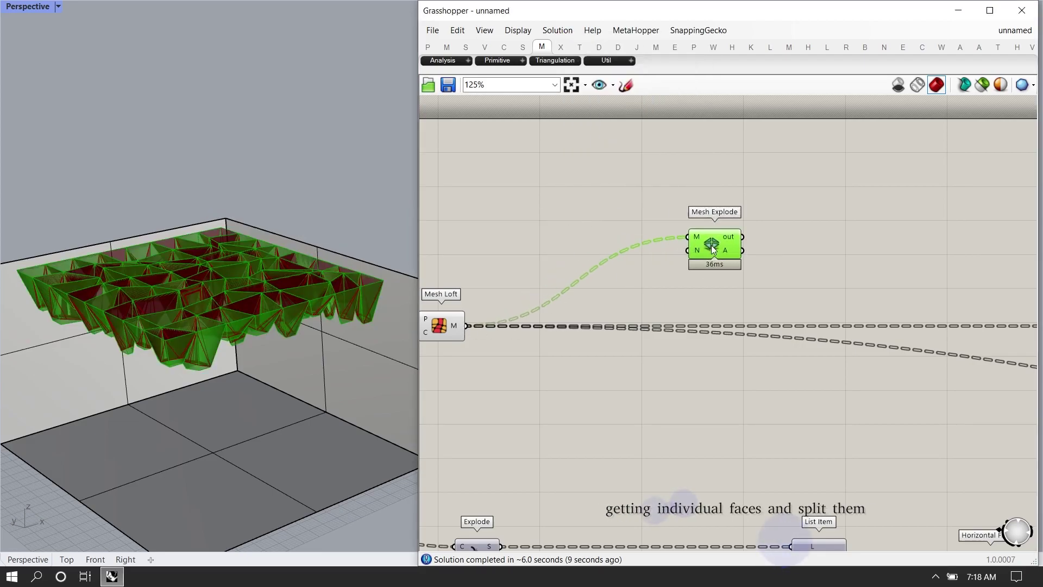
click(751, 310)
mouse_move(723, 253)
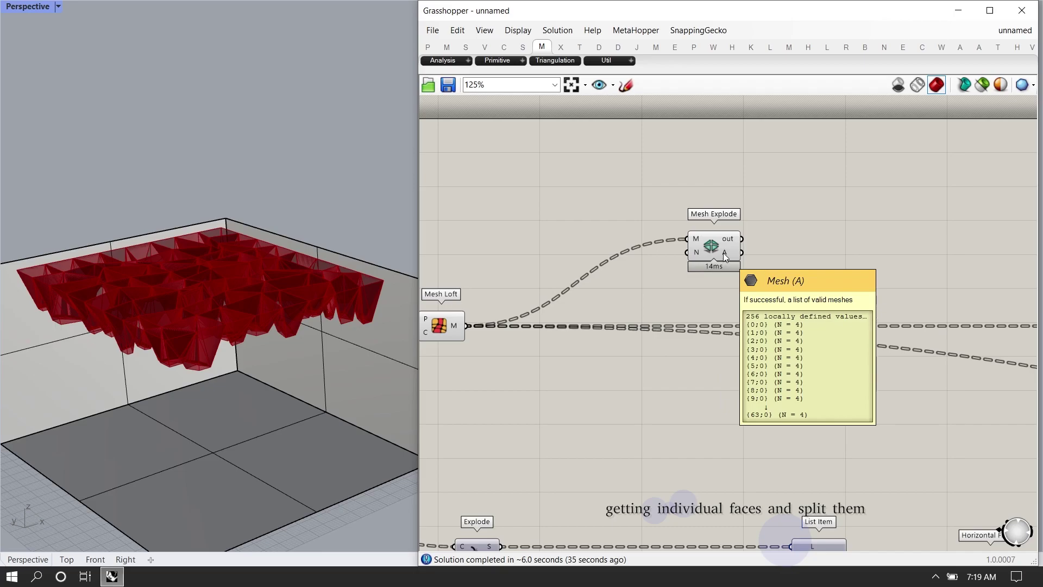
drag(711, 250, 715, 251)
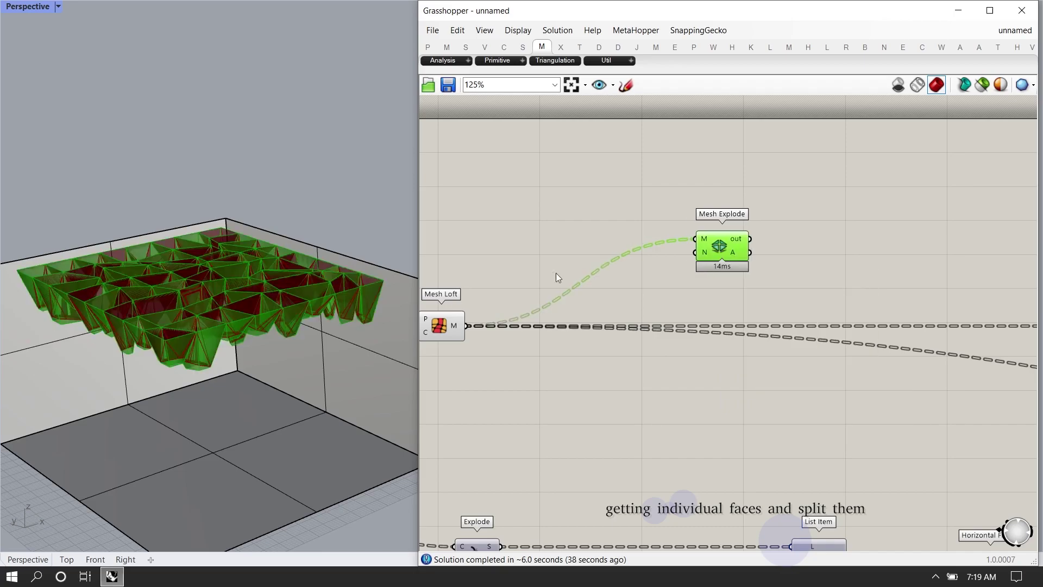
Replace the M input of Mesh Split Plane with the A output of Mesh Explode so the individual faces are split
scroll(212, 315, up, 4)
right_drag(213, 321, 207, 278)
scroll(582, 210, down, 4)
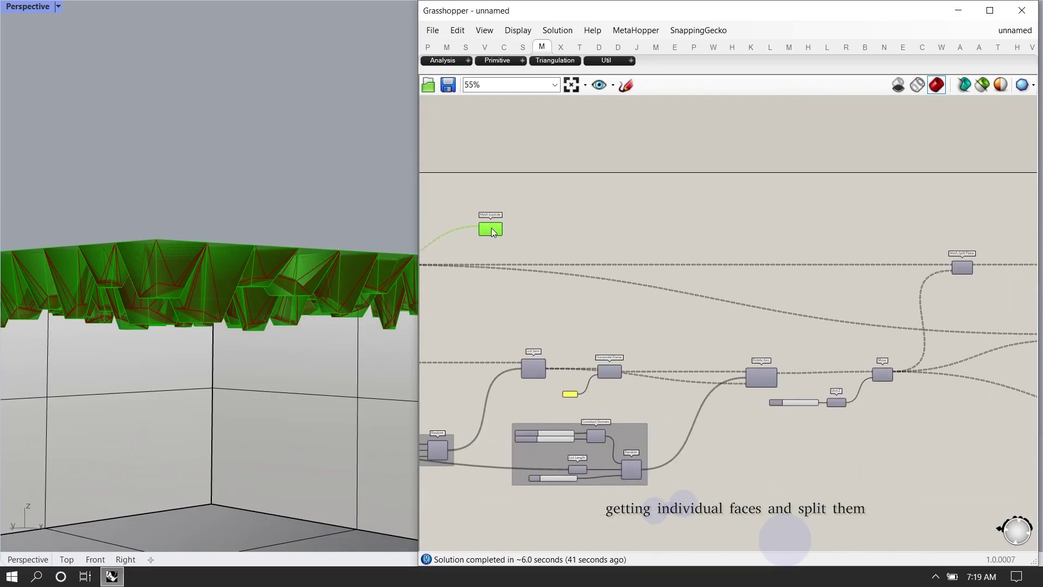
scroll(729, 255, up, 5)
click(777, 324)
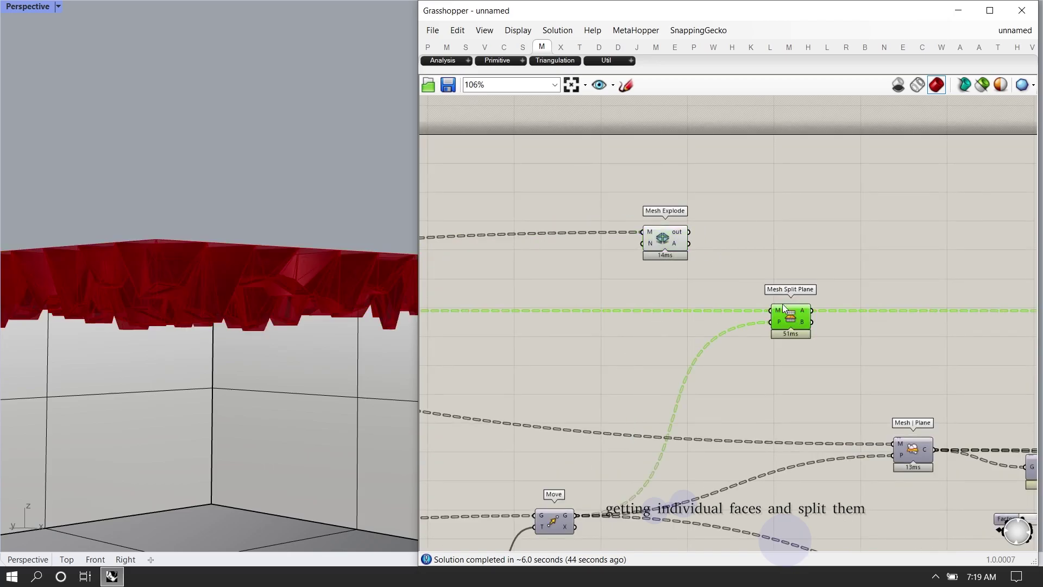
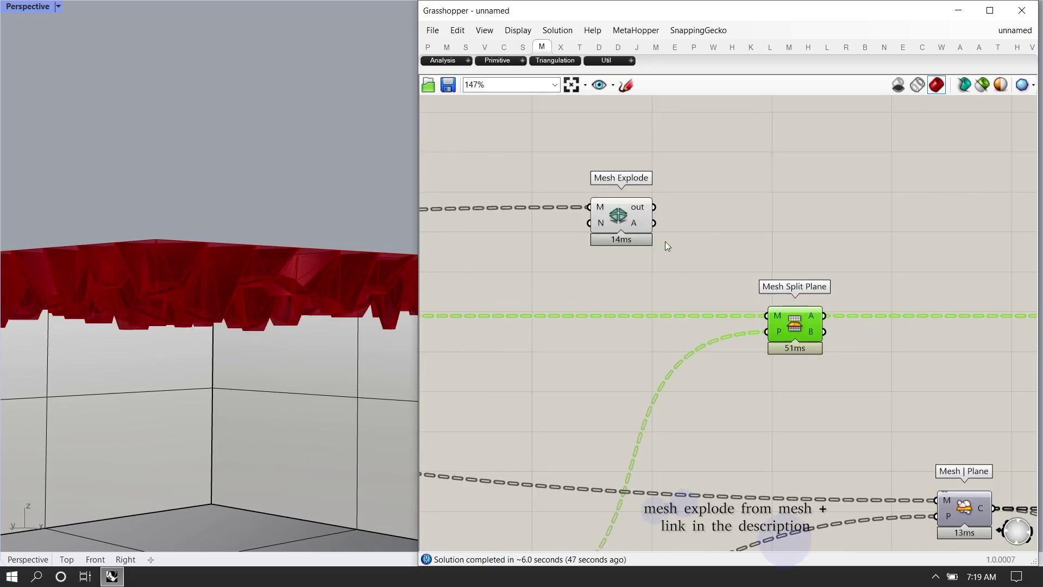
drag(653, 223, 798, 322)
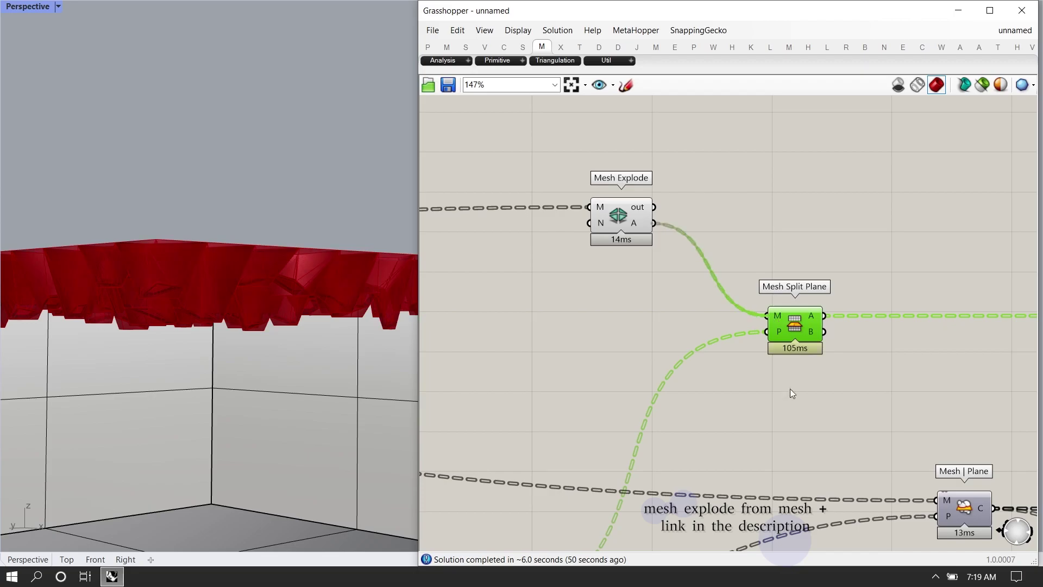
Turn on the preview of the Mesh Split Plane component
click(633, 222)
scroll(632, 308, down, 3)
scroll(619, 284, up, 3)
click(616, 328)
key(space)
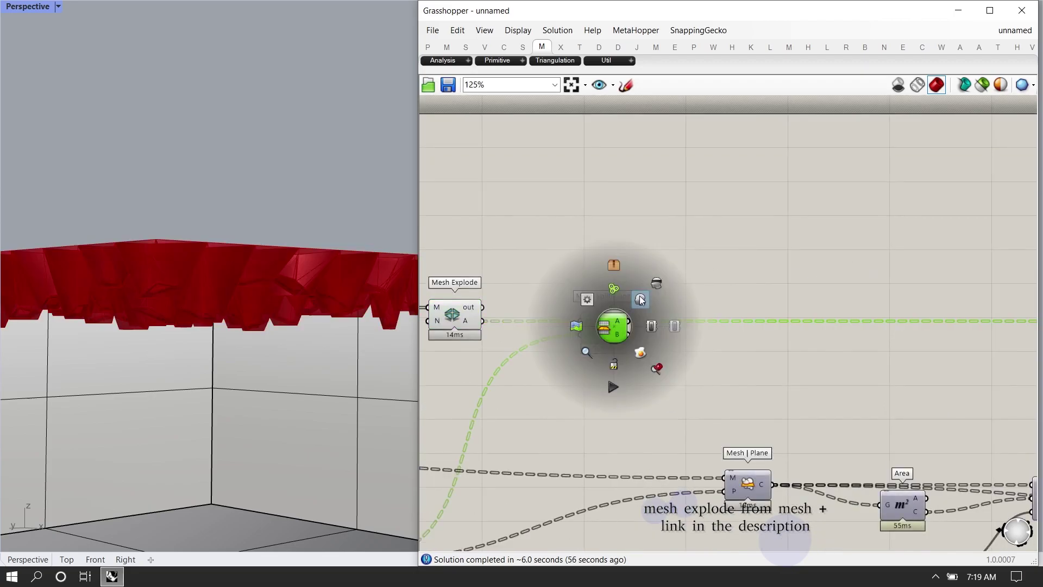
Add the n-gon Mesh Edges component above the wire and connect the Mesh Split Plane A output to its M input
scroll(652, 288, up, 2)
double_click(681, 273)
text(mesh ed)
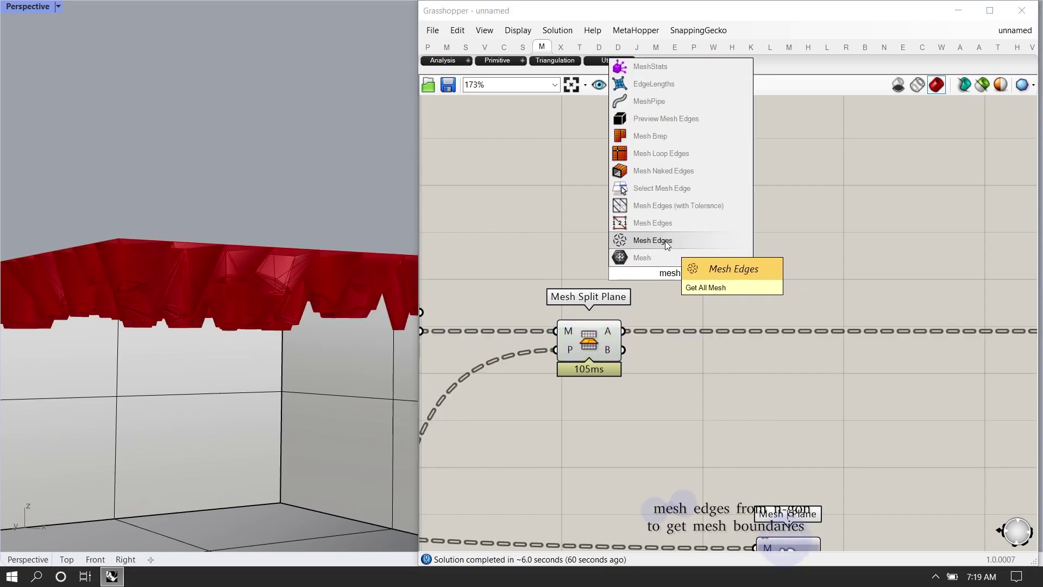
click(668, 240)
mouse_move(599, 340)
mouse_down()
mouse_move(677, 308)
mouse_move(737, 246)
mouse_up()
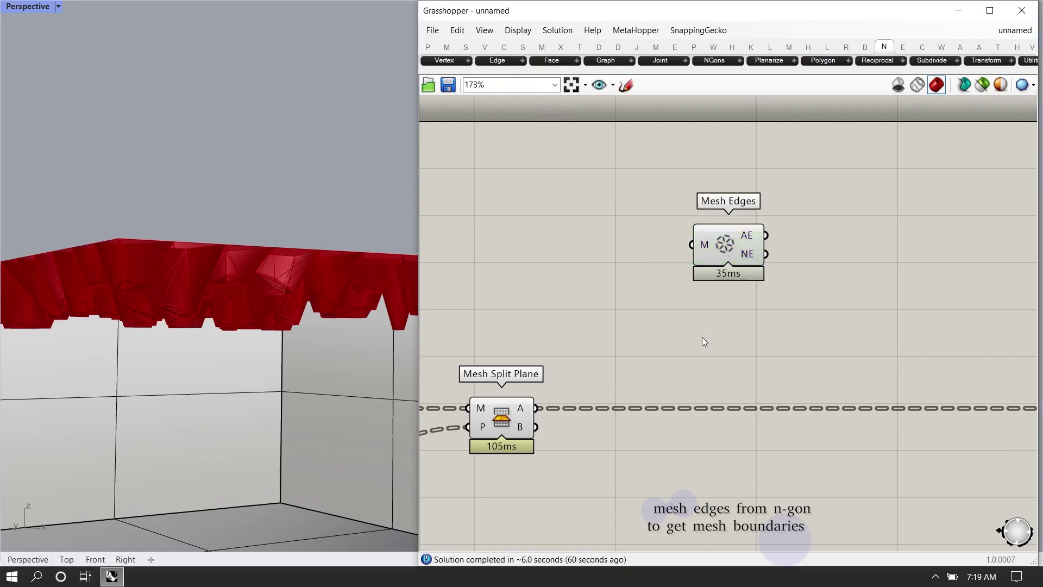
drag(537, 409, 714, 240)
Preview the naked edges through a temporary Curve component on the NE output of Mesh Edges, and delete it
double_click(872, 250)
text(crv)
key(Return)
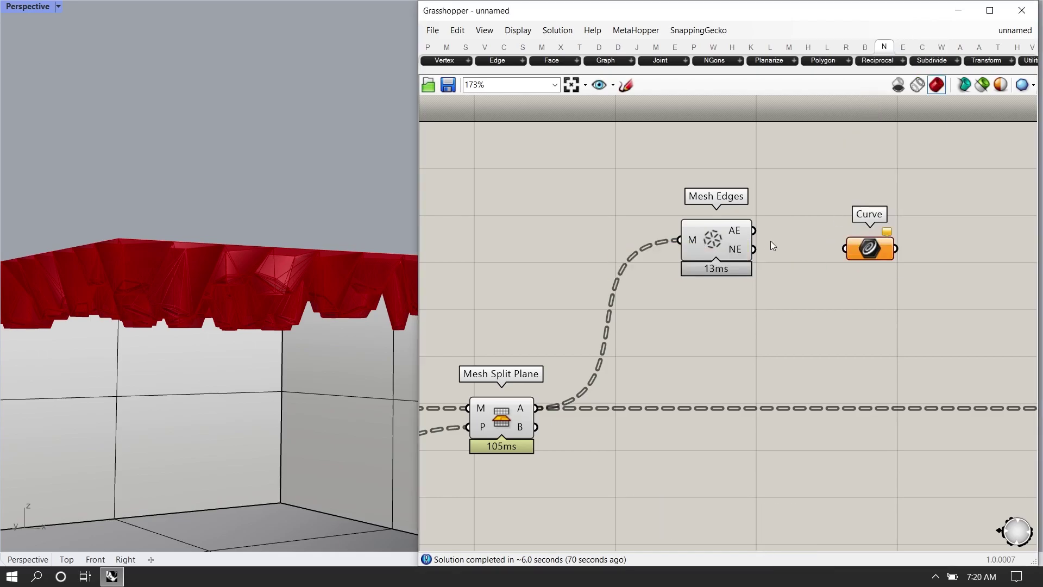
drag(854, 245, 844, 227)
drag(771, 253, 854, 252)
right_drag(275, 288, 282, 304)
scroll(290, 288, up, 3)
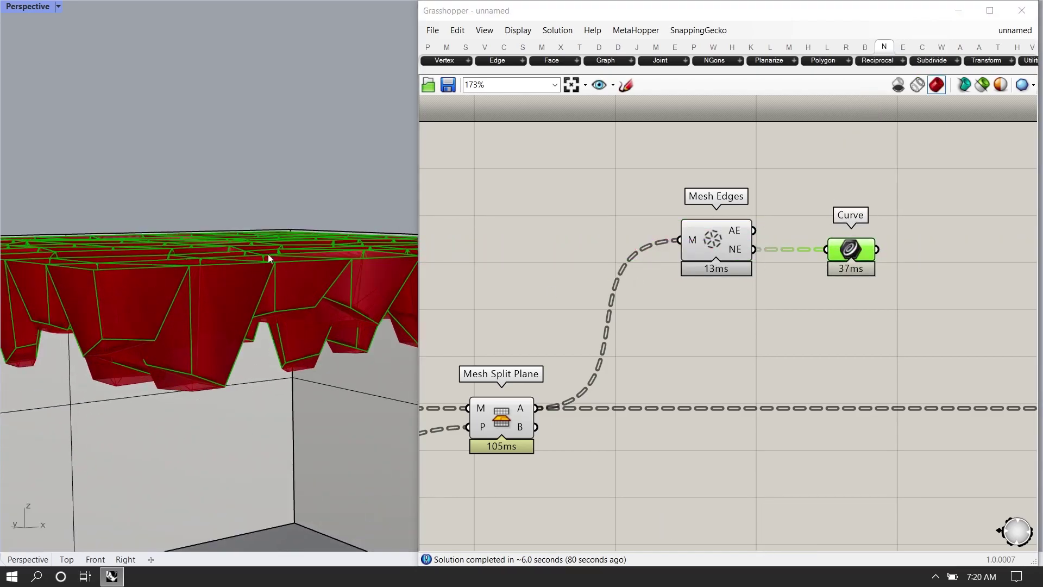
right_drag(817, 214, 685, 217)
key(Delete)
Add a Join Curves component and connect the NE output of Mesh Edges to its C input
double_click(722, 253)
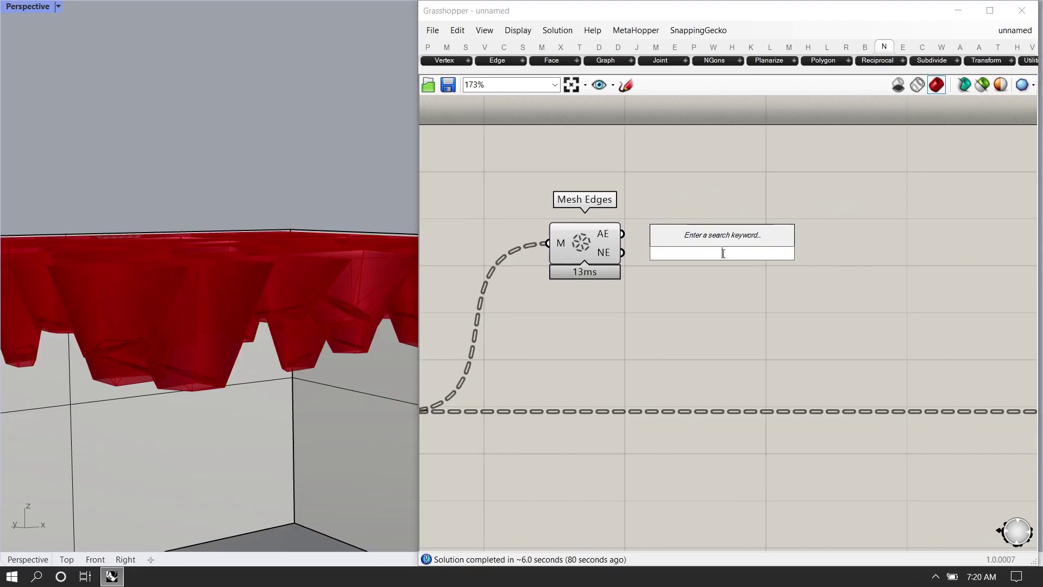
text(join crv)
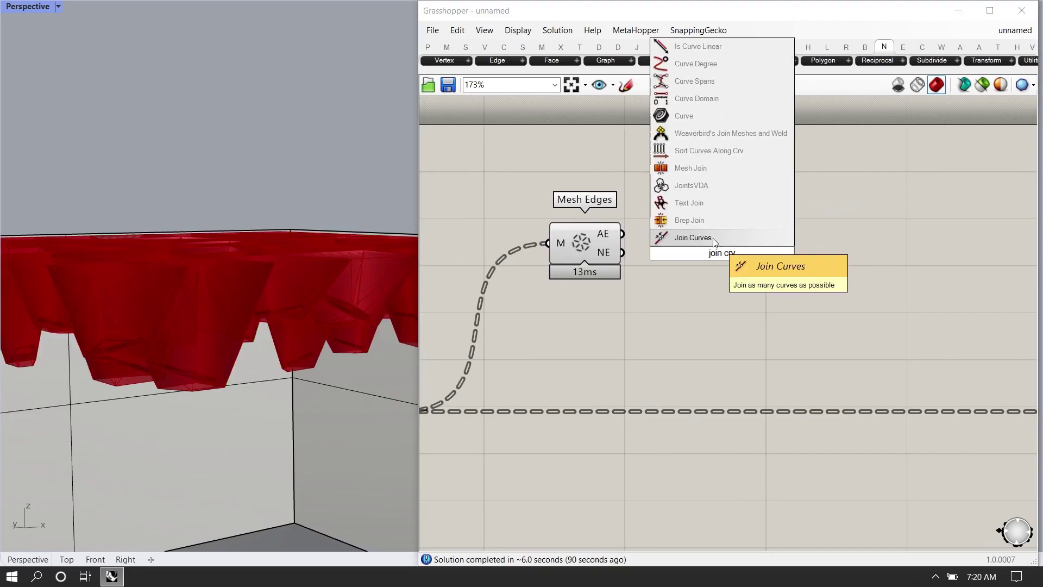
click(713, 238)
drag(622, 252, 656, 252)
Add a Simple Mesh component after Join Curves and feed its B input from the C output
double_click(828, 266)
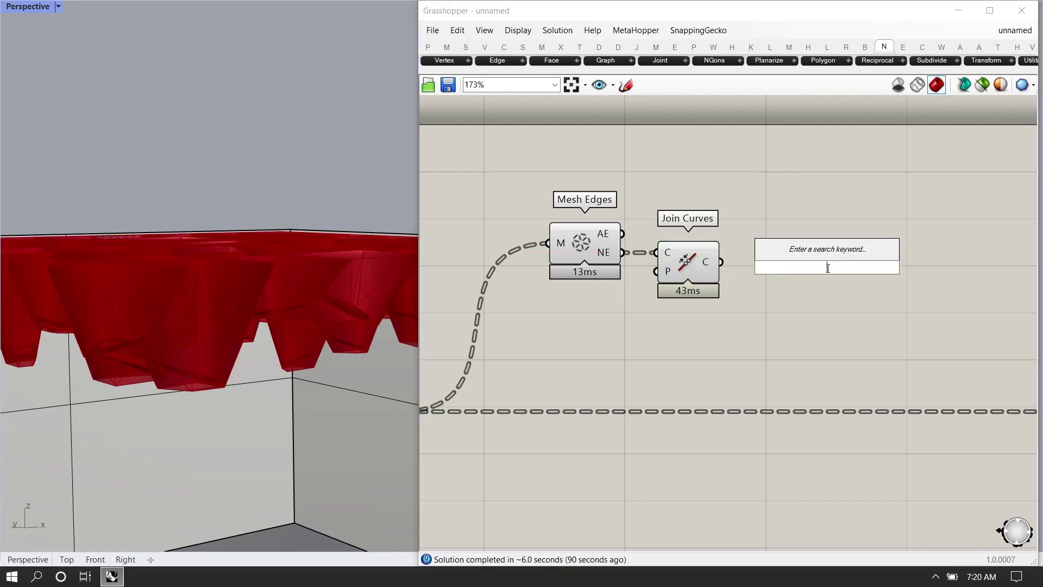
text(simple mesh)
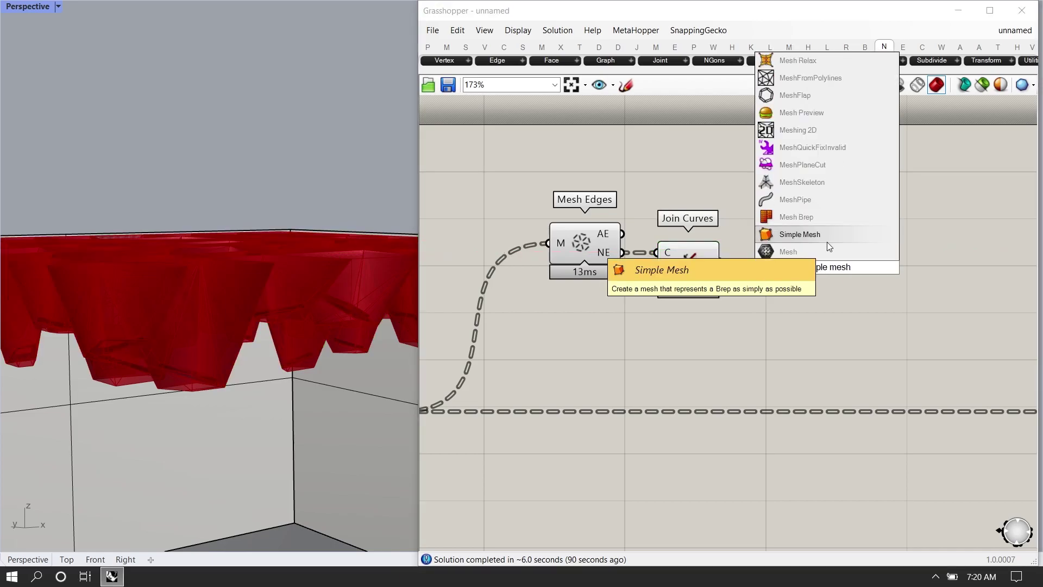
key(Return)
drag(824, 271, 829, 266)
Turn off the previews of the Mesh Edges and Join Curves components
drag(754, 356, 591, 145)
middle_click(647, 188)
click(693, 142)
Bake the M output of the new Simple Mesh with the default attributes
right_drag(776, 188, 751, 184)
scroll(751, 184, up, 2)
click(808, 288)
right_click(811, 287)
click(845, 345)
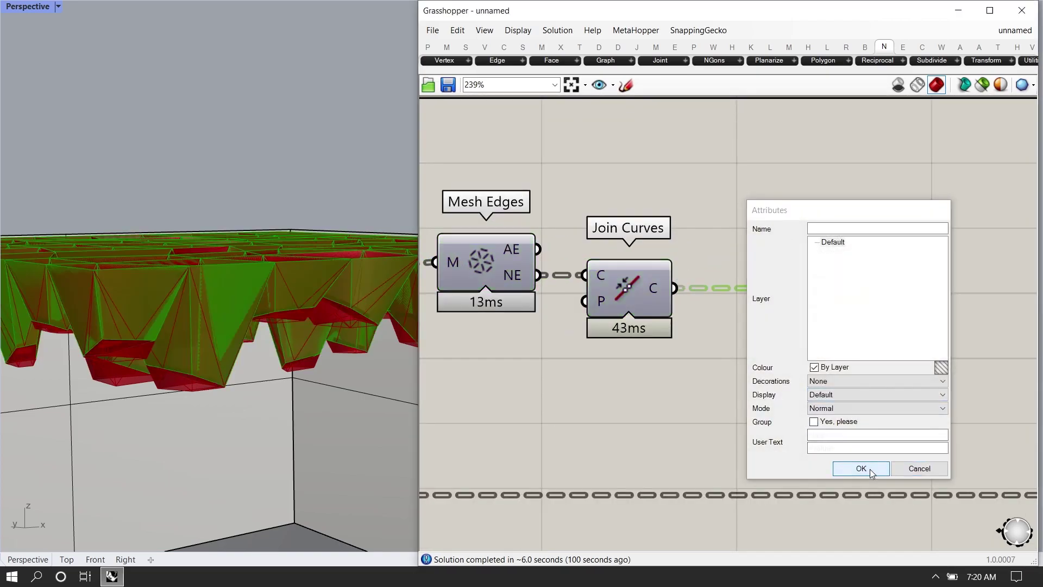
click(859, 467)
Turn off the previews of all components in the definition
scroll(638, 327, down, 6)
key(ctrl+a)
middle_click(665, 308)
click(708, 268)
click(773, 267)
Minimize Grasshopper and examine the baked funnel faces from below in the Perspective viewport
click(957, 10)
scroll(227, 334, down, 6)
scroll(227, 334, up, 6)
right_drag(227, 334, 427, 161)
scroll(427, 161, up, 3)
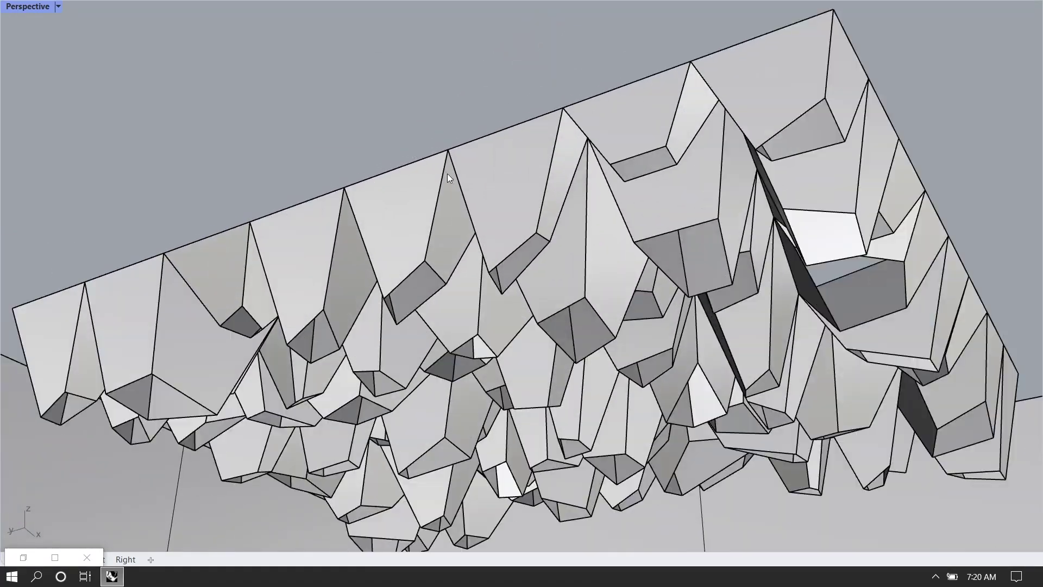
scroll(490, 226, up, 3)
right_drag(490, 226, 511, 292)
scroll(511, 292, down, 8)
Undo the bake of the funnel faces and restore the Grasshopper window
right_drag(371, 276, 620, 191)
scroll(354, 438, up, 3)
scroll(608, 250, down, 5)
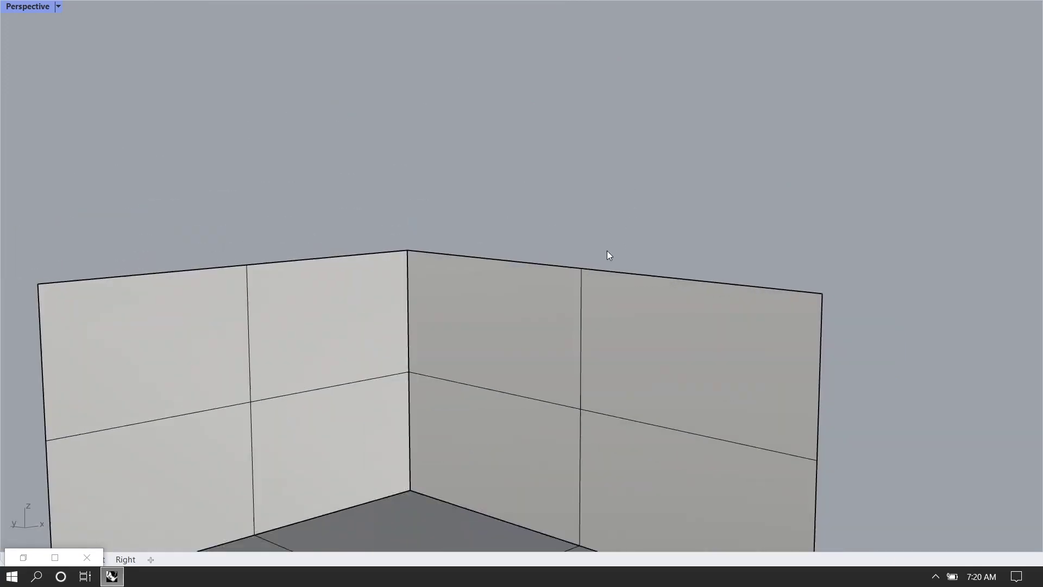
scroll(533, 285, up, 4)
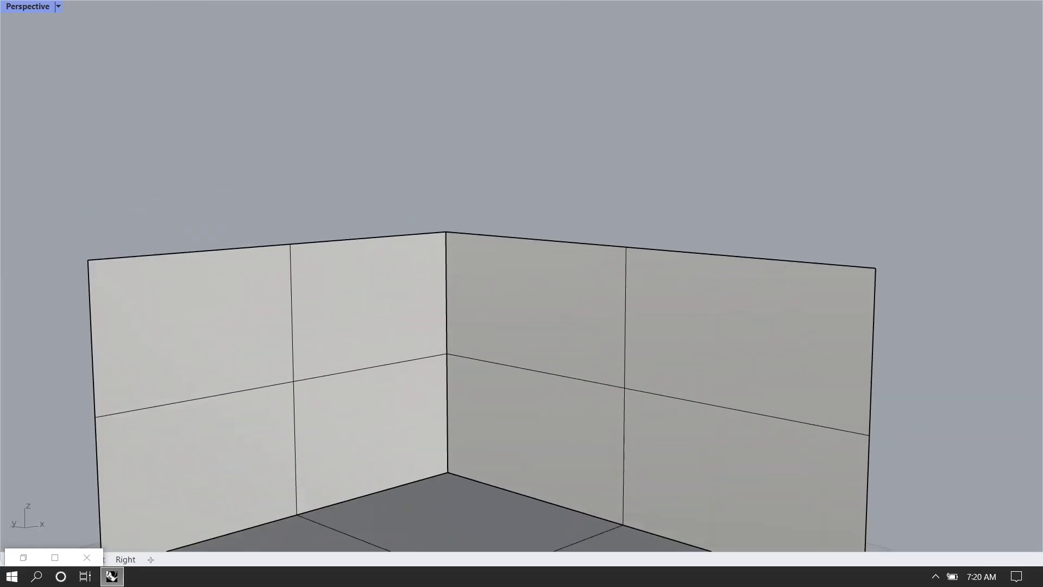
right_click(533, 285)
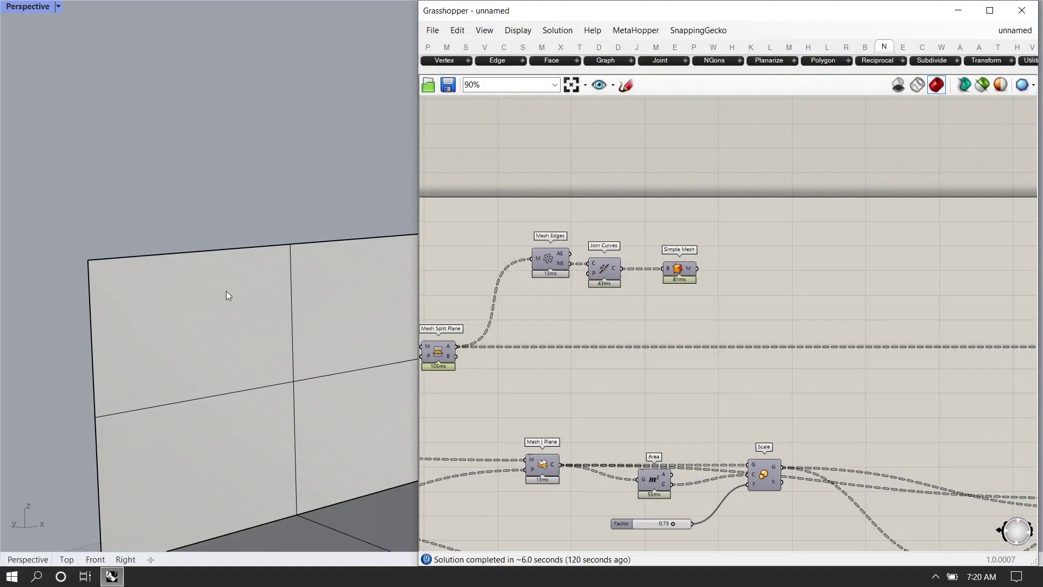
Move the Simple Mesh of the funnel faces over to the final components, above the Mesh component
scroll(100, 287, down, 6)
right_drag(100, 287, 125, 348)
scroll(211, 326, up, 3)
drag(678, 265, 749, 298)
scroll(706, 255, down, 5)
scroll(828, 255, up, 7)
right_drag(720, 315, 576, 265)
scroll(576, 265, down, 3)
scroll(653, 293, up, 2)
right_drag(654, 294, 675, 198)
Add a Mesh Join component beside the final Mesh component
double_click(739, 252)
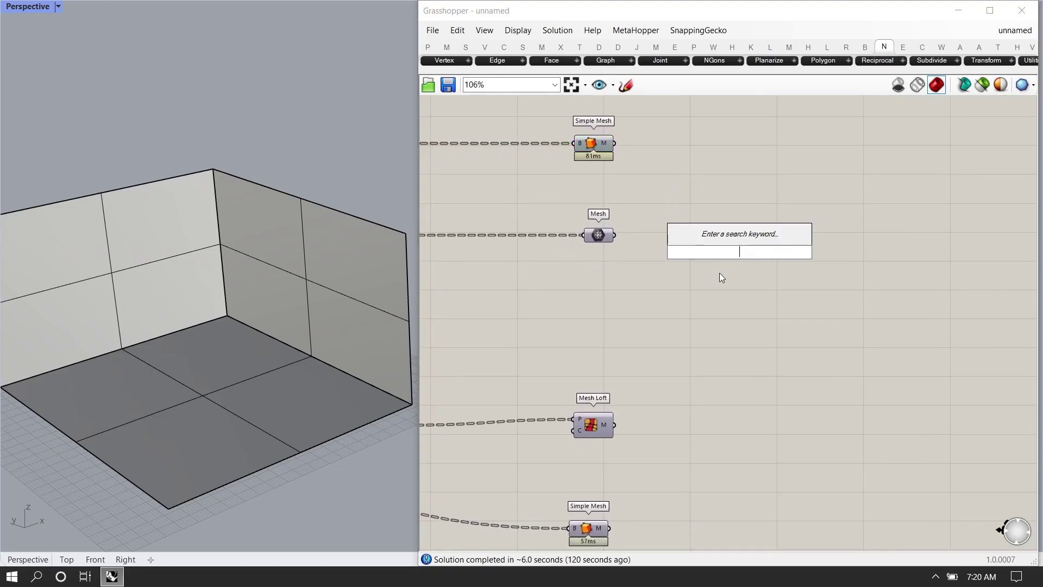
text(join mesh)
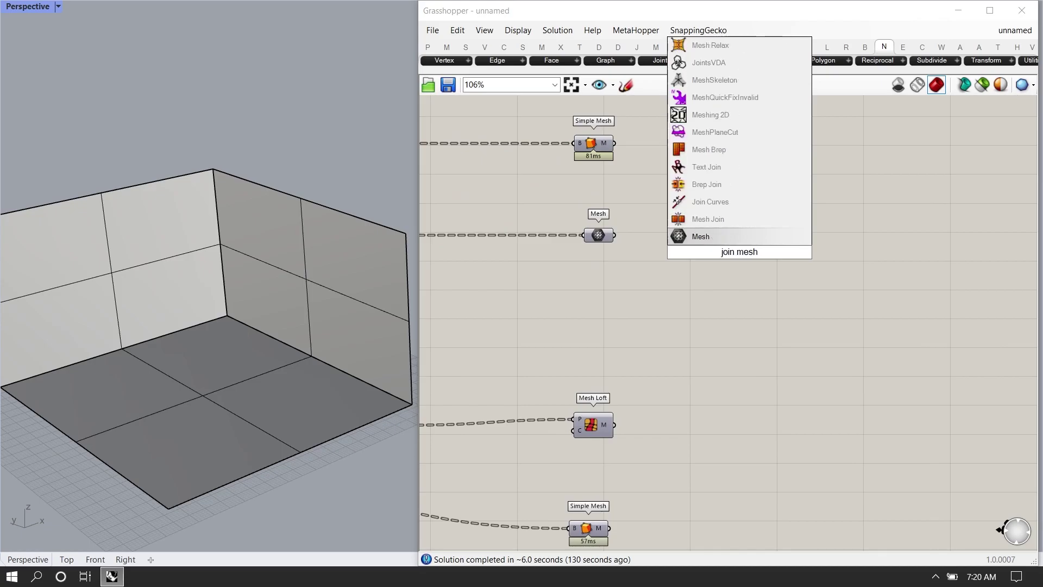
key(Up)
key(Return)
Turn on the preview of the funnel faces' Simple Mesh and connect its M output to the Mesh Join input
click(599, 143)
middle_click(598, 142)
click(627, 126)
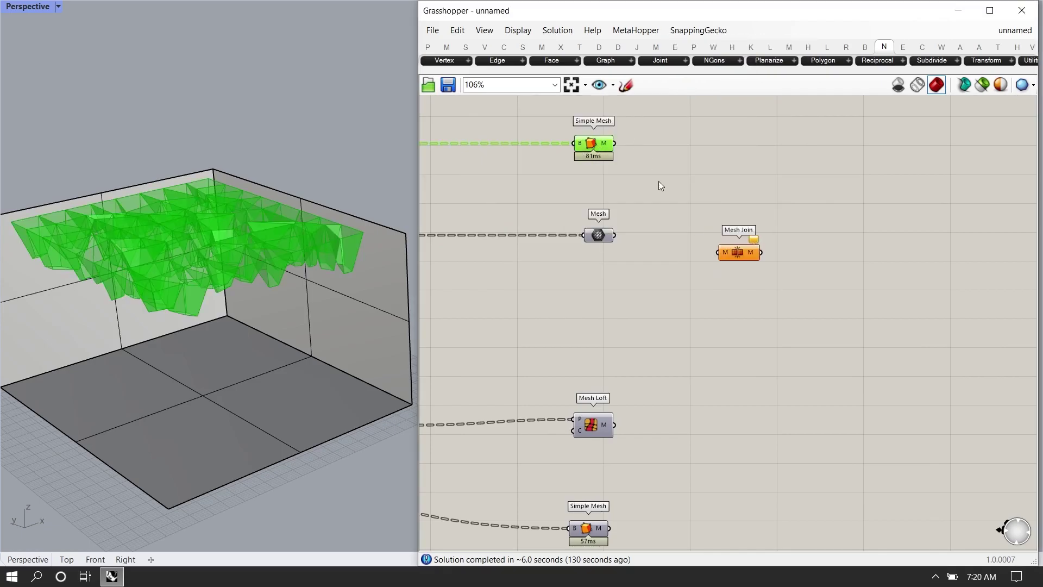
right_drag(629, 156, 625, 161)
drag(699, 259, 713, 257)
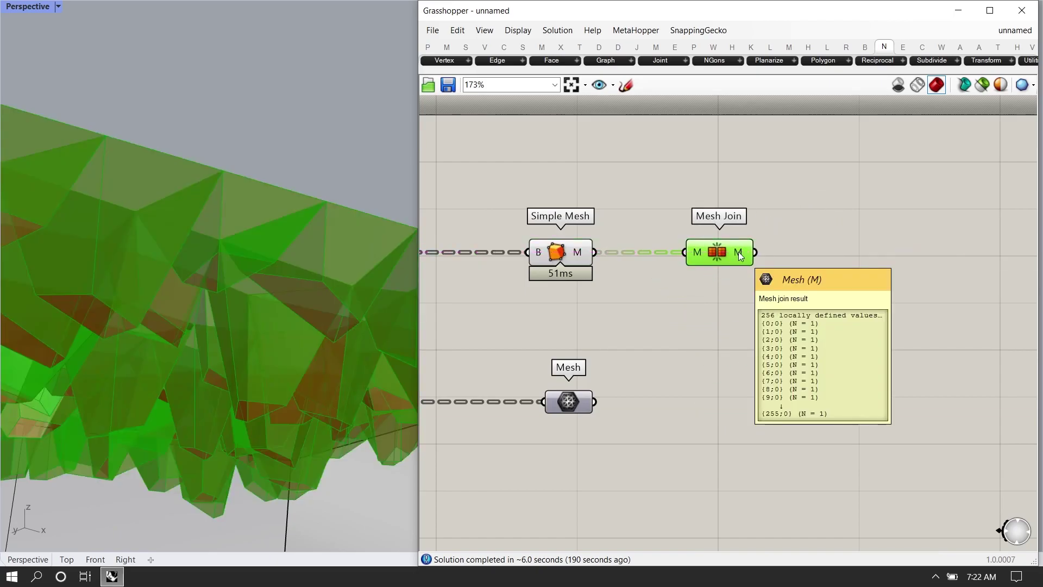
Delete the old Mesh component below the funnel faces' Simple Mesh and check the M output of Mesh Loft
scroll(684, 366, down, 3)
click(634, 317)
scroll(717, 380, down, 2)
scroll(580, 421, up, 2)
mouse_move(548, 431)
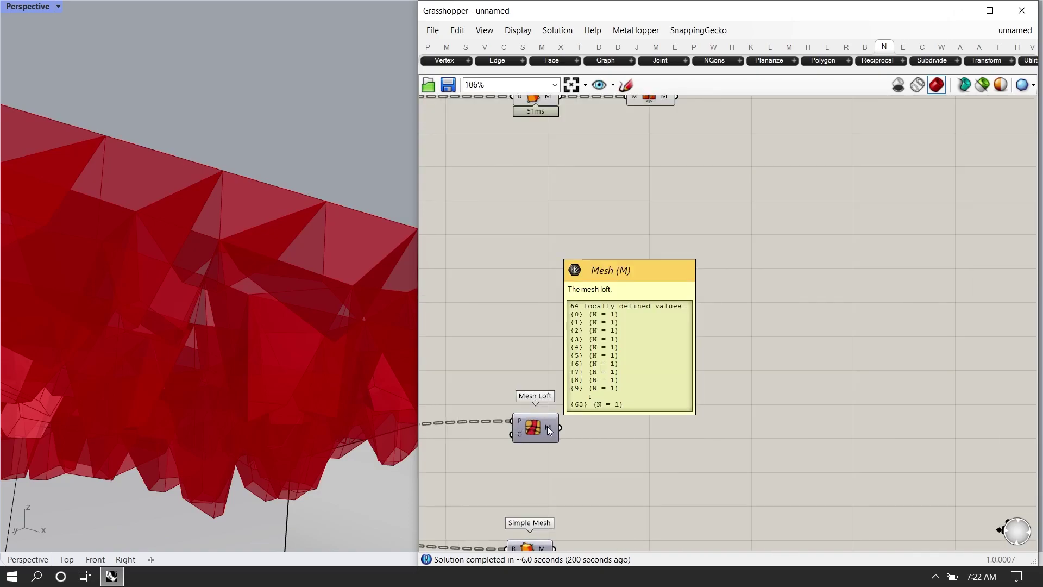
Move Mesh Join down between the funnel faces' Simple Mesh and the Mesh Loft component
scroll(548, 430, down, 1)
drag(633, 178, 647, 347)
scroll(298, 237, up, 5)
right_drag(298, 237, 294, 271)
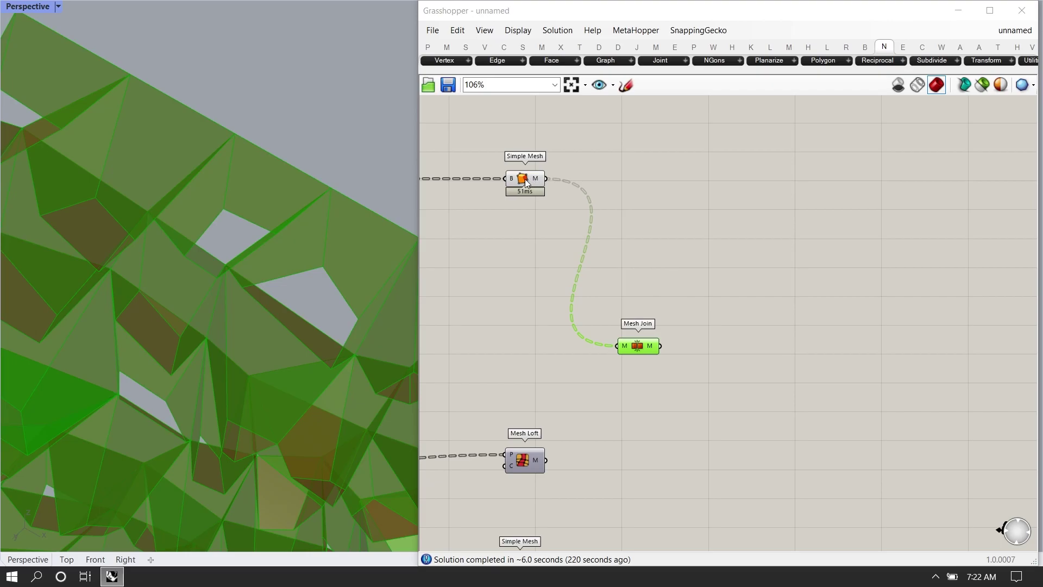
Check the data branches of the Join Curves C output and try to flatten it
right_drag(525, 179, 718, 235)
scroll(719, 236, down, 3)
right_drag(462, 247, 773, 247)
scroll(614, 221, up, 7)
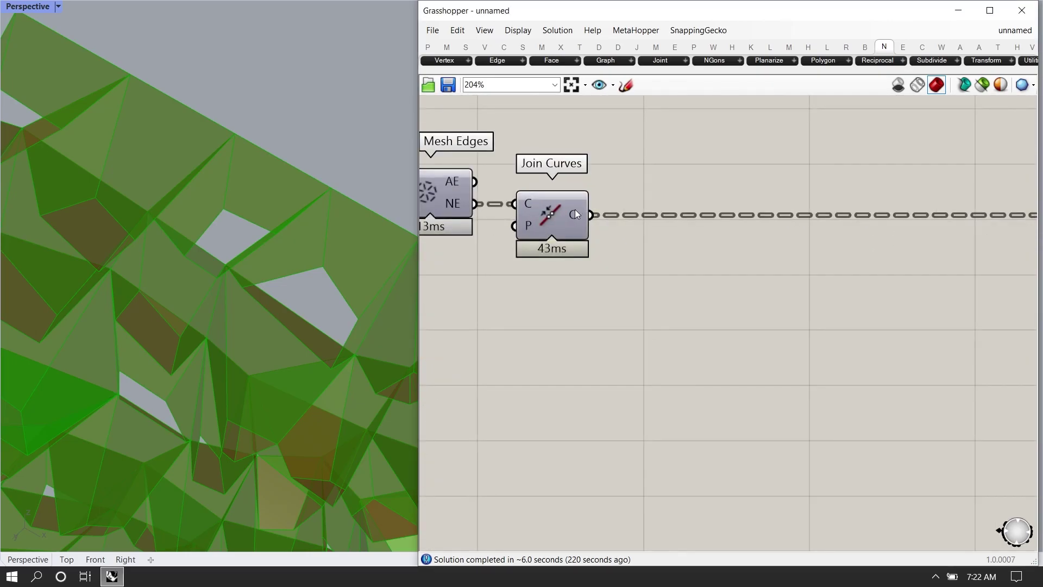
mouse_move(574, 211)
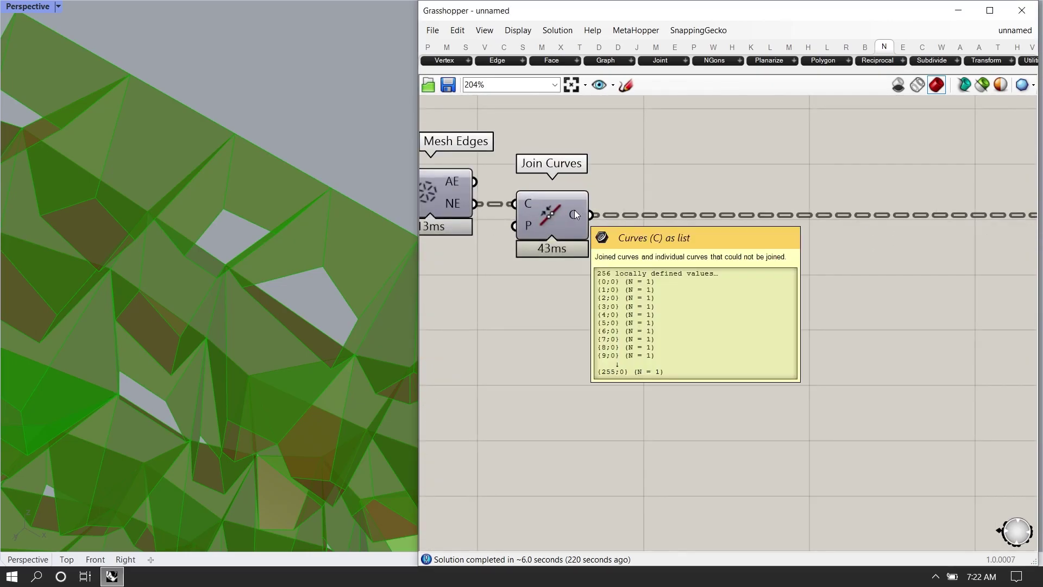
right_click(574, 210)
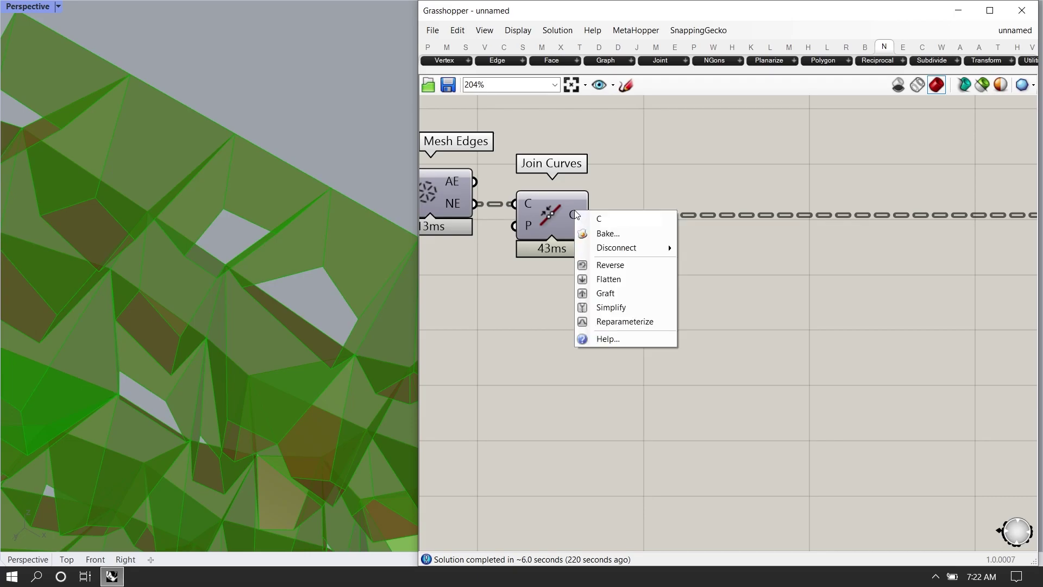
click(594, 280)
Add the Mesh Loft and lower Simple Mesh outputs to the Mesh Join M input and flatten that input
scroll(594, 280, down, 6)
scroll(578, 209, up, 5)
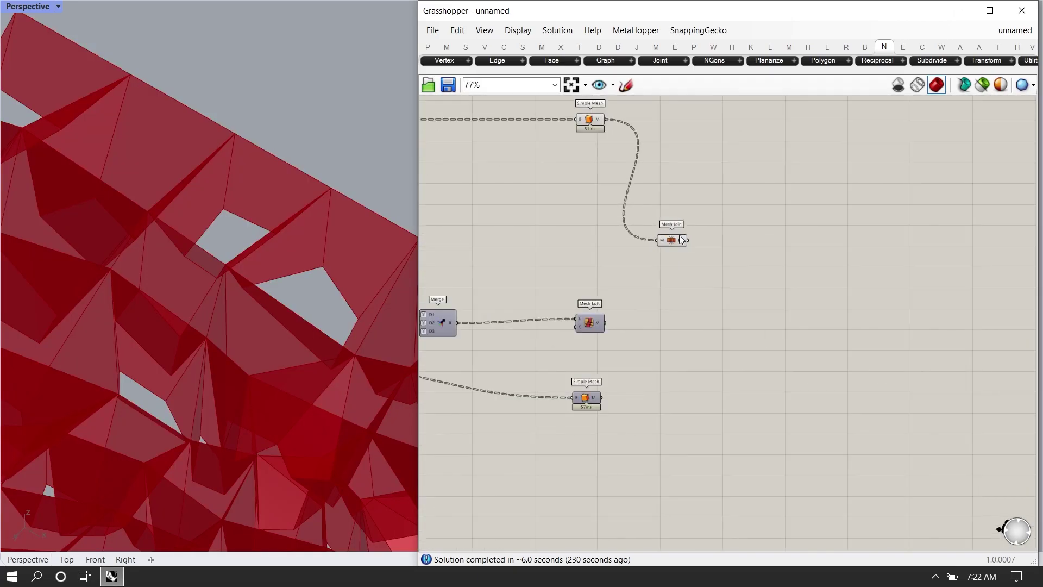
shift+drag(579, 341, 730, 370)
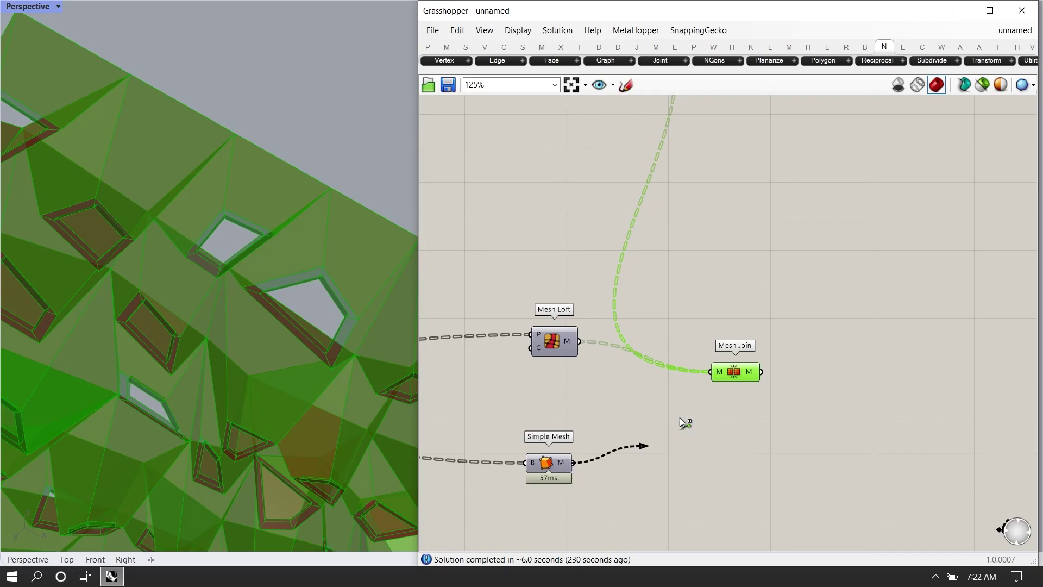
shift+drag(626, 452, 749, 377)
right_click(719, 372)
click(741, 418)
Move Mesh Join farther away from its sources and turn on the previews of Mesh Loft and the lower Simple Mesh
drag(730, 373, 896, 411)
scroll(708, 312, down, 3)
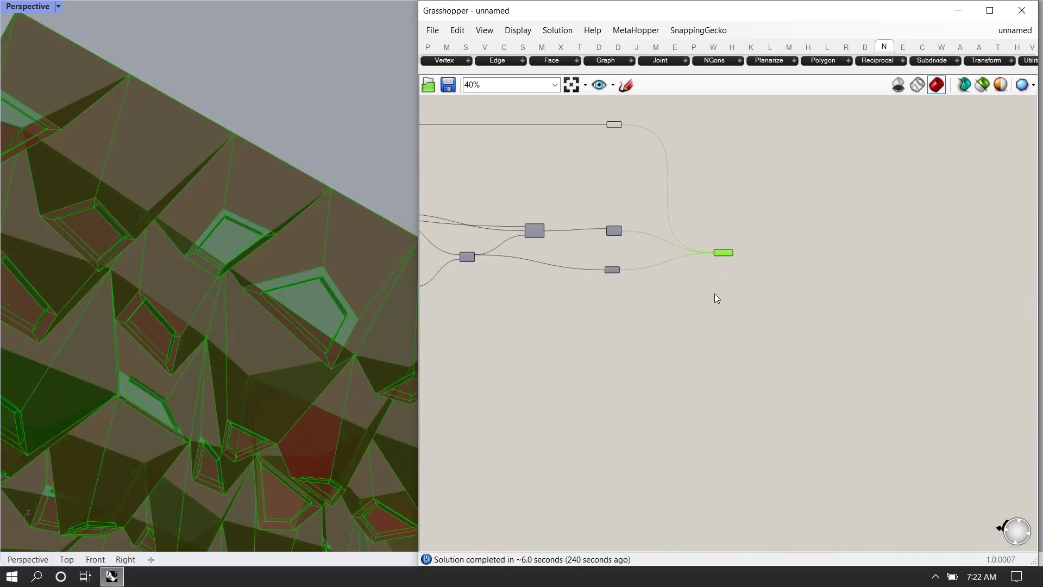
drag(727, 244, 746, 265)
right_drag(557, 232, 636, 268)
drag(624, 339, 545, 273)
middle_click(589, 310)
click(615, 286)
Disconnect the lower Simple Mesh from Mesh Join and place it directly below Mesh Join
scroll(598, 311, up, 2)
ctrl+drag(878, 298, 878, 297)
click(847, 323)
drag(590, 312, 919, 354)
Add a Unify Mesh component and connect the Mesh Join M output to its M input
right_drag(954, 324, 691, 314)
scroll(696, 293, up, 2)
click(737, 281)
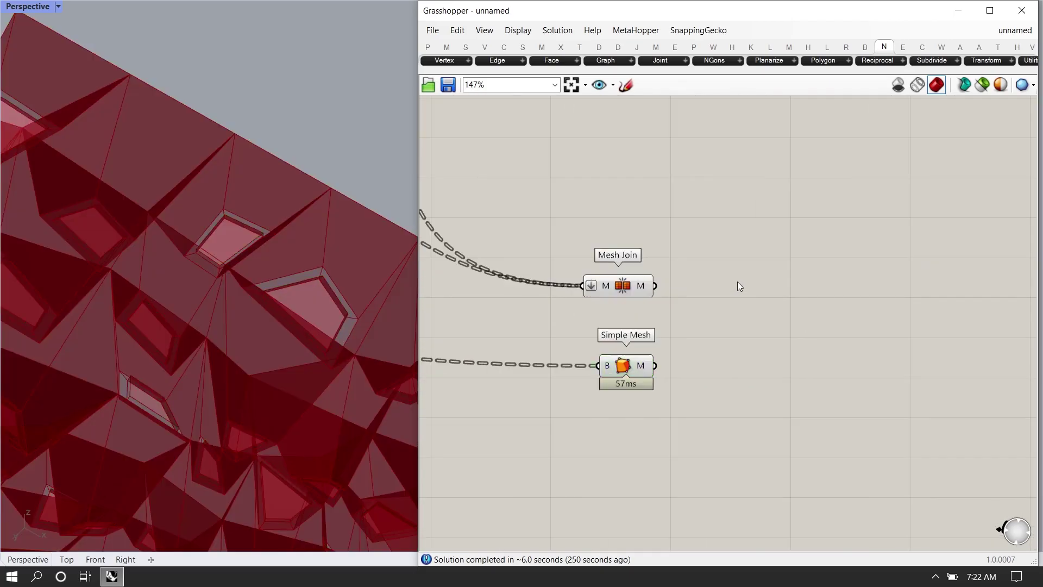
double_click(737, 281)
text(mesh unify)
key(Return)
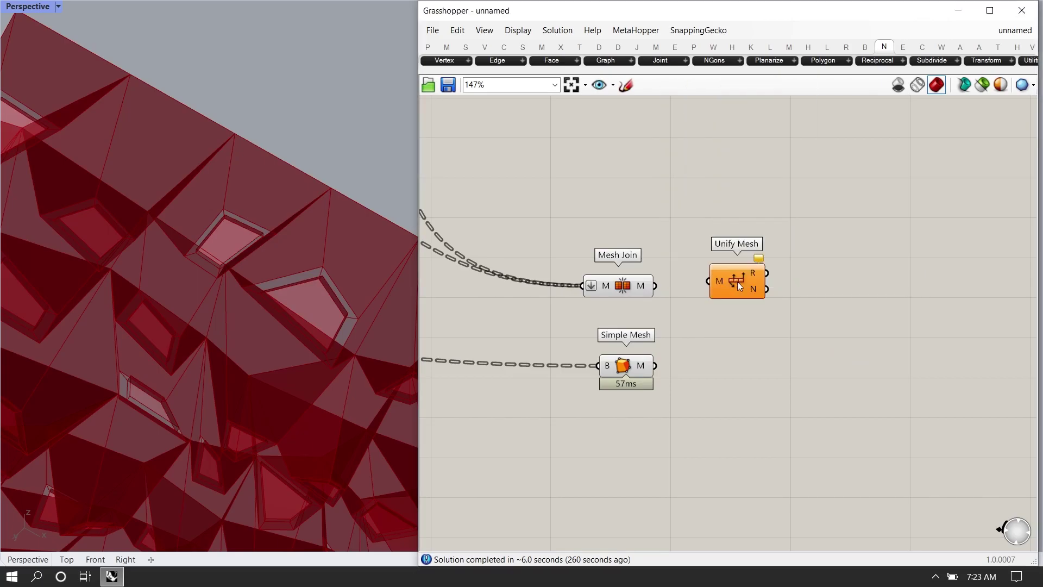
drag(725, 266, 773, 295)
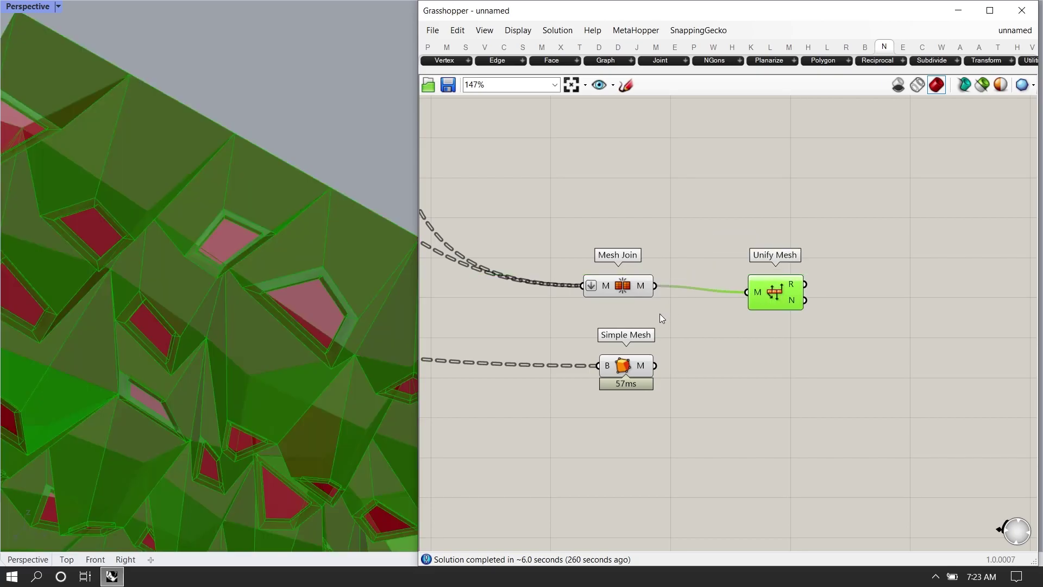
Move the caps' Simple Mesh below Unify Mesh and label it with the scribble text "ligths"
drag(661, 314, 567, 260)
drag(619, 373, 813, 432)
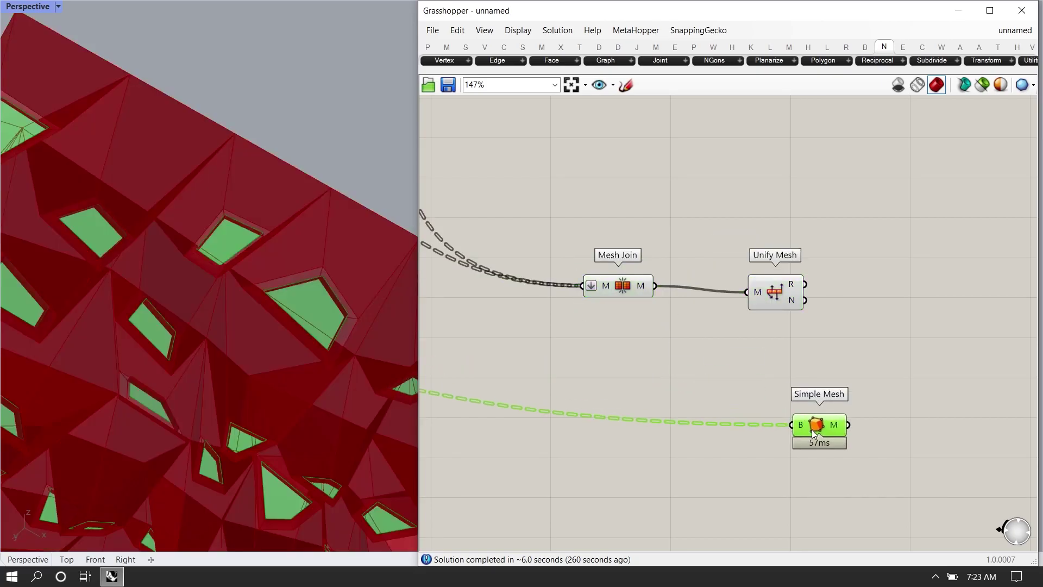
double_click(764, 370)
text(~ligths)
key(Return)
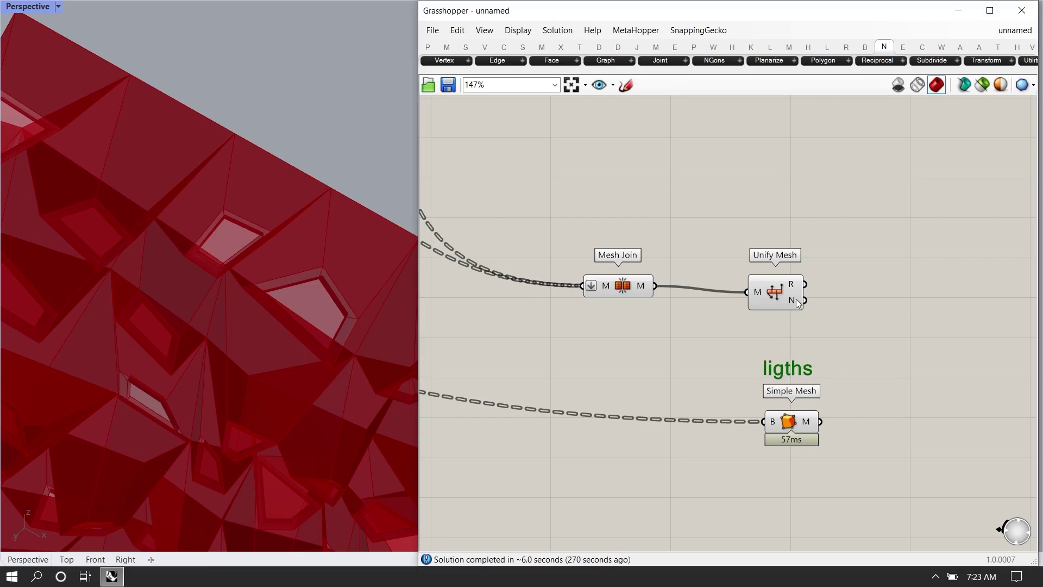
Align Unify Mesh with Mesh Join and hide the previews of all components except Unify Mesh and the lights' Simple Mesh
drag(797, 312, 801, 281)
click(852, 487)
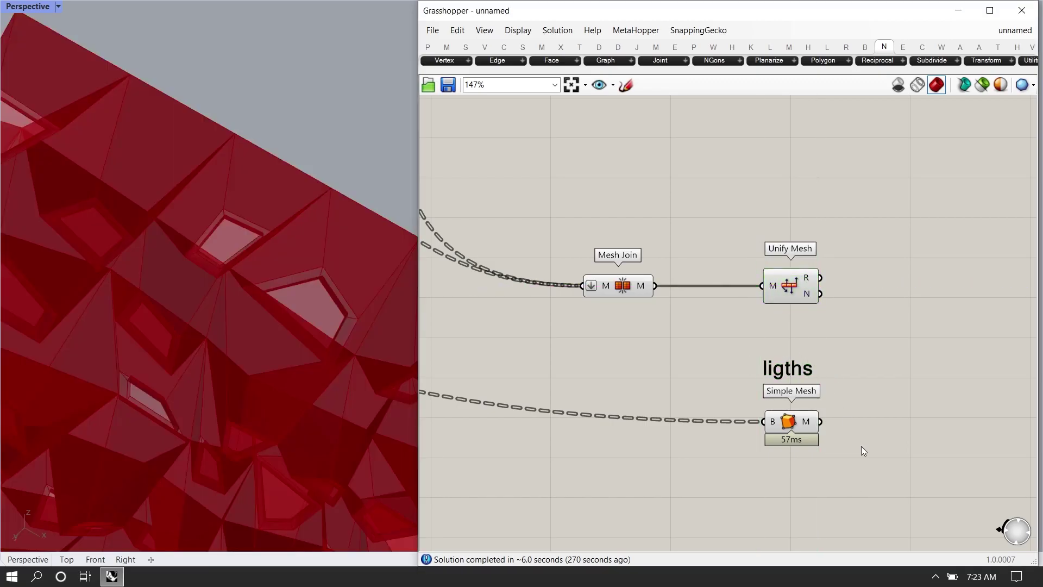
drag(859, 446, 782, 266)
key(ctrl+i)
middle_click(723, 337)
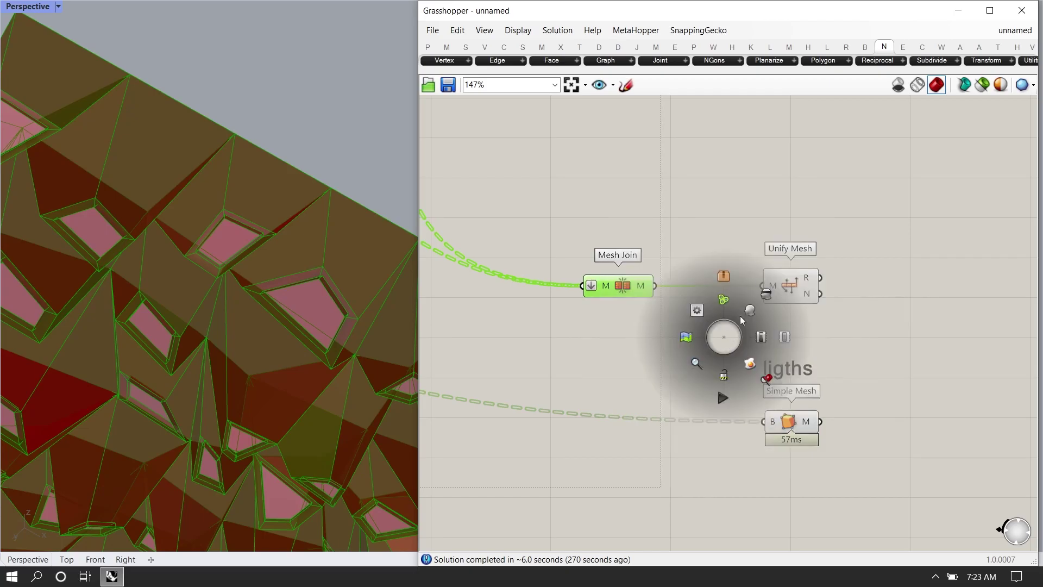
click(771, 295)
Bake the Unify Mesh result into Rhino on the Default layer
right_drag(393, 281, 223, 164)
scroll(819, 382, up, 1)
right_drag(822, 380, 731, 341)
click(731, 288)
click(697, 221)
right_click(690, 221)
click(730, 274)
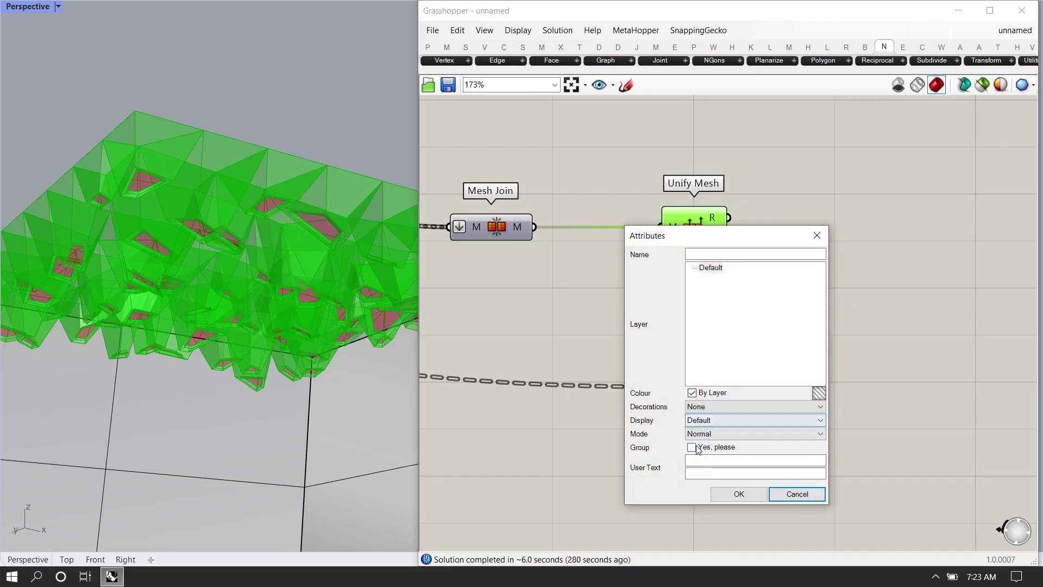
click(749, 499)
Bake the lights' Simple Mesh into Rhino and close the Grasshopper window
click(697, 385)
right_click(697, 385)
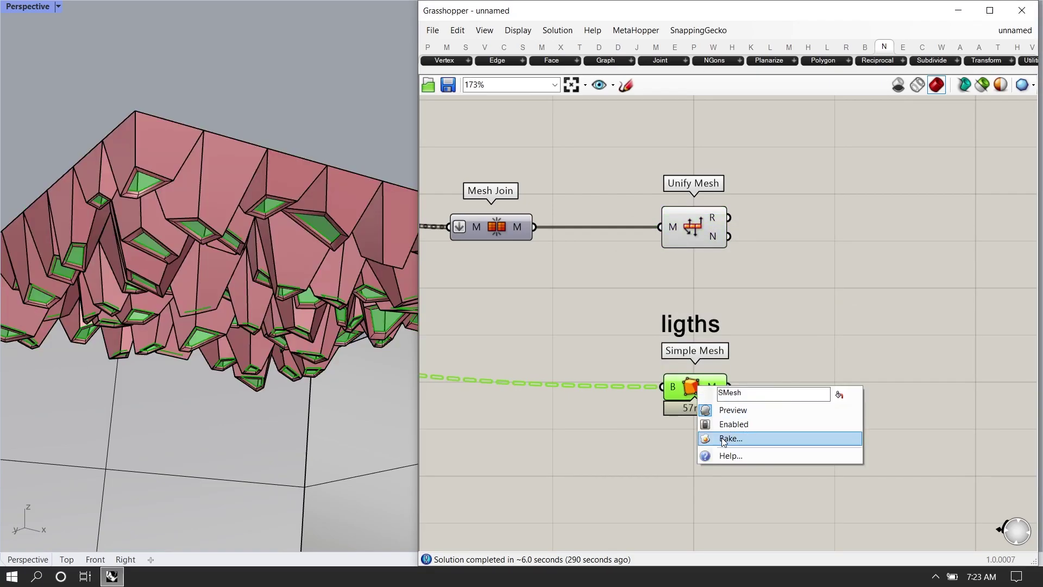
click(761, 438)
click(734, 550)
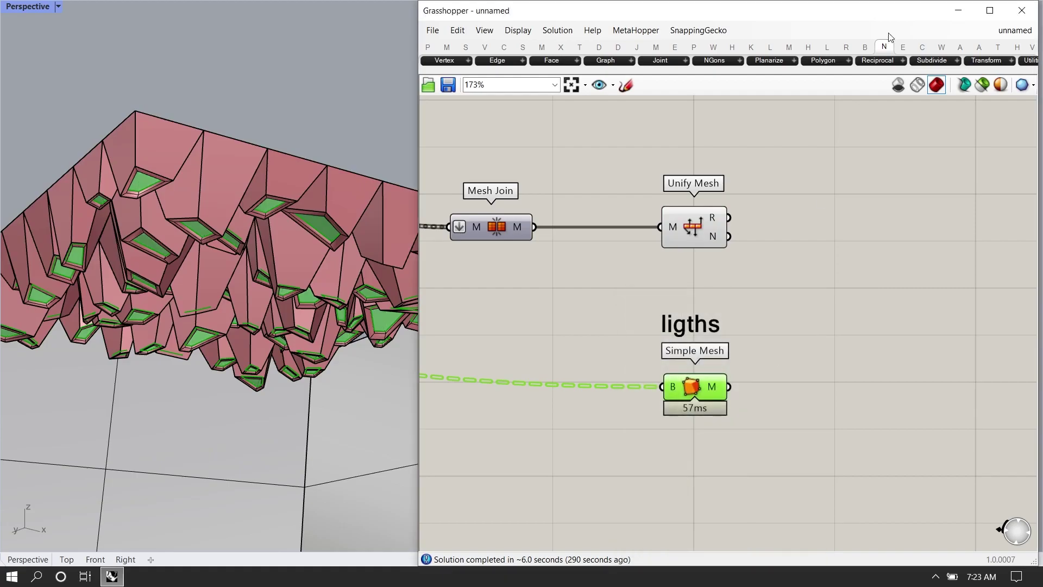
click(1022, 17)
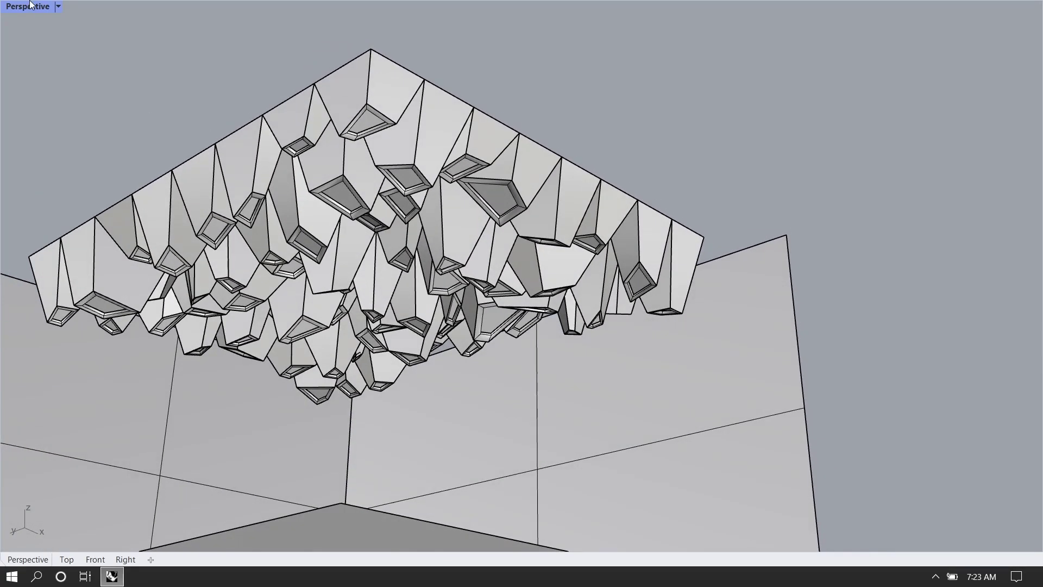
Change the Perspective viewport's display mode to Arctic and view the baked ceiling
click(58, 7)
click(67, 77)
right_drag(566, 273, 517, 217)
scroll(518, 288, up, 2)
right_drag(518, 287, 494, 182)
scroll(542, 144, up, 4)
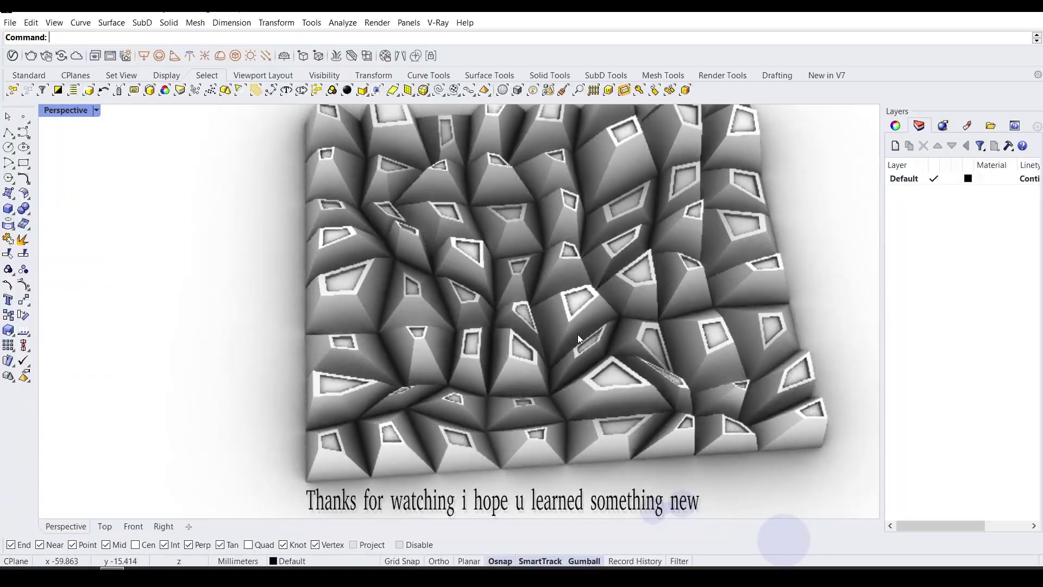
Examine the baked funnel modules, rims and caps up close and from several angles
scroll(583, 315, up, 5)
right_drag(584, 311, 566, 279)
scroll(523, 341, up, 2)
scroll(524, 341, down, 4)
scroll(594, 290, down, 3)
scroll(515, 331, up, 7)
right_drag(500, 326, 298, 307)
scroll(453, 301, down, 8)
scroll(536, 327, up, 5)
scroll(297, 307, down, 5)
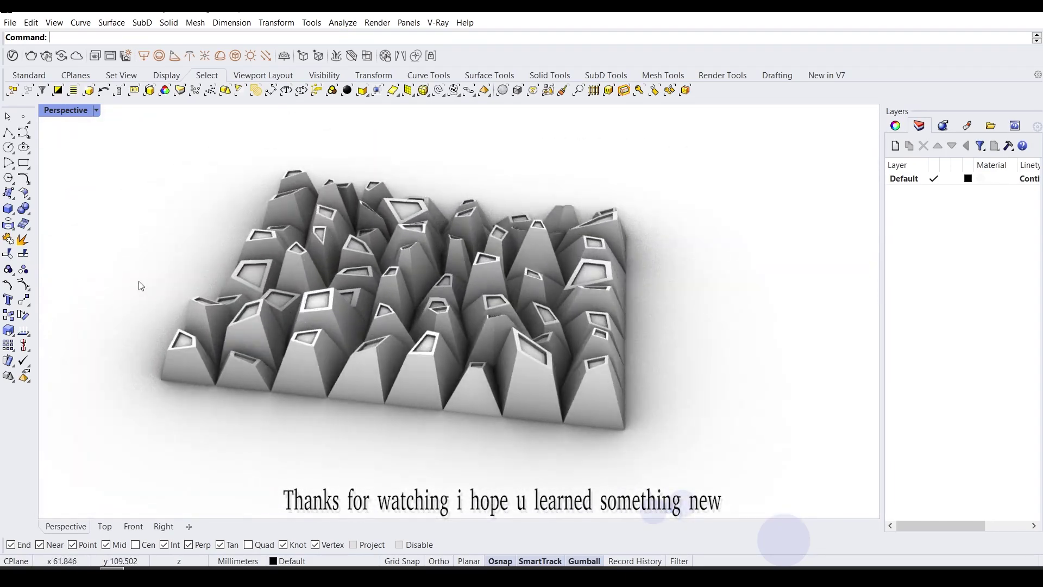
Undo the last three model changes to restore the downward-facing ceiling and the room walls
key(ctrl+z)
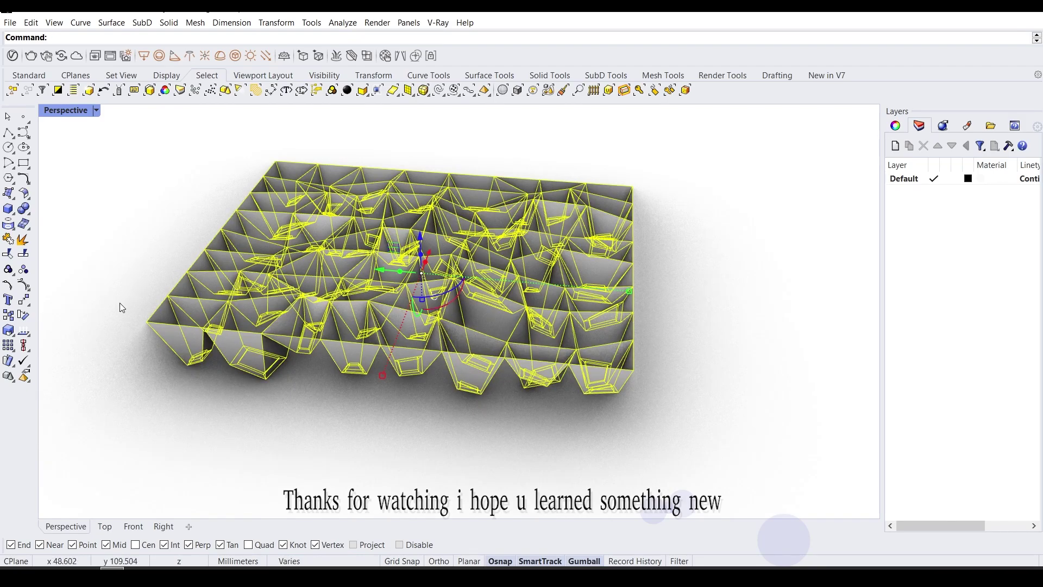
key(ctrl+z)
key(ctrl+z)
scroll(326, 358, down, 4)
click(435, 404)
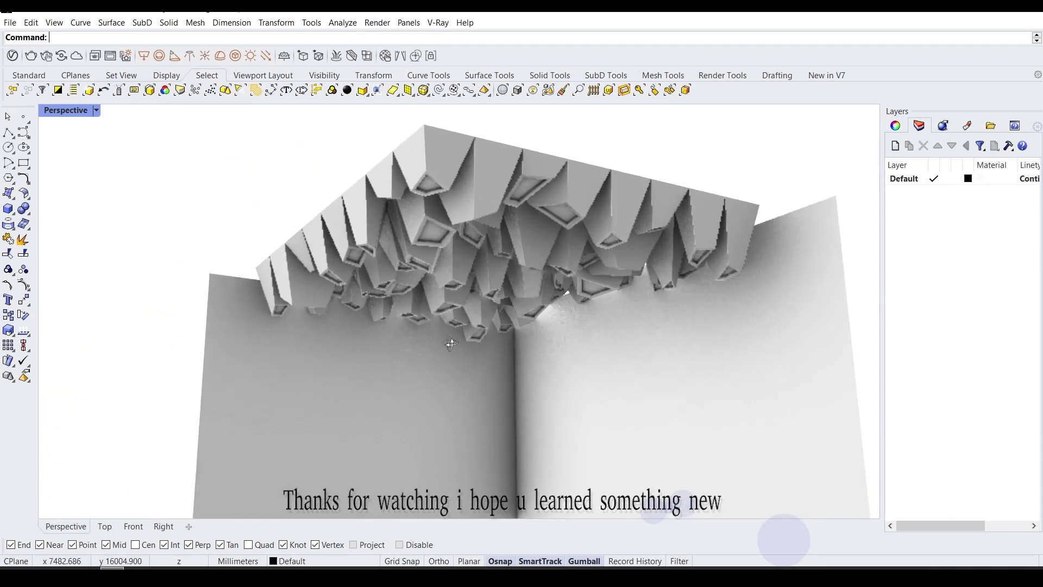